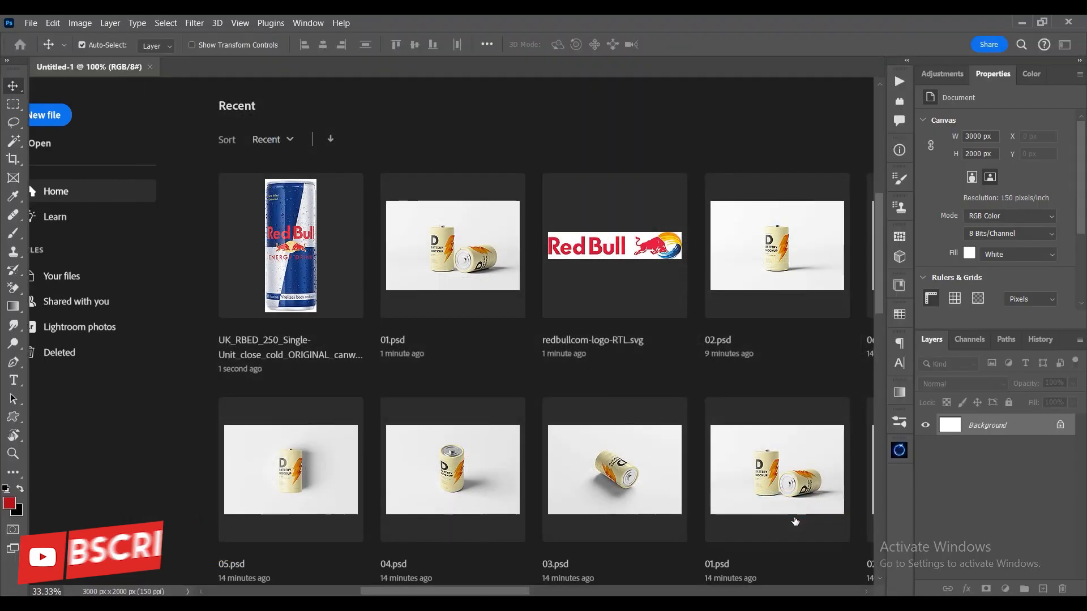
# - Place the UK_RBED_250 Red Bull can image from the project folder at the centre of the blank canvas
pyautogui.hotkey('alt', 'Tab')
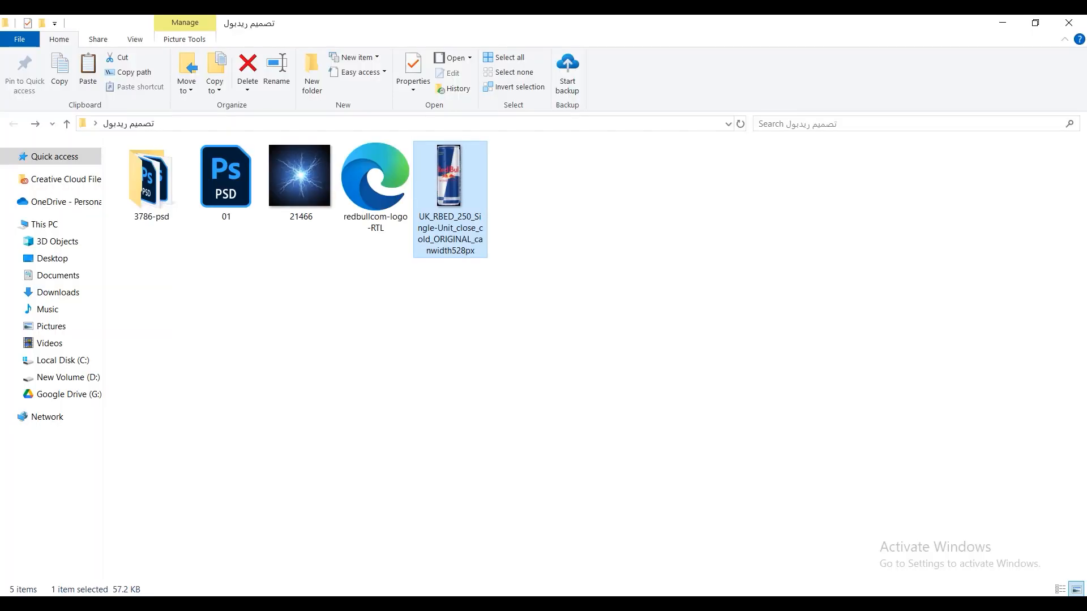
pyautogui.moveTo(450, 208); pyautogui.dragTo(444, 424)
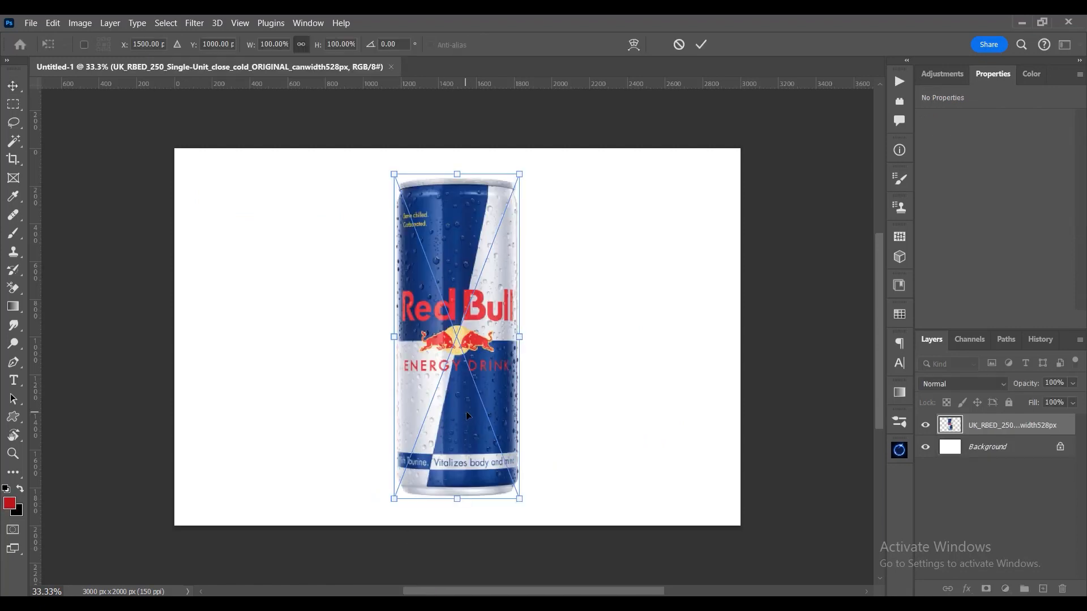
pyautogui.press('Return')
# - Add a solid colour fill layer above the Background, sampling the can's blue and darkening it to #011641
pyautogui.click(987, 447)
pyautogui.click(1005, 589)
pyautogui.click(985, 347)
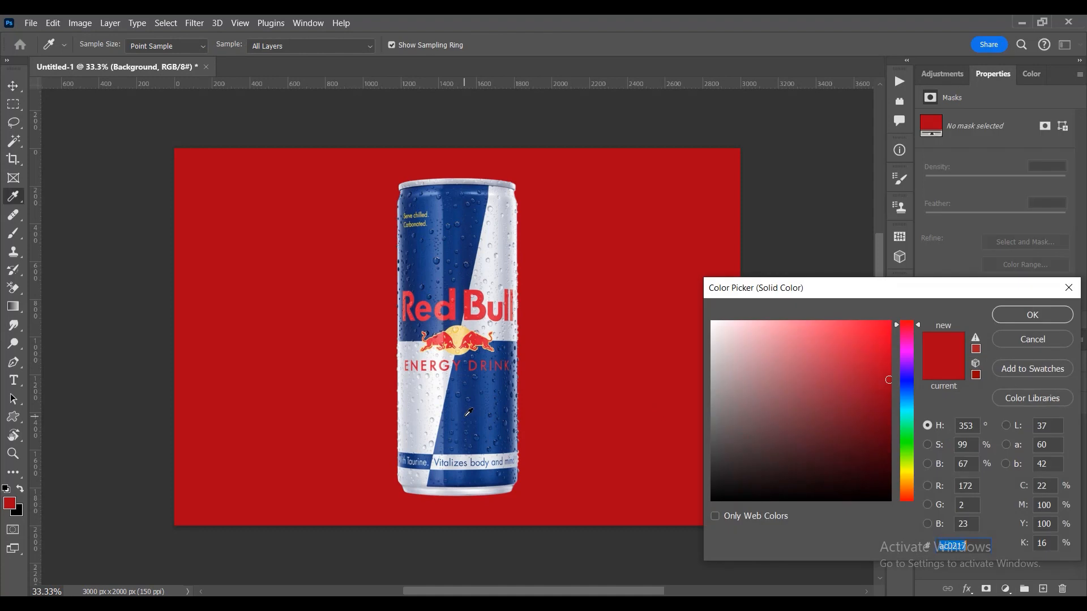
pyautogui.click(499, 411)
pyautogui.moveTo(859, 412); pyautogui.dragTo(885, 455)
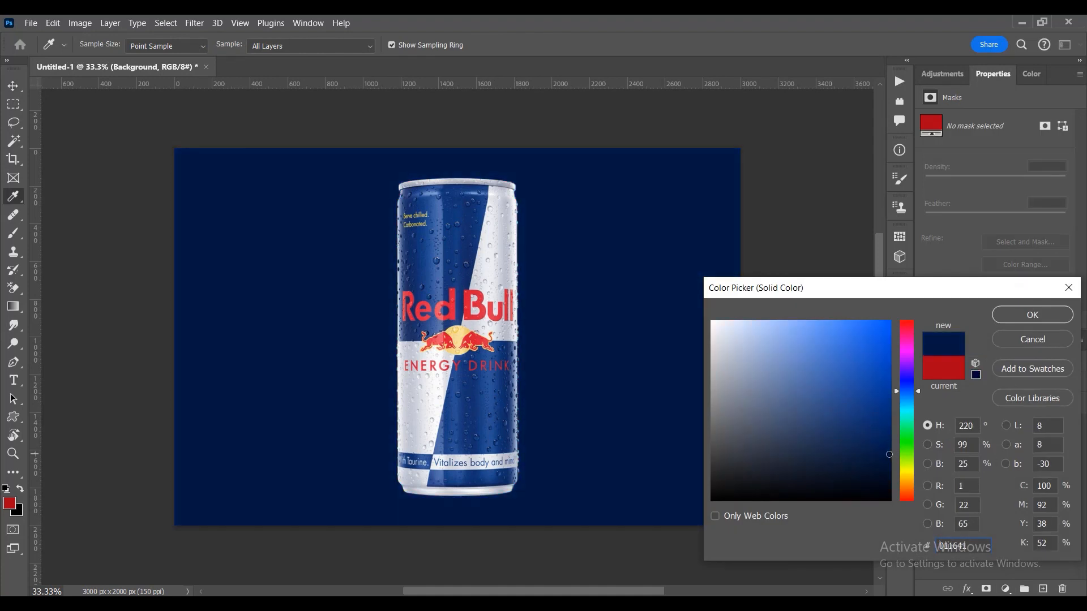
pyautogui.click(1027, 316)
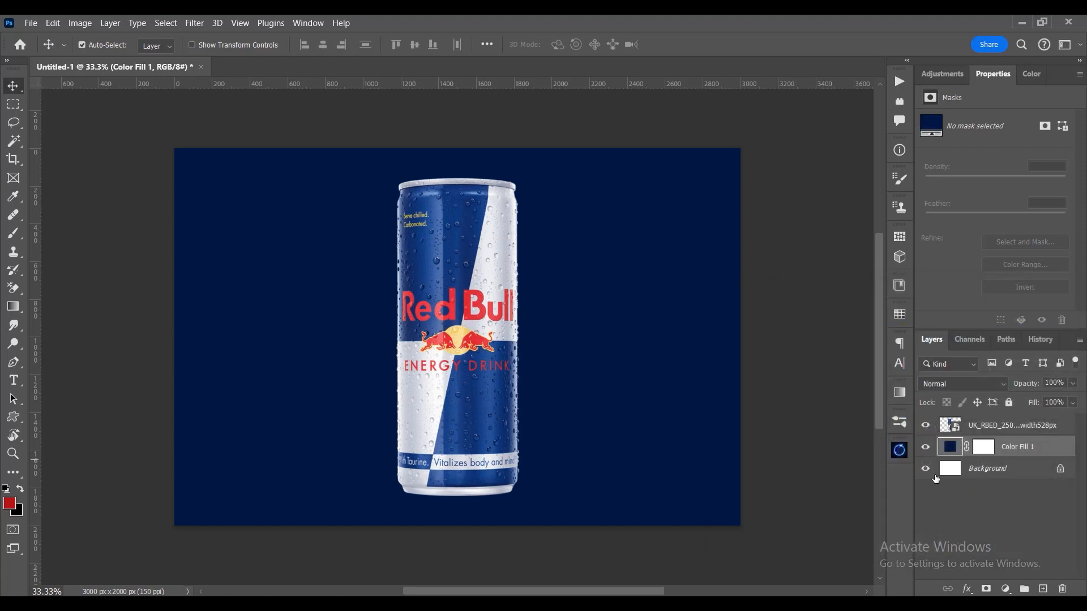
# - Hide the can image layer and draw a rectangle about 3220 x 904 px across the lower part of the canvas
pyautogui.click(926, 426)
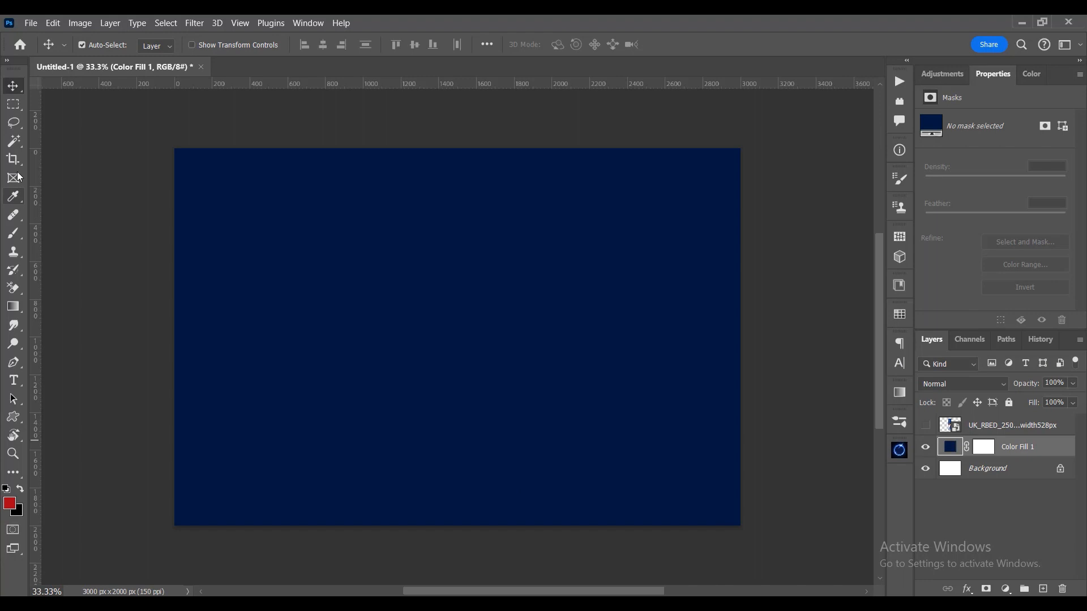
pyautogui.click(13, 104)
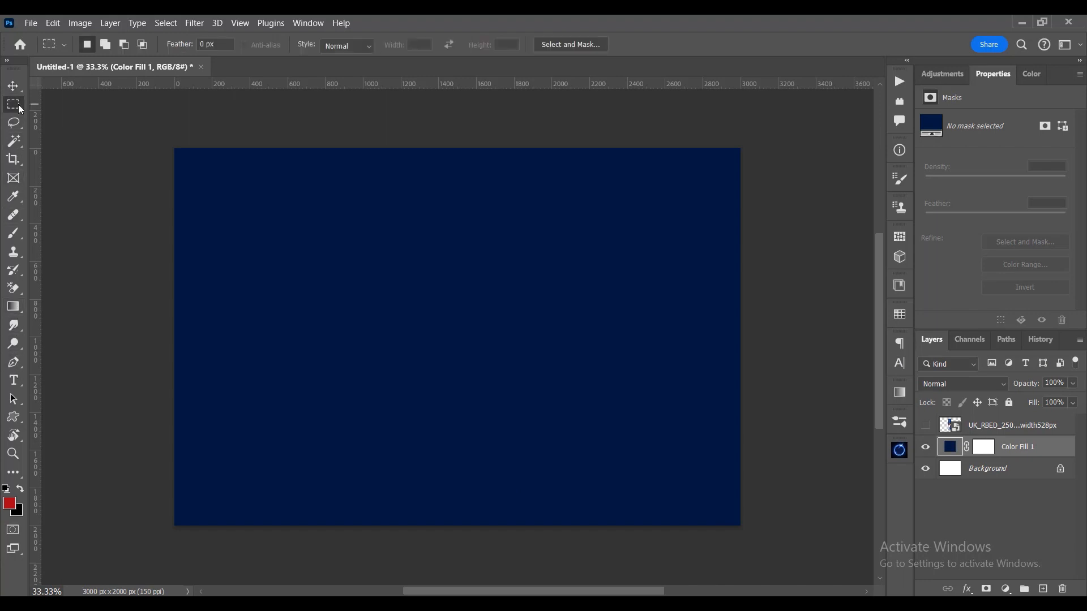
pyautogui.rightClick(13, 417)
pyautogui.click(74, 417)
pyautogui.moveTo(161, 367); pyautogui.dragTo(767, 538)
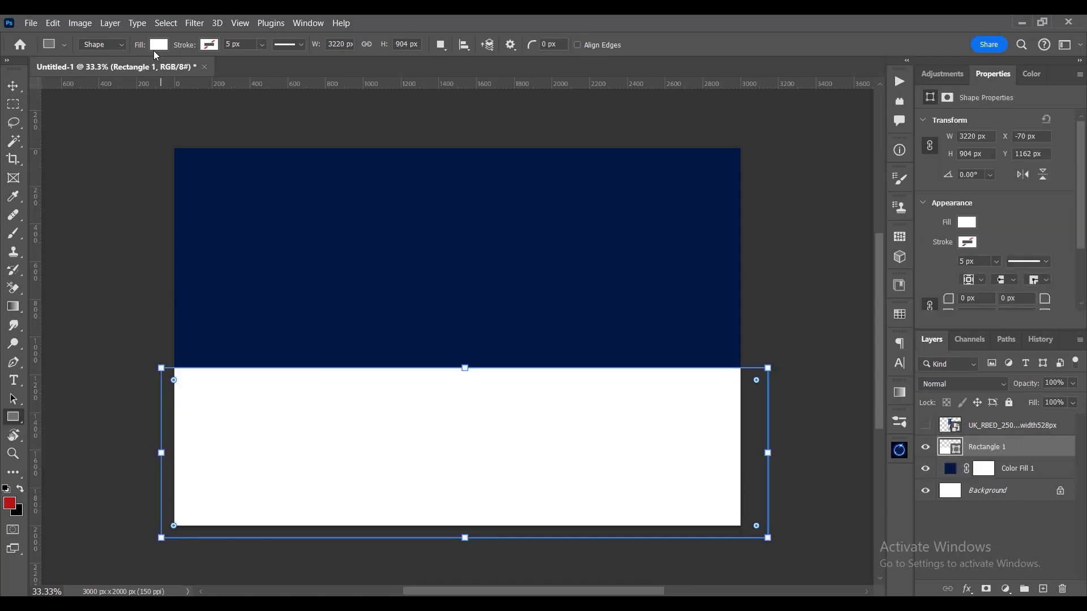
# - Fill the rectangle with a darker shade of the navy sampled from the background
pyautogui.click(158, 45)
pyautogui.click(241, 71)
pyautogui.click(402, 319)
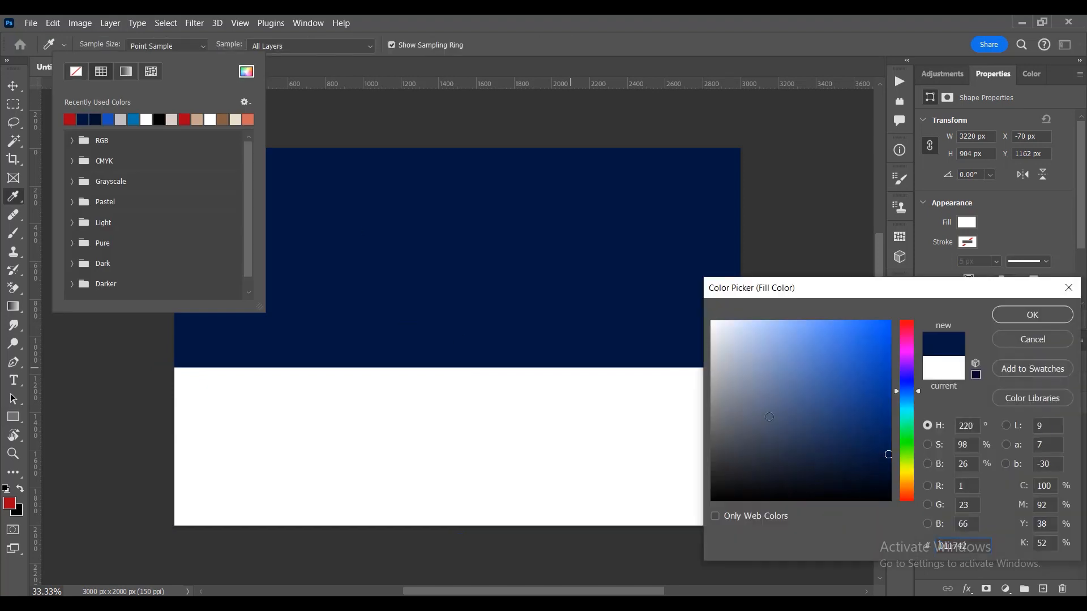
pyautogui.click(880, 469)
pyautogui.click(1056, 316)
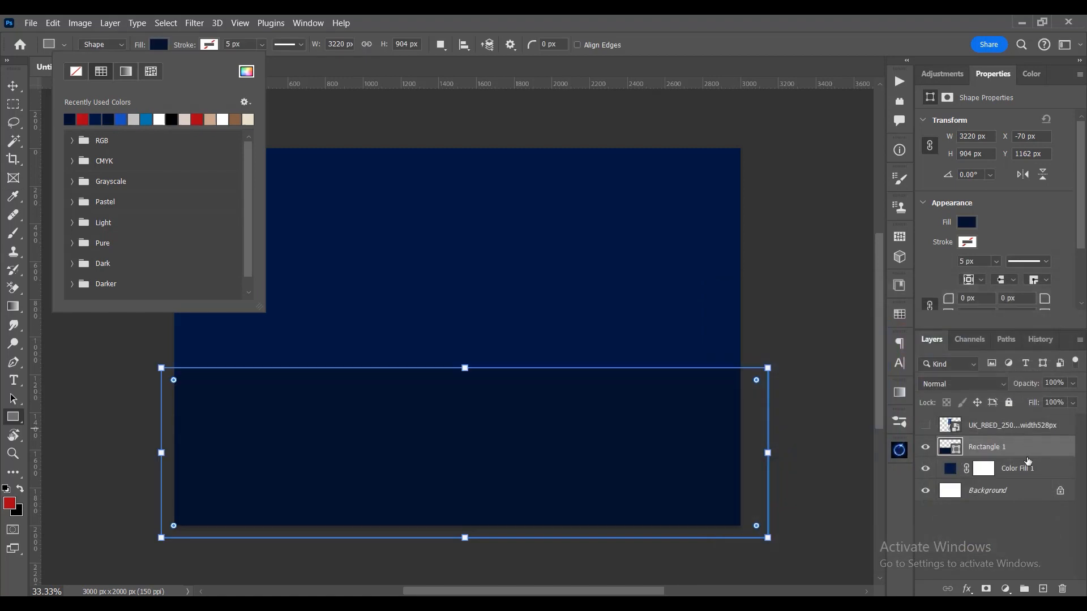
# - Convert the rectangle layer to a smart object and apply a Gaussian Blur with a radius of 20 pixels
pyautogui.rightClick(1027, 455)
pyautogui.click(958, 228)
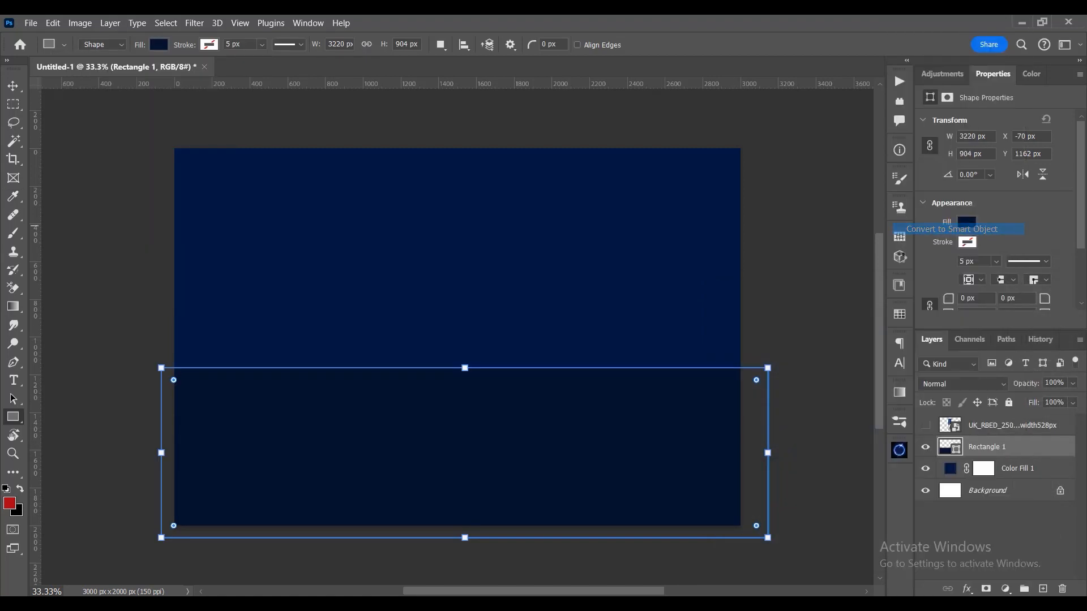
pyautogui.click(21, 85)
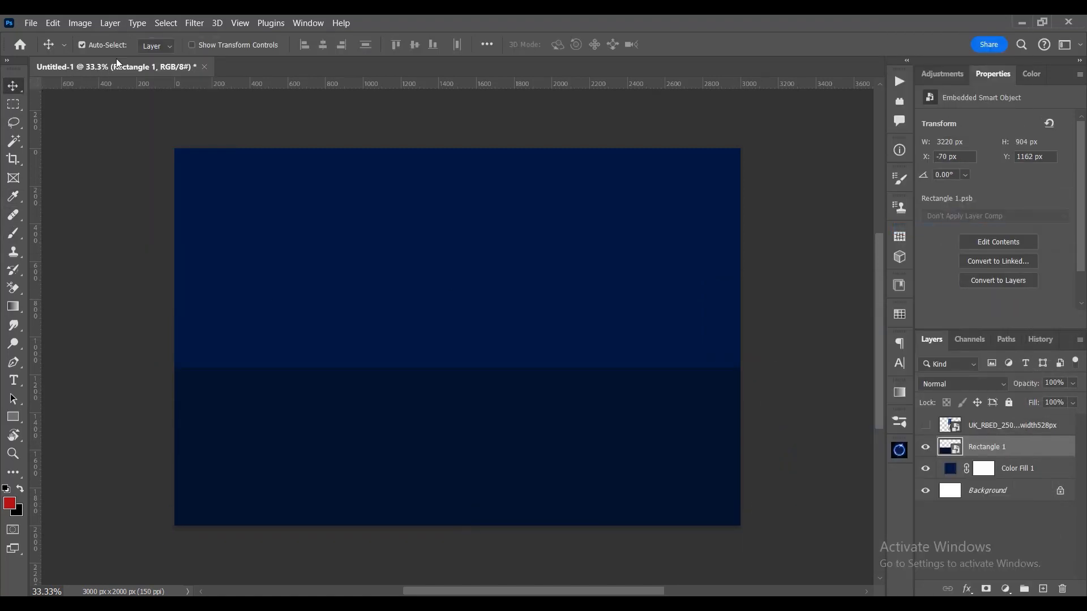
pyautogui.click(192, 27)
pyautogui.moveTo(220, 193)
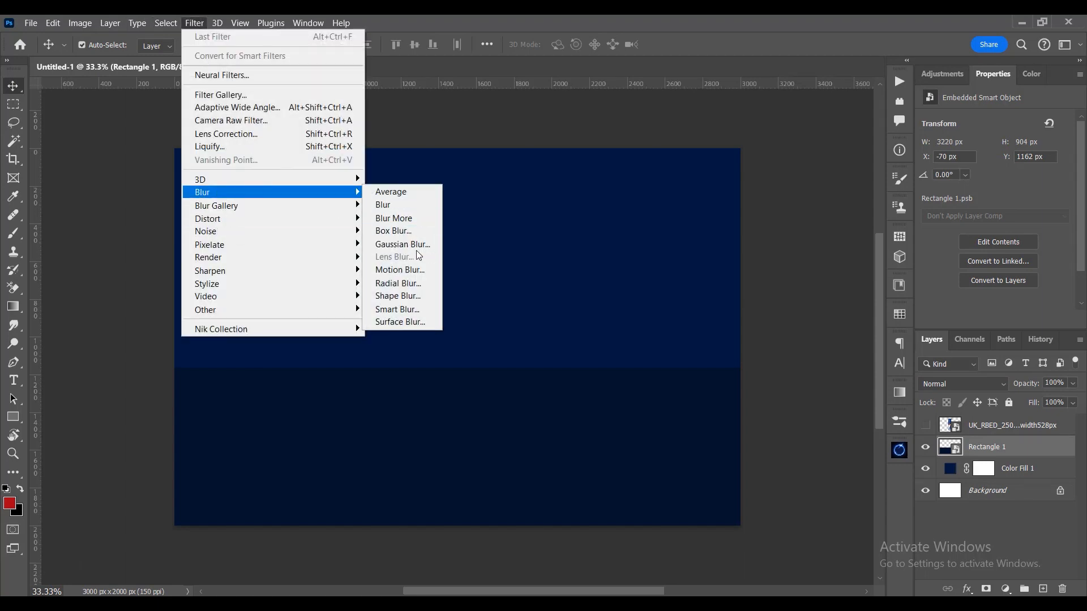
pyautogui.click(411, 245)
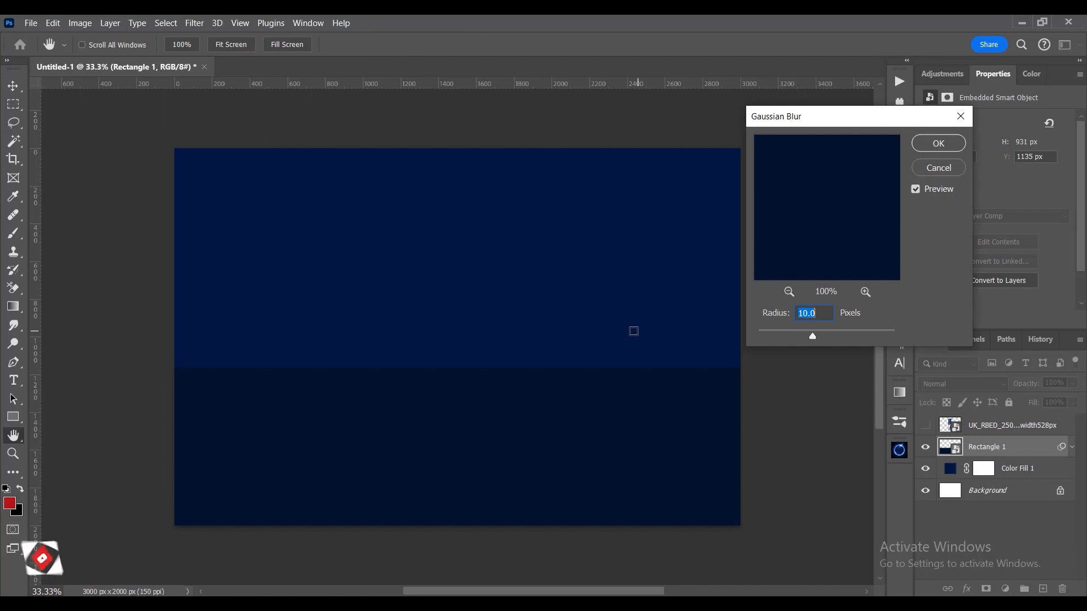
pyautogui.write('20')
pyautogui.press('Return')
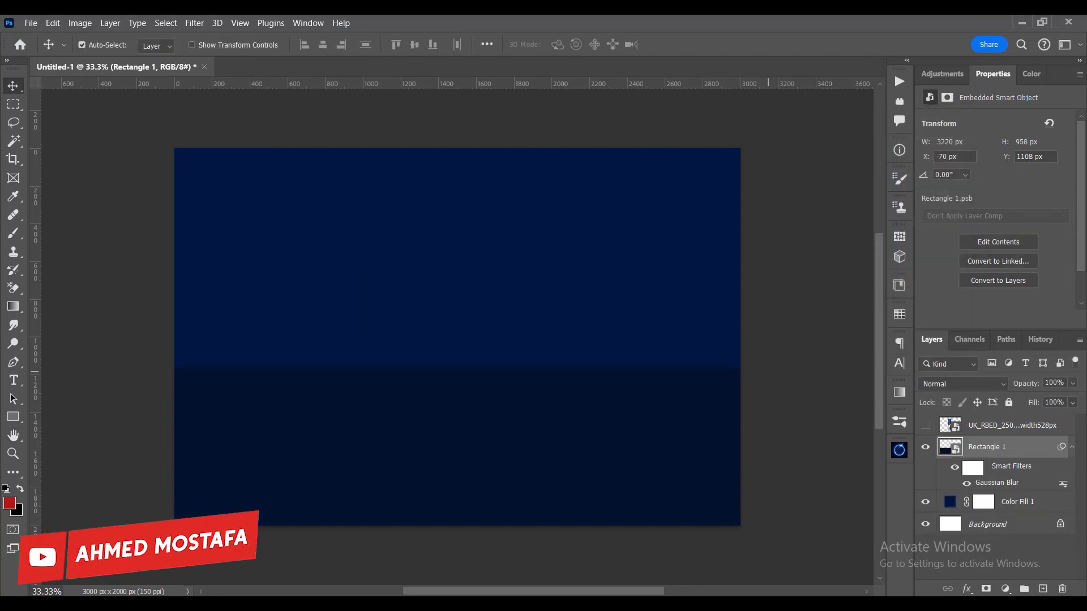
# - Shift the blurred rectangle down to about Y 1234 px and delete the hidden can image layer
pyautogui.click(1072, 446)
pyautogui.moveTo(424, 461); pyautogui.dragTo(422, 477)
pyautogui.click(990, 428)
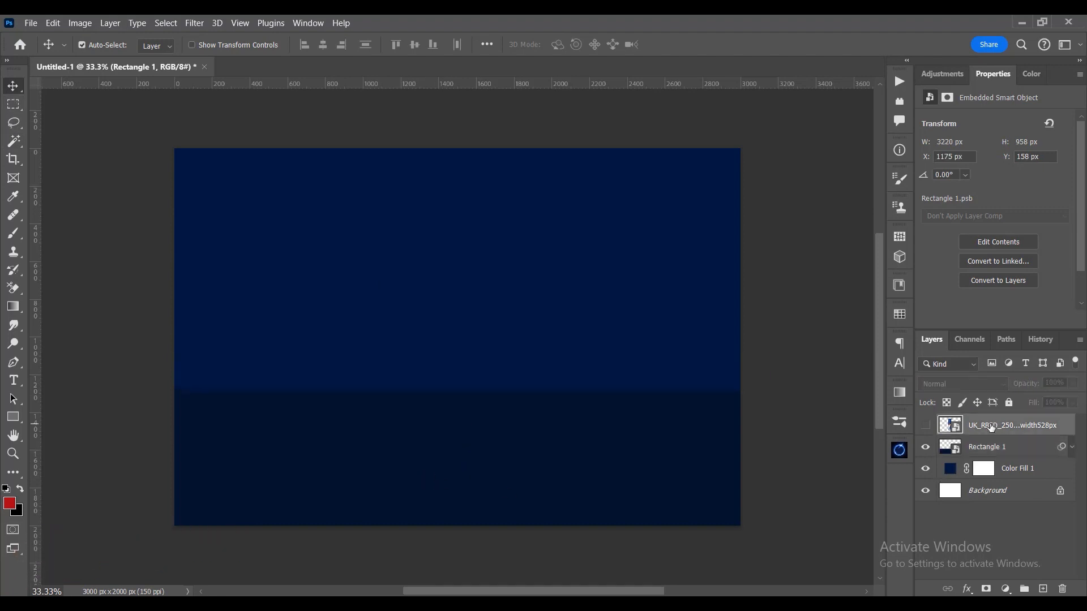
pyautogui.press('Delete')
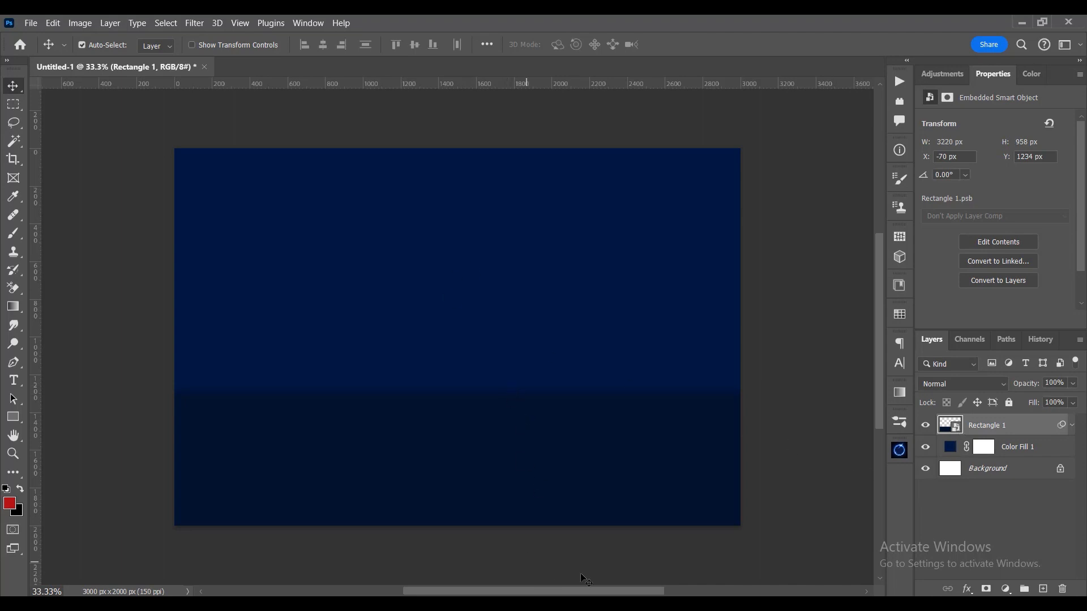
# - Open 01.psd from the project folder and open the label smart object in its upper battery group for editing
pyautogui.click(730, 543)
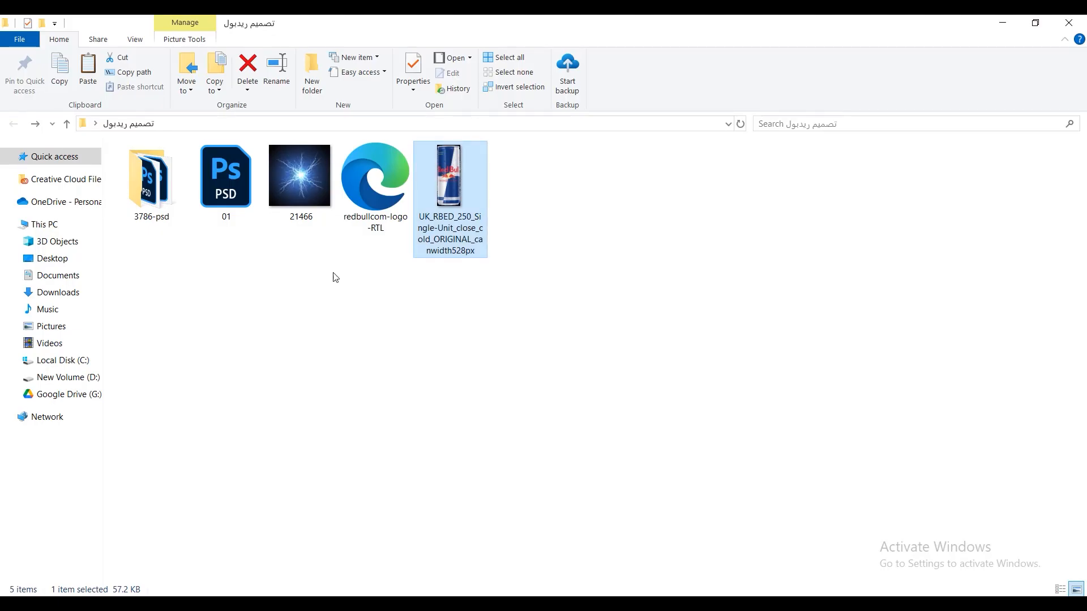
pyautogui.click(249, 190)
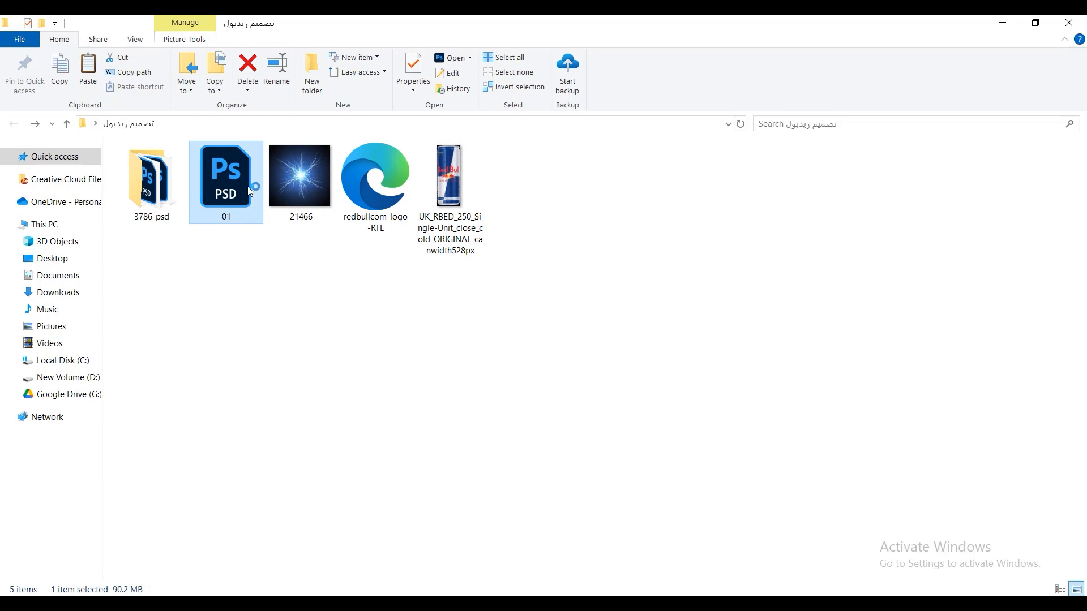
pyautogui.doubleClick(249, 191)
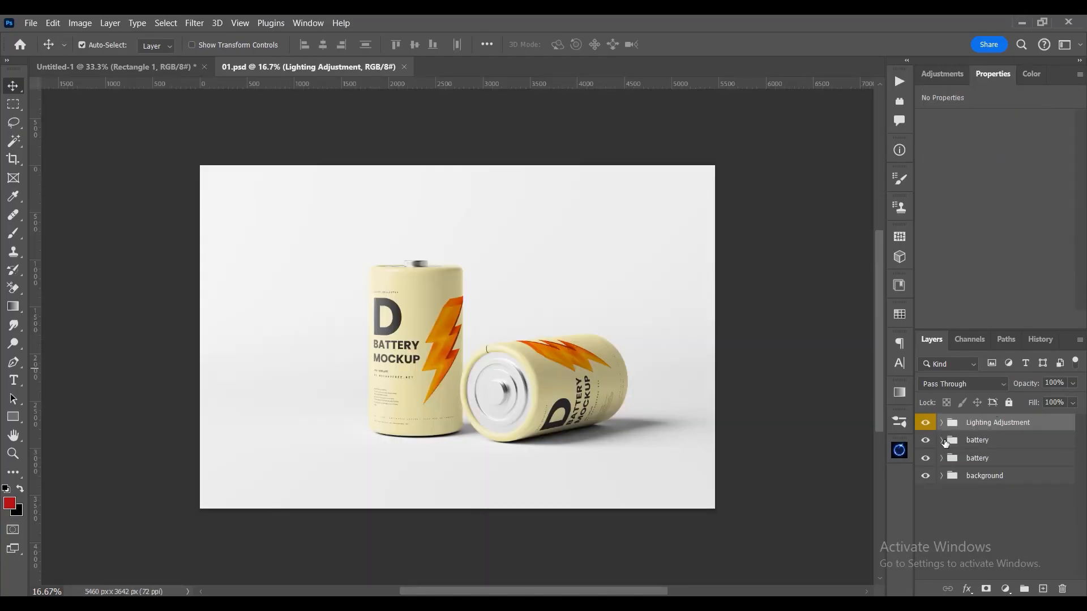
pyautogui.click(942, 441)
pyautogui.doubleClick(967, 462)
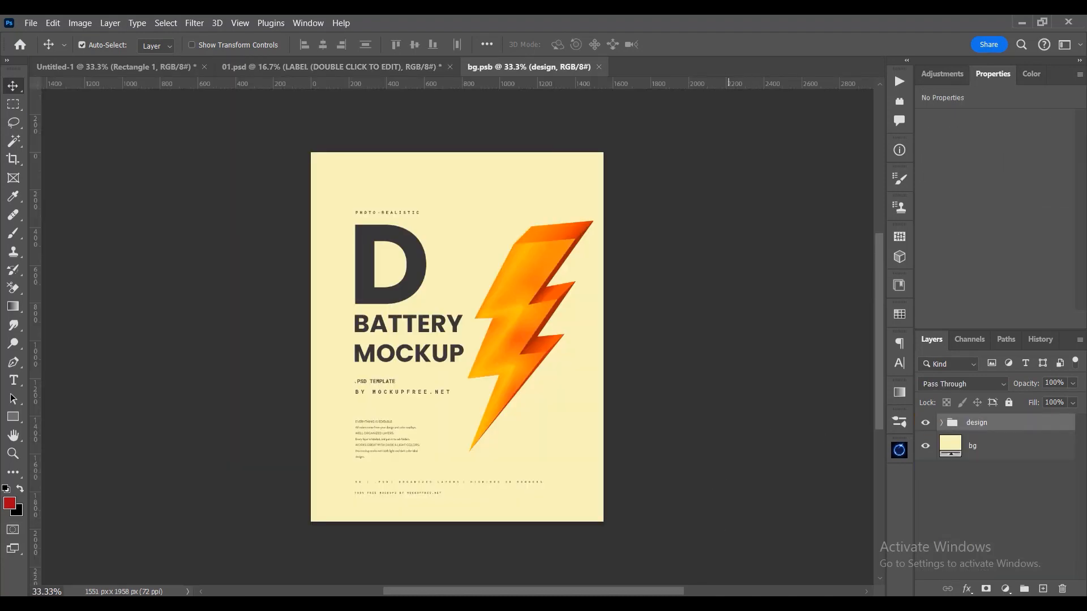
# - Place the Red Bull can image in the label artwork and enlarge it to about 1597 x 4125 px to cover the canvas
pyautogui.hotkey('alt', 'Tab')
pyautogui.moveTo(451, 189); pyautogui.dragTo(462, 456)
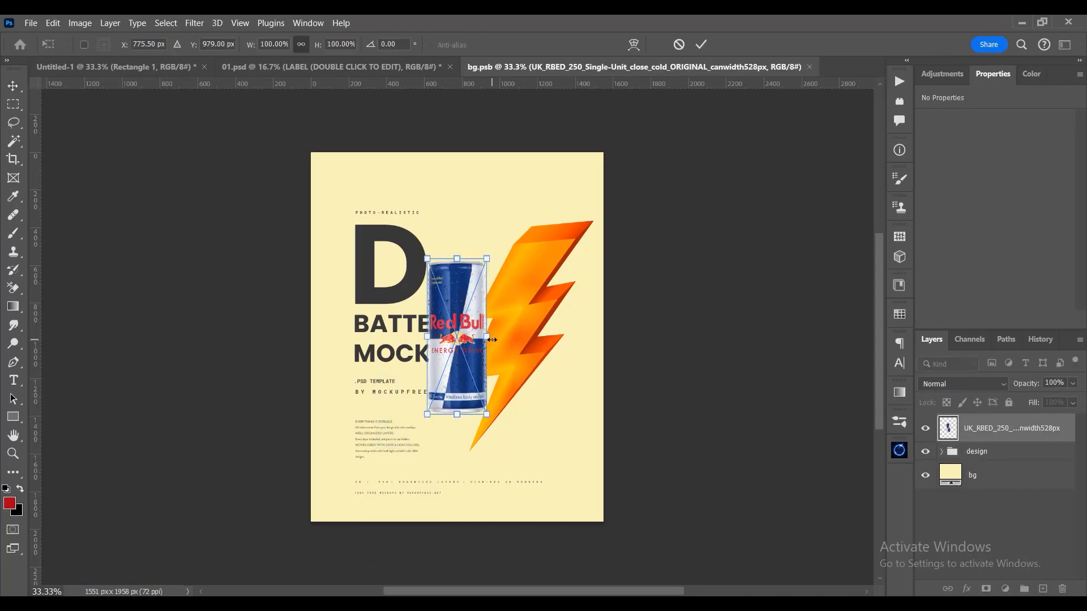
pyautogui.moveTo(491, 414); pyautogui.dragTo(645, 509)
pyautogui.moveTo(557, 355); pyautogui.dragTo(609, 392)
pyautogui.moveTo(505, 303); pyautogui.dragTo(521, 338)
pyautogui.press('Return')
# - Centre the can image on the label canvas and shift it down to about Y -951 px
pyautogui.hotkey('ctrl', 'a')
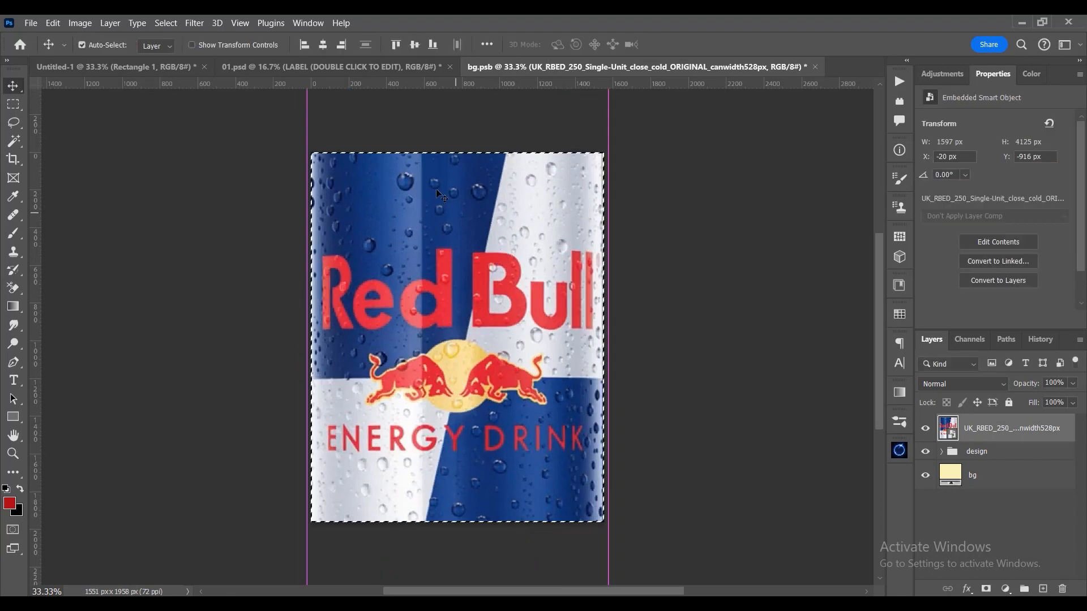
pyautogui.click(327, 45)
pyautogui.click(414, 45)
pyautogui.hotkey('ctrl', 'd')
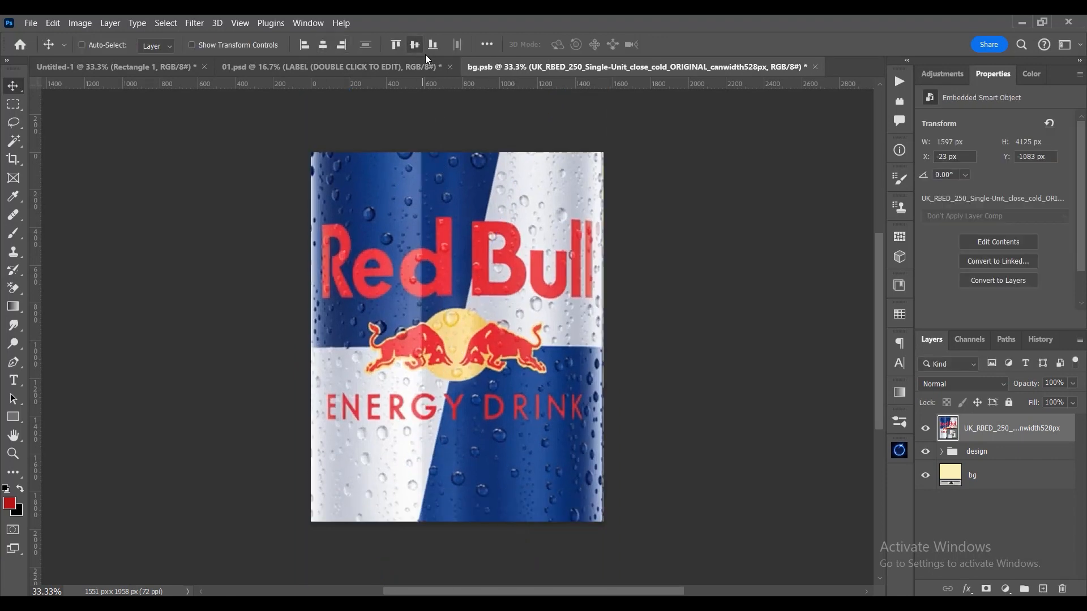
pyautogui.moveTo(519, 246); pyautogui.dragTo(520, 270)
# - Save the label artwork to update the 01.psd mockup and close the label document
pyautogui.hotkey('ctrl', 's')
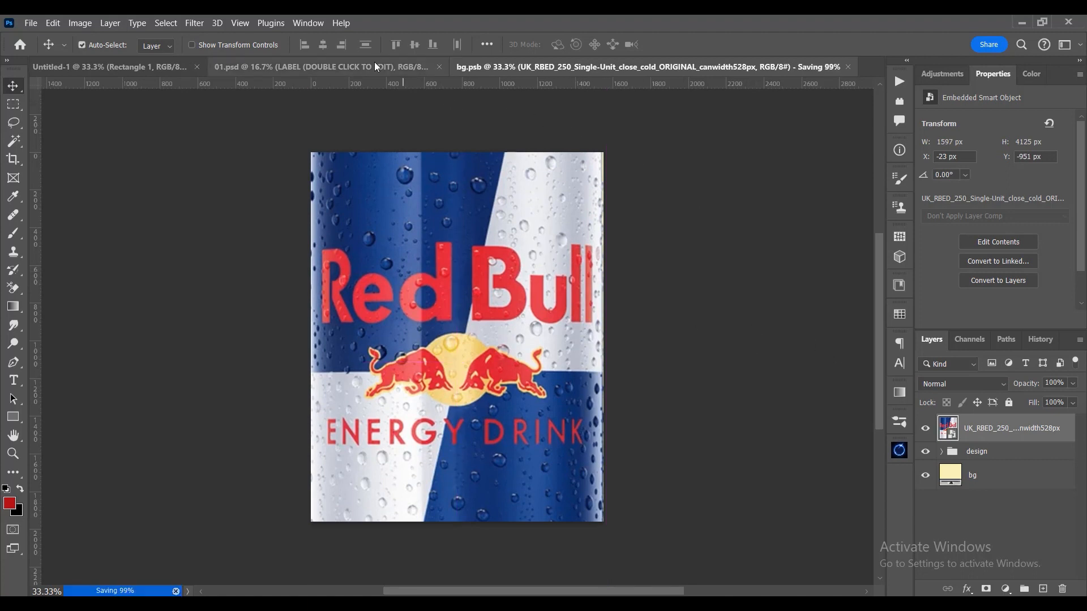
pyautogui.click(389, 69)
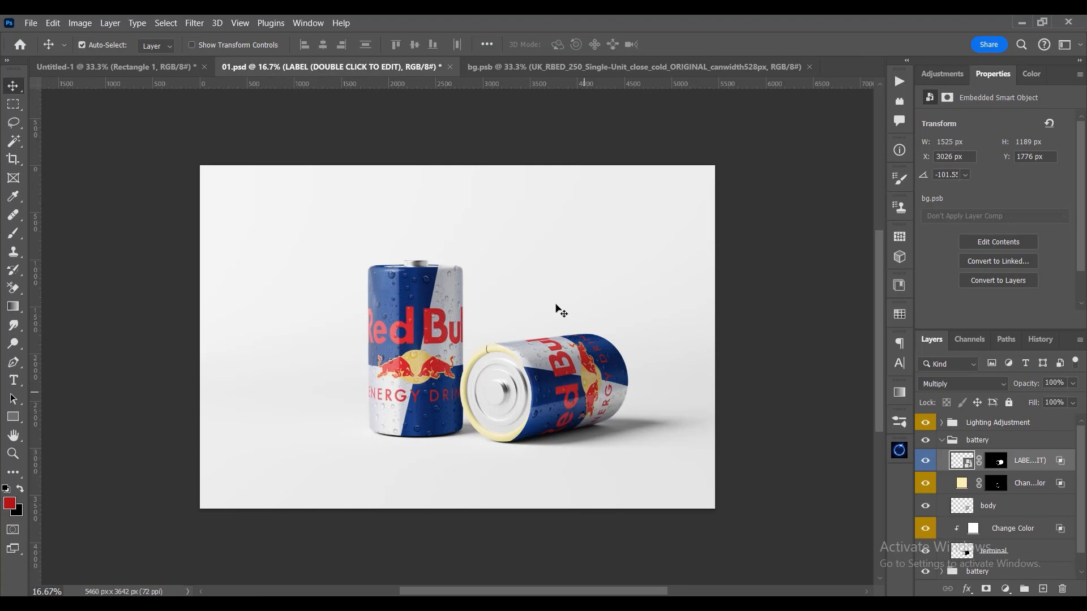
pyautogui.click(808, 68)
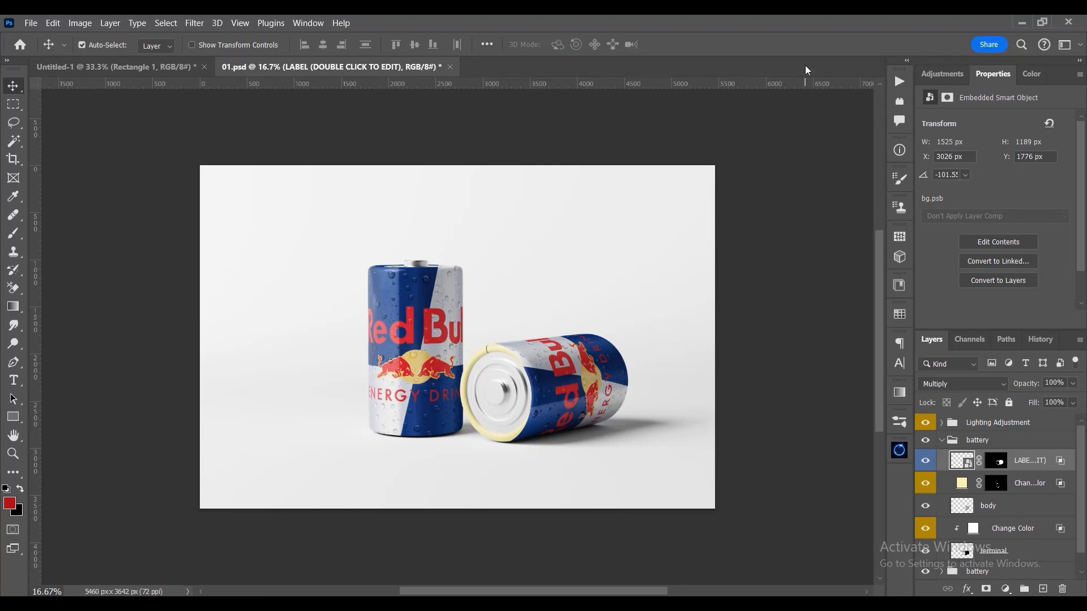
# - Set the Change Color fill of the lying battery to grey #b6b6b6 and collapse its group
pyautogui.doubleClick(961, 484)
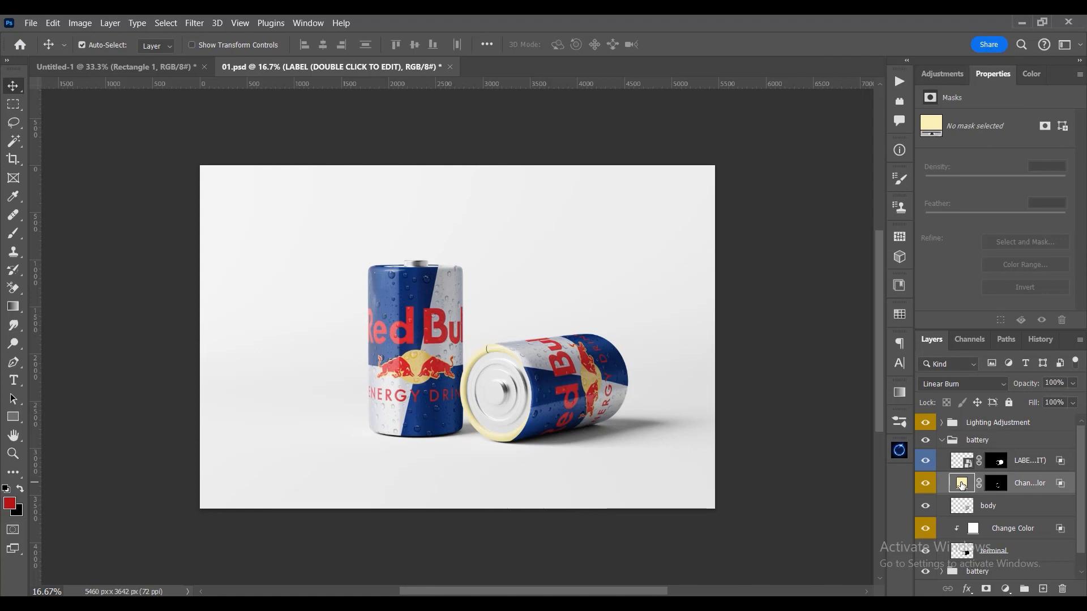
pyautogui.moveTo(728, 380); pyautogui.dragTo(702, 372)
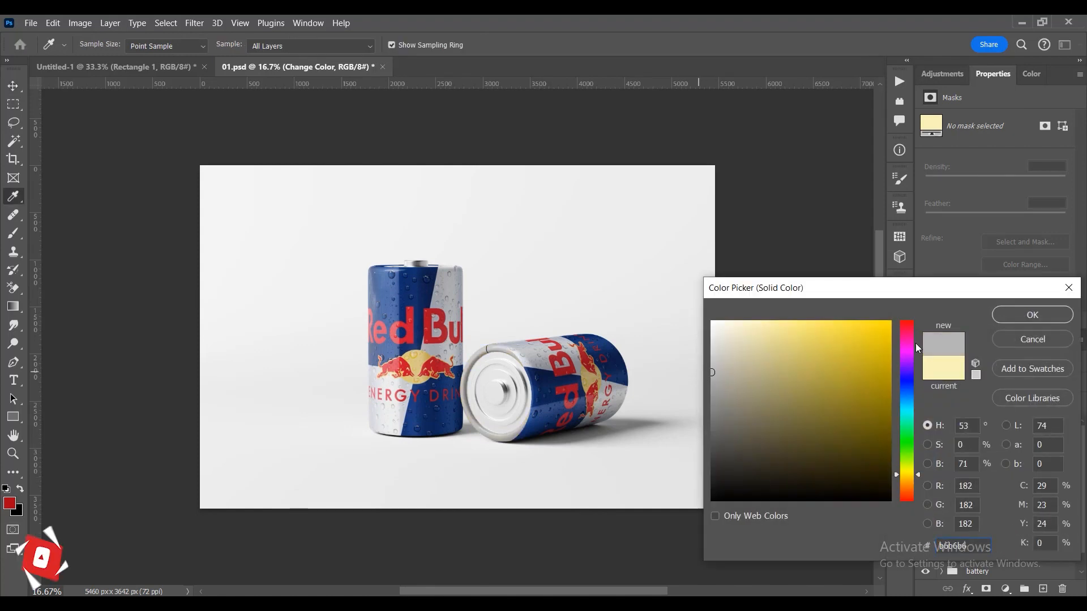
pyautogui.click(1031, 315)
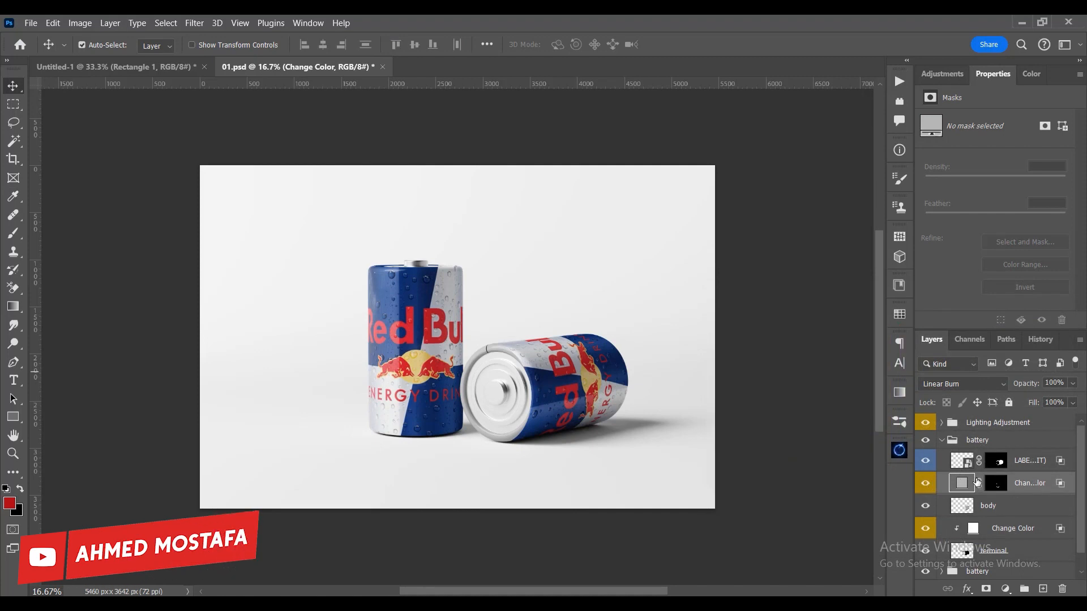
pyautogui.click(940, 441)
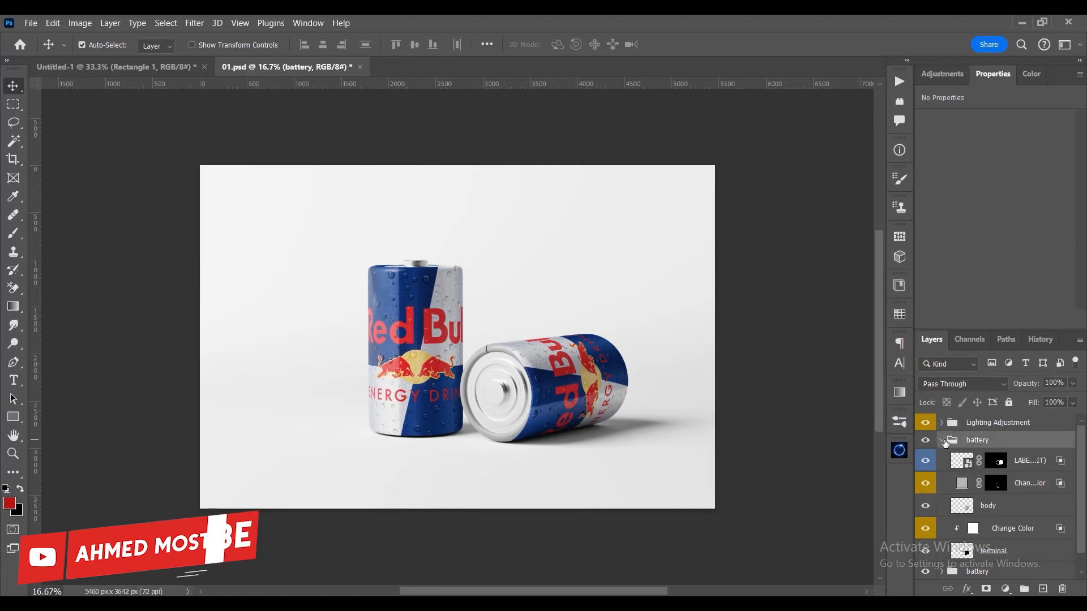
# - Copy the two battery groups and the background group from 01.psd into the Untitled-1 document
pyautogui.click(925, 421)
pyautogui.click(925, 421)
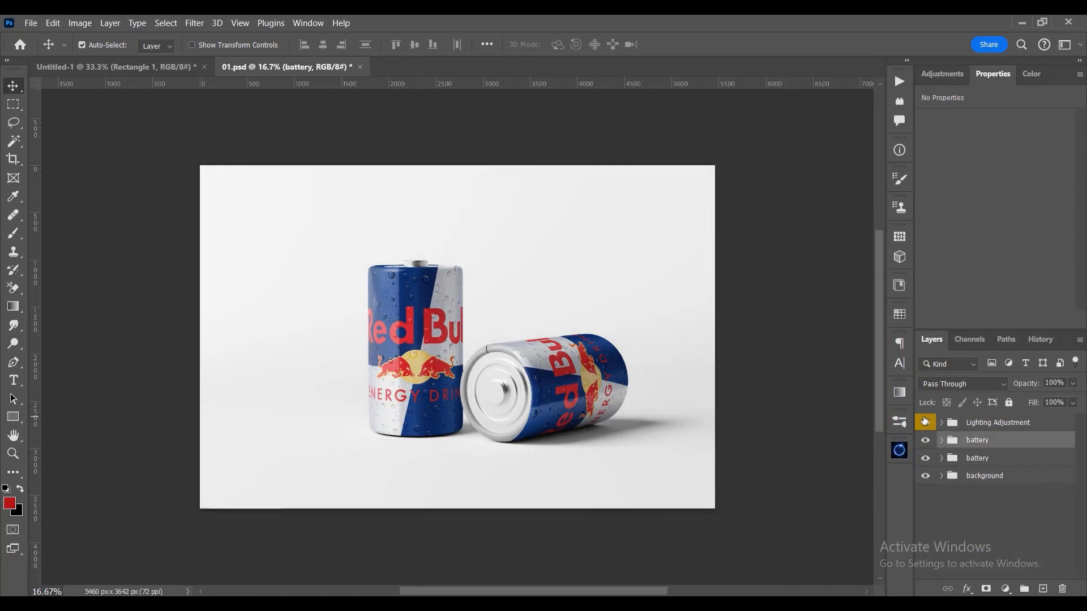
pyautogui.click(925, 421)
pyautogui.keyDown('shift'); pyautogui.click(994, 477); pyautogui.keyUp('shift')
pyautogui.moveTo(994, 477); pyautogui.dragTo(493, 351)
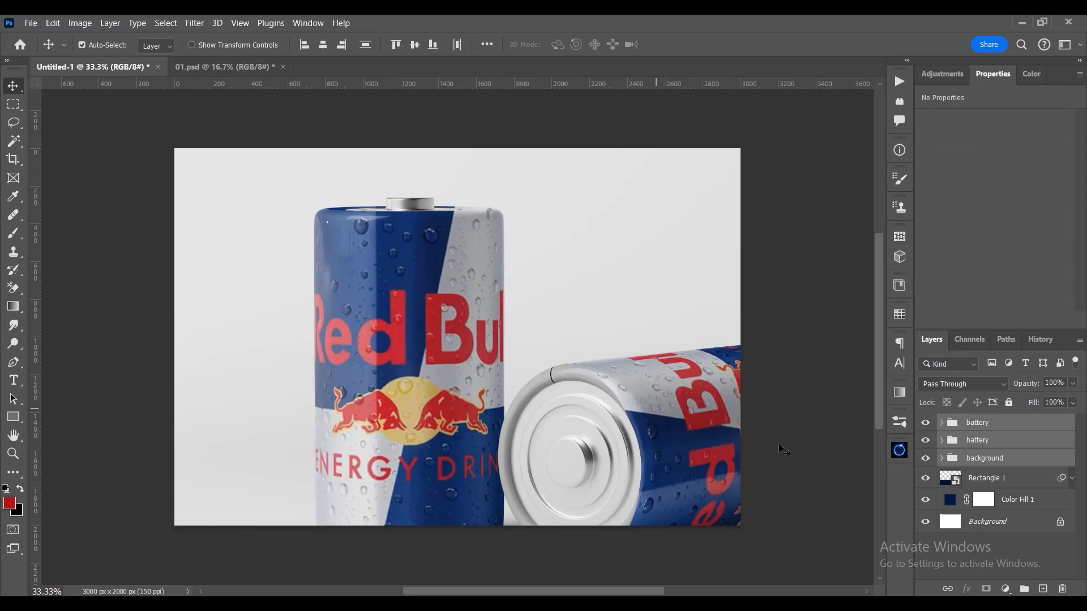
# - Set the blending mode of the background pixel layer inside the background group to Multiply and collapse the group
pyautogui.click(939, 461)
pyautogui.click(942, 458)
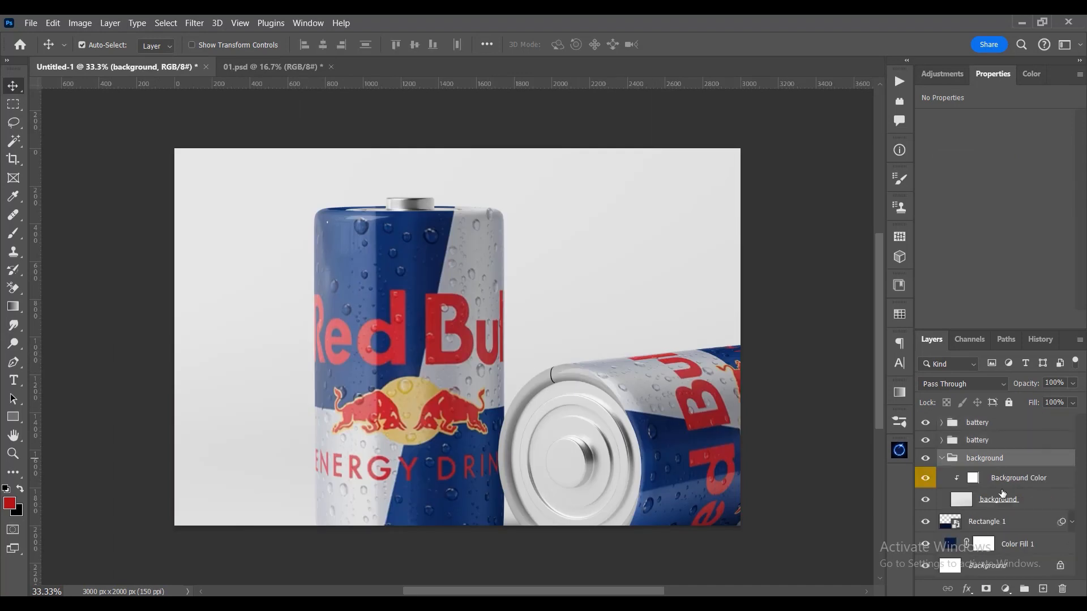
pyautogui.scroll(-5, 1003, 501)
pyautogui.click(998, 500)
pyautogui.click(965, 384)
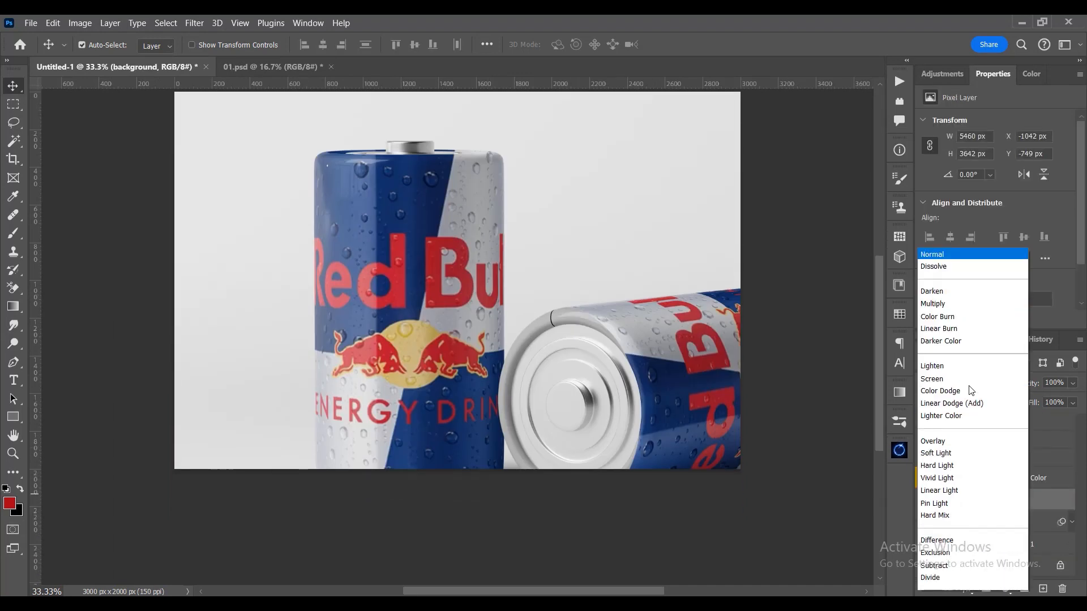
pyautogui.click(952, 247)
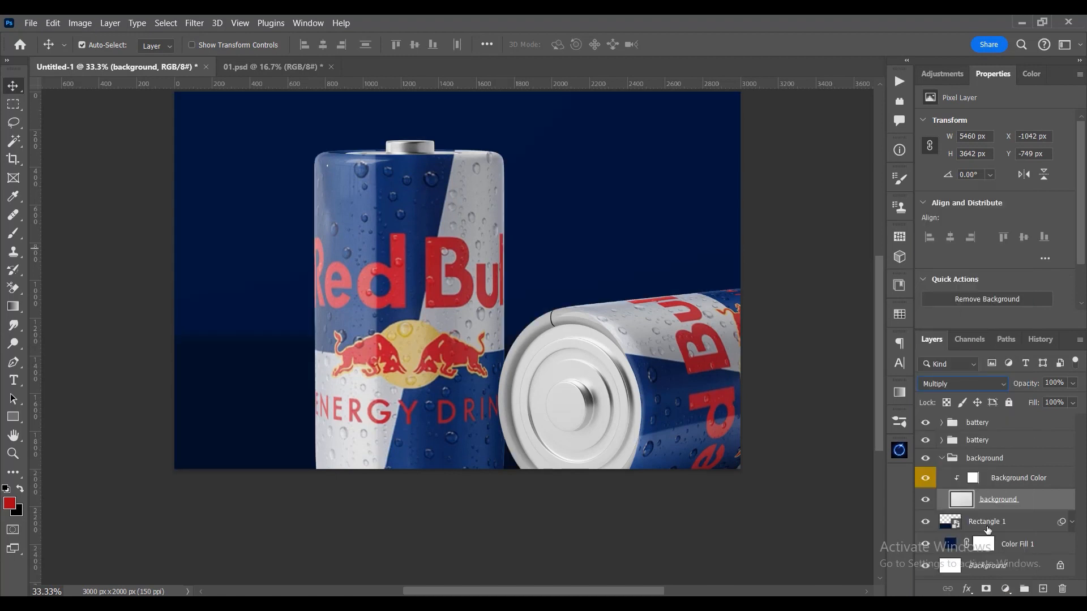
pyautogui.click(941, 457)
# - Scale down both battery groups and the background group together and place the cans in the lower left half of the canvas
pyautogui.keyDown('shift'); pyautogui.click(965, 428); pyautogui.keyUp('shift')
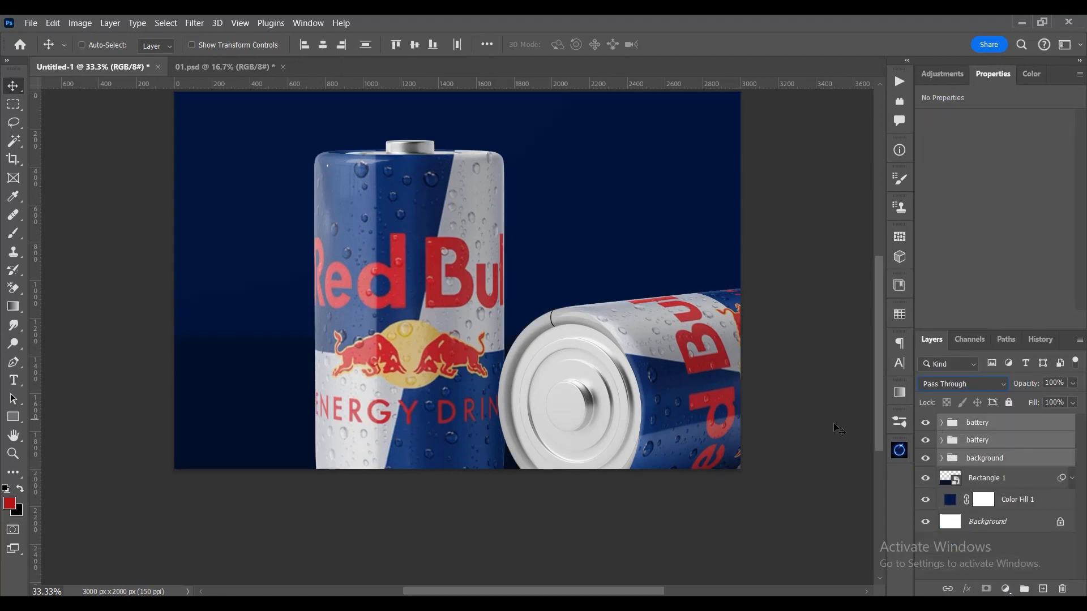
pyautogui.hotkey('ctrl', 't')
pyautogui.scroll(-3, 578, 301)
pyautogui.moveTo(205, 295); pyautogui.dragTo(374, 295)
pyautogui.moveTo(522, 333); pyautogui.dragTo(433, 342)
pyautogui.hotkey('ctrl', '0')
pyautogui.press('Return')
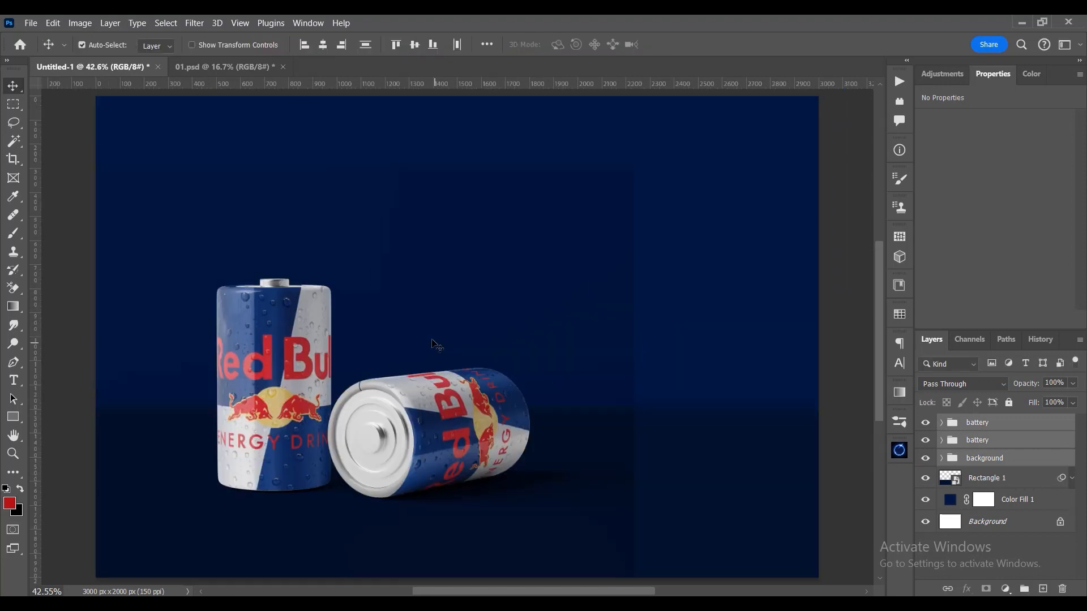
pyautogui.hotkey('ctrl', 't')
pyautogui.moveTo(467, 429)
pyautogui.mouseDown()
pyautogui.moveTo(485, 438)
pyautogui.moveTo(461, 436)
pyautogui.mouseUp()
pyautogui.press('Return')
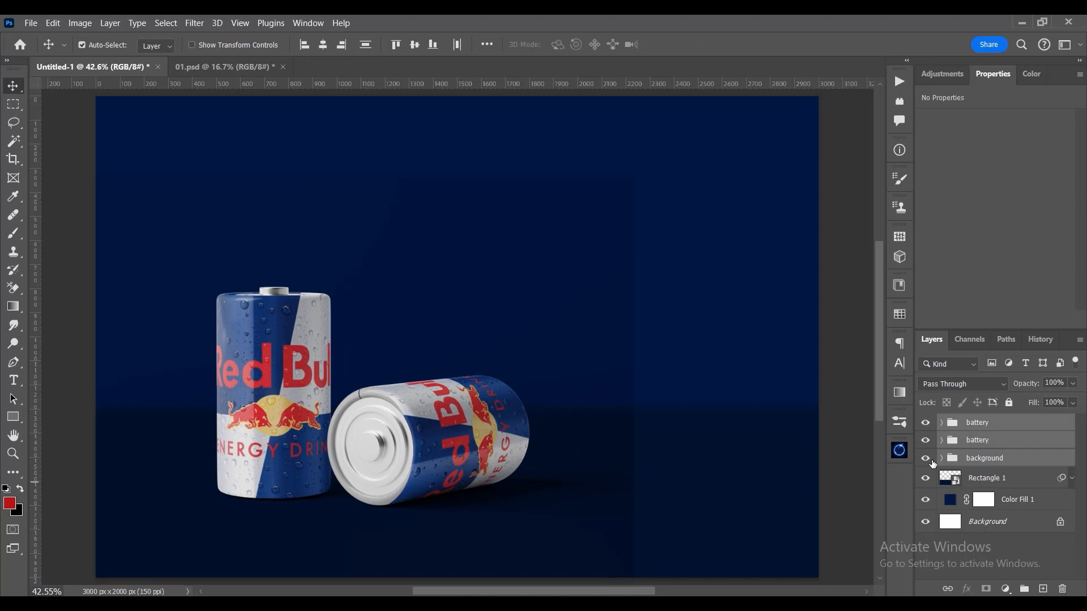
# - Hide the battery and background groups, select Color Fill 1 and set up a soft round brush of about 1354 px
pyautogui.click(926, 423)
pyautogui.click(954, 501)
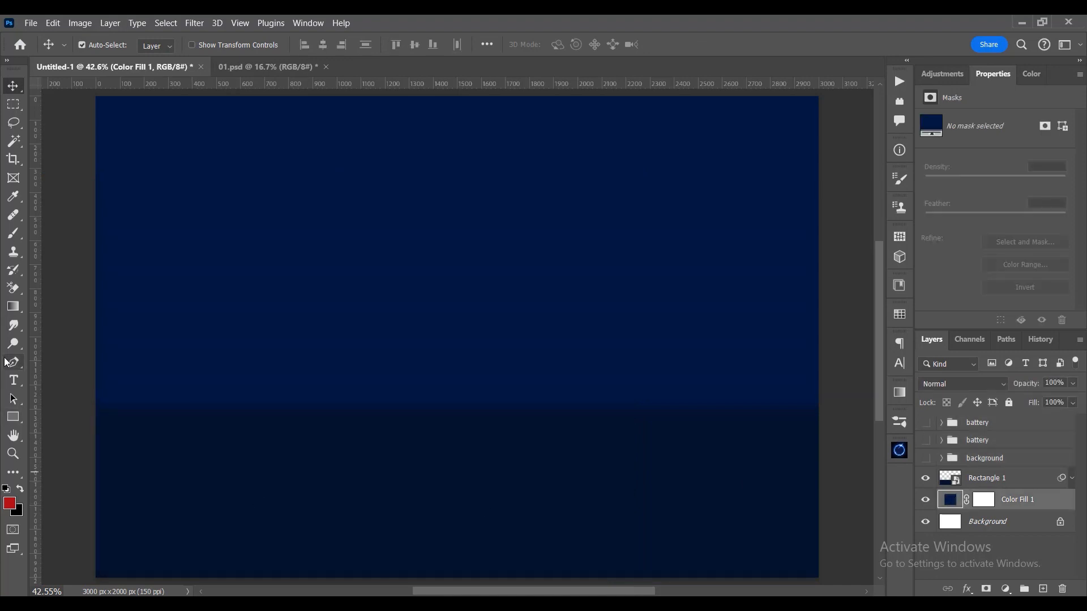
pyautogui.click(14, 234)
pyautogui.moveTo(499, 303); pyautogui.dragTo(691, 315)
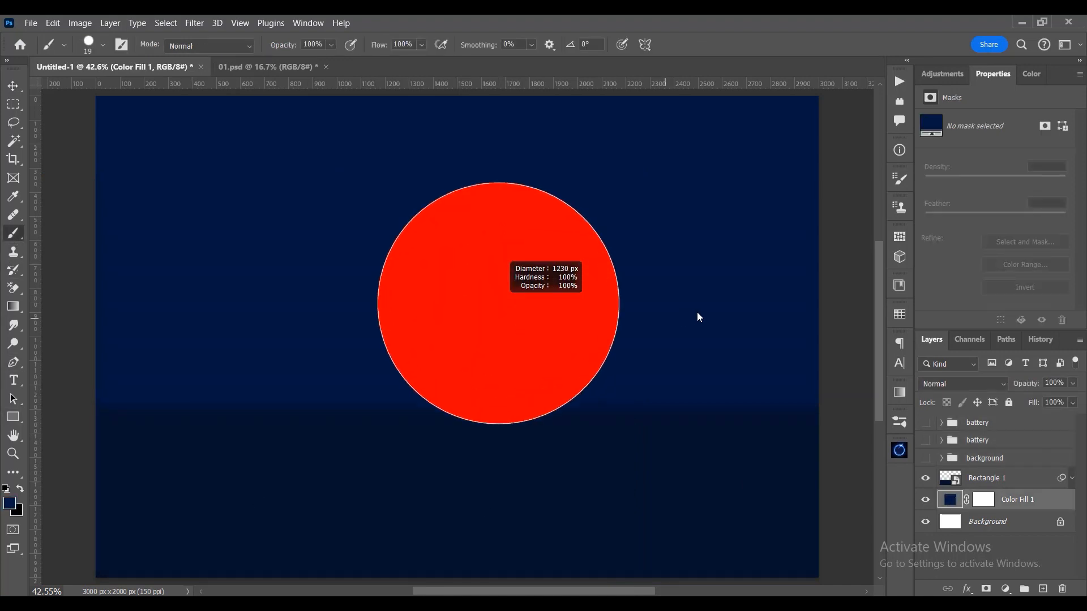
pyautogui.rightClick(596, 334)
pyautogui.click(648, 455)
pyautogui.click(412, 315)
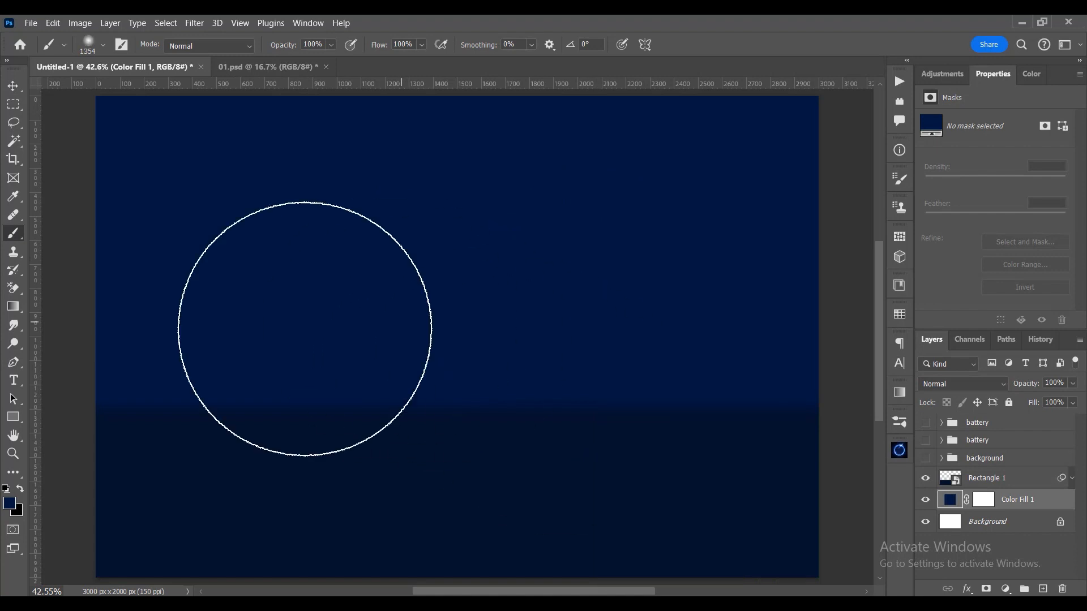
# - Set the foreground colour to medium blue #4d72ba
pyautogui.click(9, 504)
pyautogui.moveTo(863, 418)
pyautogui.mouseDown()
pyautogui.moveTo(865, 403)
pyautogui.moveTo(832, 392)
pyautogui.mouseUp()
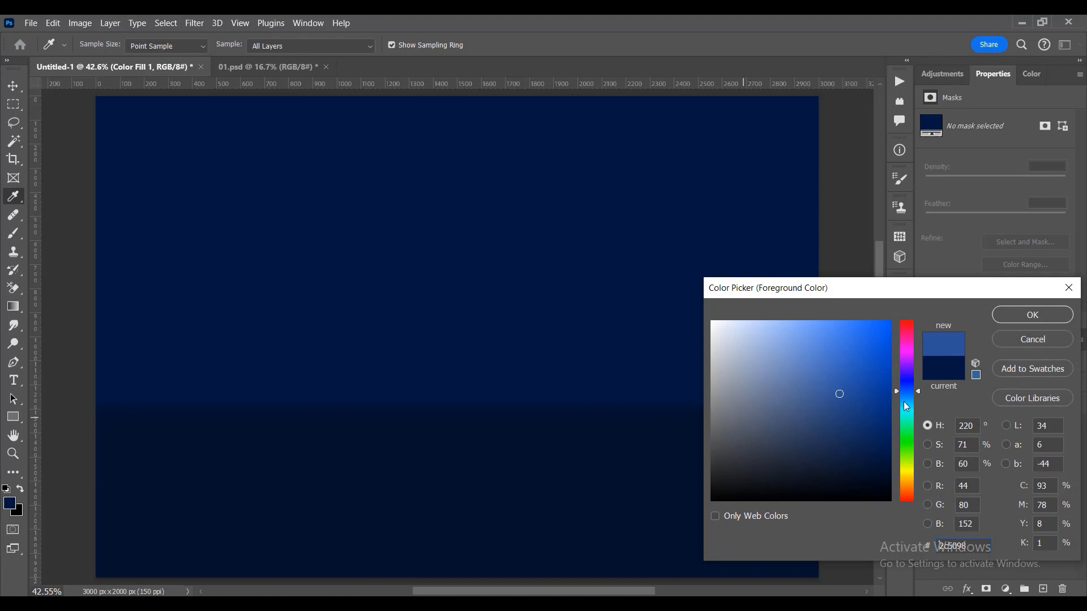
pyautogui.moveTo(919, 389); pyautogui.dragTo(918, 385)
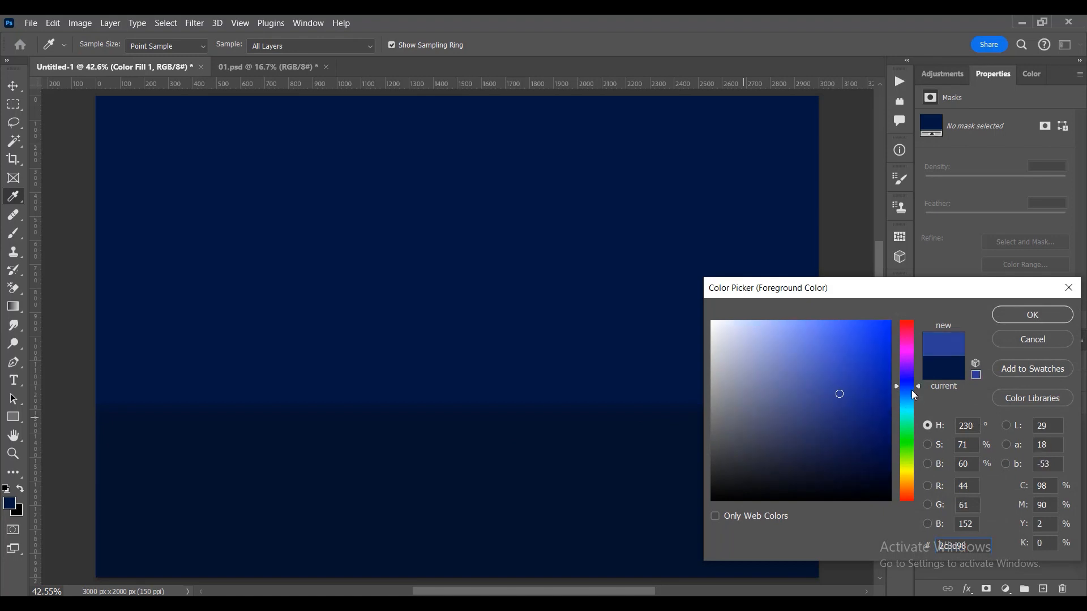
pyautogui.click(365, 303)
pyautogui.moveTo(806, 377); pyautogui.dragTo(817, 369)
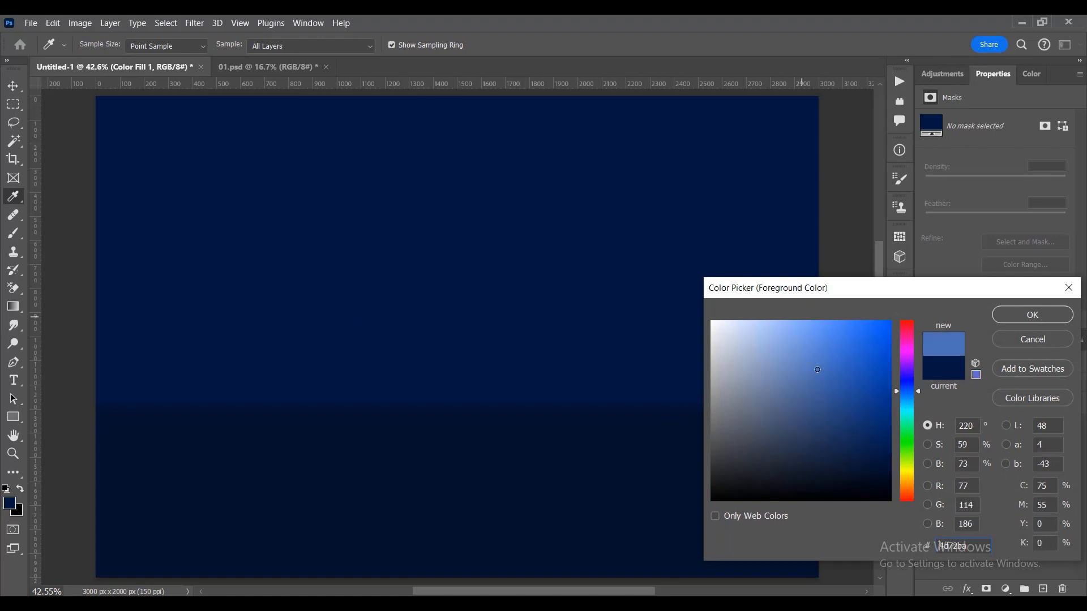
pyautogui.click(1013, 317)
pyautogui.hotkey('ctrl', 'shift', 'alt', 'n')
pyautogui.click(389, 338)
pyautogui.hotkey('ctrl', 'z')
pyautogui.hotkey('ctrl', 'z')
# - Paint a blue glow with a soft brush of about 2159 px on a new layer above Color Fill 1 and blend it with Screen
pyautogui.moveTo(287, 289)
pyautogui.mouseDown()
pyautogui.moveTo(342, 284)
pyautogui.moveTo(318, 261)
pyautogui.moveTo(367, 267)
pyautogui.moveTo(328, 268)
pyautogui.mouseUp()
pyautogui.hotkey('ctrl', 'shift', 'alt', 'n')
pyautogui.click(305, 263)
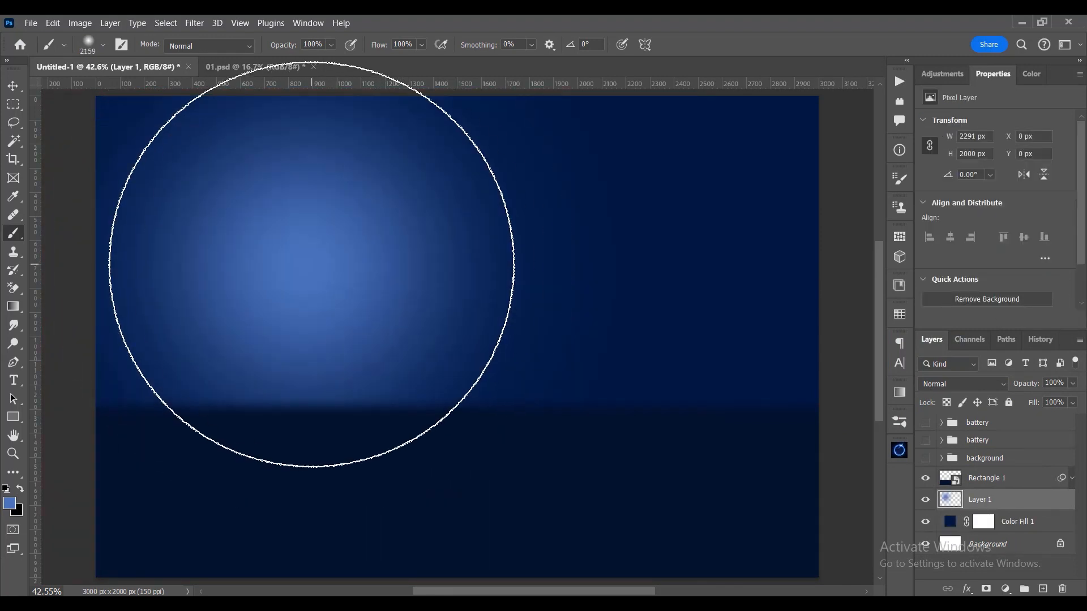
pyautogui.click(307, 266)
pyautogui.scroll(-2, 307, 266)
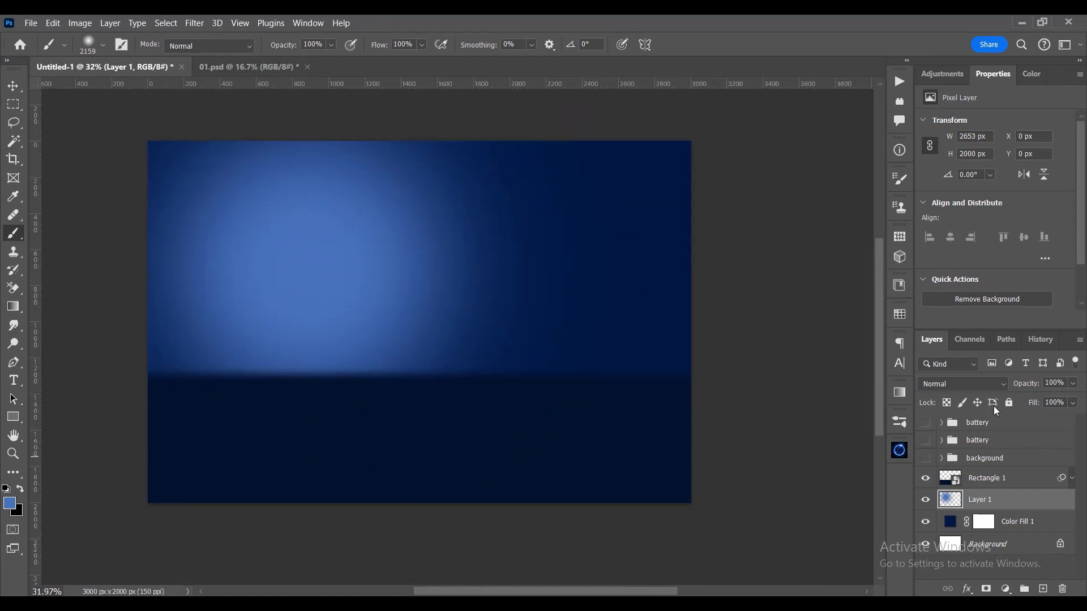
pyautogui.click(957, 384)
pyautogui.click(960, 323)
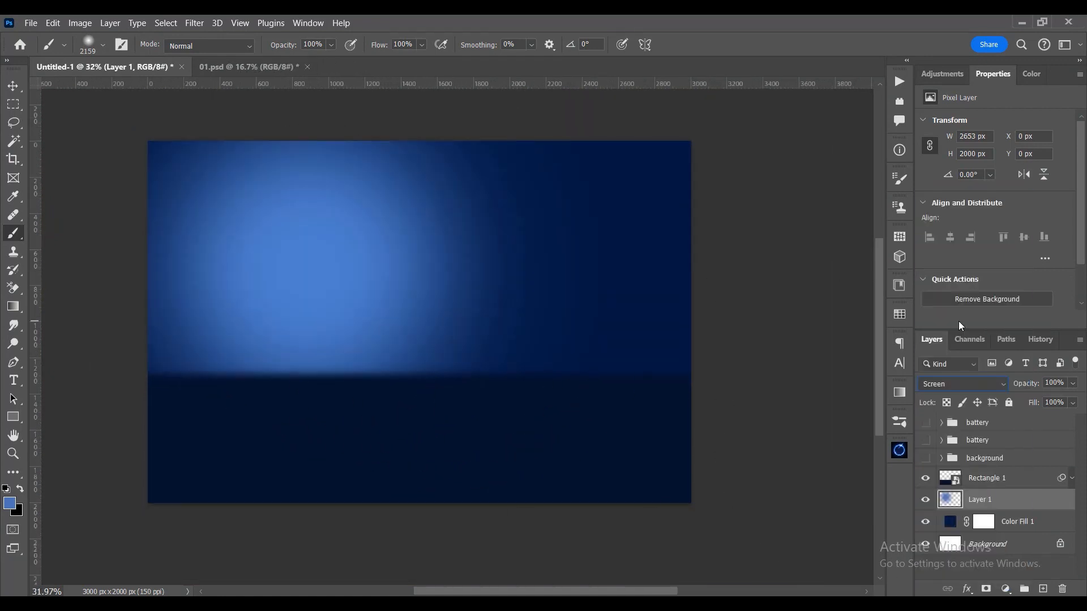
# - Add a layer clipped to Rectangle 1, paint the same blue glow on it and set its blending mode to Linear Dodge (Add)
pyautogui.click(996, 478)
pyautogui.click(1042, 588)
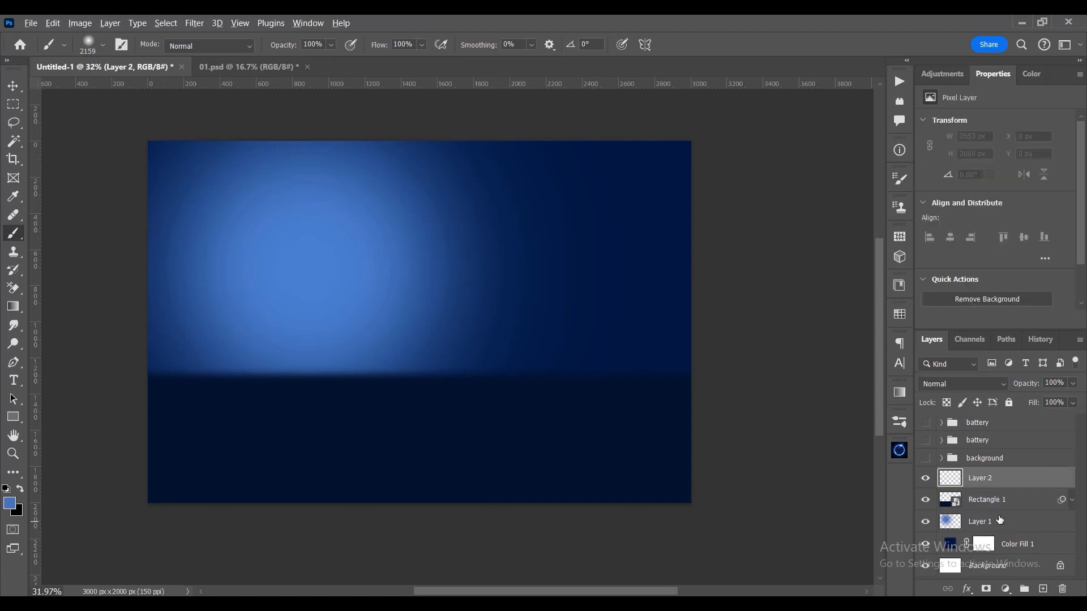
pyautogui.keyDown('alt'); pyautogui.click(991, 487); pyautogui.keyUp('alt')
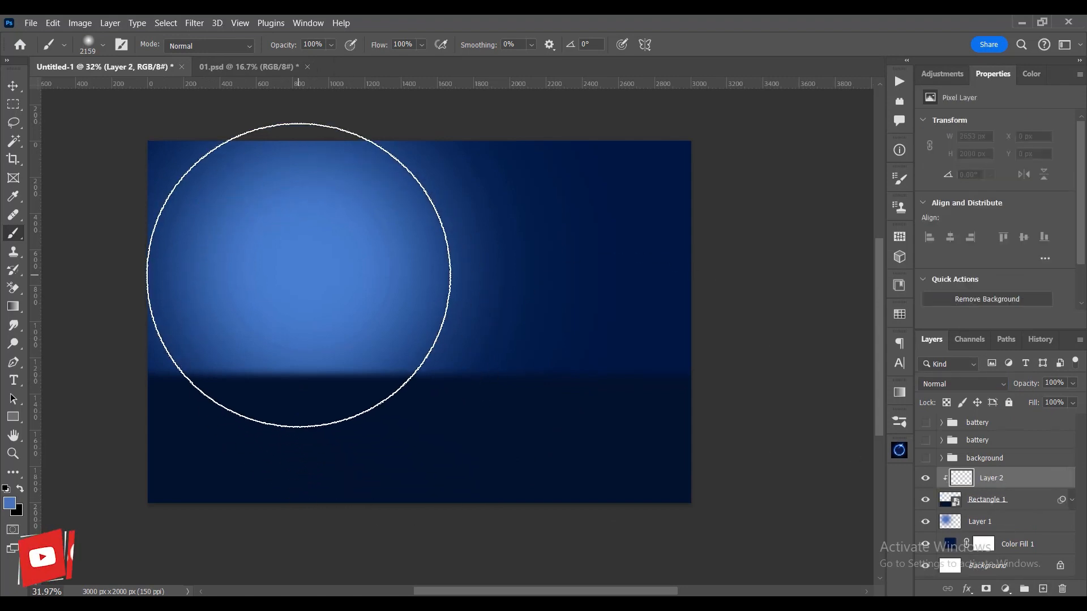
pyautogui.click(306, 264)
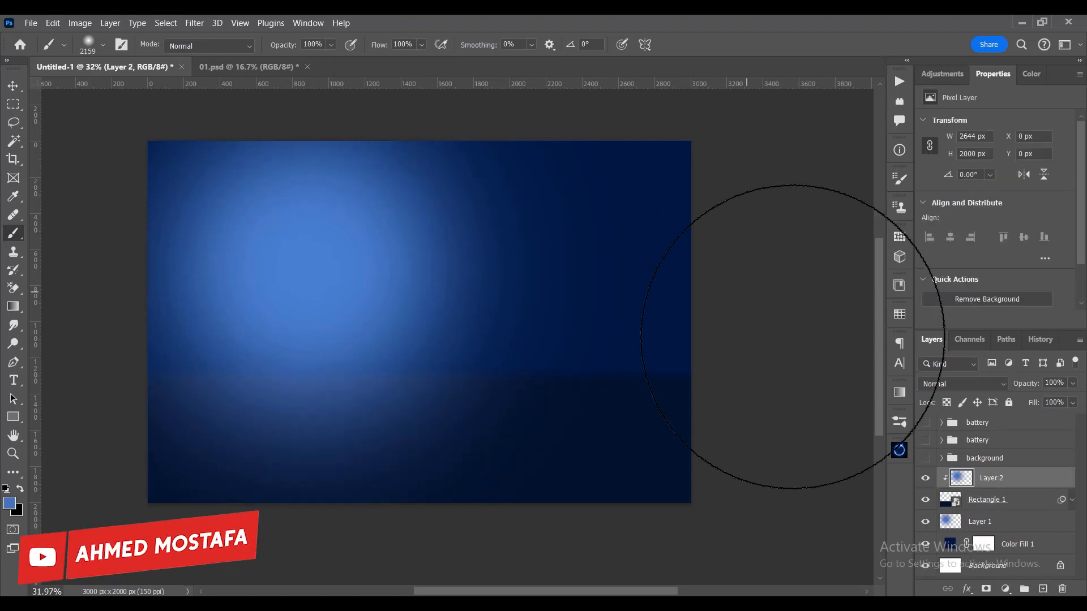
pyautogui.click(983, 385)
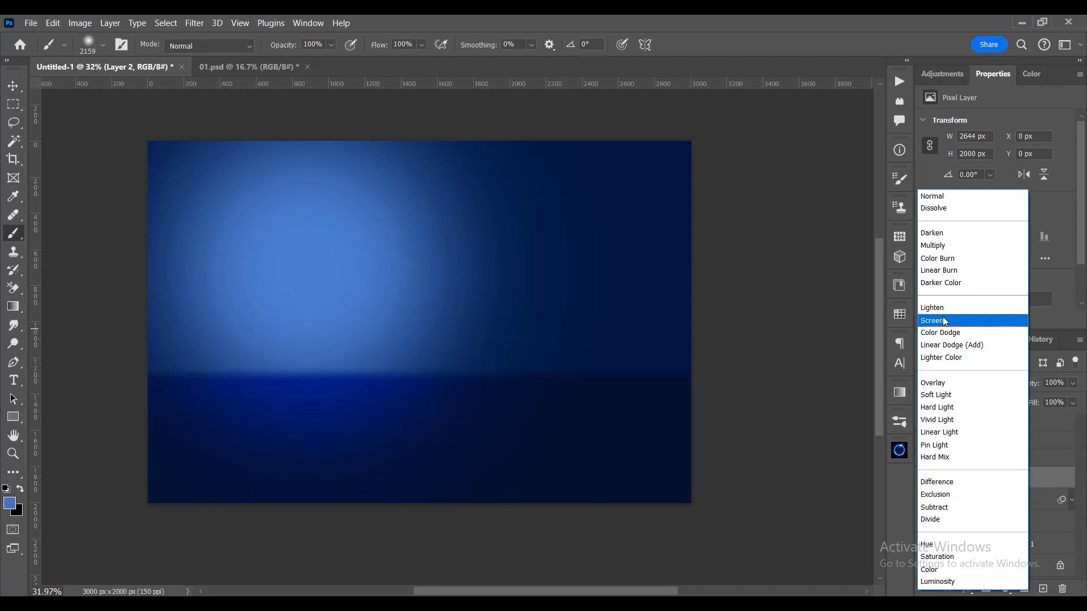
pyautogui.click(945, 346)
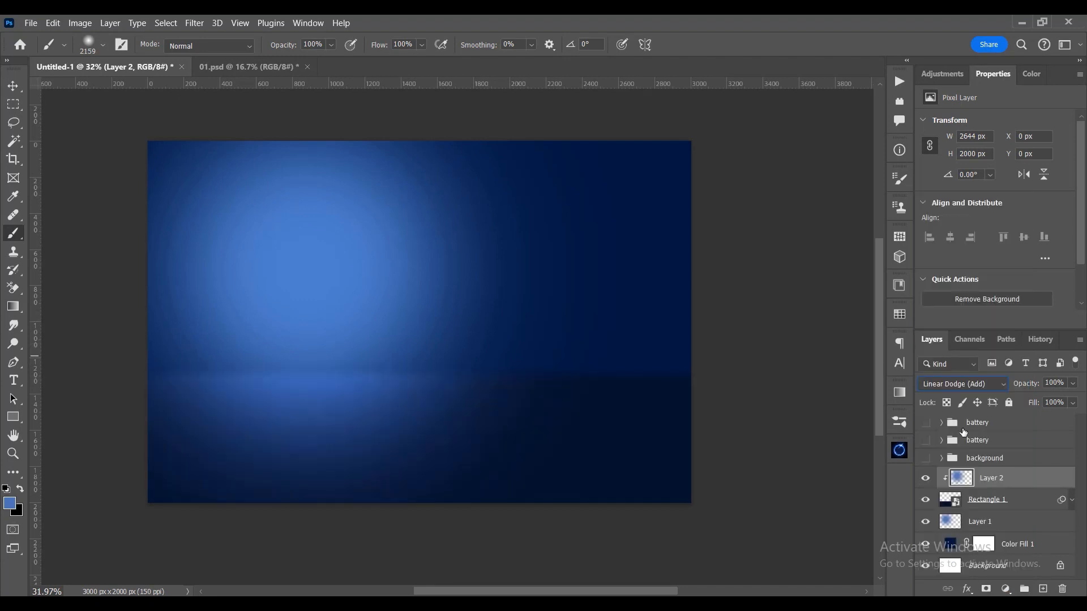
# - Compare blending modes for the glow on Layer 1, keep Screen, and reselect Layer 2
pyautogui.click(989, 519)
pyautogui.click(960, 384)
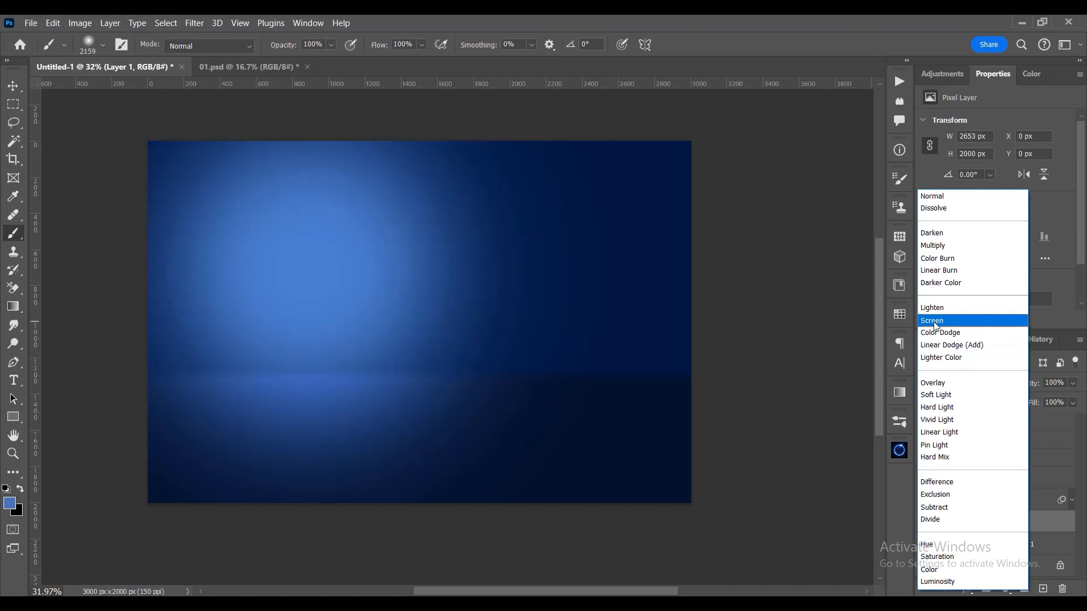
pyautogui.click(935, 321)
pyautogui.click(1007, 482)
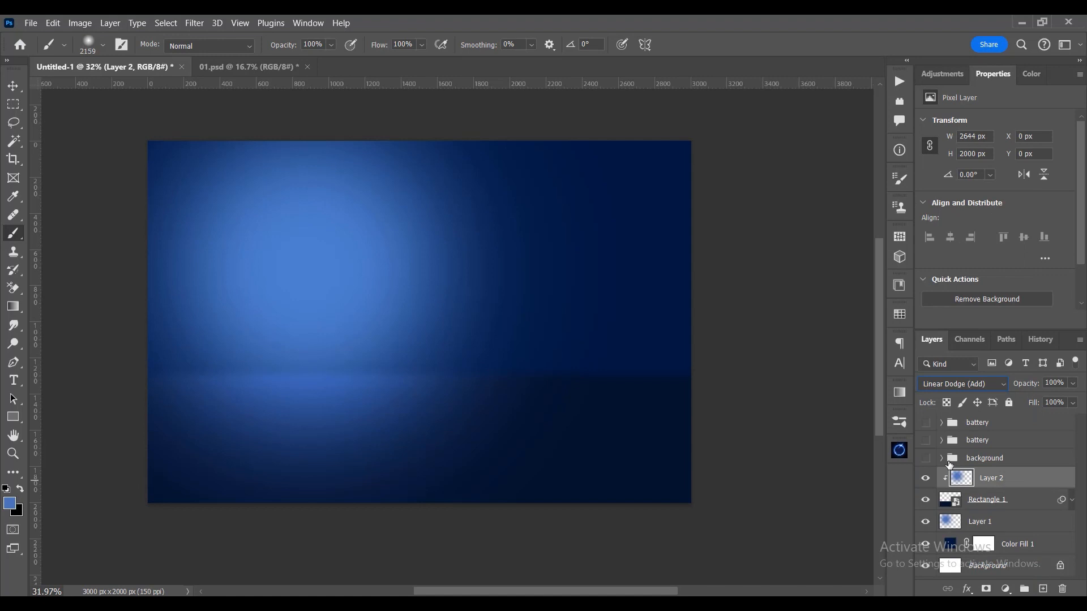
# - Show the battery and background groups, enlarge them together and shift them up-left, placing the background layer at about X -517, Y 147 px
pyautogui.press('v')
pyautogui.moveTo(926, 463); pyautogui.dragTo(925, 422)
pyautogui.click(988, 422)
pyautogui.keyDown('shift'); pyautogui.click(995, 464); pyautogui.keyUp('shift')
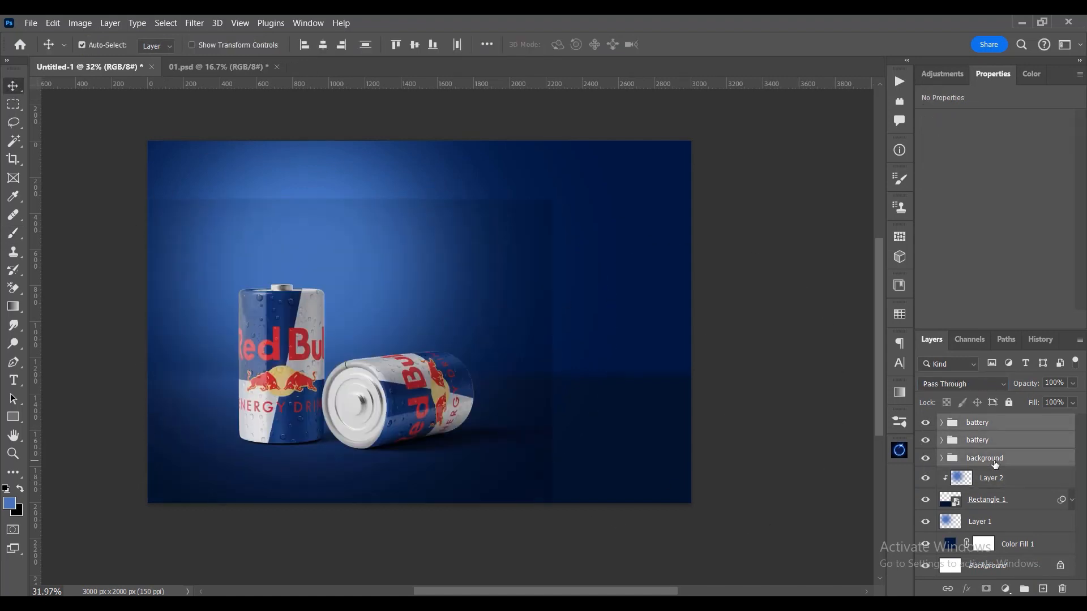
pyautogui.hotkey('ctrl', 't')
pyautogui.moveTo(319, 195); pyautogui.dragTo(319, 184)
pyautogui.moveTo(403, 392)
pyautogui.mouseDown()
pyautogui.moveTo(372, 376)
pyautogui.moveTo(389, 381)
pyautogui.mouseUp()
pyautogui.press('Return')
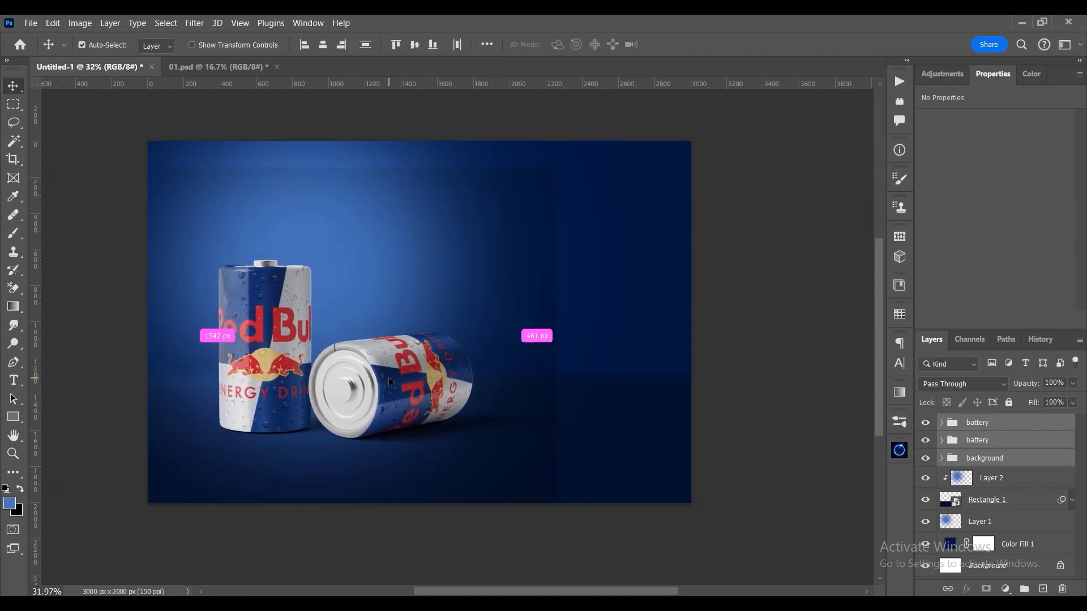
# - Add a layer mask to the background pixel layer in the background group and invert the mask to black
pyautogui.scroll(3, 389, 381)
pyautogui.click(588, 316)
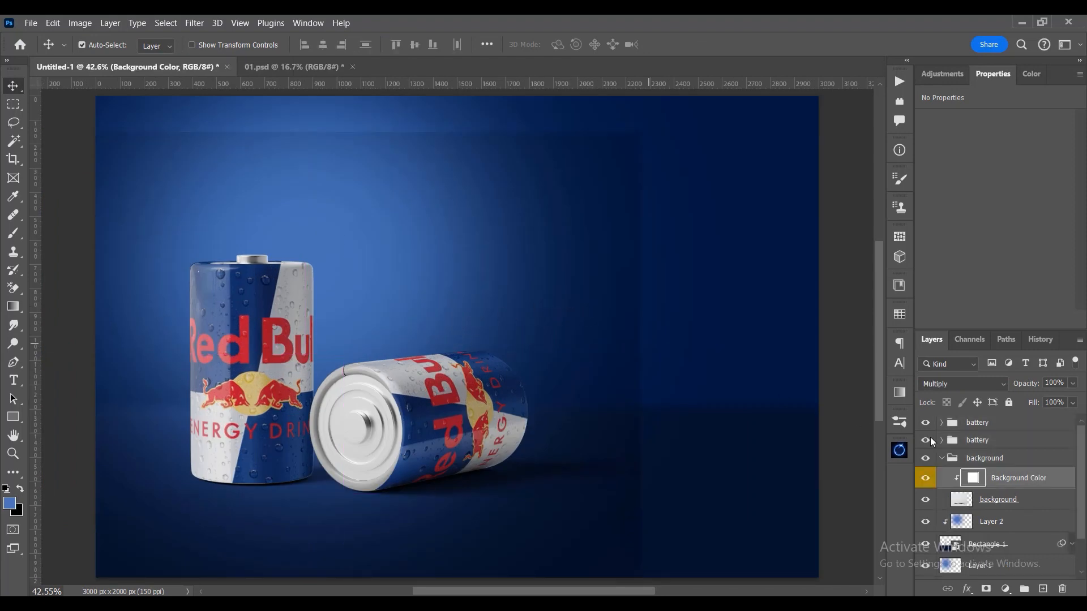
pyautogui.click(980, 506)
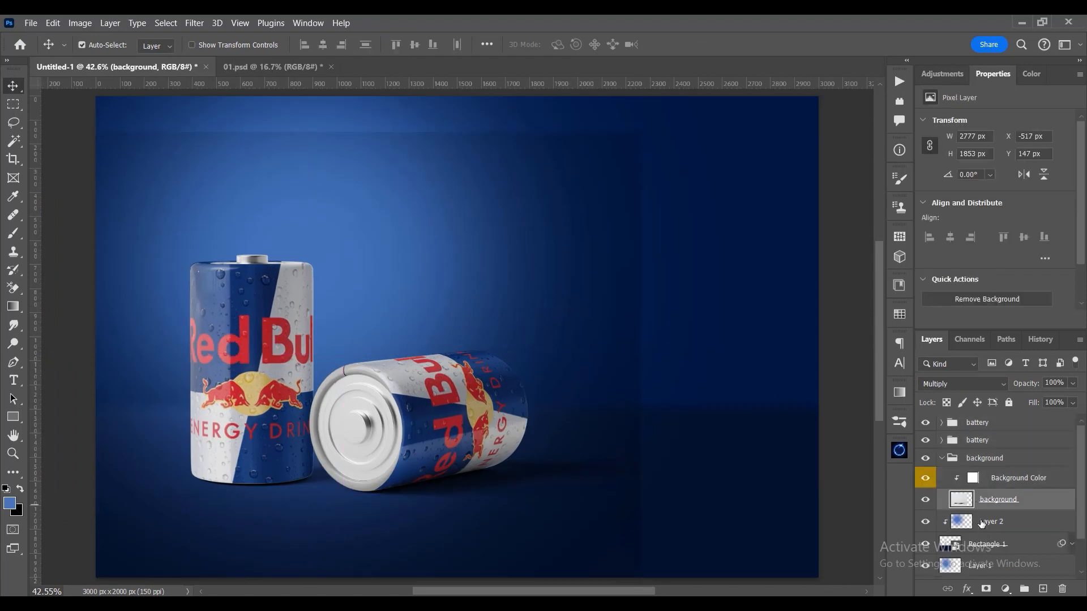
pyautogui.click(986, 590)
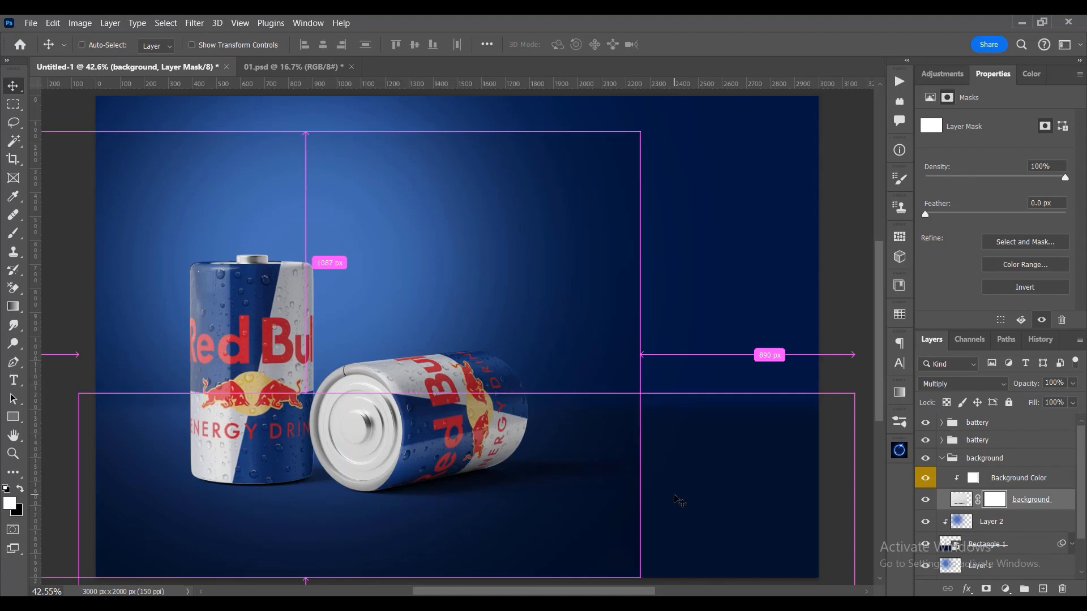
pyautogui.hotkey('ctrl', 'i')
# - Flatten the soft brush tip into a wide ellipse and paint white on the mask beneath the cans to reveal their shadows
pyautogui.click(14, 233)
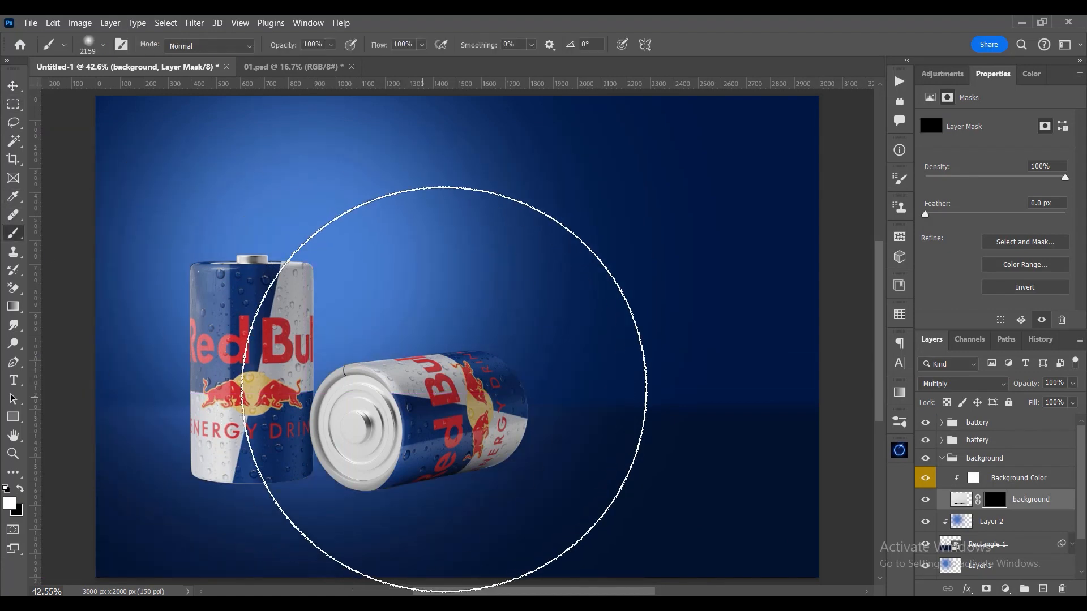
pyautogui.rightClick(455, 348)
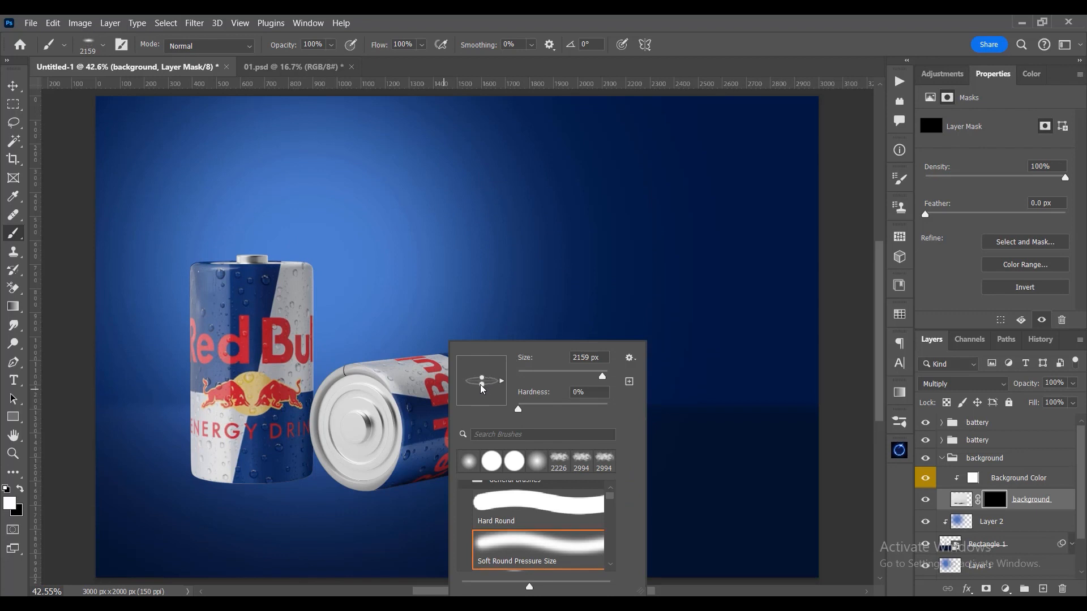
pyautogui.moveTo(341, 454)
pyautogui.mouseDown()
pyautogui.moveTo(255, 465)
pyautogui.moveTo(369, 469)
pyautogui.moveTo(301, 479)
pyautogui.moveTo(407, 476)
pyautogui.moveTo(285, 484)
pyautogui.moveTo(508, 480)
pyautogui.moveTo(303, 496)
pyautogui.moveTo(458, 478)
pyautogui.mouseUp()
pyautogui.click(371, 469)
pyautogui.press('x')
pyautogui.press('x')
pyautogui.click(12, 88)
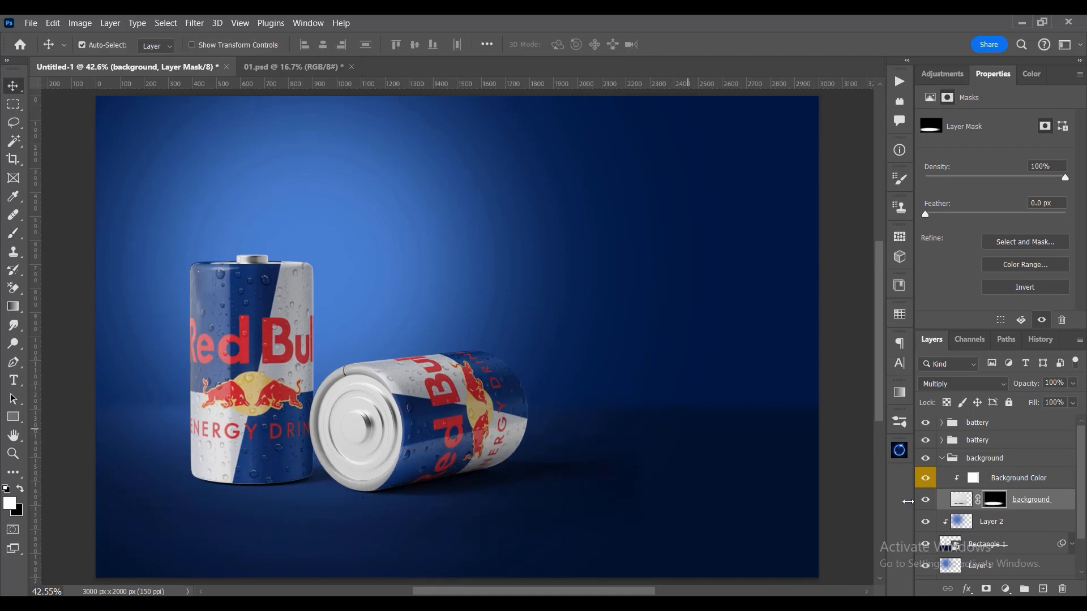
# - Paint black around the shadow edges on the background layer's mask, using a flat 440 px brush and a round soft 688 px brush
pyautogui.click(14, 237)
pyautogui.moveTo(481, 287); pyautogui.dragTo(289, 284)
pyautogui.moveTo(669, 376); pyautogui.dragTo(686, 426)
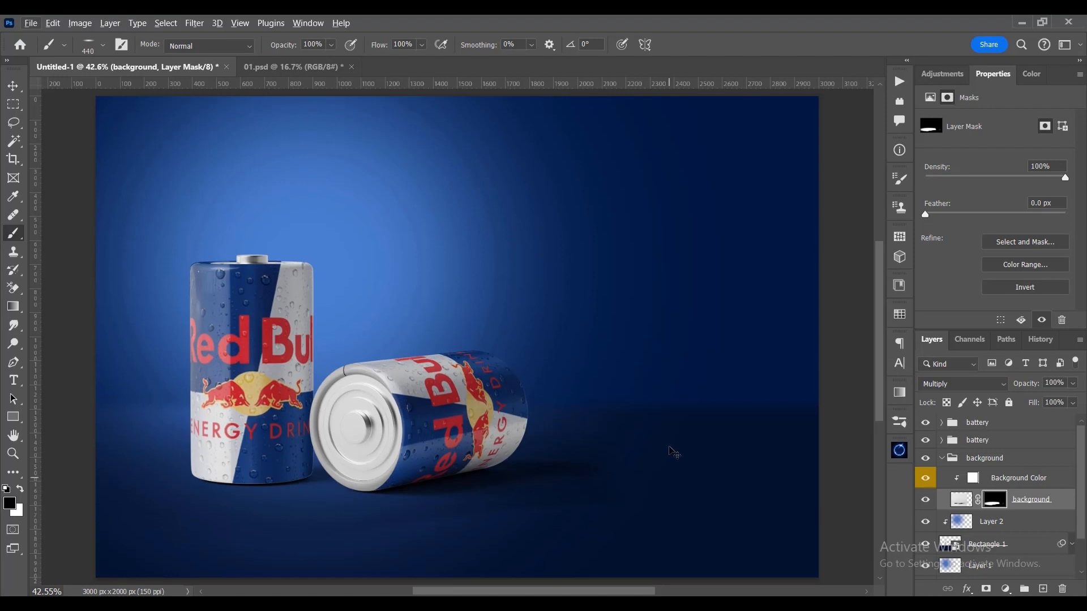
pyautogui.rightClick(676, 463)
pyautogui.doubleClick(719, 464)
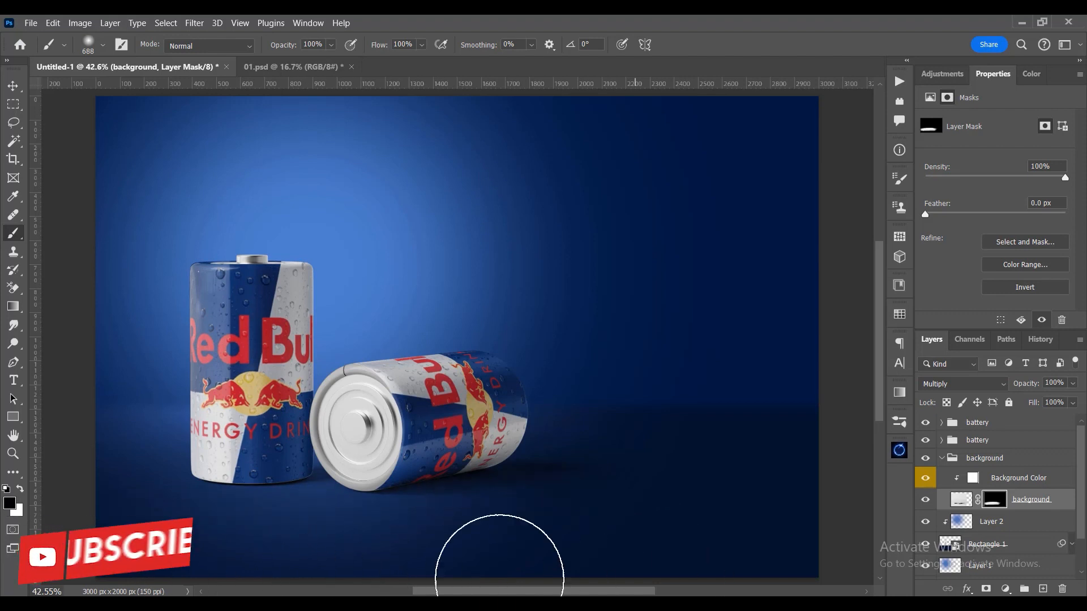
# - Check the masked shadow by switching the background layer off and on, and collapse the background group
pyautogui.click(925, 500)
pyautogui.click(925, 500)
pyautogui.click(926, 501)
pyautogui.click(925, 502)
pyautogui.click(926, 504)
pyautogui.click(926, 507)
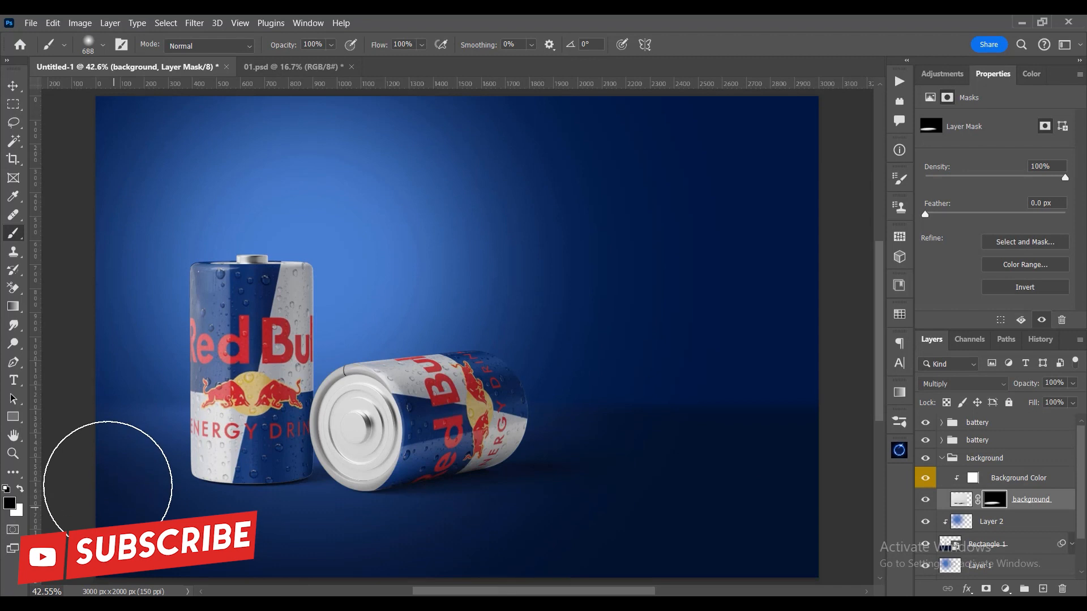
pyautogui.click(17, 92)
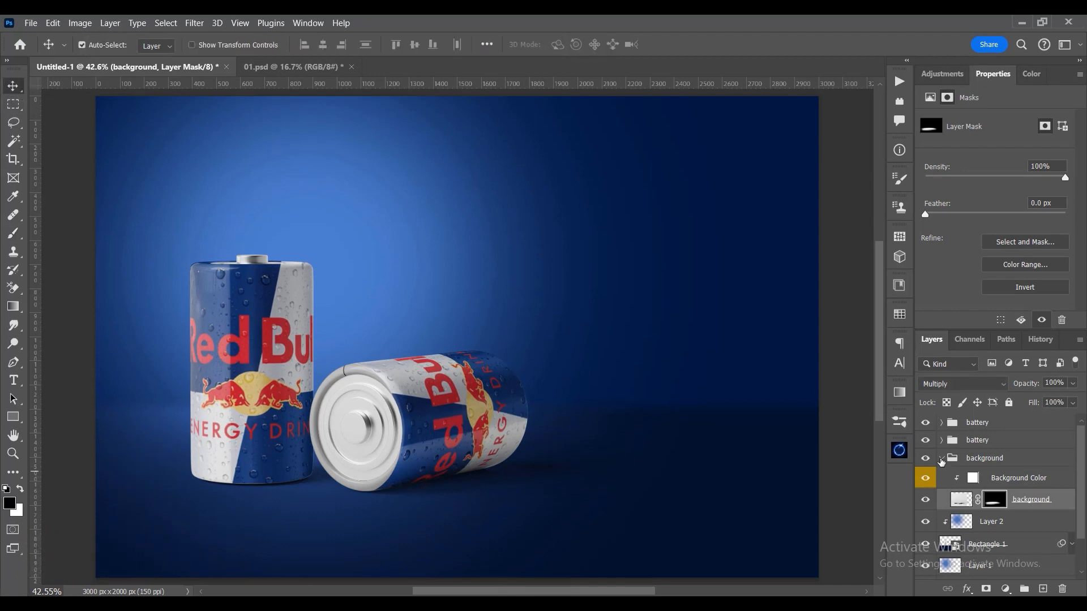
pyautogui.click(941, 460)
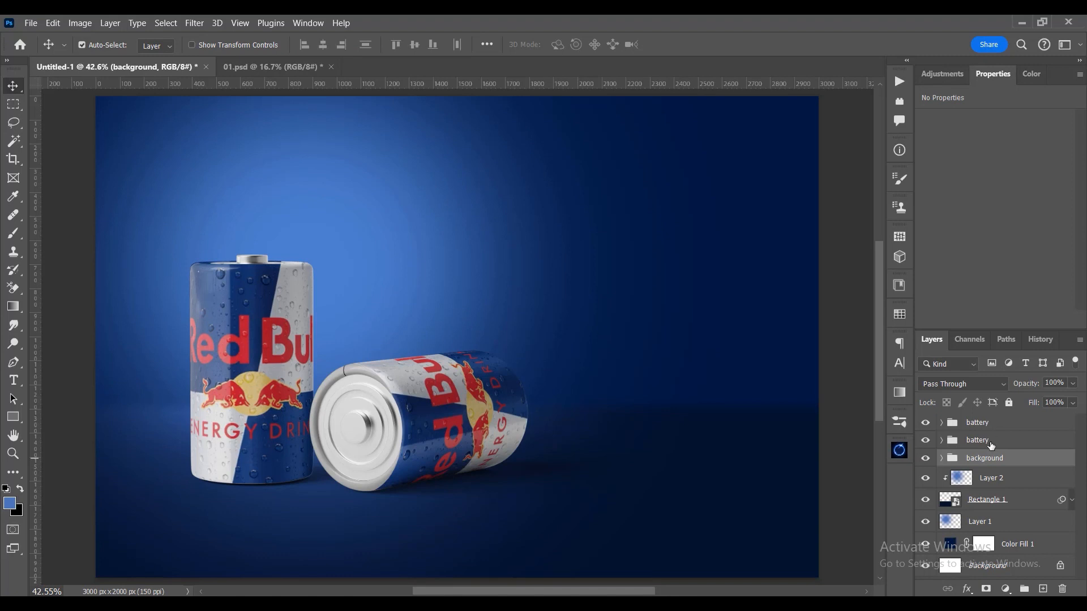
# - Duplicate both battery groups and convert the two copies into a single smart object
pyautogui.click(989, 442)
pyautogui.click(928, 443)
pyautogui.click(925, 422)
pyautogui.keyDown('shift'); pyautogui.click(990, 425); pyautogui.keyUp('shift')
pyautogui.hotkey('ctrl', 'j')
pyautogui.rightClick(996, 443)
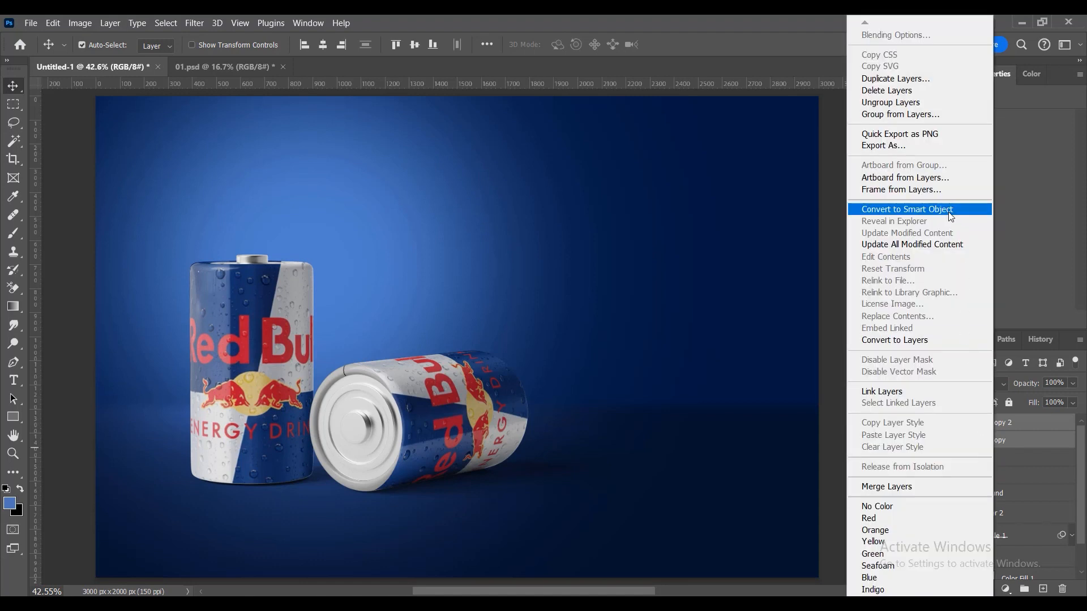
pyautogui.click(949, 213)
# - Add a new layer above Layer 2 and set the brush's foreground colour to light blue #bdd3ff
pyautogui.scroll(-2, 1021, 517)
pyautogui.click(998, 488)
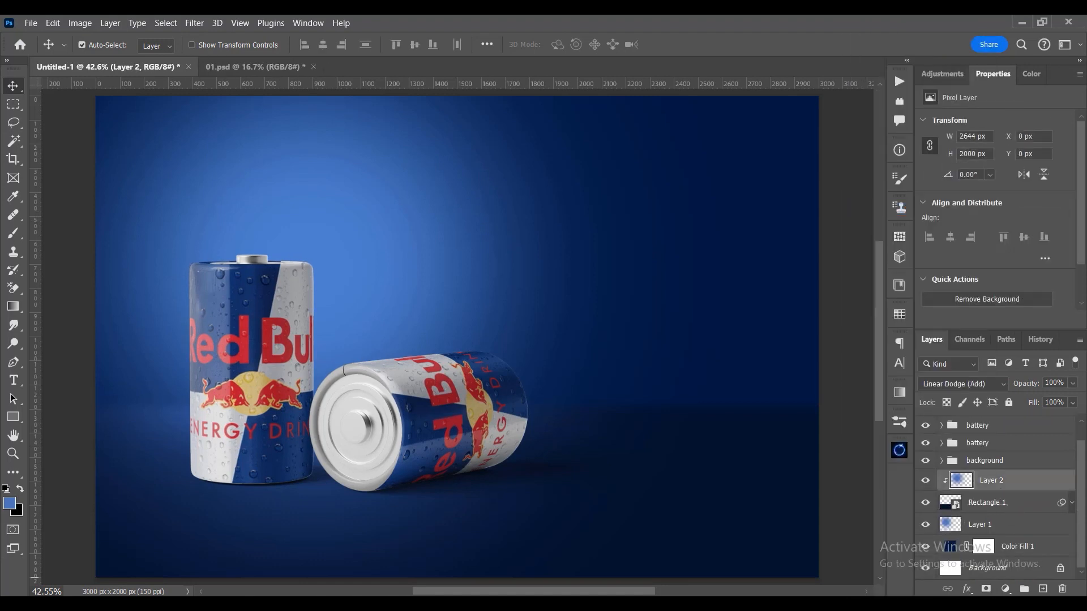
pyautogui.click(1041, 589)
pyautogui.click(11, 239)
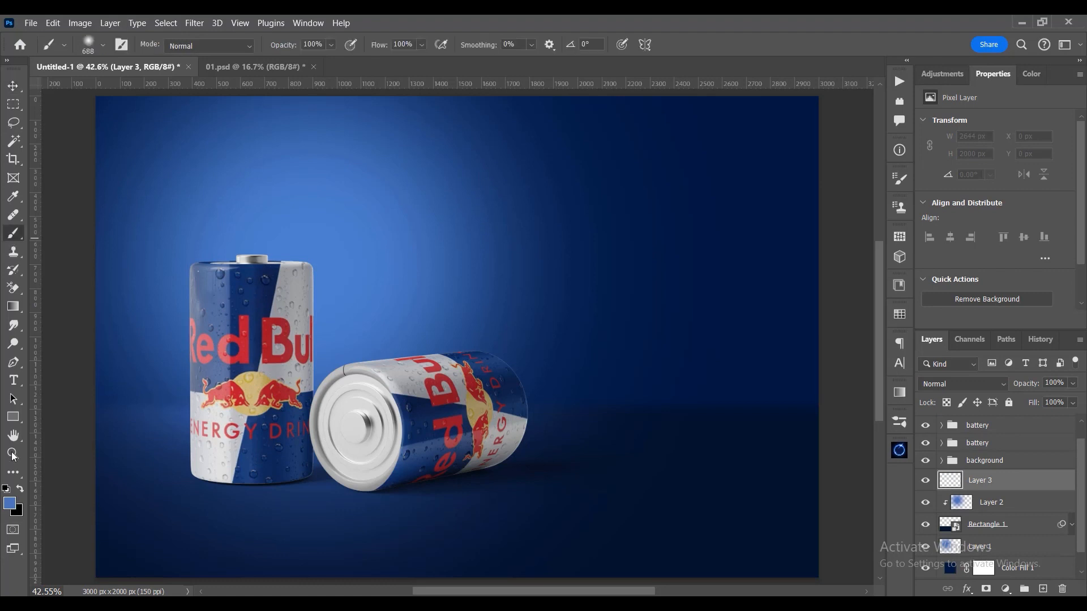
pyautogui.click(12, 508)
pyautogui.moveTo(804, 351); pyautogui.dragTo(759, 300)
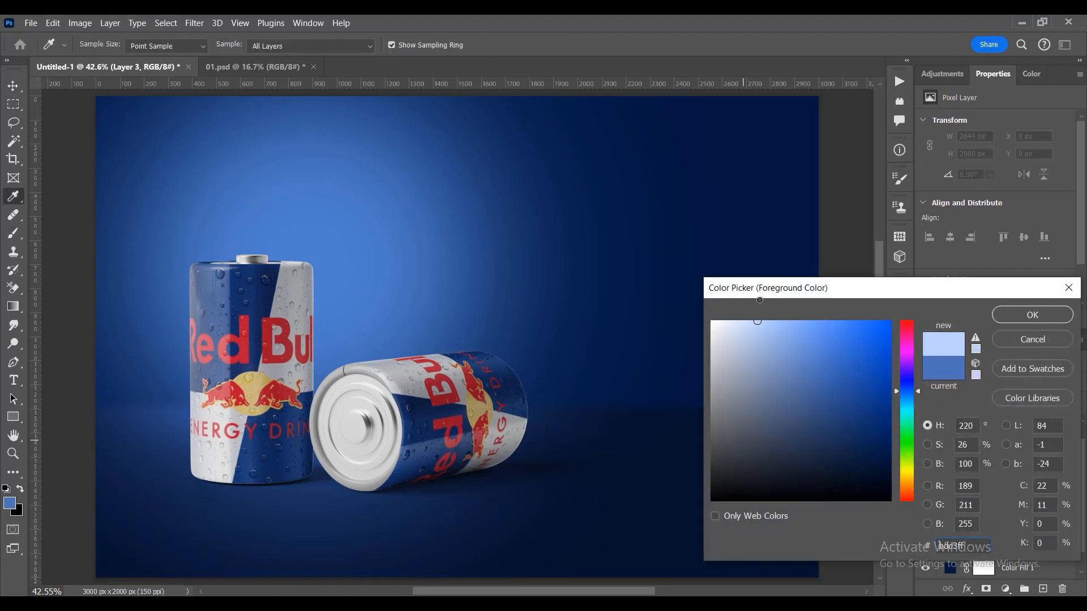
pyautogui.click(1000, 317)
# - Add a layer above Layer 1, paint a light blue glow behind the cans with a soft 1737 px brush, and set it to Overlay
pyautogui.moveTo(408, 298); pyautogui.dragTo(599, 288)
pyautogui.click(962, 546)
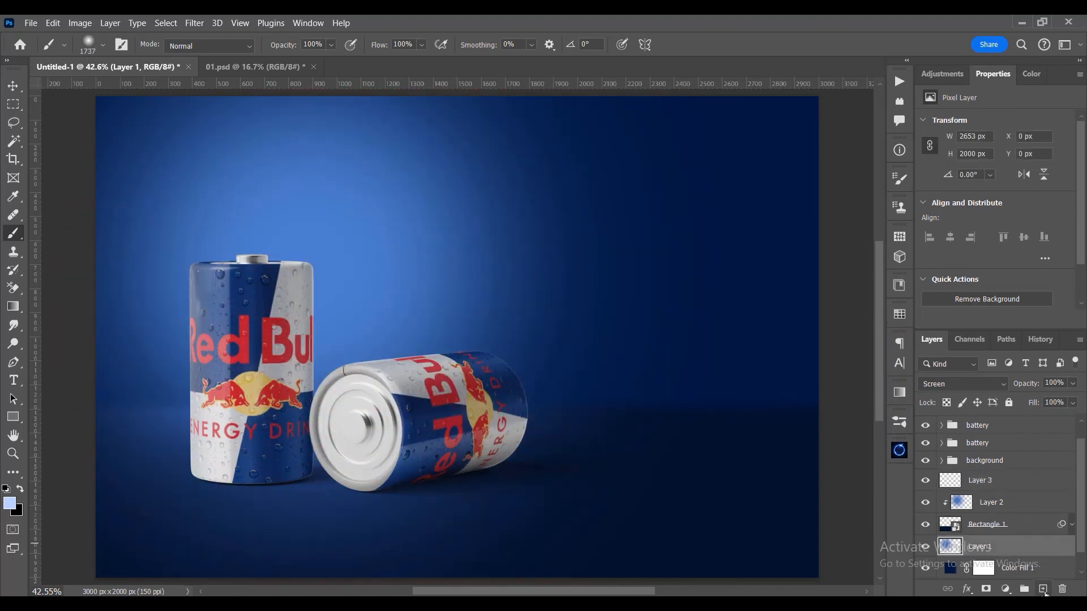
pyautogui.click(1043, 589)
pyautogui.click(303, 293)
pyautogui.hotkey('ctrl', 'z')
pyautogui.click(313, 298)
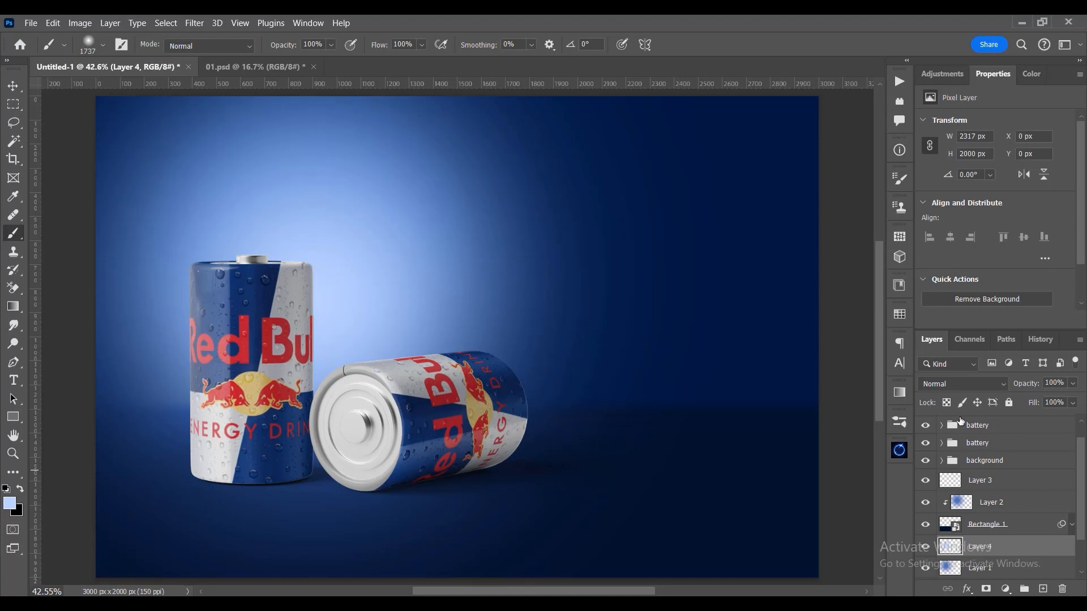
pyautogui.click(962, 384)
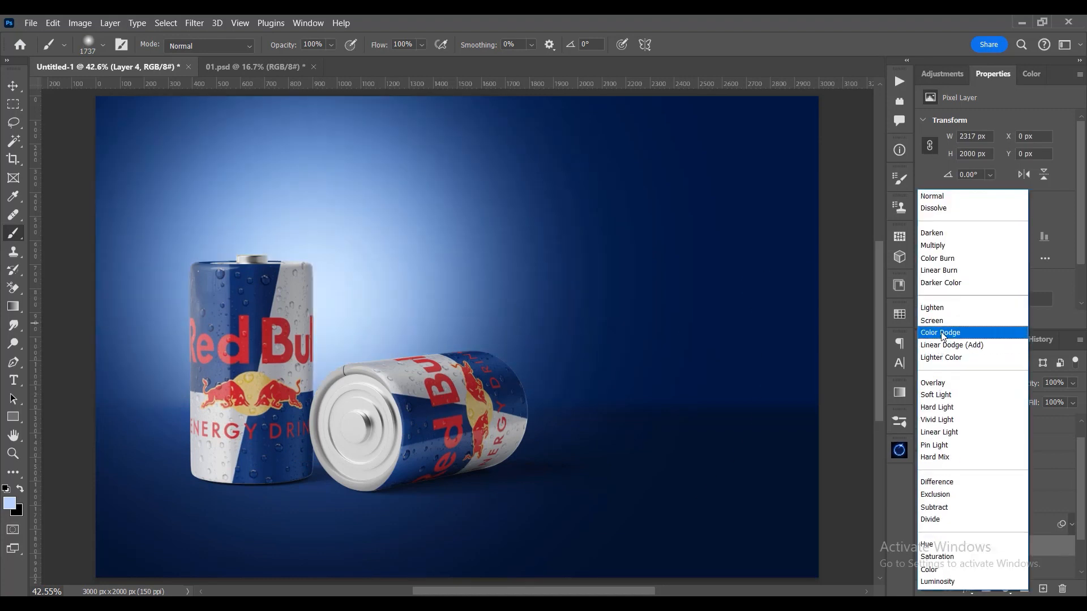
pyautogui.click(948, 383)
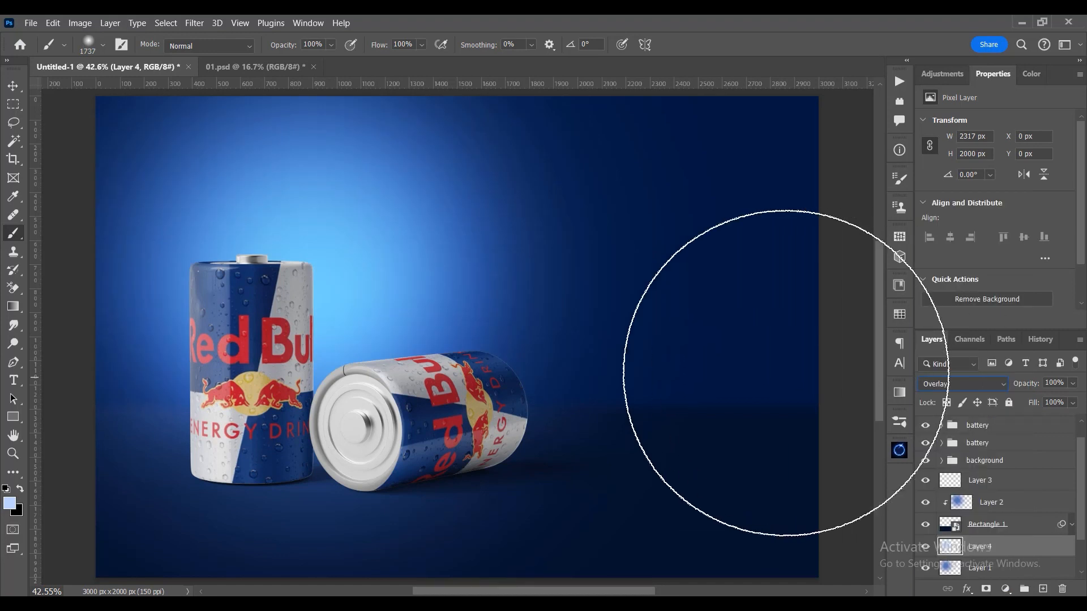
# - Try extra light blue dabs behind the cans on Layer 4 with an enlarged 2118 px brush, undoing them
pyautogui.moveTo(302, 279); pyautogui.dragTo(378, 296)
pyautogui.click(254, 212)
pyautogui.hotkey('ctrl', 'z')
pyautogui.moveTo(304, 256)
pyautogui.mouseDown()
pyautogui.moveTo(280, 248)
pyautogui.moveTo(298, 247)
pyautogui.mouseUp()
pyautogui.click(280, 249)
pyautogui.hotkey('ctrl', 'z')
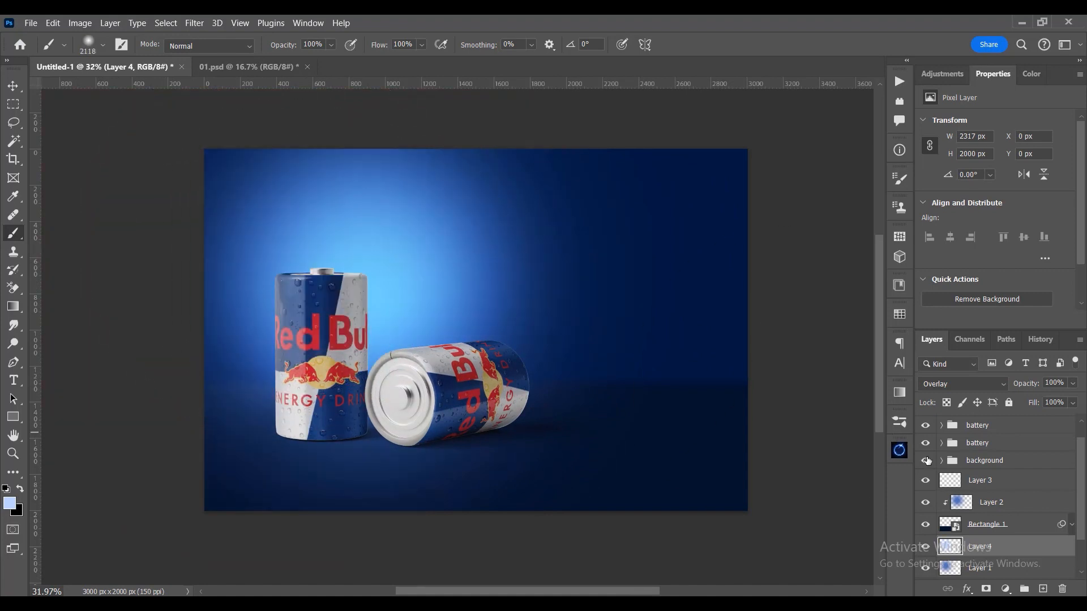
# - Clip Layer 3 to the floor rectangle and try light blue dabs around the cans with the 2118 px brush
pyautogui.click(980, 487)
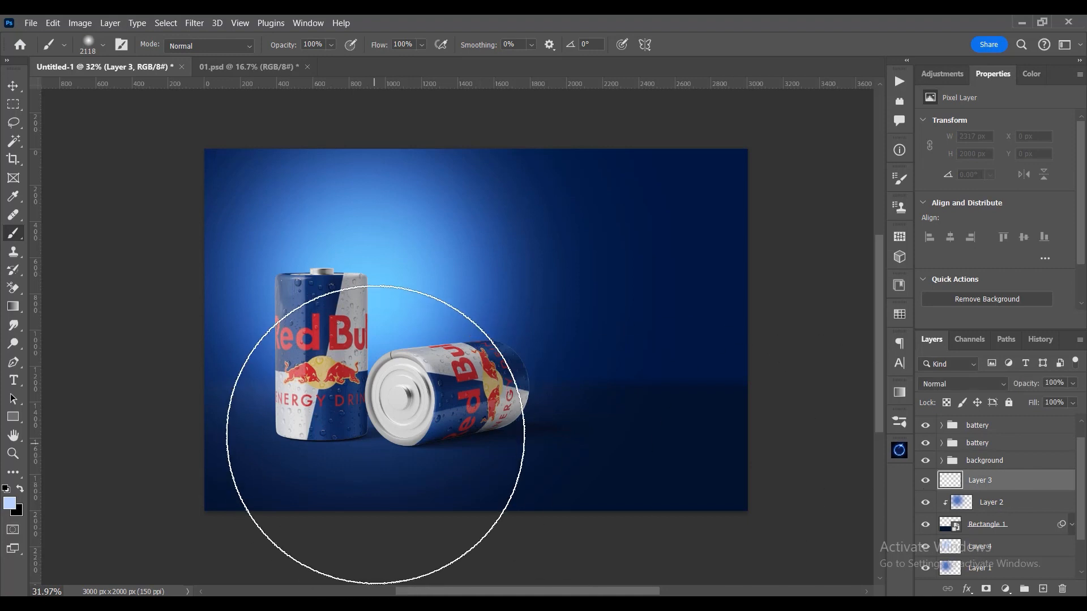
pyautogui.click(361, 304)
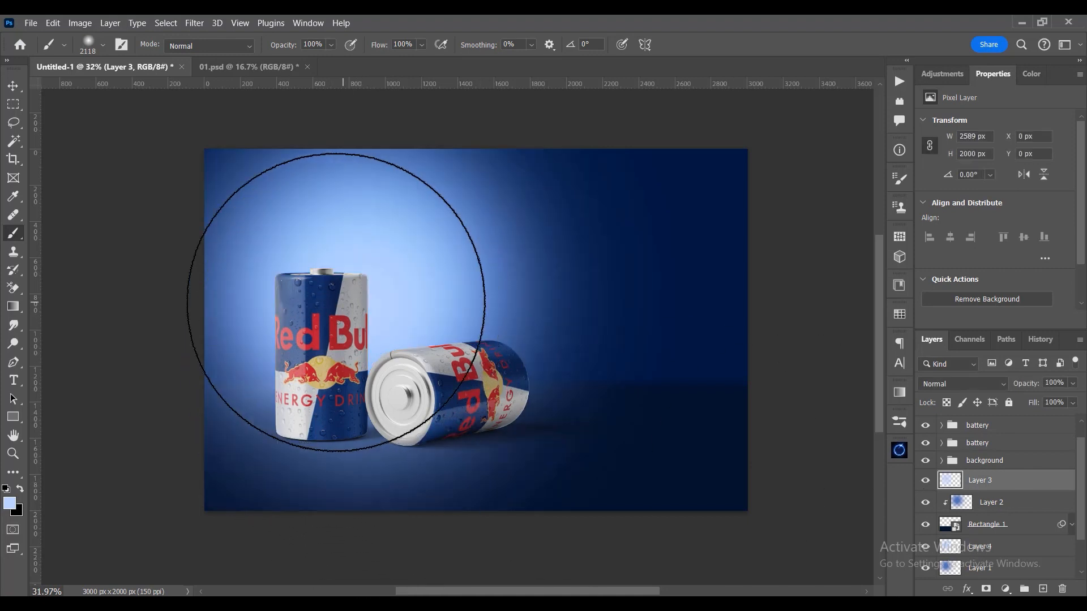
pyautogui.keyDown('alt'); pyautogui.click(1000, 489); pyautogui.keyUp('alt')
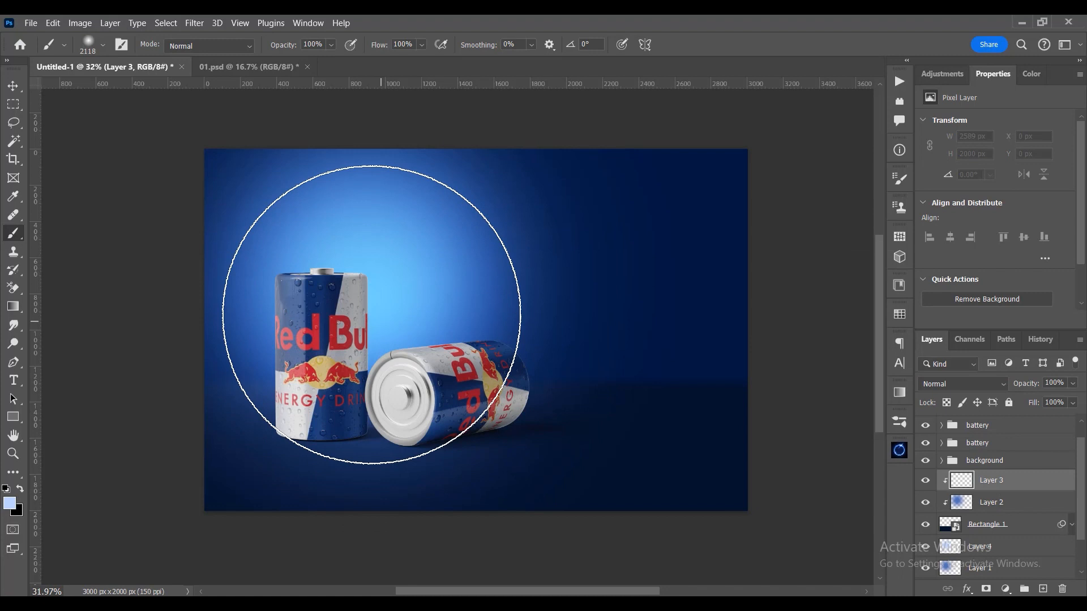
pyautogui.click(355, 320)
pyautogui.hotkey('ctrl', 'z')
# - Paint light blue floor glow around the cans on Layer 3 with a soft 1607 px brush and set the layer to Overlay
pyautogui.moveTo(352, 307); pyautogui.dragTo(260, 307)
pyautogui.click(321, 316)
pyautogui.click(319, 316)
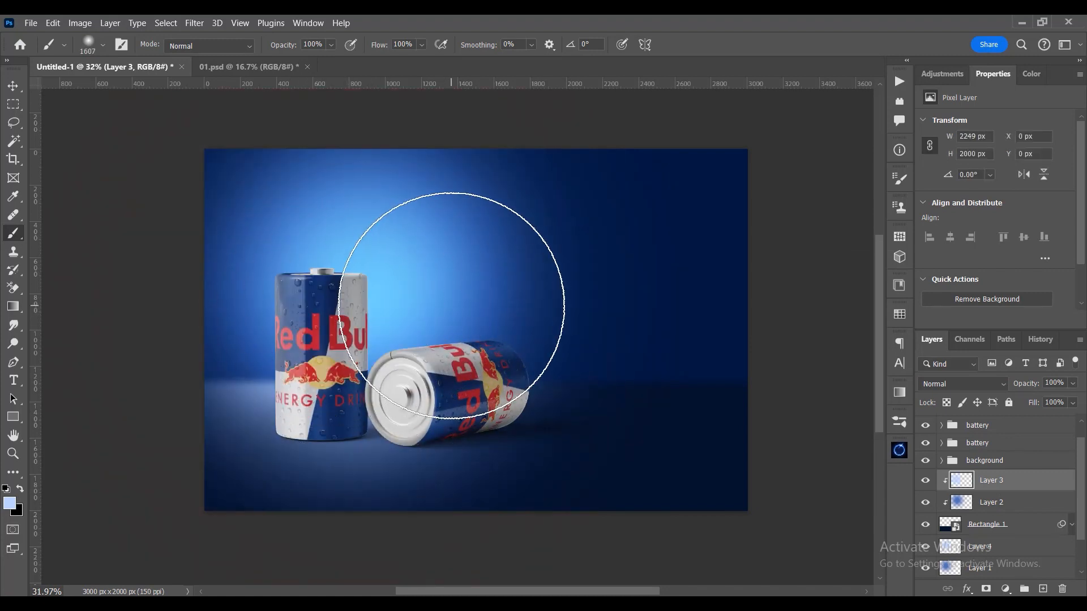
pyautogui.click(454, 306)
pyautogui.hotkey('ctrl', '0')
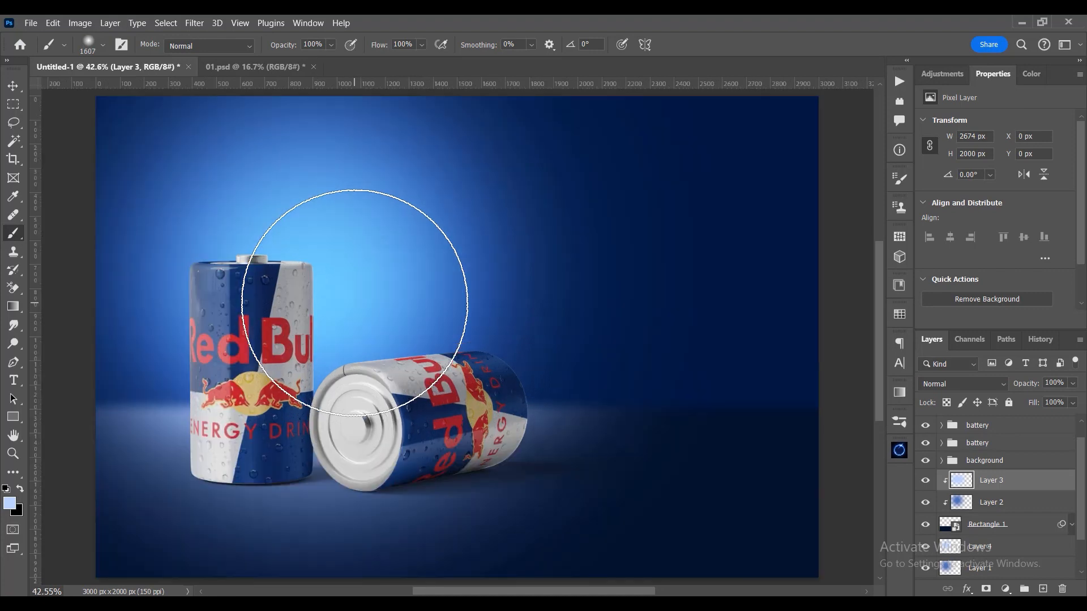
pyautogui.click(979, 388)
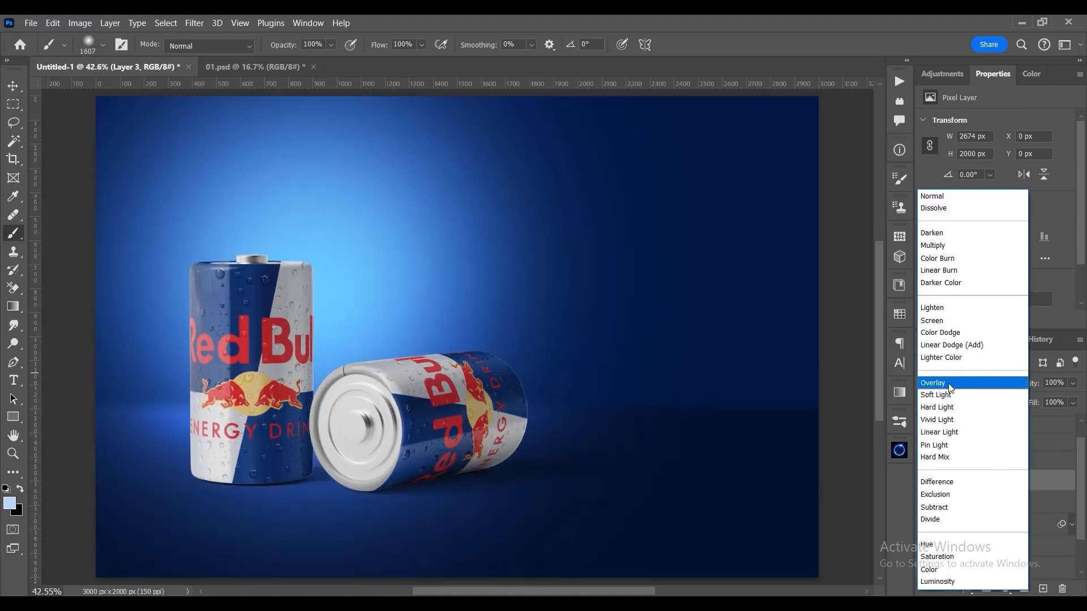
pyautogui.click(953, 385)
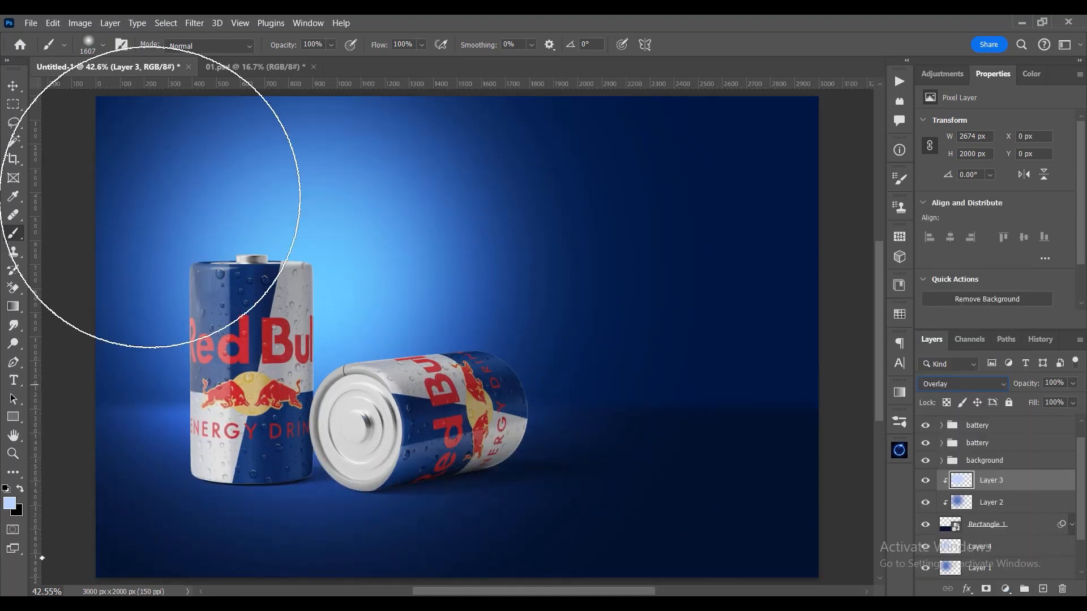
# - Add a Hue/Saturation adjustment clipped to the battery copy 2 smart object and set Saturation to -13
pyautogui.click(12, 85)
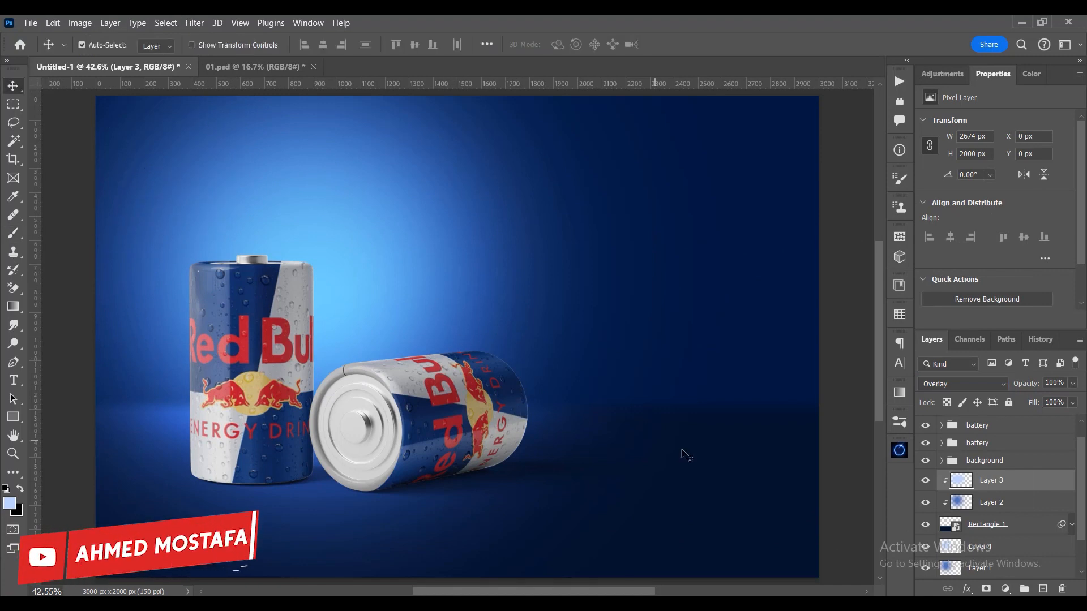
pyautogui.click(987, 432)
pyautogui.scroll(1, 988, 439)
pyautogui.click(990, 429)
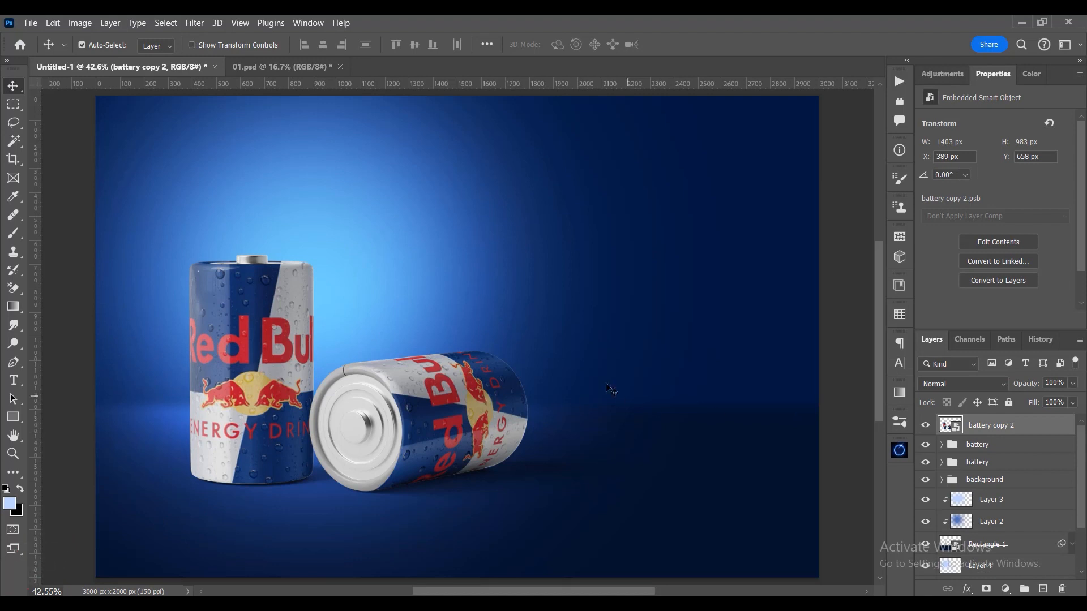
pyautogui.click(1006, 590)
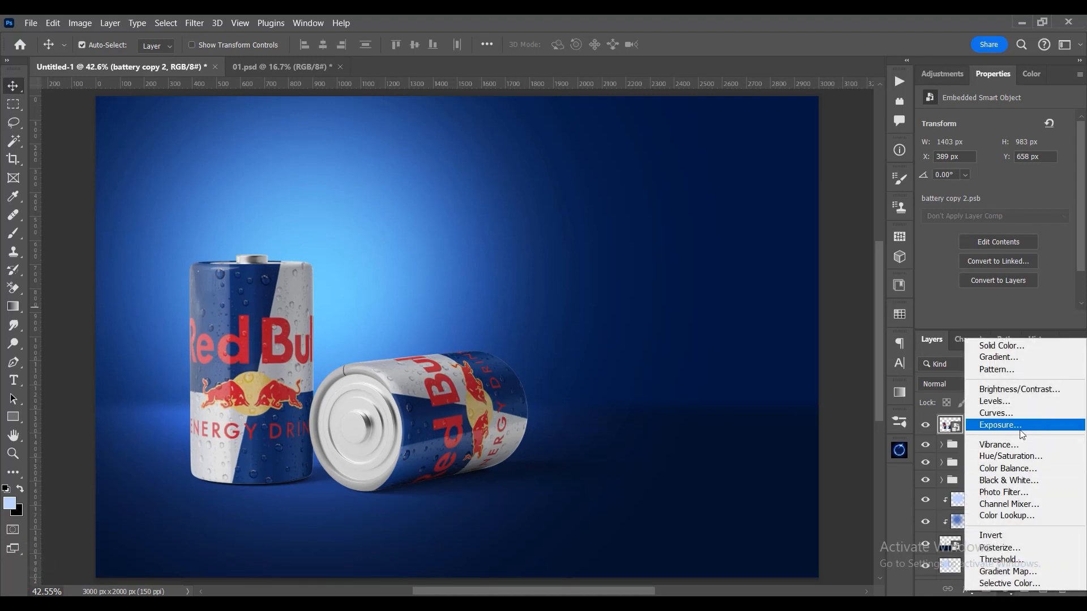
pyautogui.click(1019, 456)
pyautogui.hotkey('ctrl', 'alt', 'g')
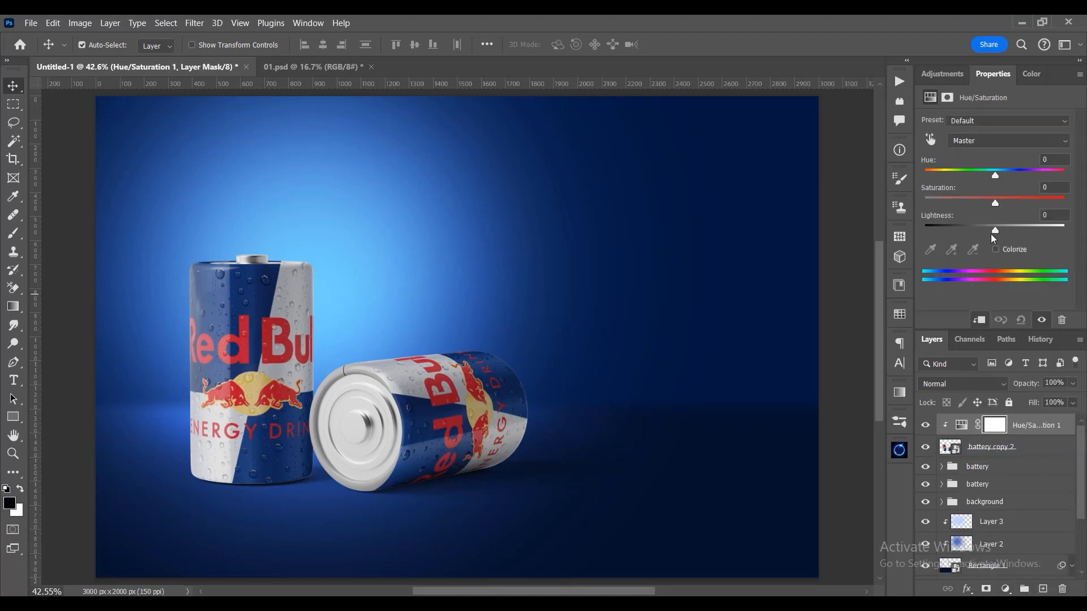
pyautogui.moveTo(992, 202)
pyautogui.mouseDown()
pyautogui.moveTo(977, 199)
pyautogui.moveTo(986, 202)
pyautogui.mouseUp()
# - Add a clipped Color Balance adjustment, shift the midtones toward blue, and set Shadows to Cyan–Red -15 and Yellow–Blue +18
pyautogui.click(1005, 589)
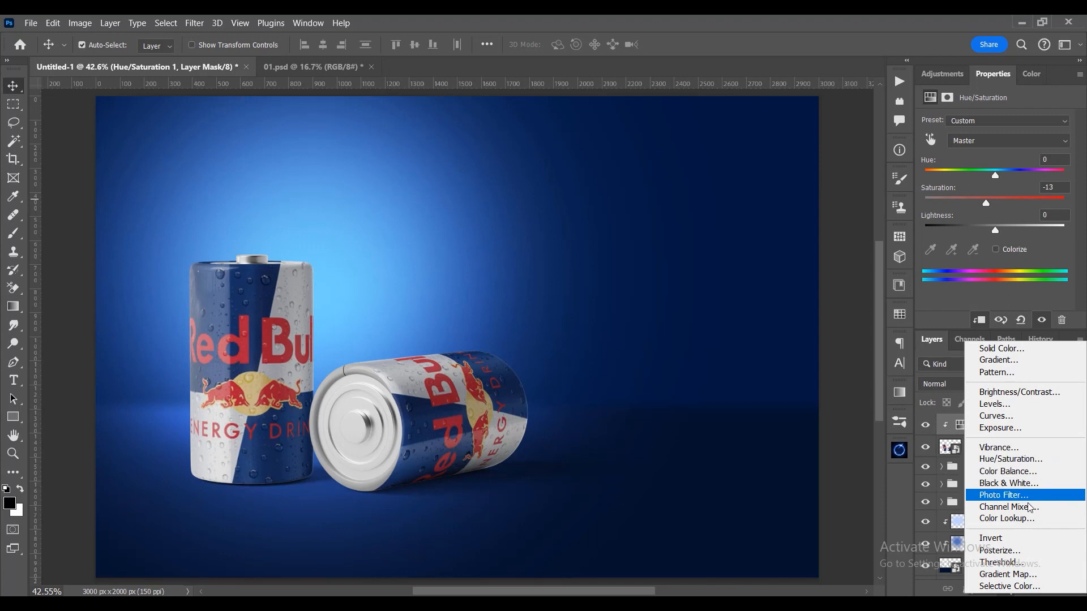
pyautogui.click(1010, 471)
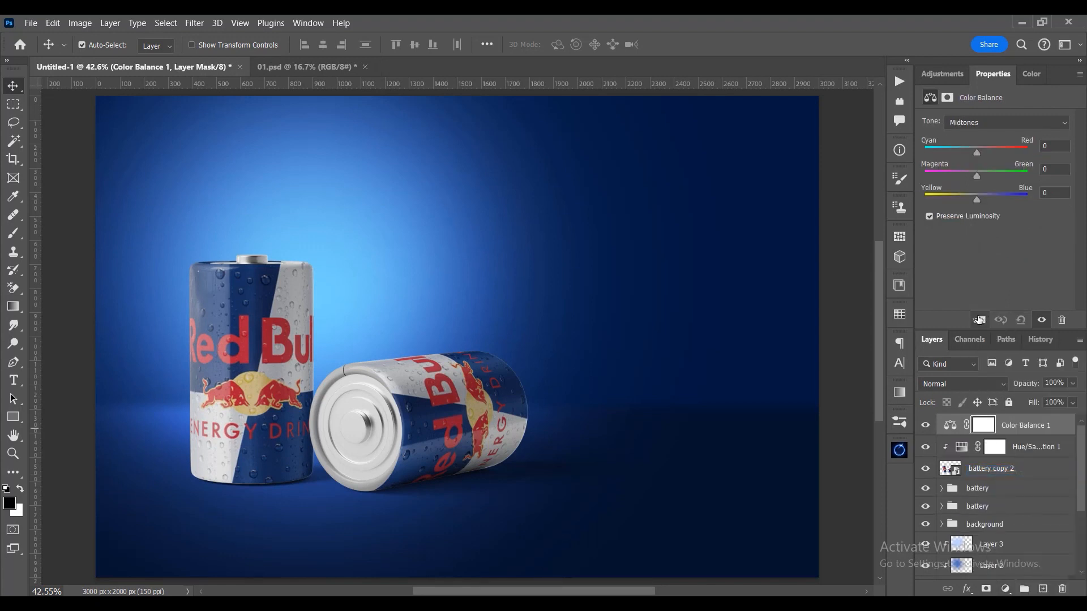
pyautogui.click(979, 320)
pyautogui.moveTo(977, 199); pyautogui.dragTo(984, 198)
pyautogui.click(970, 123)
pyautogui.click(968, 136)
pyautogui.moveTo(976, 151); pyautogui.dragTo(969, 151)
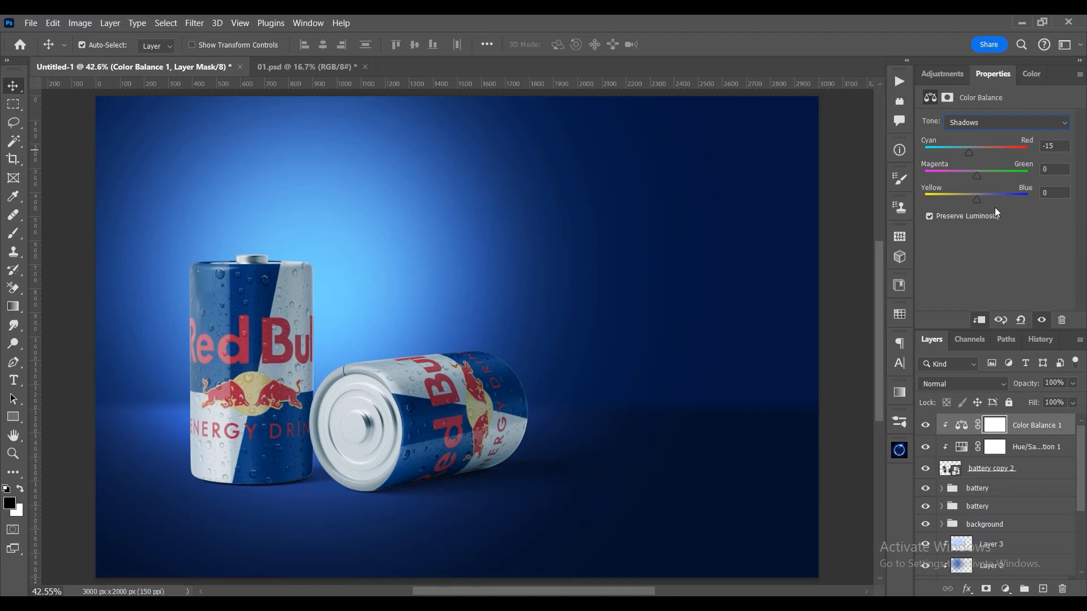
pyautogui.moveTo(980, 194); pyautogui.dragTo(984, 194)
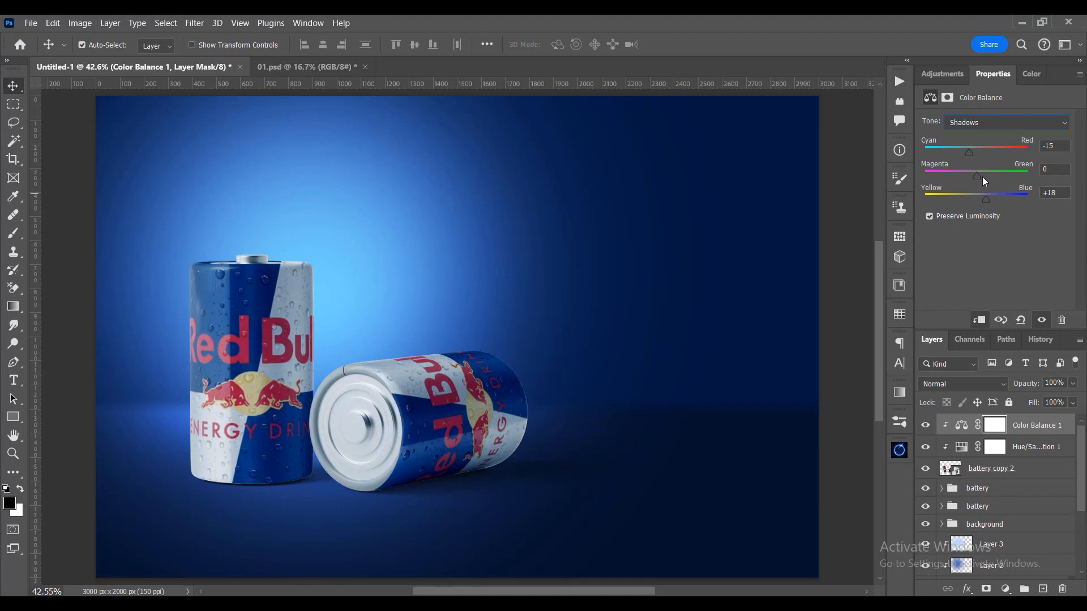
# - Set the Color Balance highlights to Cyan–Red -12 and Yellow–Blue +7
pyautogui.click(989, 117)
pyautogui.click(969, 162)
pyautogui.click(971, 149)
pyautogui.click(981, 199)
# - Compare the cans with Color Balance off and on, and set the adjustment's opacity to 70%
pyautogui.click(925, 426)
pyautogui.click(925, 426)
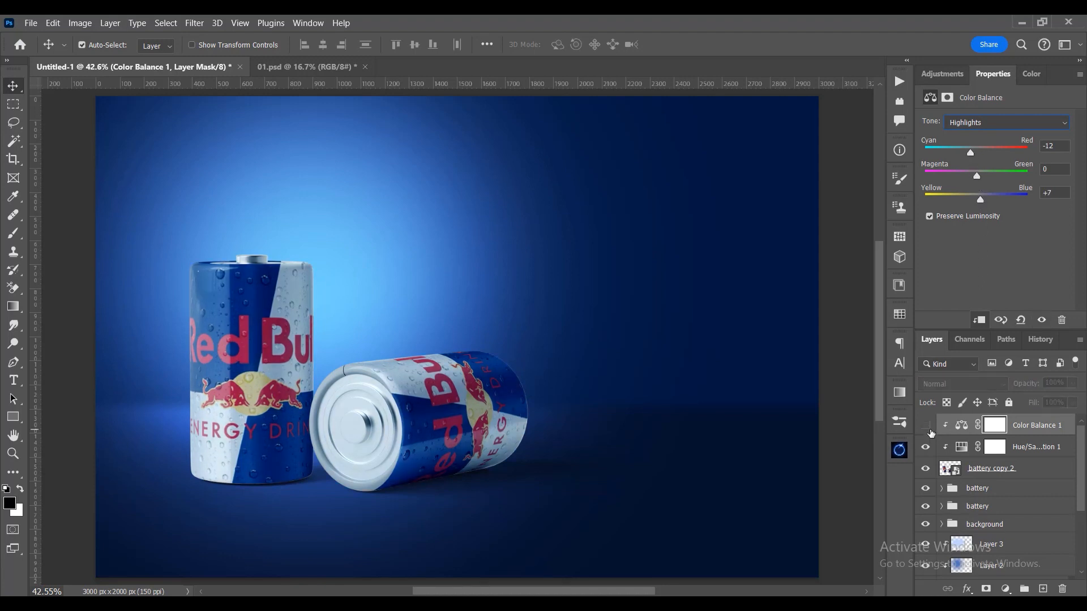
pyautogui.click(925, 426)
pyautogui.click(929, 432)
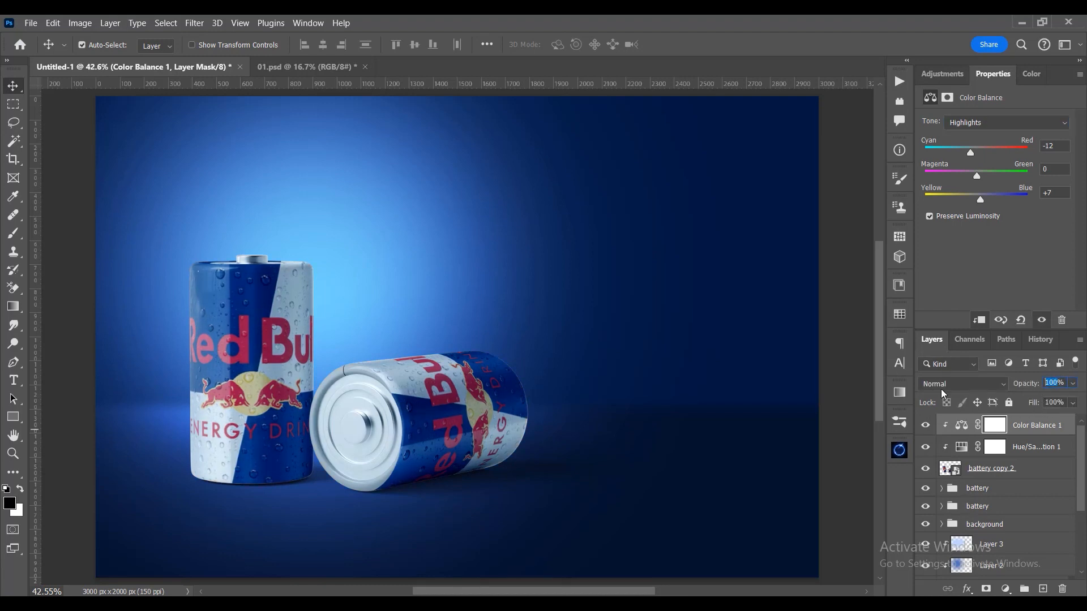
pyautogui.write('70')
pyautogui.press('Return')
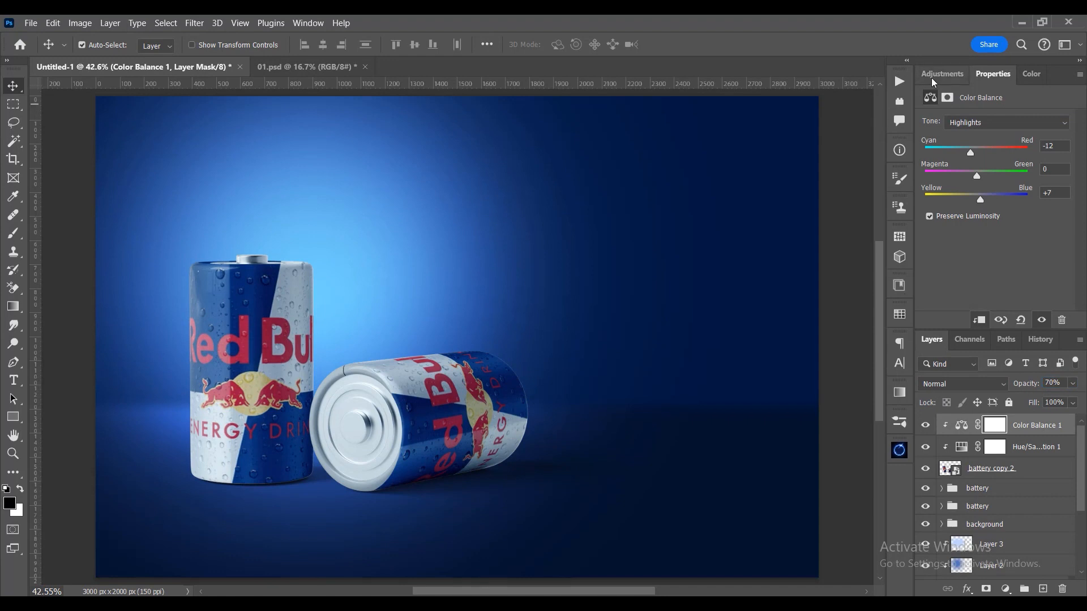
# - Add a Curves adjustment clipped to the cans and lower its white point to output 125
pyautogui.click(1006, 590)
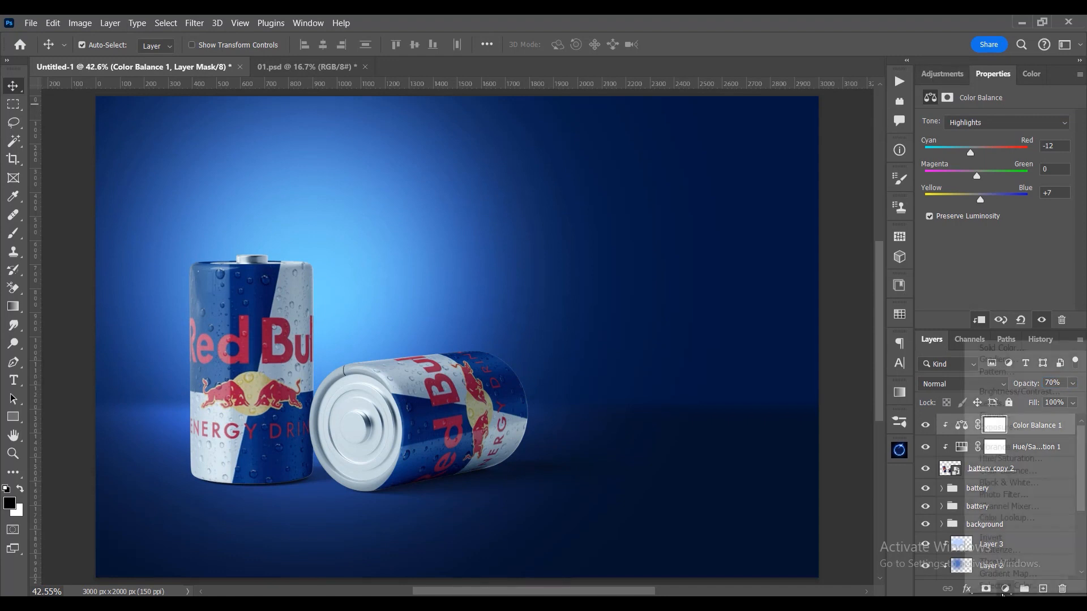
pyautogui.click(1001, 415)
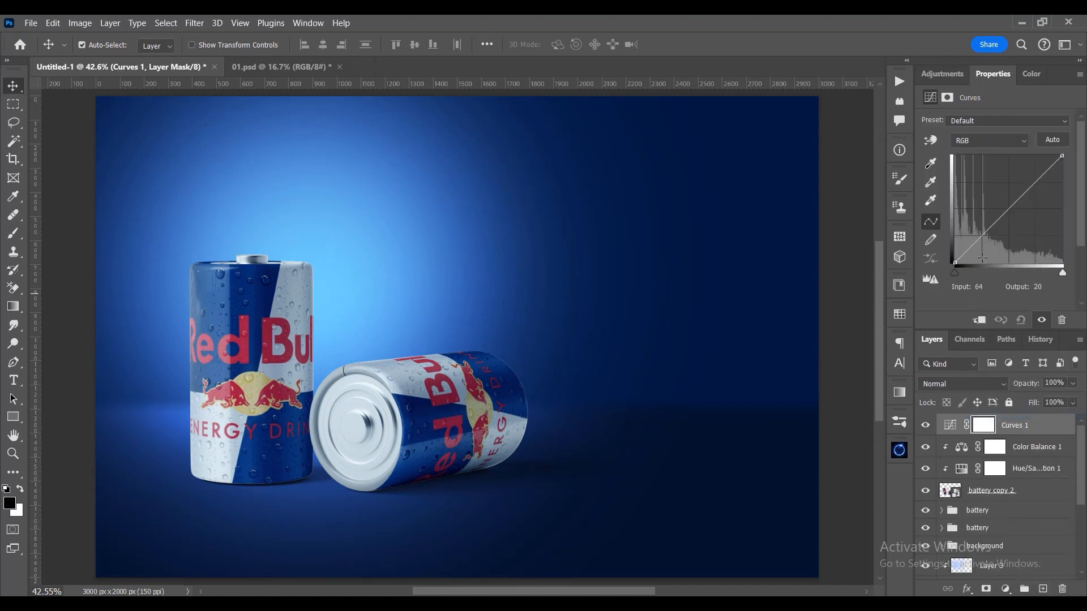
pyautogui.moveTo(1058, 161); pyautogui.dragTo(1071, 216)
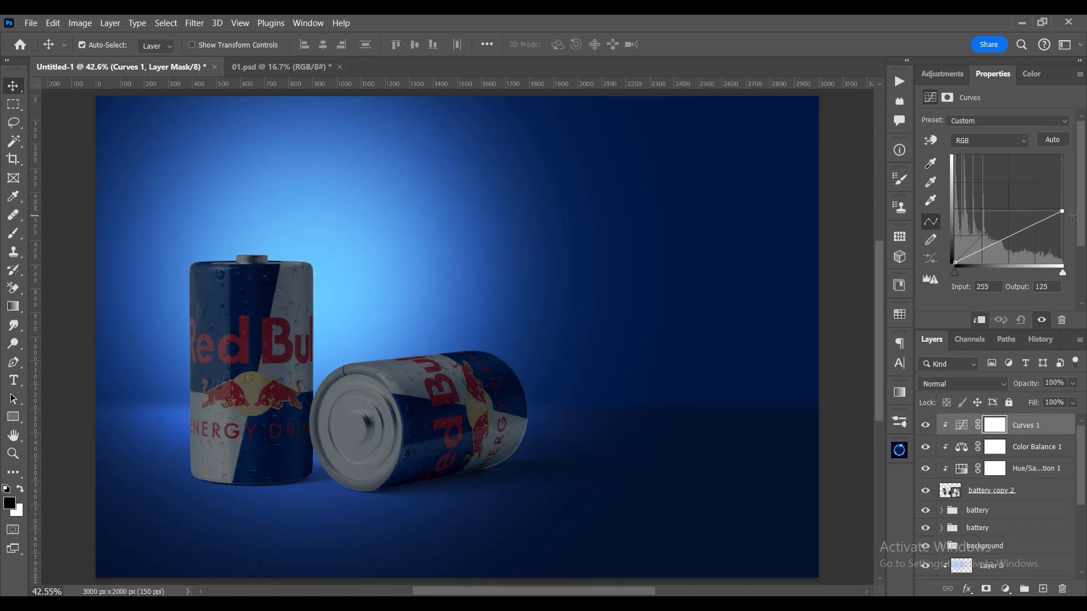
# - Paint black on the Curves mask along the lying can's upper edge with a soft 302 px brush
pyautogui.click(11, 237)
pyautogui.click(292, 284)
pyautogui.hotkey('ctrl', 'z')
pyautogui.moveTo(462, 310); pyautogui.dragTo(220, 314)
pyautogui.moveTo(428, 340); pyautogui.dragTo(476, 338)
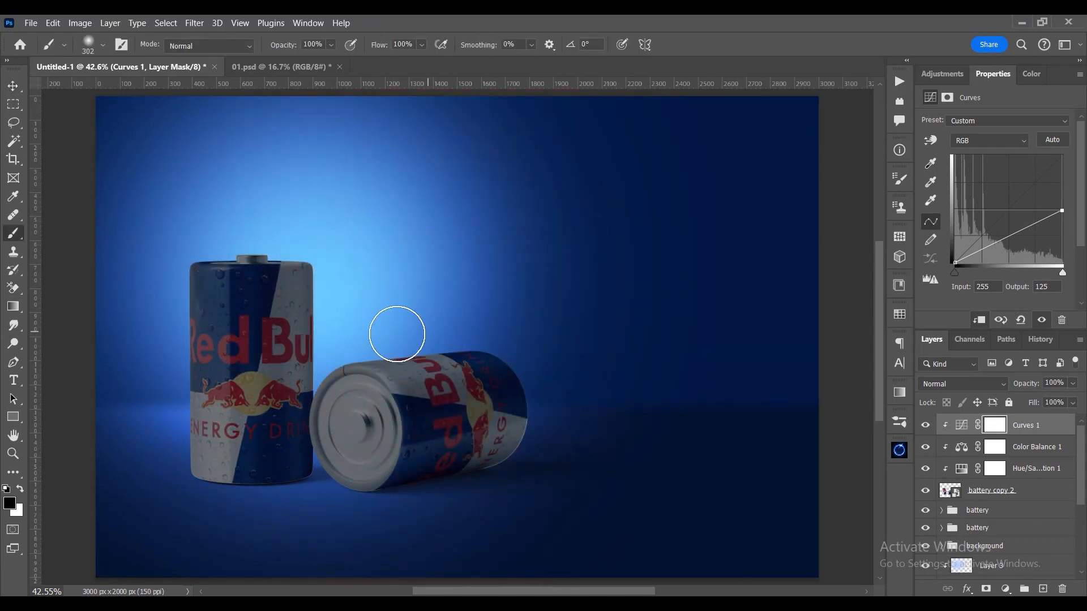
pyautogui.moveTo(403, 342); pyautogui.dragTo(353, 351)
# - Paint black on the Curves mask along the standing can's right edge, using soft 114 px and 197 px brushes
pyautogui.moveTo(335, 280)
pyautogui.mouseDown()
pyautogui.moveTo(315, 283)
pyautogui.moveTo(332, 302)
pyautogui.moveTo(319, 311)
pyautogui.moveTo(313, 300)
pyautogui.mouseUp()
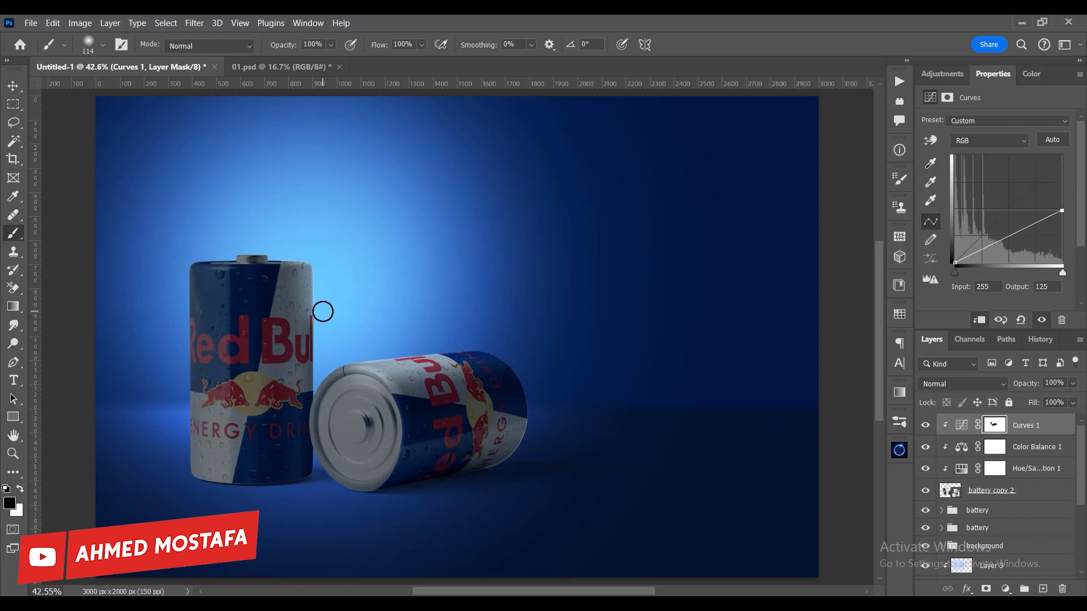
pyautogui.moveTo(319, 382)
pyautogui.mouseDown()
pyautogui.moveTo(308, 257)
pyautogui.moveTo(315, 266)
pyautogui.moveTo(339, 254)
pyautogui.mouseUp()
pyautogui.moveTo(352, 334)
pyautogui.mouseDown()
pyautogui.moveTo(328, 330)
pyautogui.moveTo(332, 300)
pyautogui.mouseUp()
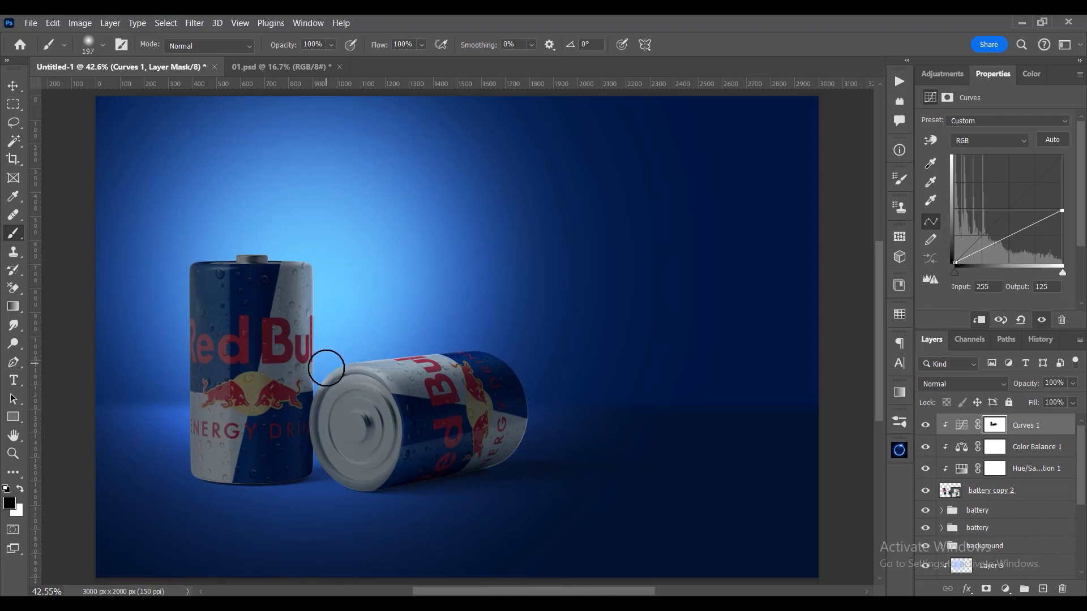
# - Enlarge the soft brush to 475 px and paint black on the Curves mask around the upper parts of both cans
pyautogui.moveTo(374, 338); pyautogui.dragTo(425, 315)
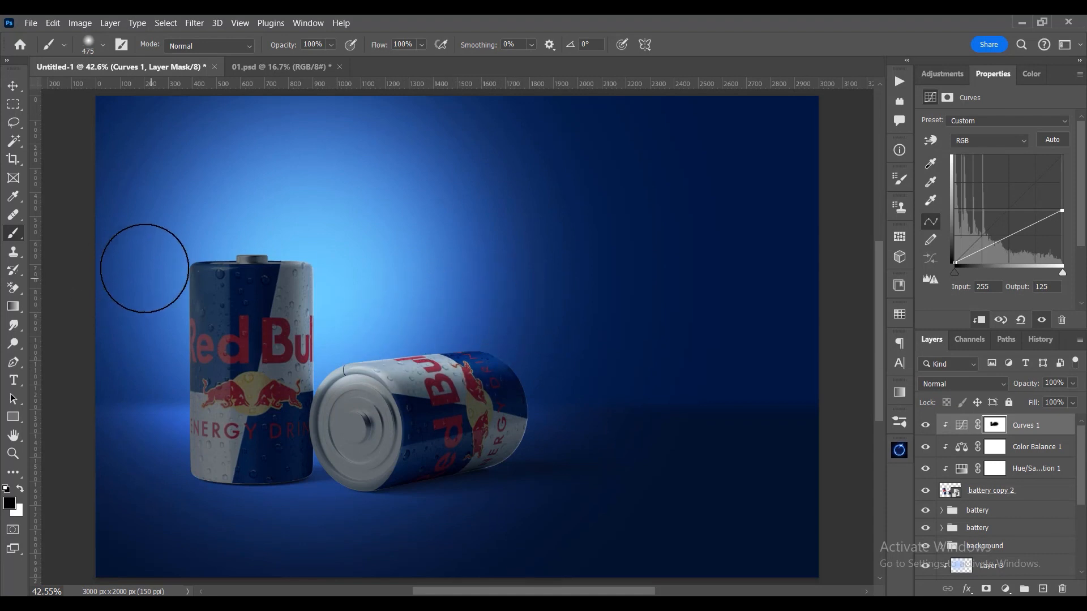
pyautogui.moveTo(150, 281)
pyautogui.mouseDown()
pyautogui.moveTo(159, 436)
pyautogui.moveTo(150, 219)
pyautogui.moveTo(219, 291)
pyautogui.moveTo(309, 227)
pyautogui.moveTo(160, 226)
pyautogui.moveTo(282, 236)
pyautogui.moveTo(416, 226)
pyautogui.mouseUp()
pyautogui.moveTo(493, 287); pyautogui.dragTo(525, 254)
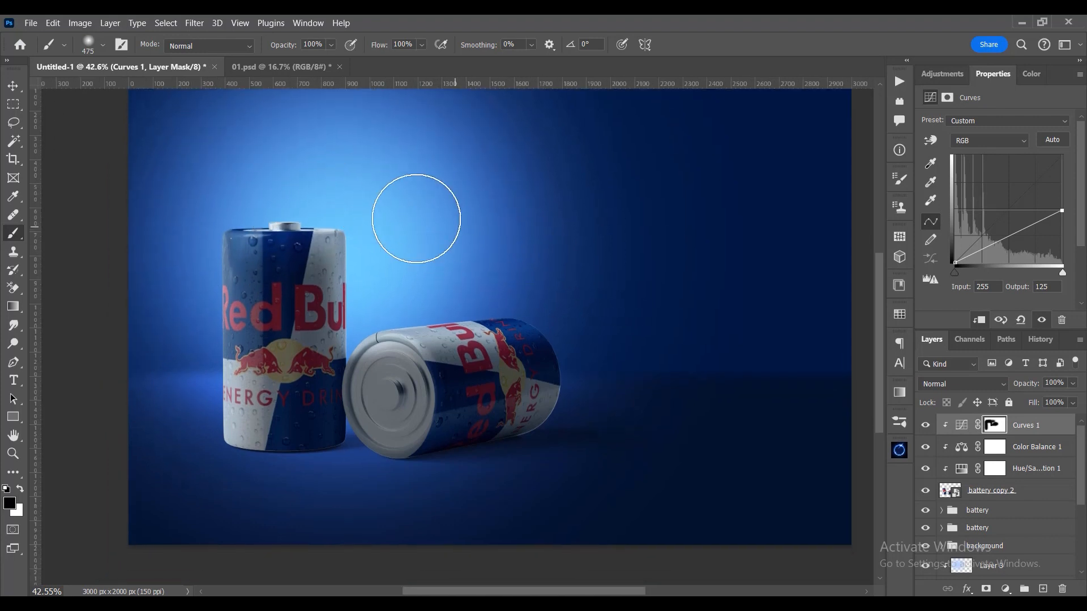
# - Paint black on the Curves mask across both cans with soft 475 px and 1035 px brushes, and compare with the adjustment hidden
pyautogui.moveTo(219, 279)
pyautogui.mouseDown()
pyautogui.moveTo(212, 388)
pyautogui.moveTo(297, 238)
pyautogui.moveTo(291, 291)
pyautogui.mouseUp()
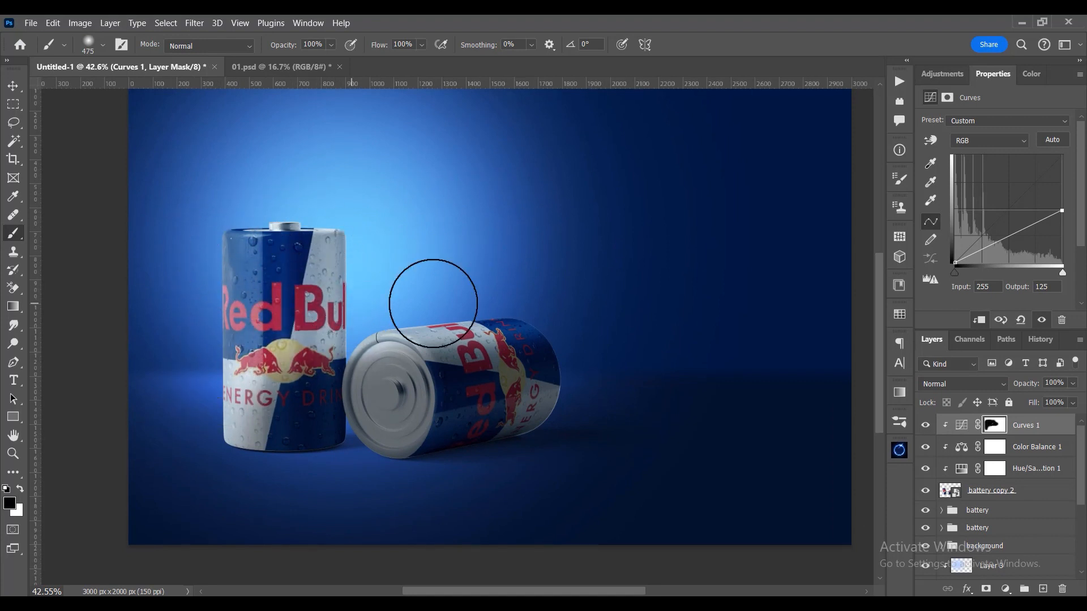
pyautogui.moveTo(434, 304); pyautogui.dragTo(430, 333)
pyautogui.moveTo(422, 263); pyautogui.dragTo(508, 248)
pyautogui.moveTo(413, 305)
pyautogui.mouseDown()
pyautogui.moveTo(350, 263)
pyautogui.moveTo(303, 292)
pyautogui.moveTo(318, 303)
pyautogui.moveTo(324, 295)
pyautogui.mouseUp()
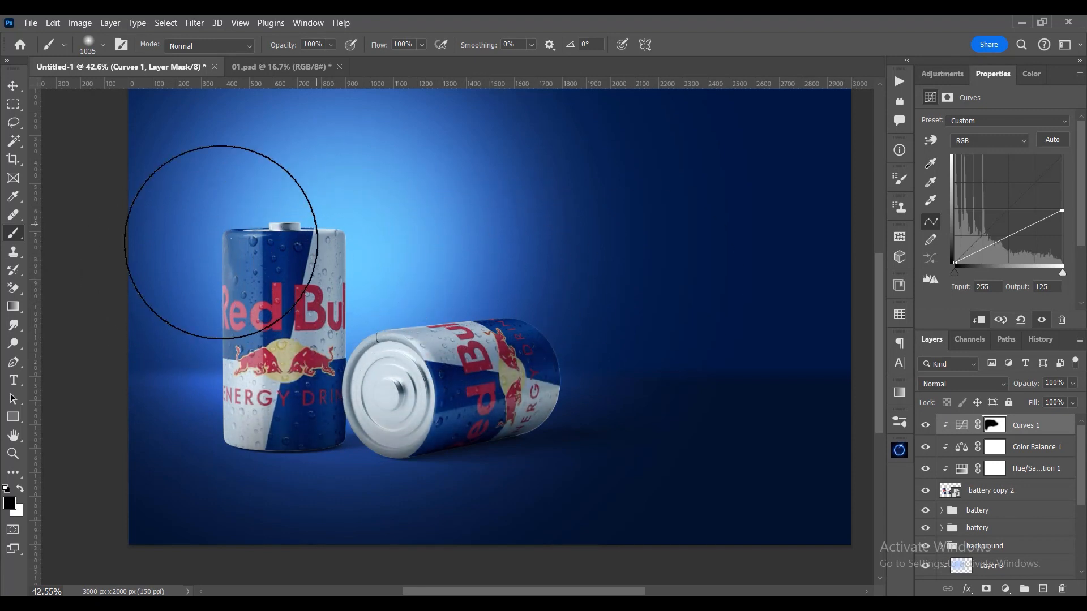
pyautogui.click(13, 85)
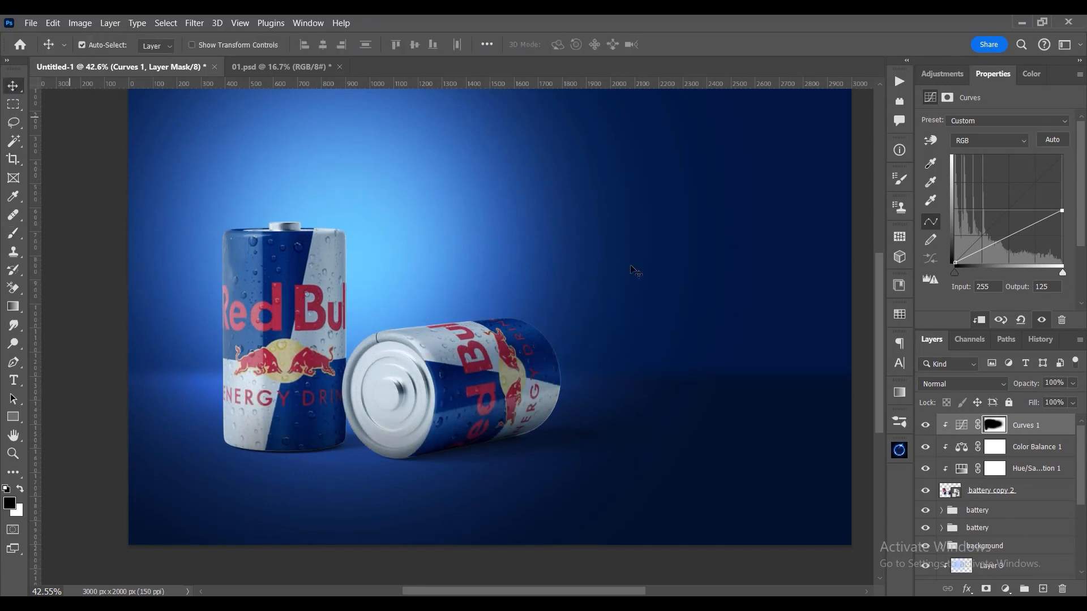
pyautogui.click(931, 433)
pyautogui.click(931, 433)
pyautogui.click(931, 433)
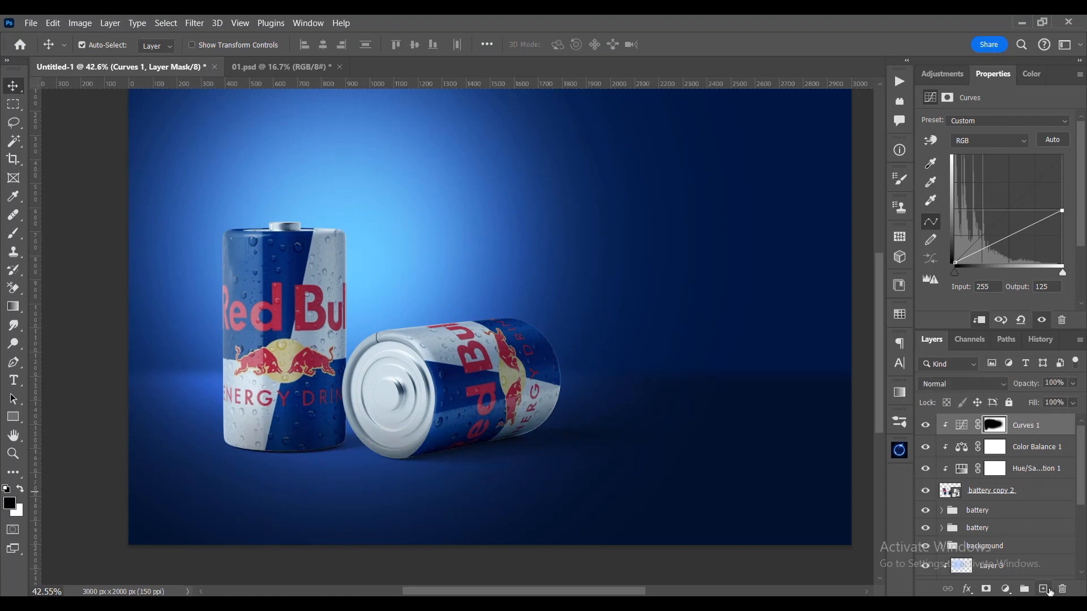
# - Add a new layer clipped to the cans, fill it with gray and duplicate it twice
pyautogui.click(1043, 589)
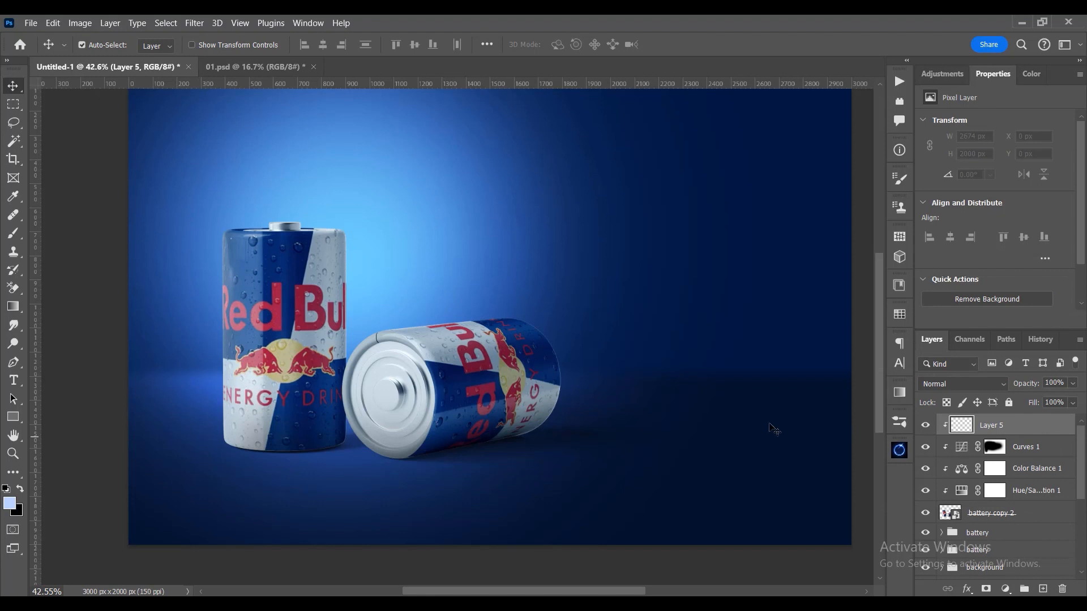
pyautogui.click(53, 23)
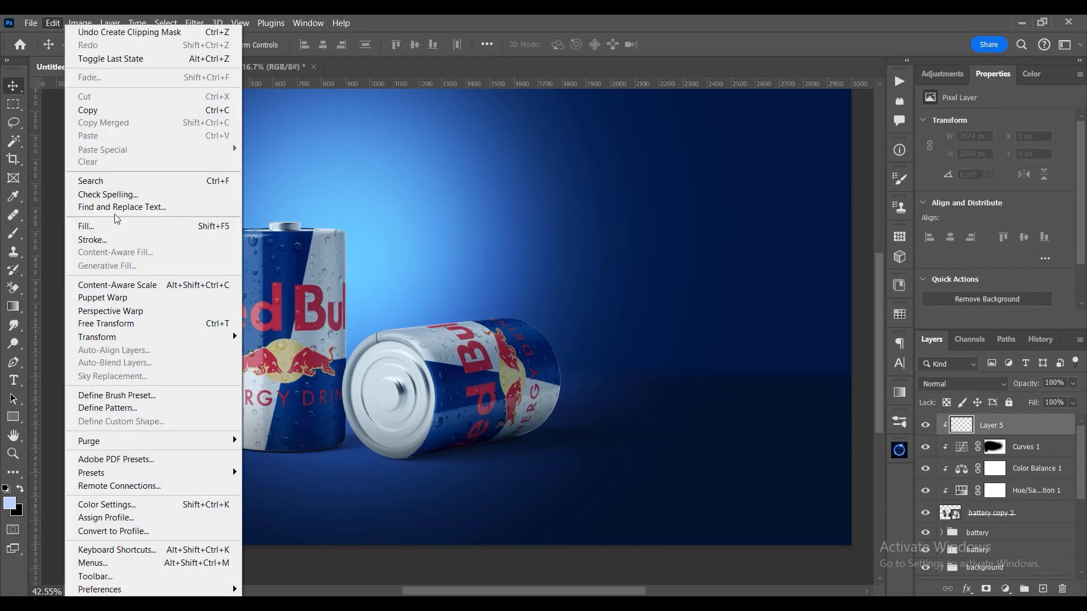
pyautogui.click(221, 226)
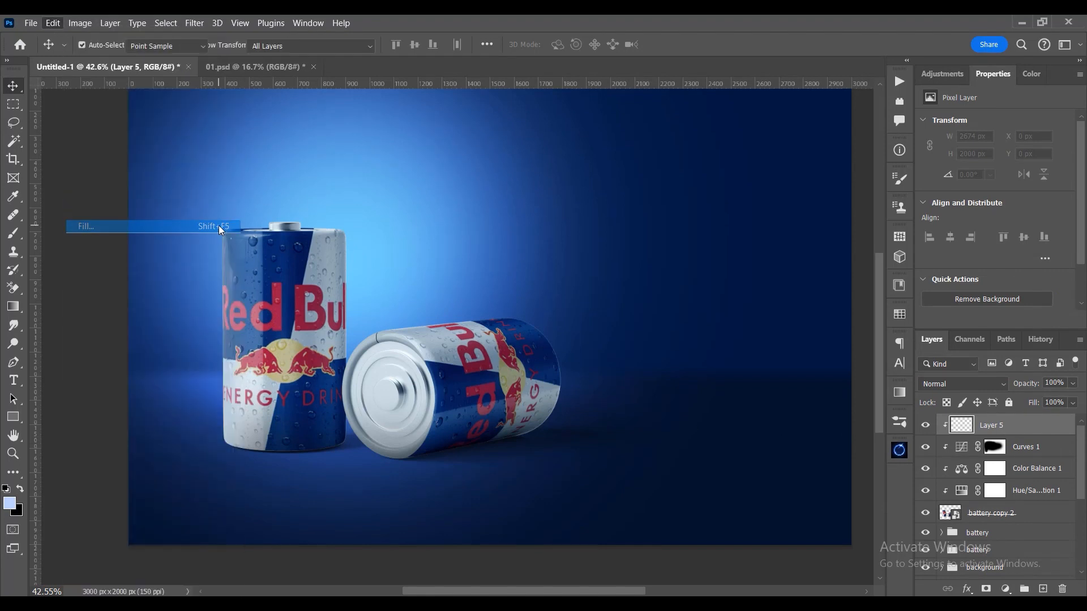
pyautogui.click(643, 155)
pyautogui.press('v')
pyautogui.moveTo(1012, 433); pyautogui.dragTo(1011, 453)
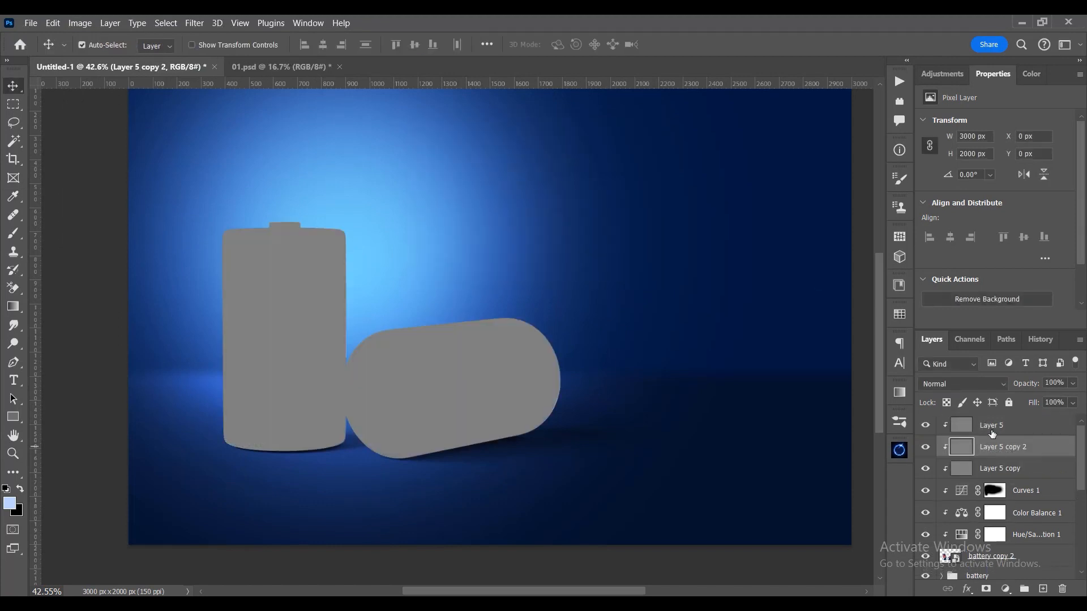
# - Set the blend mode of all three clipped gray layers to Overlay
pyautogui.click(992, 434)
pyautogui.keyDown('shift'); pyautogui.click(996, 468); pyautogui.keyUp('shift')
pyautogui.click(953, 384)
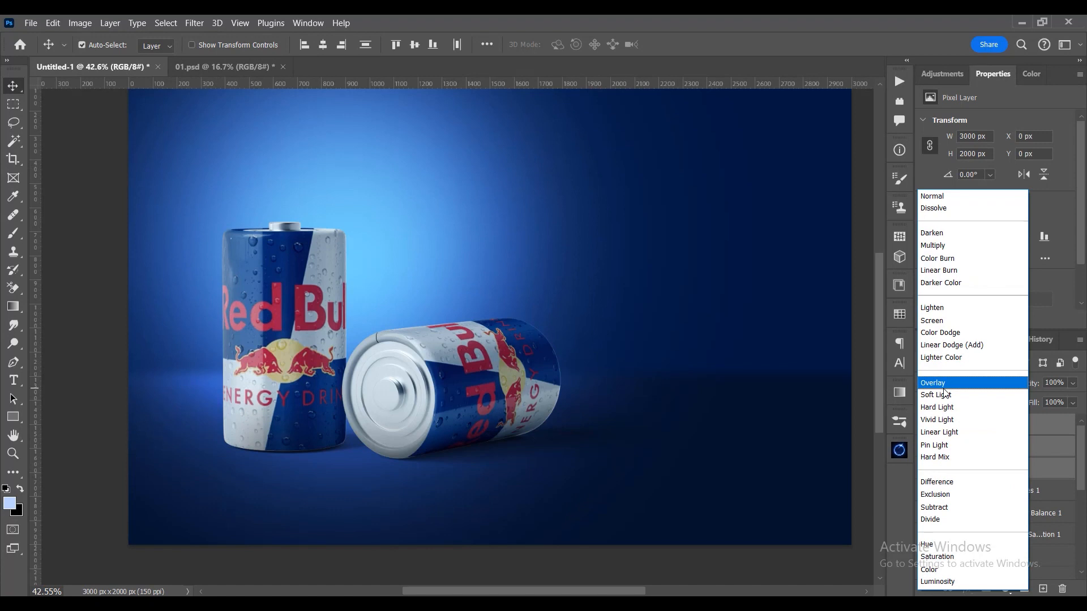
pyautogui.click(944, 383)
# - Darken the cans' lower parts with a black-to-transparent linear gradient on Layer 5 copy, and compare with the layer hidden
pyautogui.click(1004, 468)
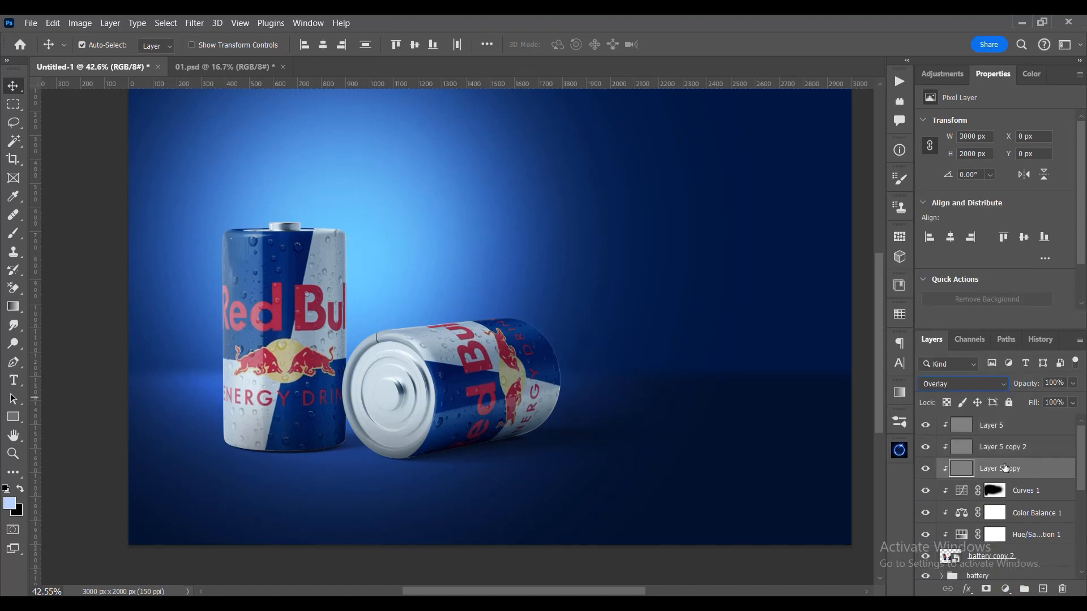
pyautogui.click(13, 307)
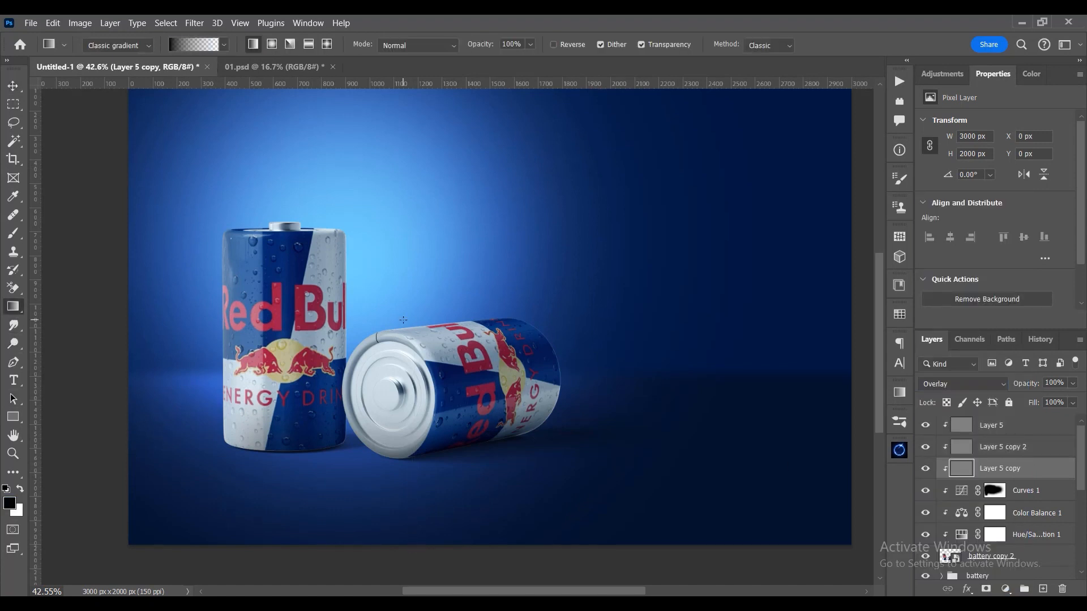
pyautogui.moveTo(403, 321); pyautogui.dragTo(404, 374)
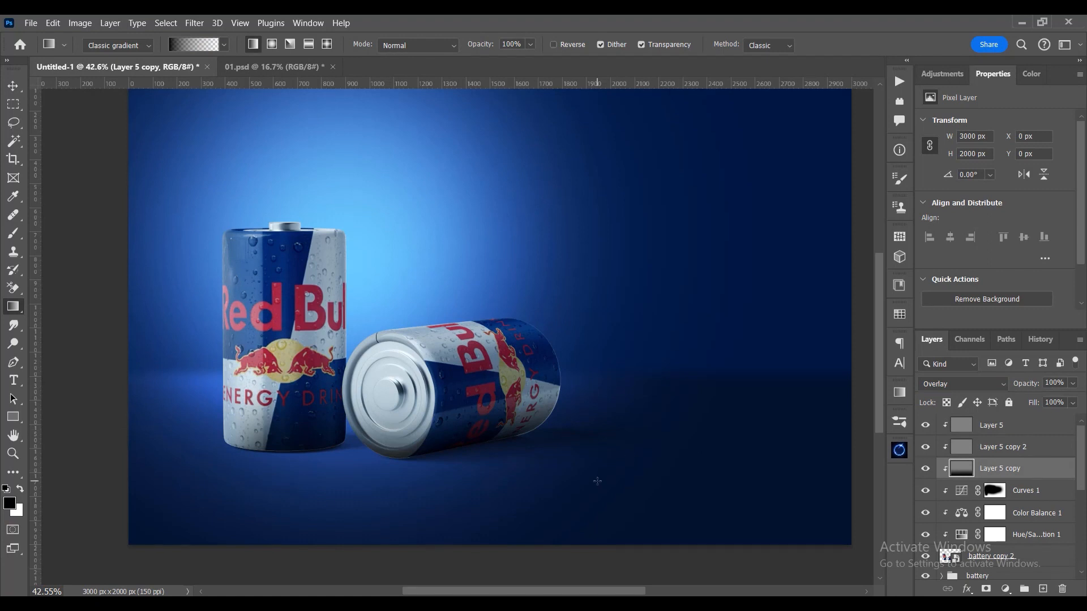
pyautogui.click(986, 383)
pyautogui.click(976, 384)
pyautogui.click(926, 470)
pyautogui.click(925, 469)
# - Brighten the standing can's left edge with a white-to-transparent linear gradient on Layer 5 copy 2
pyautogui.click(935, 450)
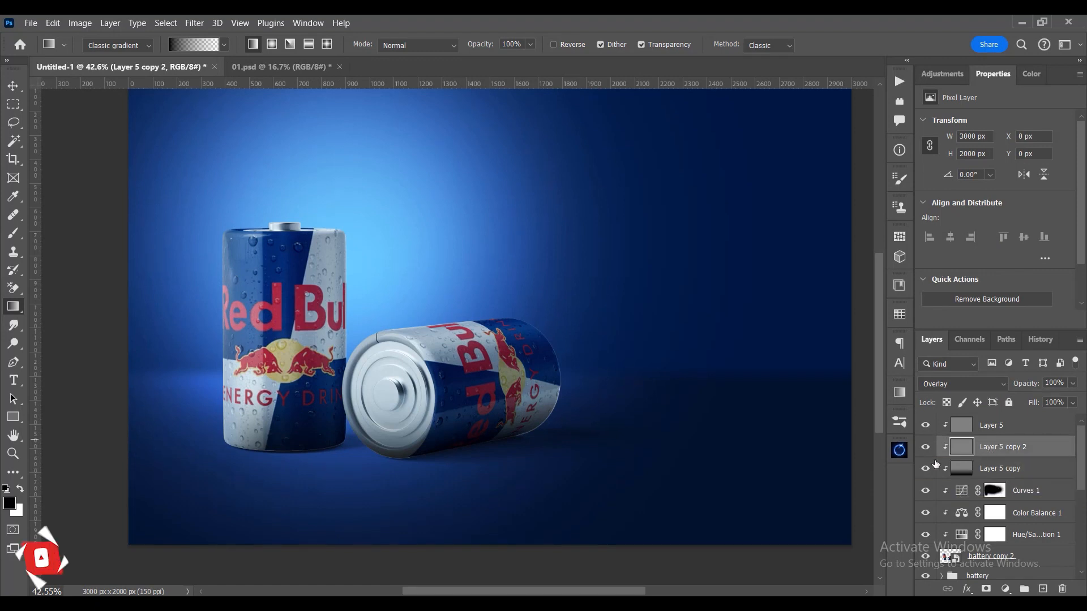
pyautogui.press('x')
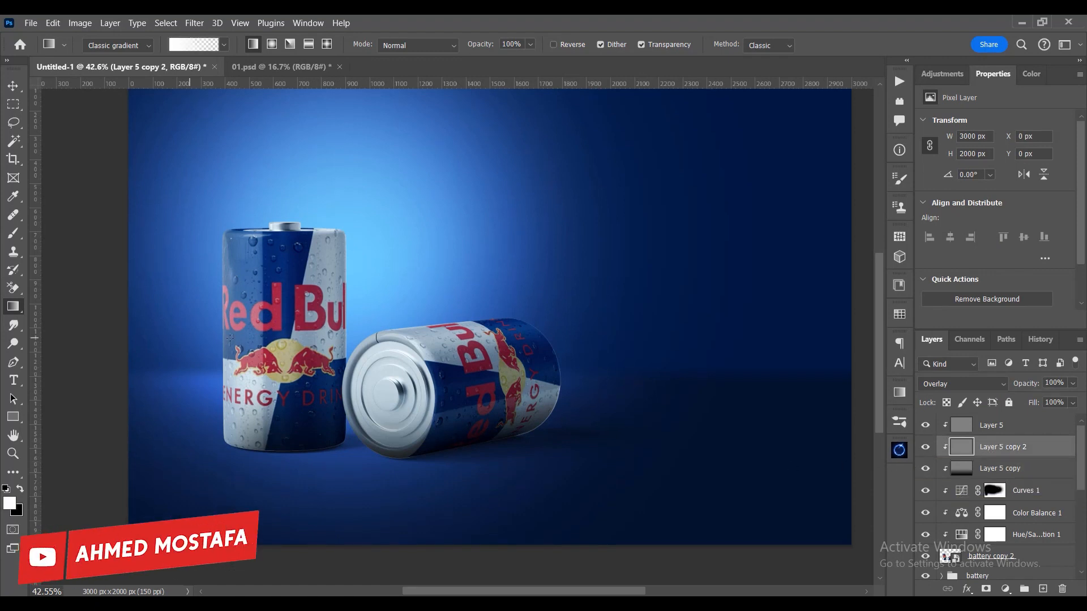
pyautogui.moveTo(230, 338); pyautogui.dragTo(287, 334)
pyautogui.hotkey('ctrl', 'z')
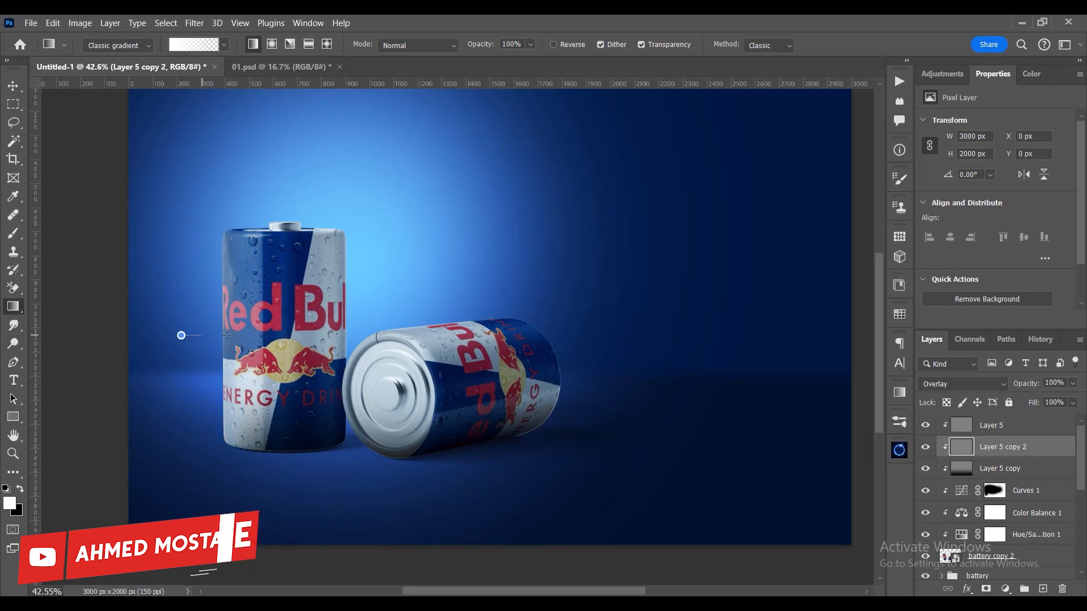
pyautogui.moveTo(244, 335); pyautogui.dragTo(414, 338)
pyautogui.hotkey('ctrl', 'z')
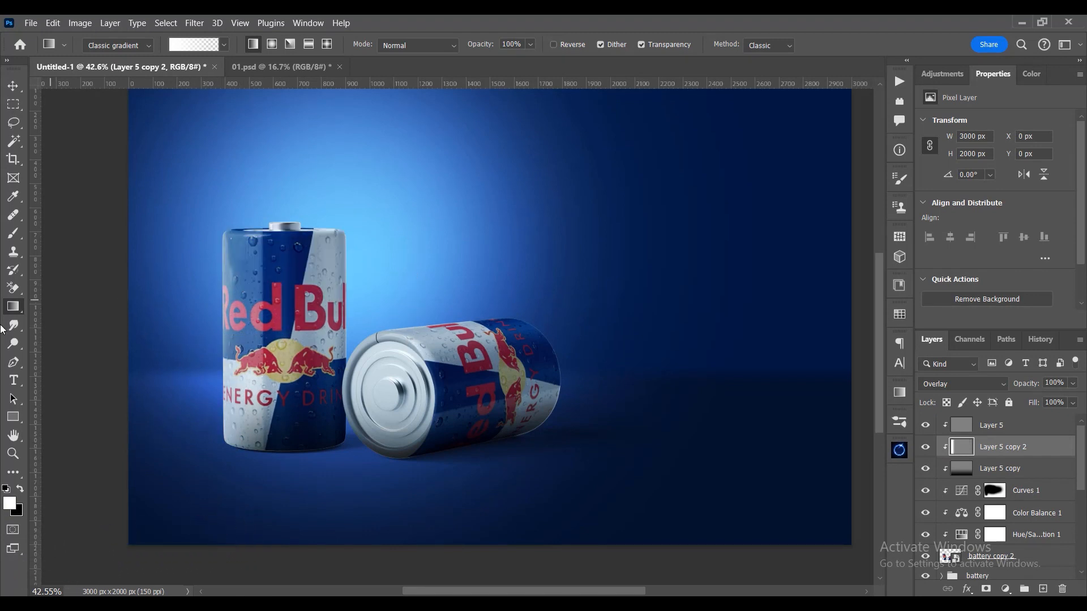
# - Paint white highlights on Layer 5 copy 2 around the upper edges of both cans with a soft 475 px brush
pyautogui.press('b')
pyautogui.moveTo(376, 204); pyautogui.dragTo(325, 206)
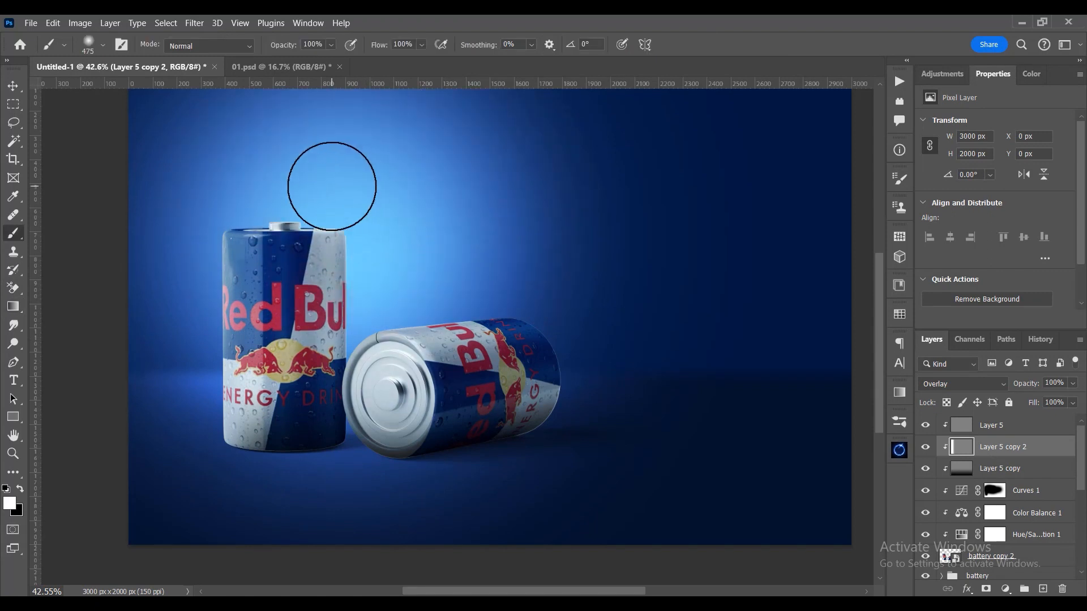
pyautogui.moveTo(360, 167)
pyautogui.mouseDown()
pyautogui.moveTo(516, 272)
pyautogui.moveTo(482, 265)
pyautogui.moveTo(401, 287)
pyautogui.moveTo(547, 242)
pyautogui.moveTo(589, 308)
pyautogui.mouseUp()
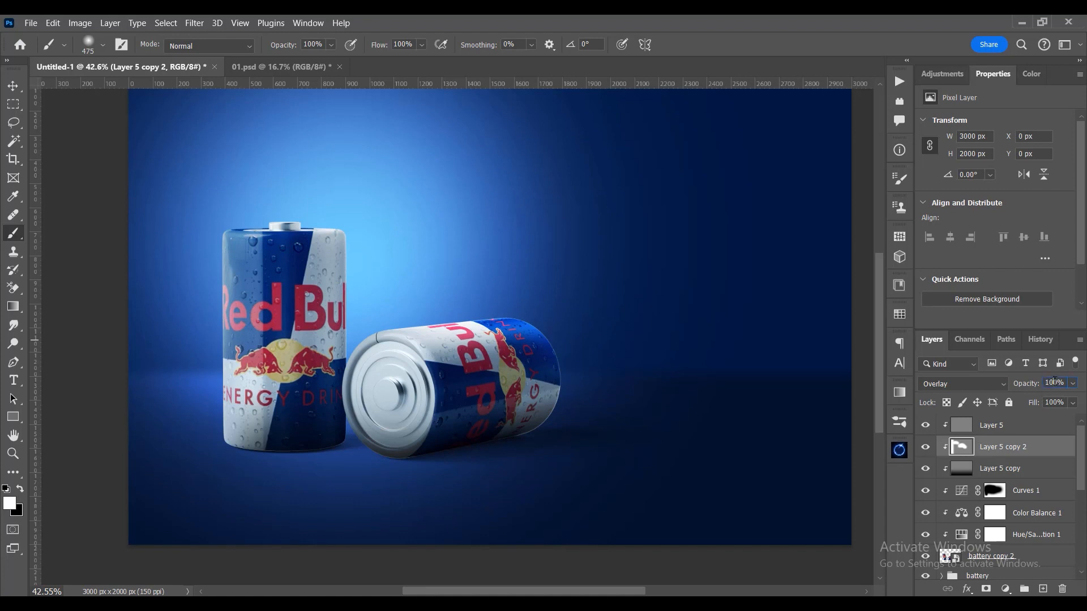
# - Set the opacity of the dark gradient layer, Layer 5 copy, to 60%
pyautogui.click(1012, 470)
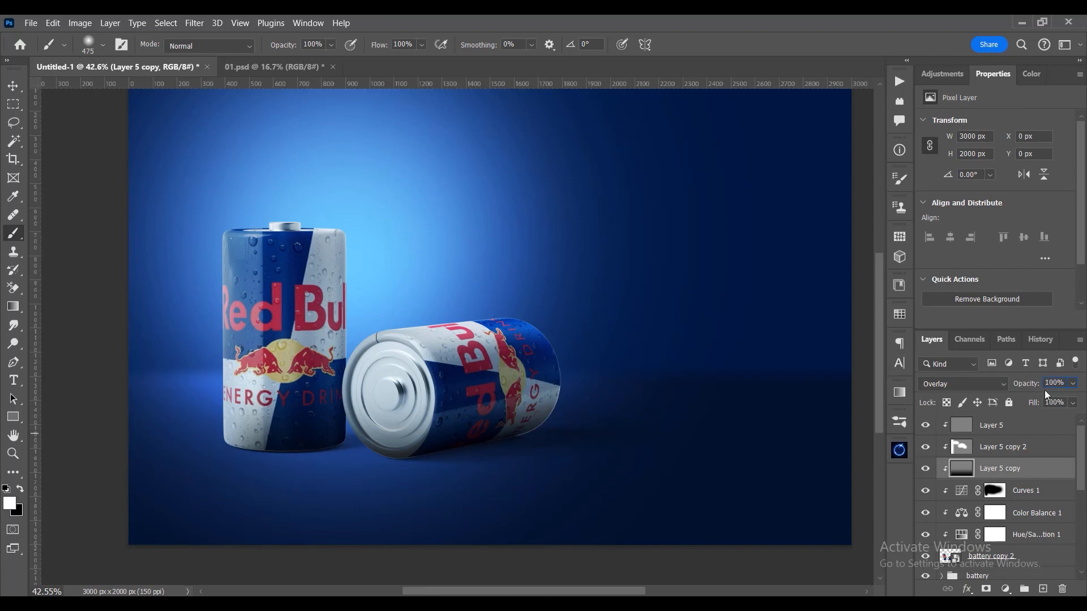
pyautogui.write('60')
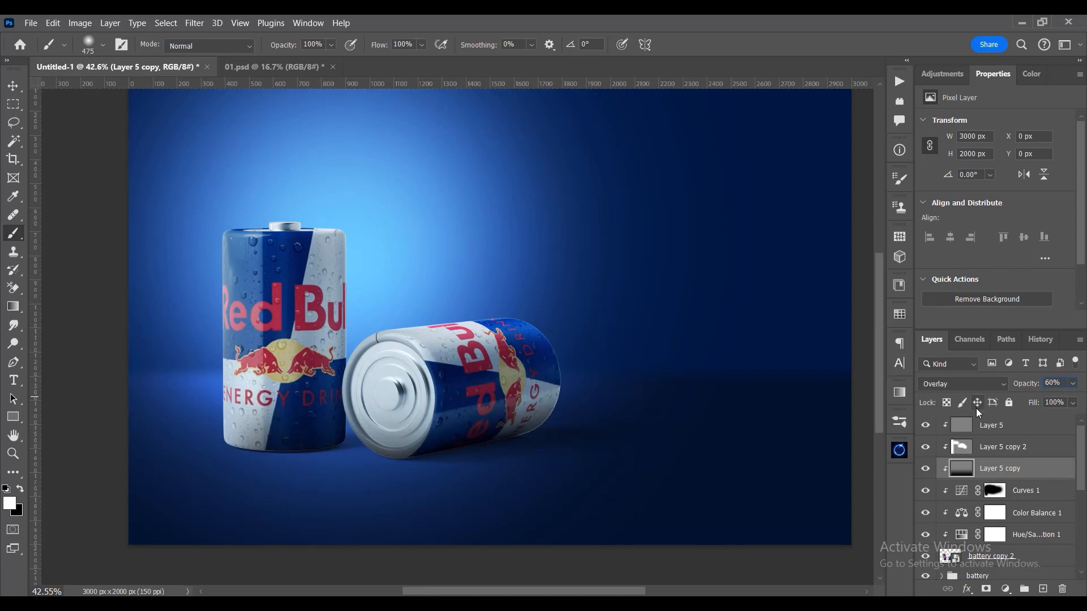
pyautogui.click(925, 473)
# - Burn shading on Layer 5 down the standing can and across the lying can with a 145 px brush, Midtones range, 30% exposure
pyautogui.click(977, 433)
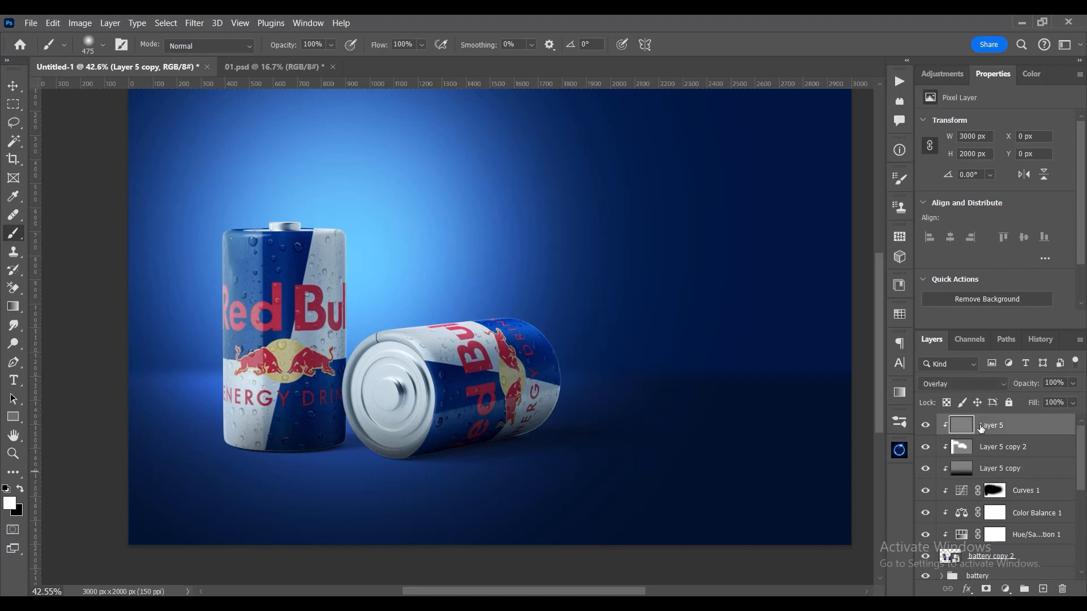
pyautogui.moveTo(13, 343); pyautogui.dragTo(57, 357)
pyautogui.scroll(3, 286, 327)
pyautogui.moveTo(299, 263)
pyautogui.mouseDown()
pyautogui.moveTo(276, 262)
pyautogui.moveTo(287, 263)
pyautogui.mouseUp()
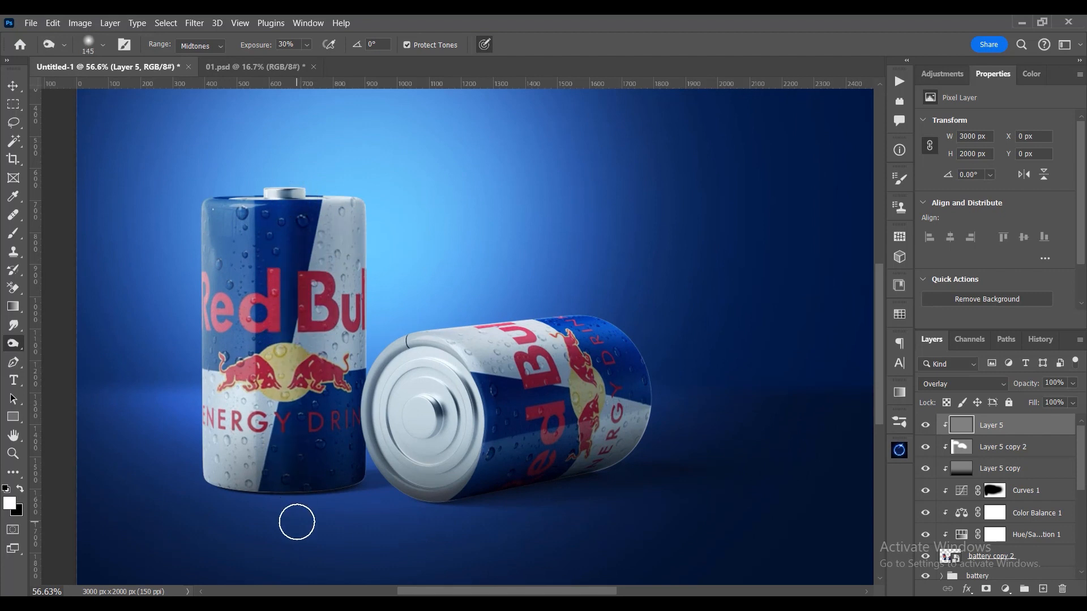
pyautogui.moveTo(263, 367); pyautogui.dragTo(263, 526)
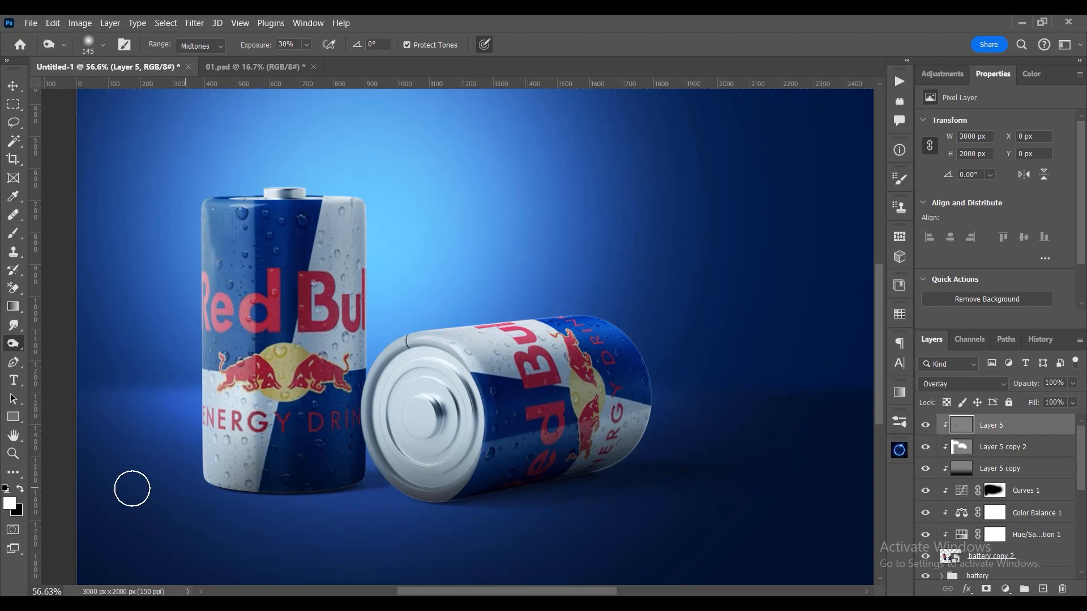
pyautogui.moveTo(497, 403); pyautogui.dragTo(636, 428)
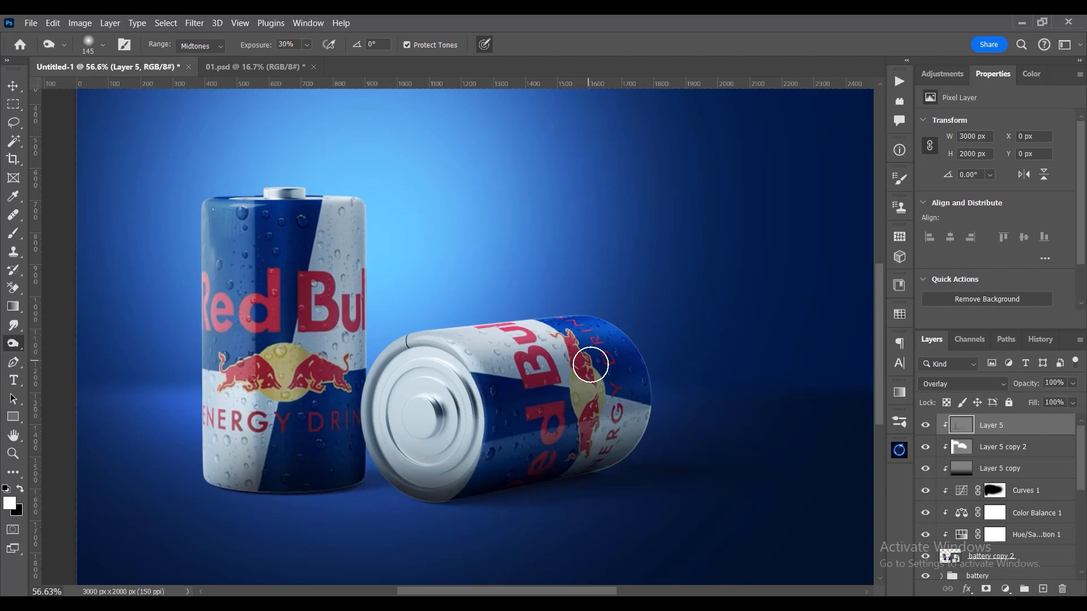
# - Dodge the standing can's left and right edges on Layer 5 with a 144 px brush, Midtones range, 40% exposure
pyautogui.rightClick(17, 346)
pyautogui.click(65, 342)
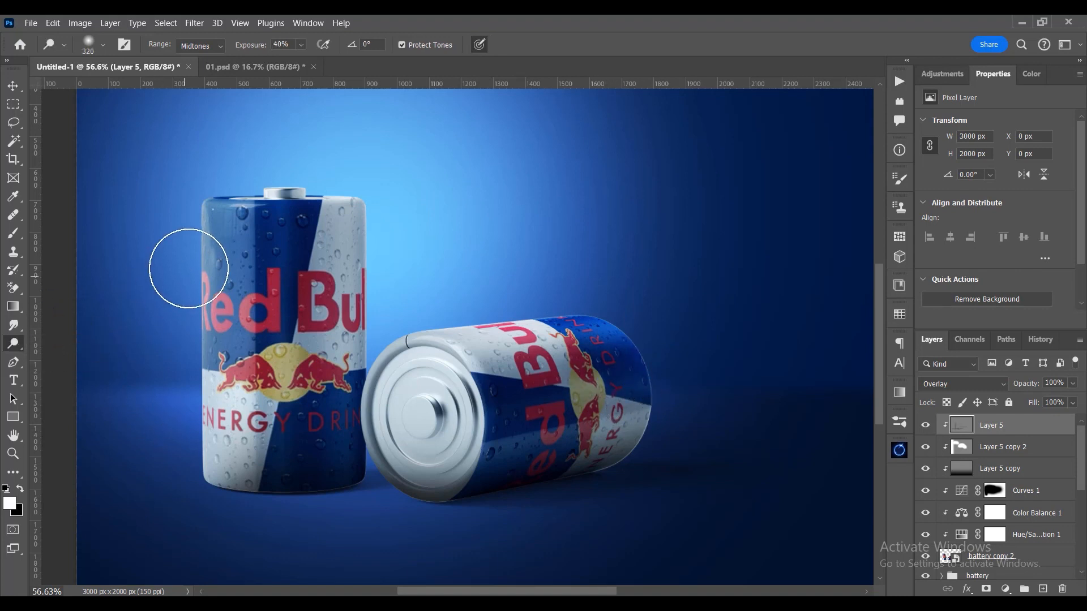
pyautogui.moveTo(218, 222); pyautogui.dragTo(181, 218)
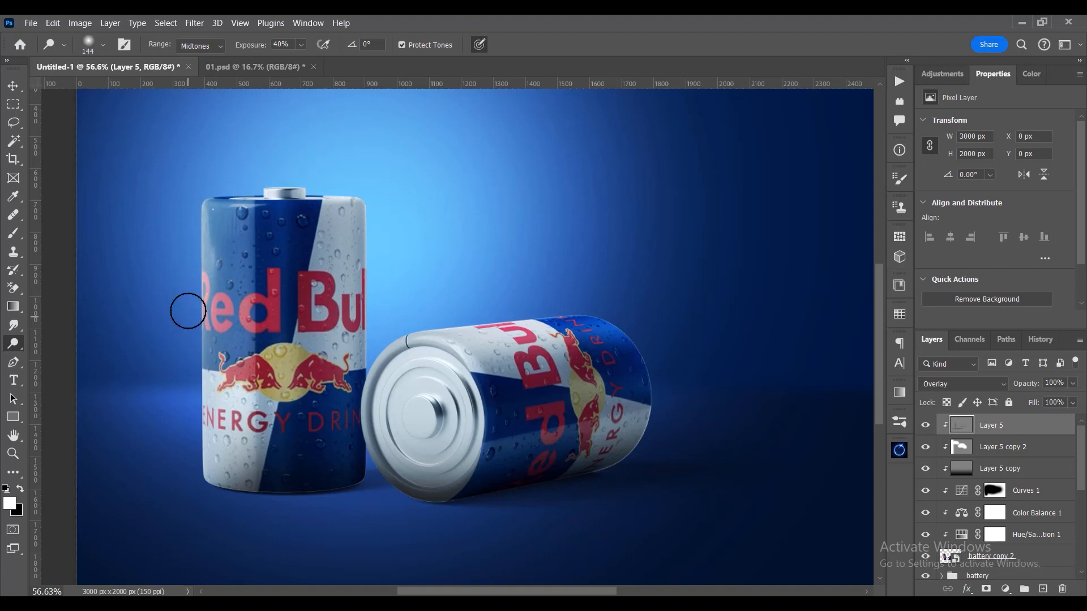
pyautogui.moveTo(187, 354)
pyautogui.mouseDown()
pyautogui.moveTo(191, 323)
pyautogui.moveTo(193, 492)
pyautogui.mouseUp()
pyautogui.moveTo(321, 195)
pyautogui.mouseDown()
pyautogui.moveTo(377, 214)
pyautogui.moveTo(363, 317)
pyautogui.mouseUp()
pyautogui.moveTo(364, 268); pyautogui.dragTo(368, 344)
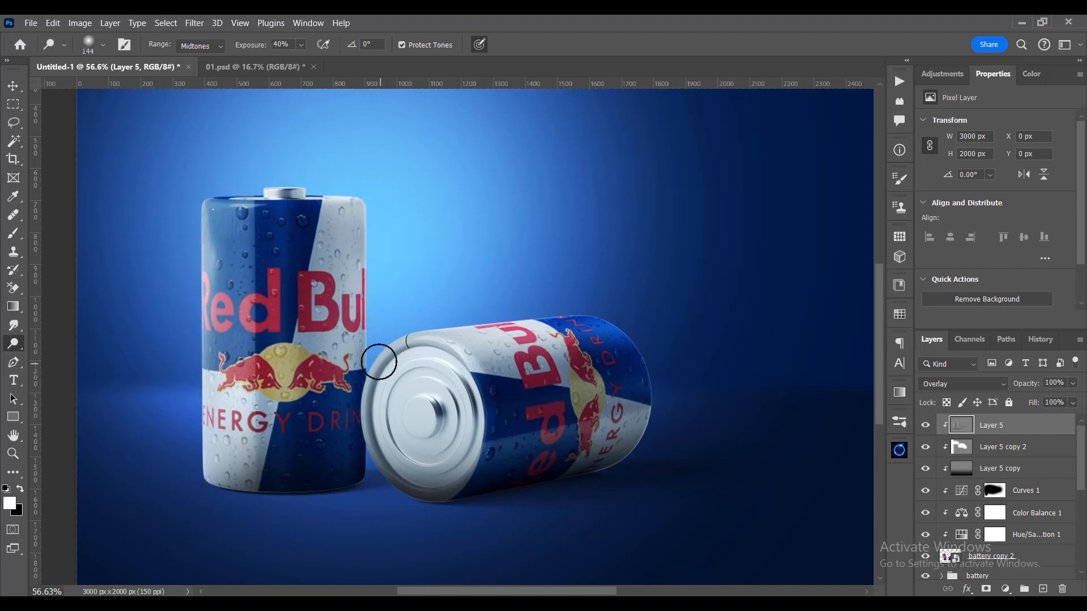
# - Dodge highlights along the lying can's upper edge and on its metal end with the 144 px brush
pyautogui.moveTo(502, 323); pyautogui.dragTo(609, 320)
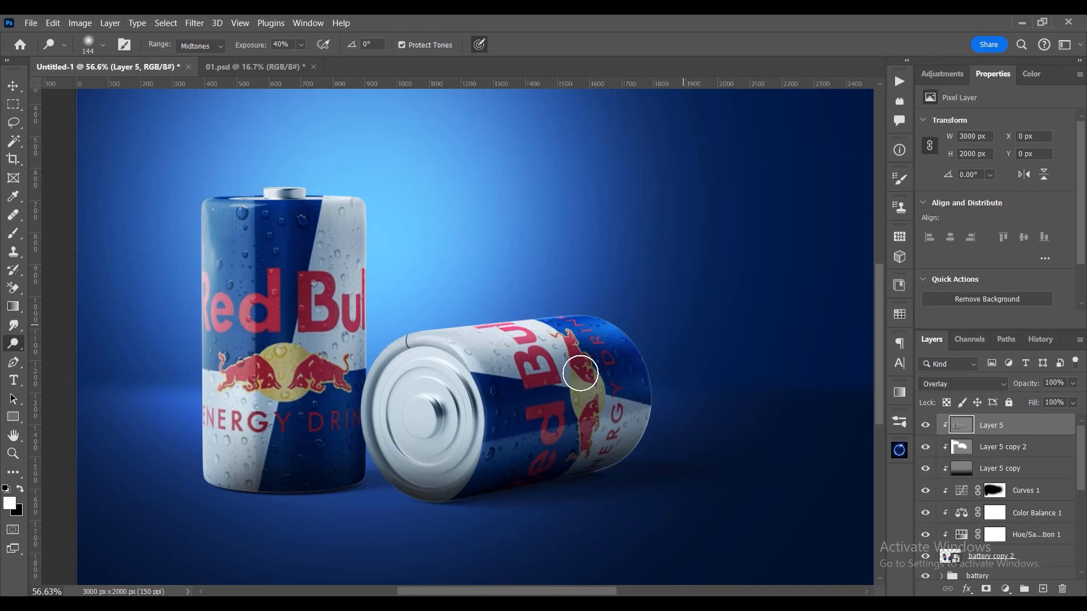
pyautogui.moveTo(436, 409); pyautogui.dragTo(432, 410)
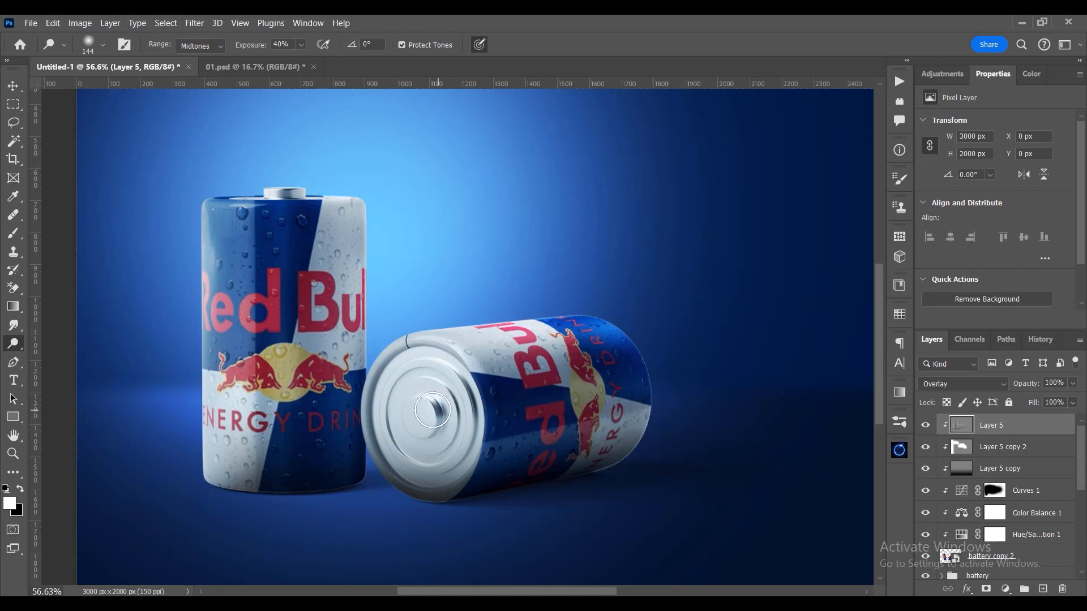
pyautogui.click(19, 86)
pyautogui.hotkey('ctrl', '0')
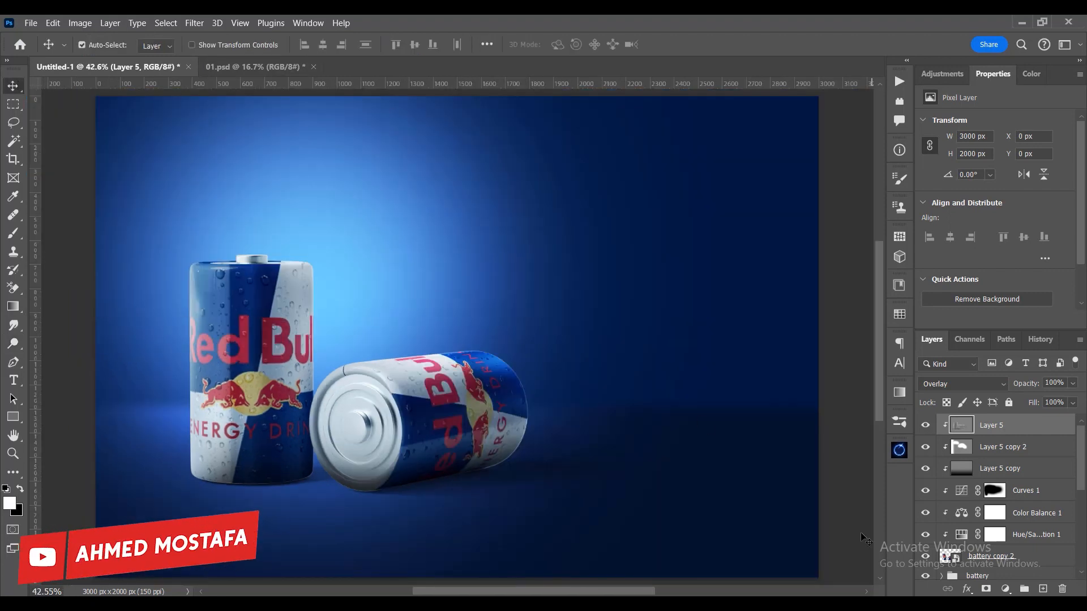
# - Add a Color Lookup adjustment clipped to the cans and apply the FoggyNight.3DL 3D LUT
pyautogui.click(944, 72)
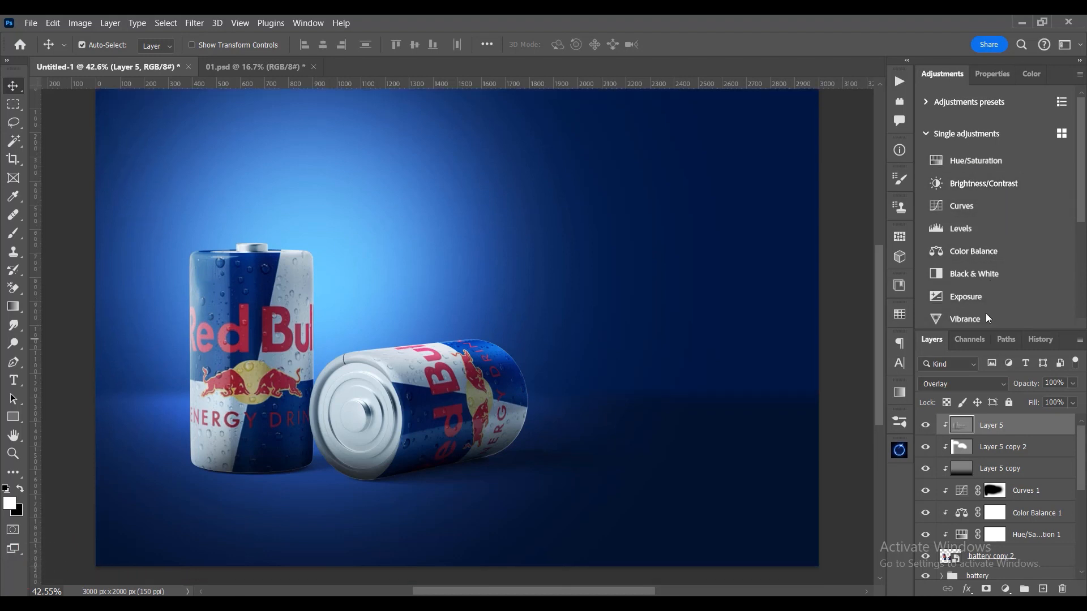
pyautogui.scroll(-3, 986, 306)
pyautogui.click(985, 292)
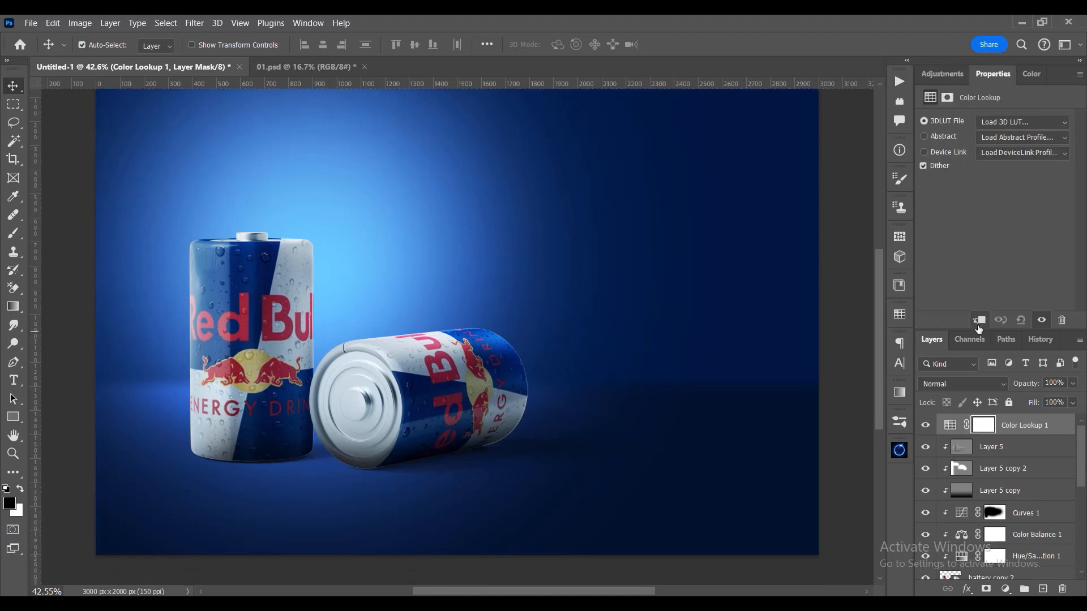
pyautogui.click(1003, 123)
pyautogui.click(938, 308)
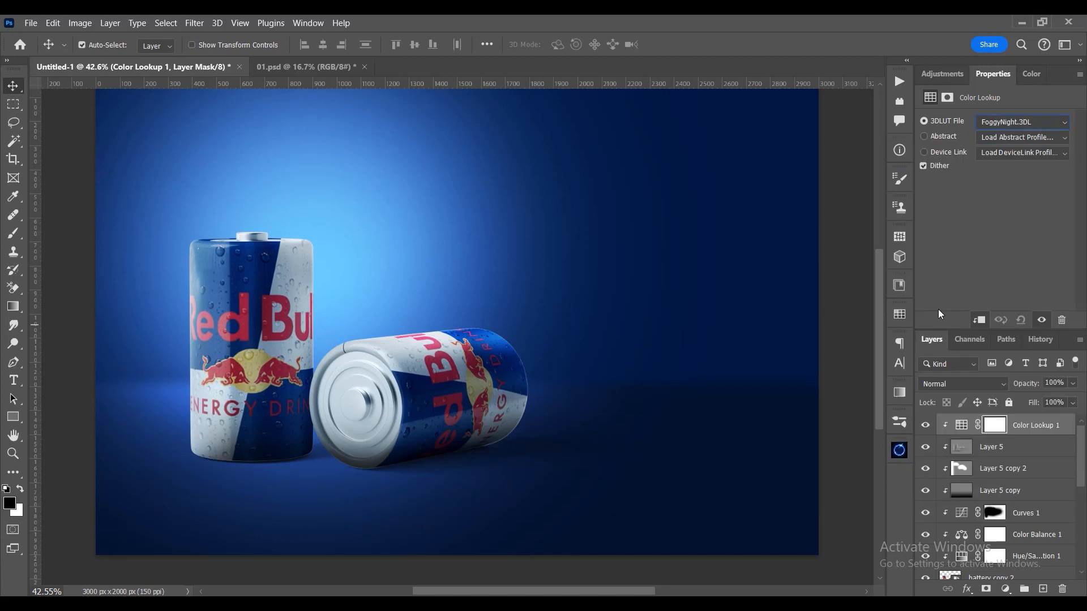
# - Set the Color Lookup layer's blend mode to Luminosity and its opacity to 20%
pyautogui.click(984, 384)
pyautogui.click(969, 581)
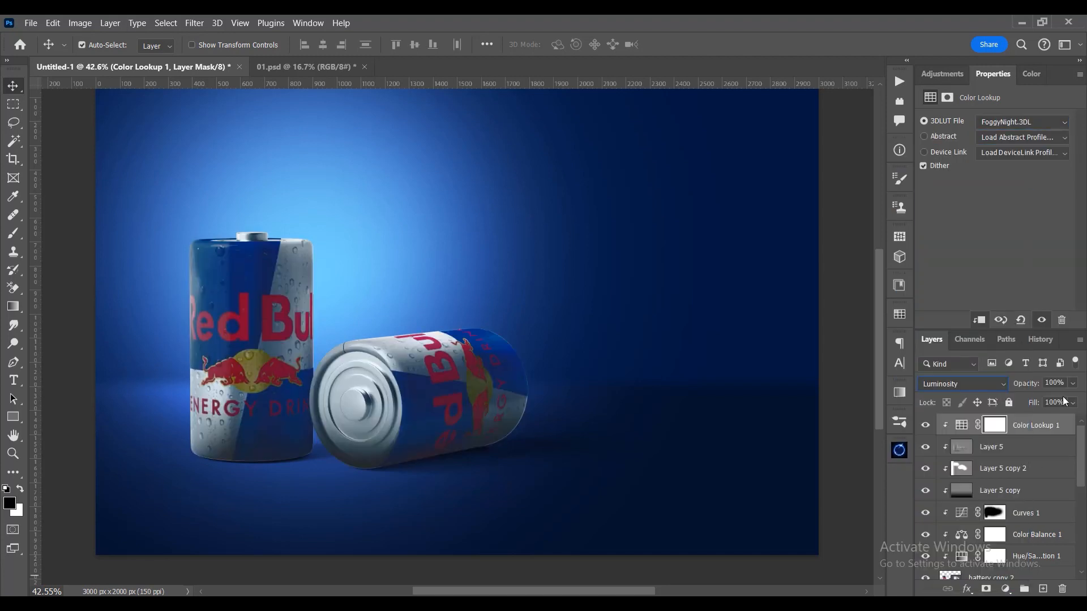
pyautogui.write('20')
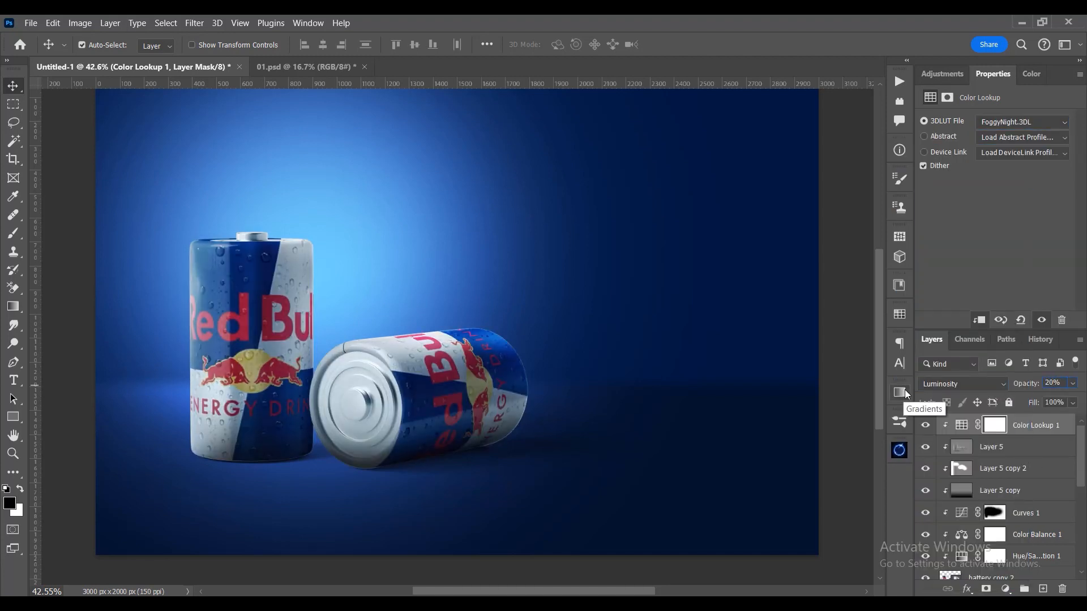
# - Group the cans together with their clipped adjustments, the battery groups and the background group
pyautogui.scroll(-5, 1036, 545)
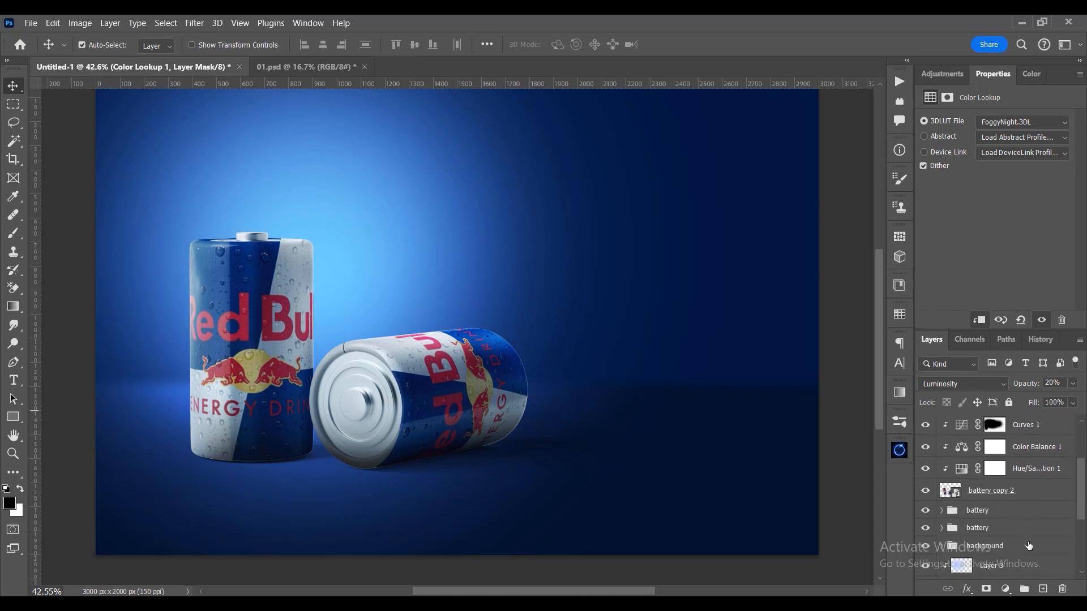
pyautogui.keyDown('shift'); pyautogui.click(990, 503); pyautogui.keyUp('shift')
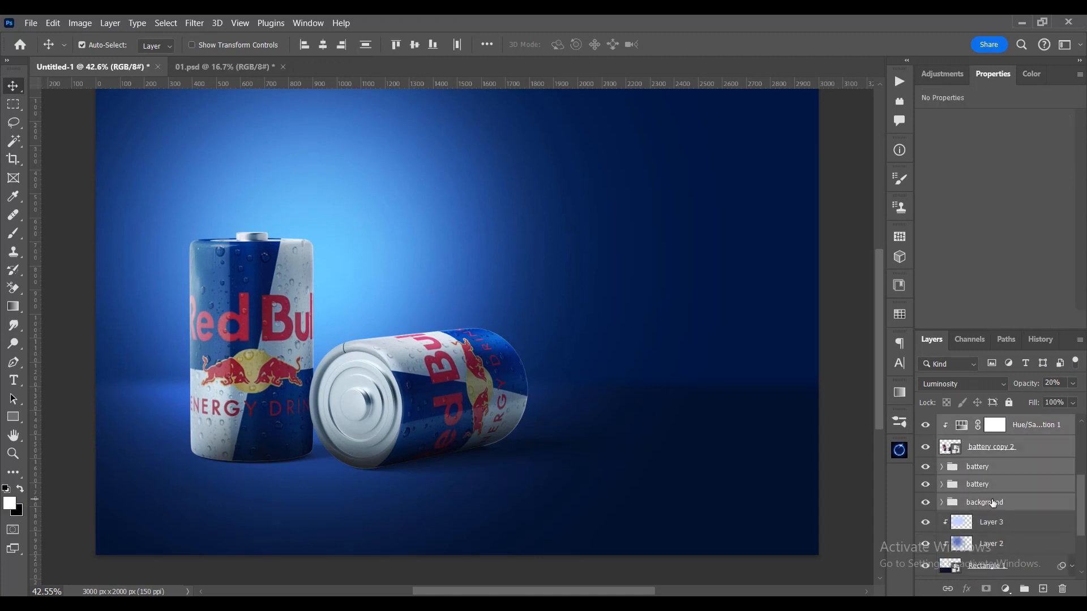
pyautogui.hotkey('ctrl', 'g')
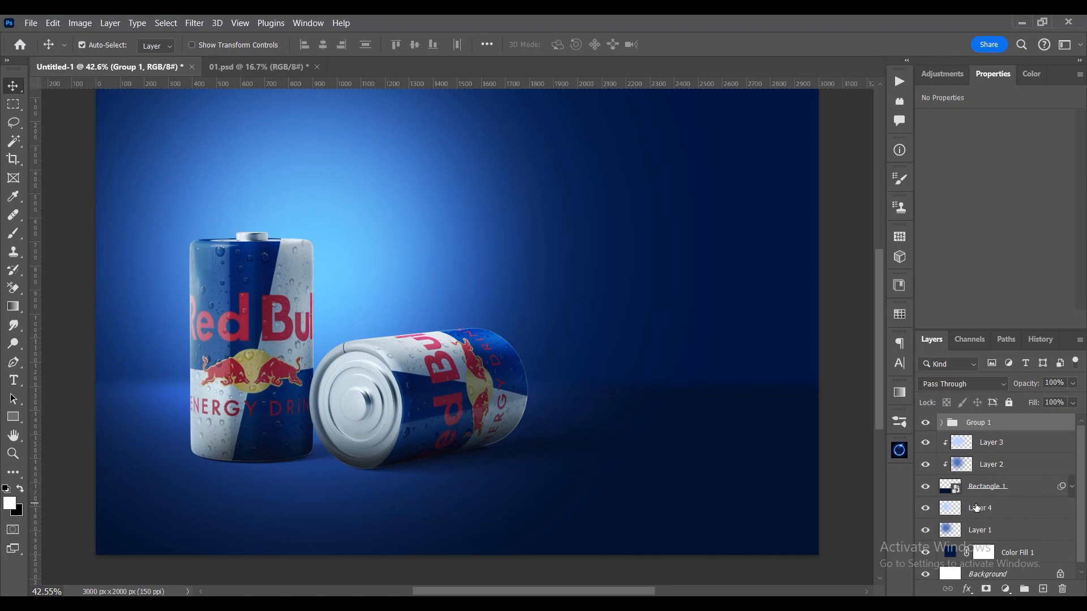
pyautogui.moveTo(480, 374); pyautogui.dragTo(488, 371)
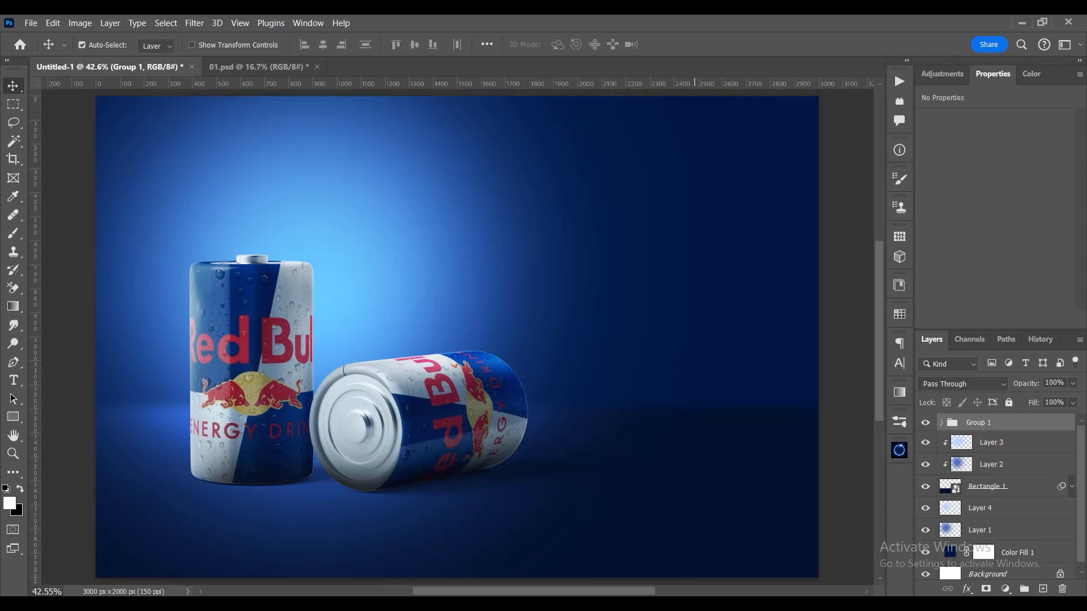
# - Place the lightning image 21466.jpg into the document at about 2000 × 1999 px, centring its burst between the two cans
pyautogui.hotkey('alt', 'Tab')
pyautogui.click(266, 166)
pyautogui.moveTo(291, 151); pyautogui.dragTo(370, 418)
pyautogui.moveTo(457, 224); pyautogui.dragTo(471, 145)
pyautogui.moveTo(653, 328); pyautogui.dragTo(697, 335)
pyautogui.moveTo(520, 378); pyautogui.dragTo(455, 375)
pyautogui.press('Return')
# - Move the 21466 lightning layer directly below Rectangle 1 and set its blend mode to Screen
pyautogui.moveTo(986, 430); pyautogui.dragTo(968, 523)
pyautogui.click(966, 388)
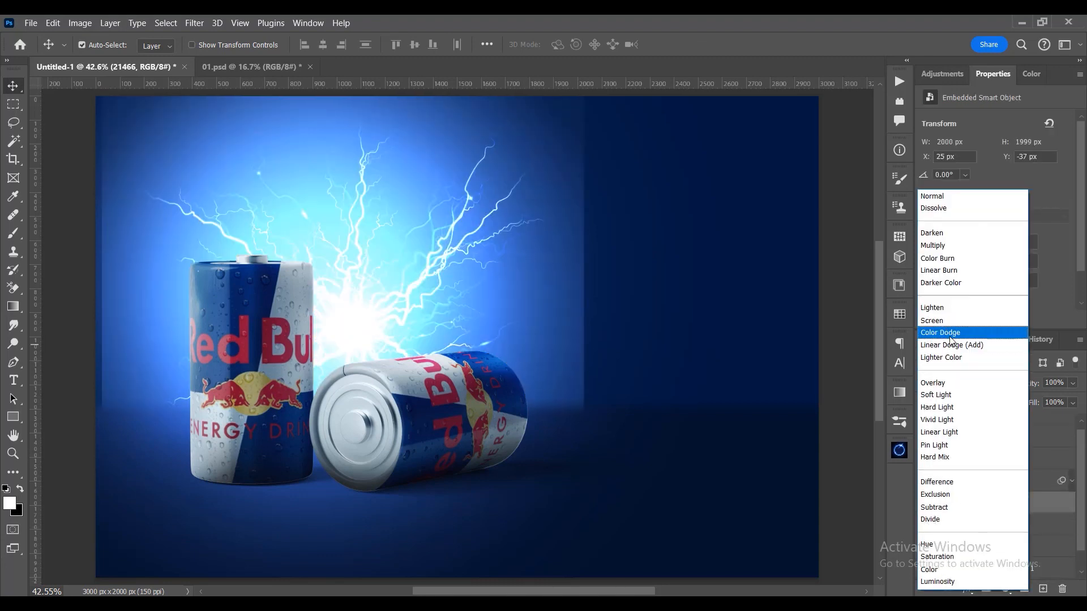
pyautogui.click(948, 320)
# - Enlarge the lightning to about 2333 × 2333 px and reposition it behind the cans at about X -295, Y 98 px
pyautogui.moveTo(453, 310); pyautogui.dragTo(459, 344)
pyautogui.hotkey('ctrl', 't')
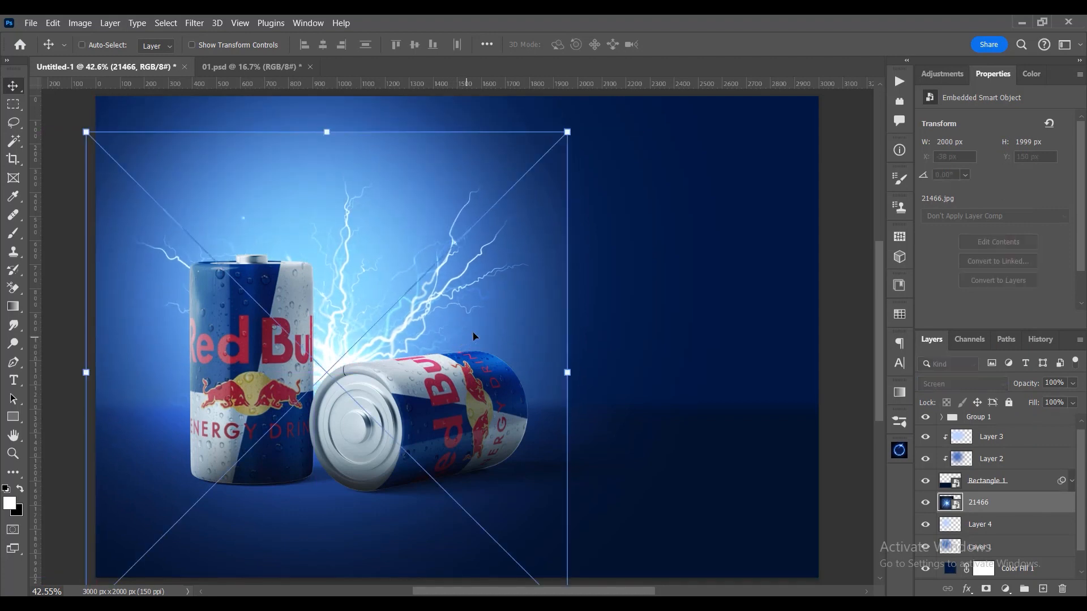
pyautogui.moveTo(577, 371); pyautogui.dragTo(610, 371)
pyautogui.moveTo(484, 335); pyautogui.dragTo(464, 368)
pyautogui.press('Return')
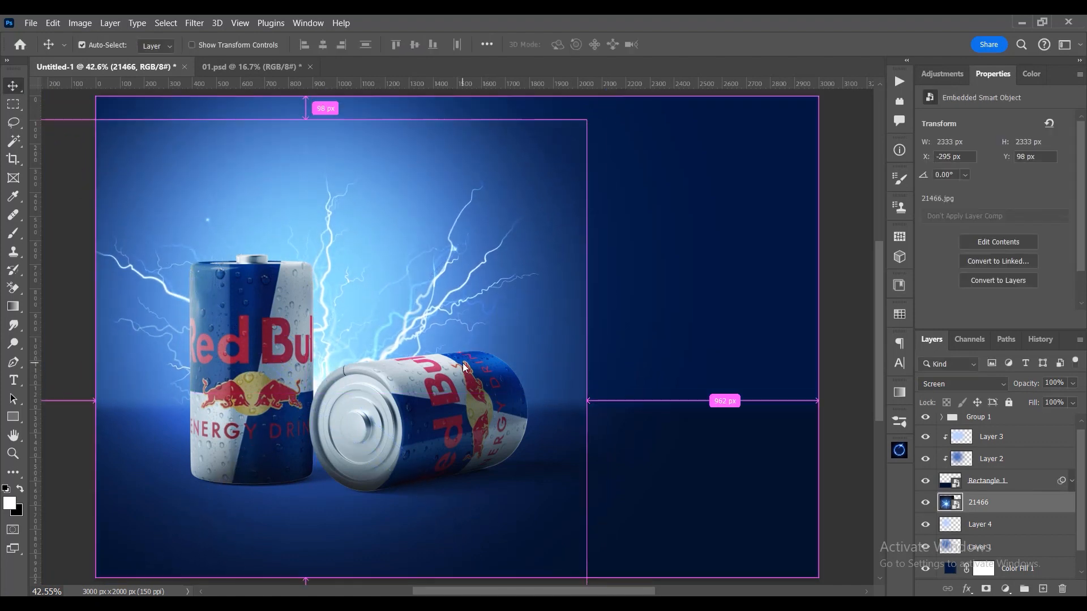
# - Add a Levels adjustment clipped to the lightning layer and raise its black input level to 69
pyautogui.click(1005, 589)
pyautogui.click(988, 400)
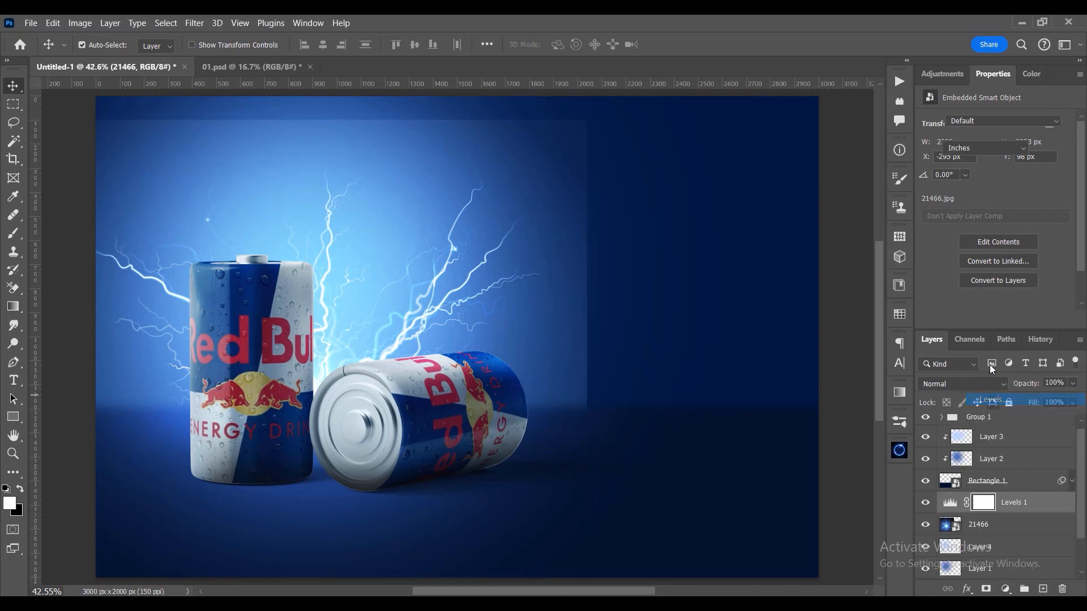
pyautogui.click(978, 319)
pyautogui.moveTo(1055, 267); pyautogui.dragTo(1084, 270)
pyautogui.moveTo(1066, 225)
pyautogui.mouseDown()
pyautogui.moveTo(1019, 226)
pyautogui.moveTo(1069, 226)
pyautogui.mouseUp()
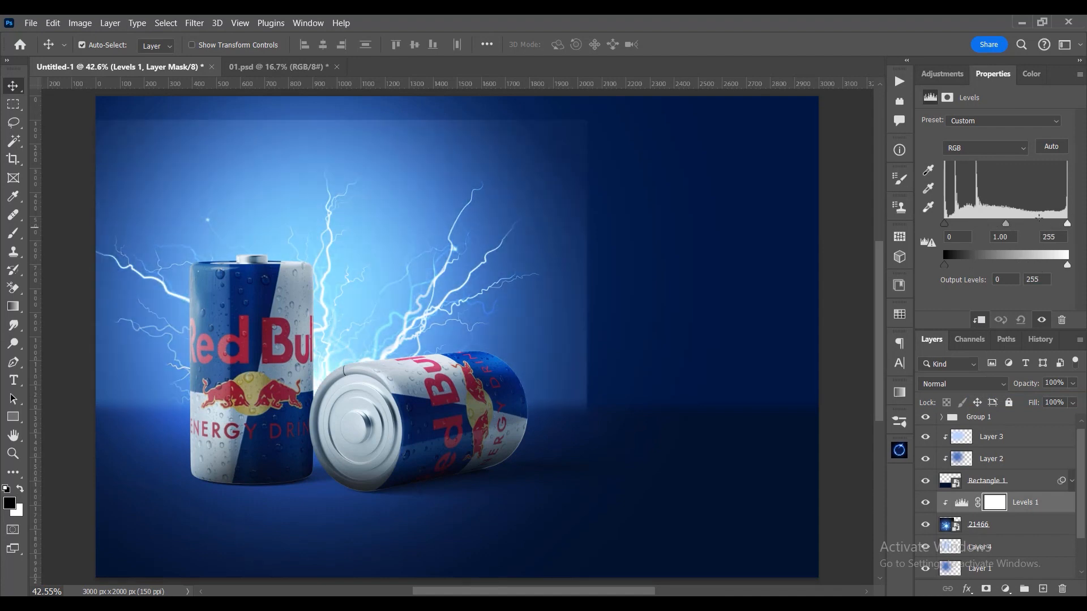
pyautogui.moveTo(946, 225); pyautogui.dragTo(977, 225)
# - Add a Hue/Saturation adjustment clipped to the lightning with hue about -2 and saturation +16
pyautogui.click(1004, 590)
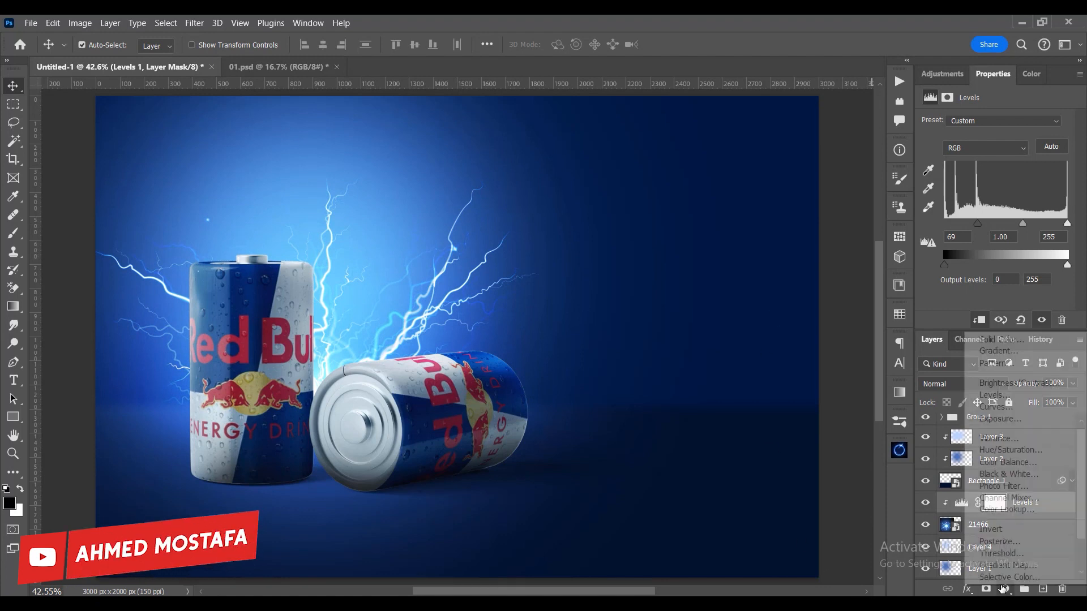
pyautogui.click(1006, 449)
pyautogui.click(979, 320)
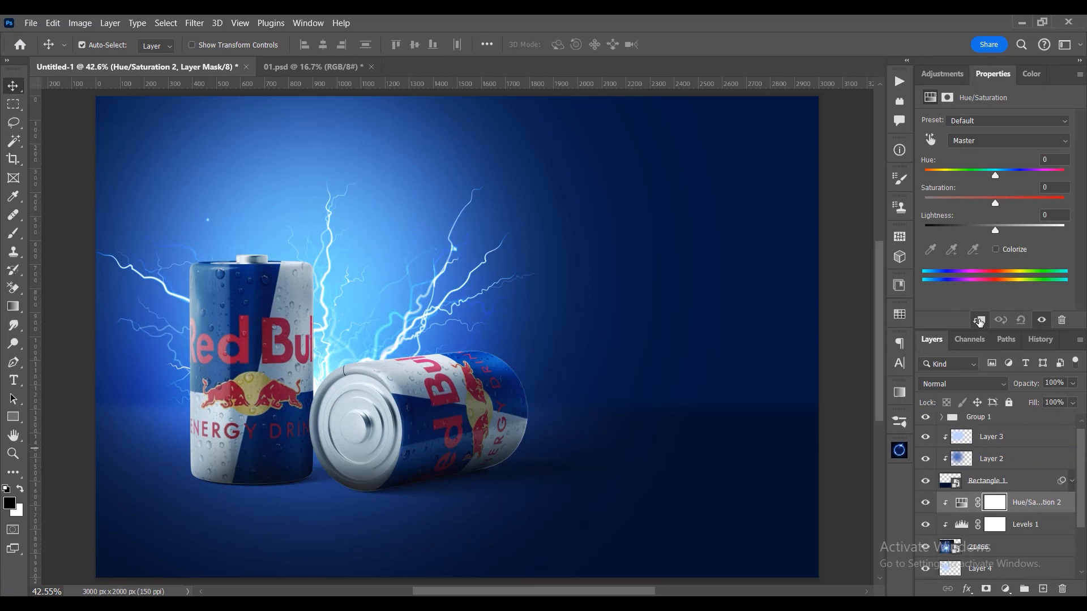
pyautogui.moveTo(994, 176); pyautogui.dragTo(1006, 197)
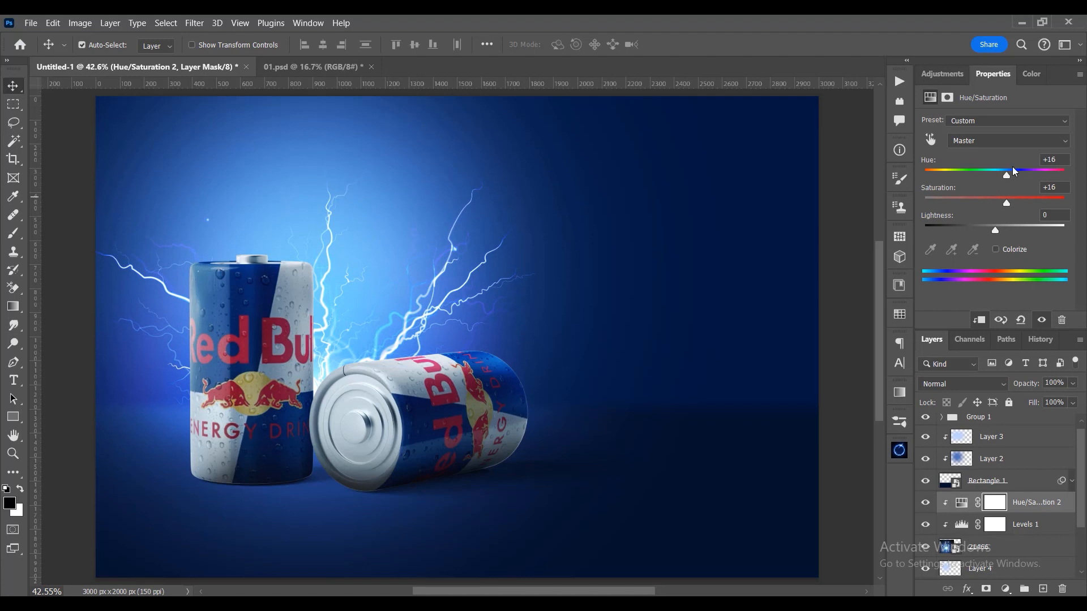
pyautogui.moveTo(1008, 175)
pyautogui.mouseDown()
pyautogui.moveTo(982, 179)
pyautogui.moveTo(993, 179)
pyautogui.mouseUp()
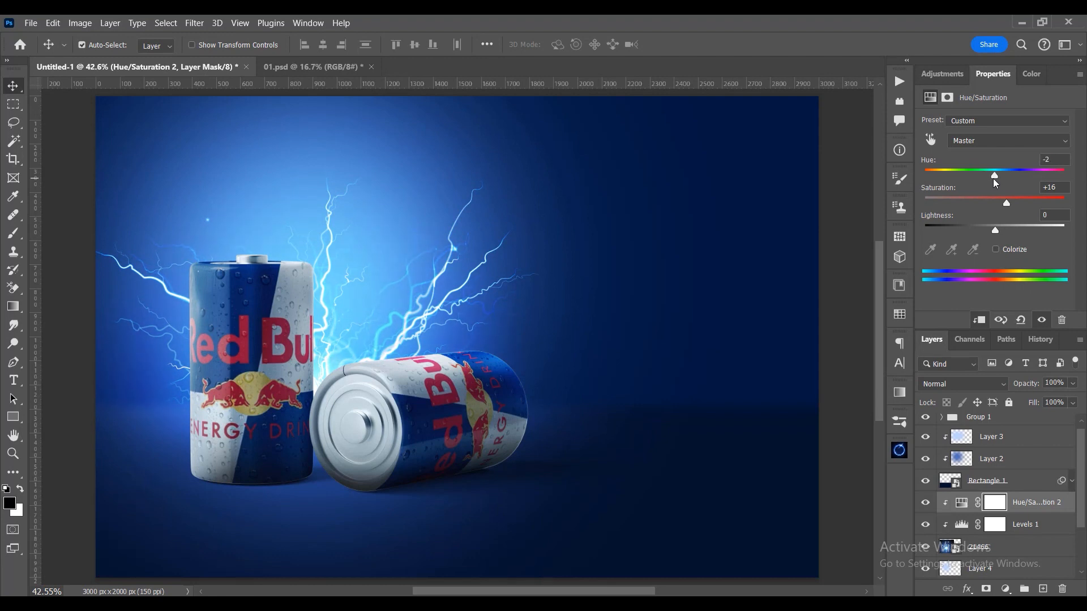
# - Refine the lightning's Hue/Saturation adjustment to hue -5 and saturation +36, comparing the image with and without it
pyautogui.click(923, 504)
pyautogui.click(924, 505)
pyautogui.moveTo(1001, 176); pyautogui.dragTo(1014, 203)
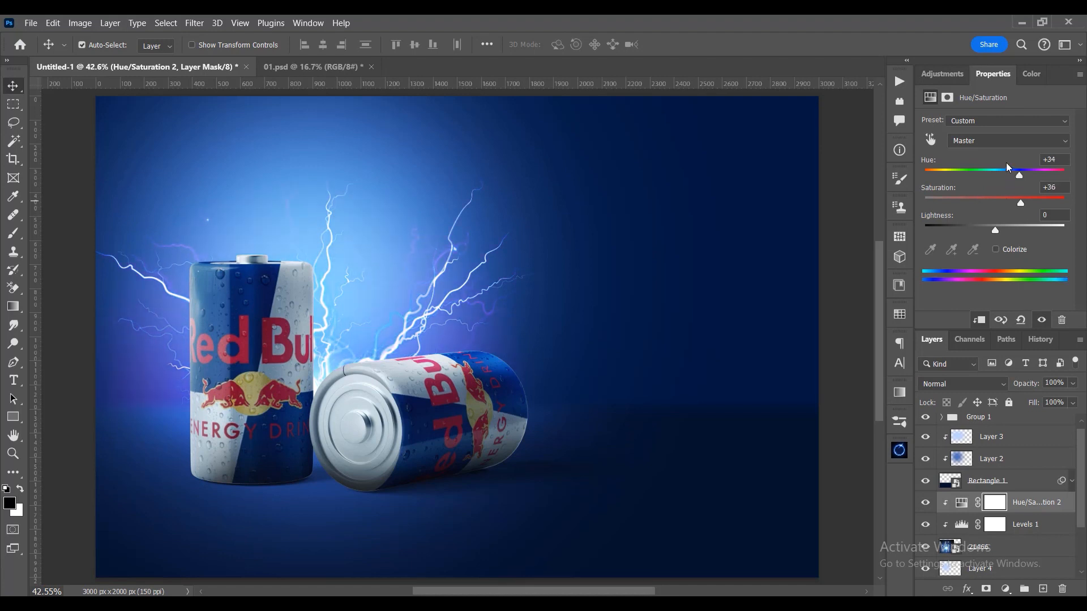
pyautogui.moveTo(1017, 177); pyautogui.dragTo(991, 177)
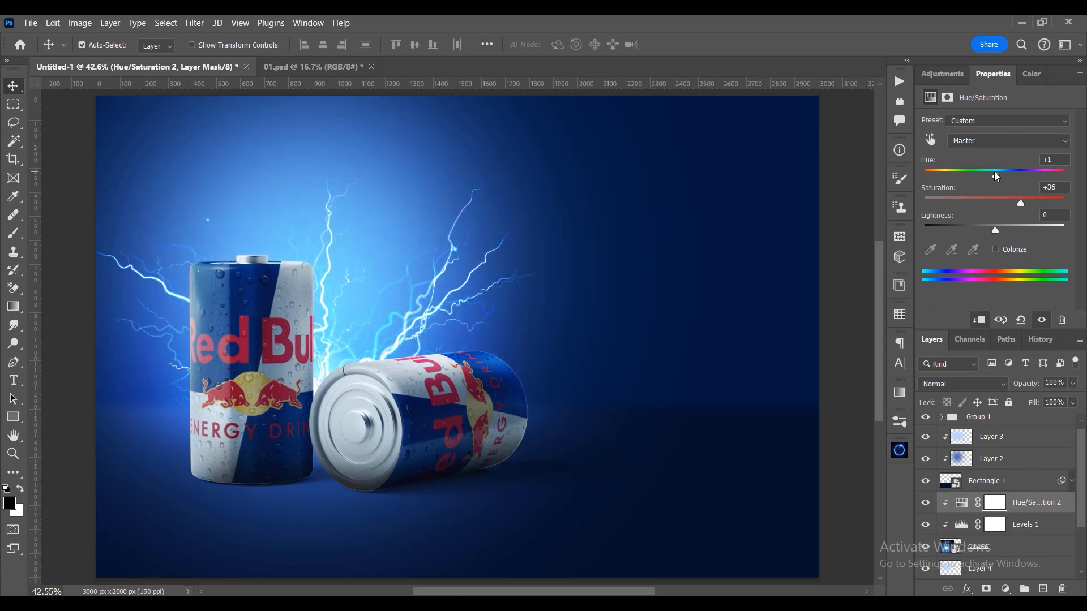
pyautogui.click(925, 507)
pyautogui.scroll(-1, 505, 434)
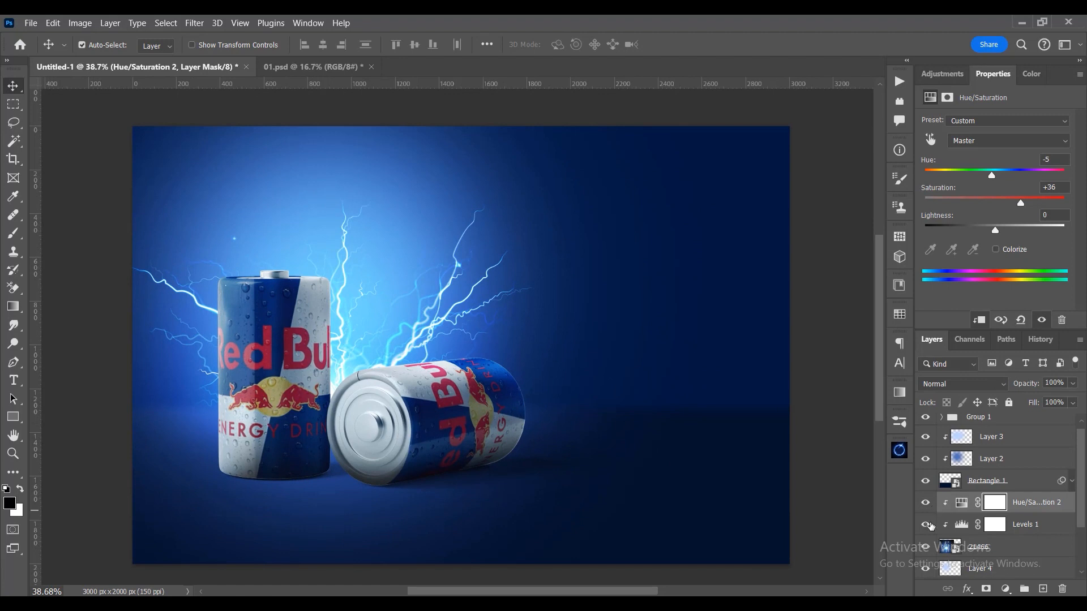
# - Add a mask to the 21466 lightning layer and paint out its light around the cans' bases with a 475 px black brush
pyautogui.click(924, 546)
pyautogui.click(924, 547)
pyautogui.click(924, 547)
pyautogui.click(924, 547)
pyautogui.click(924, 547)
pyautogui.click(924, 547)
pyautogui.click(994, 553)
pyautogui.click(985, 589)
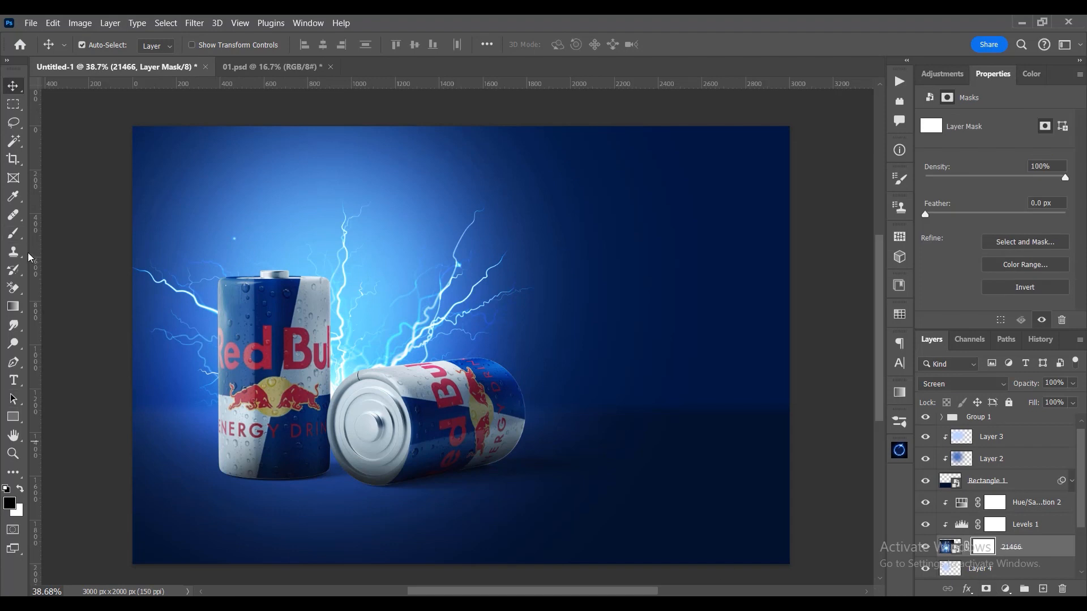
pyautogui.click(14, 233)
pyautogui.moveTo(553, 449); pyautogui.dragTo(553, 430)
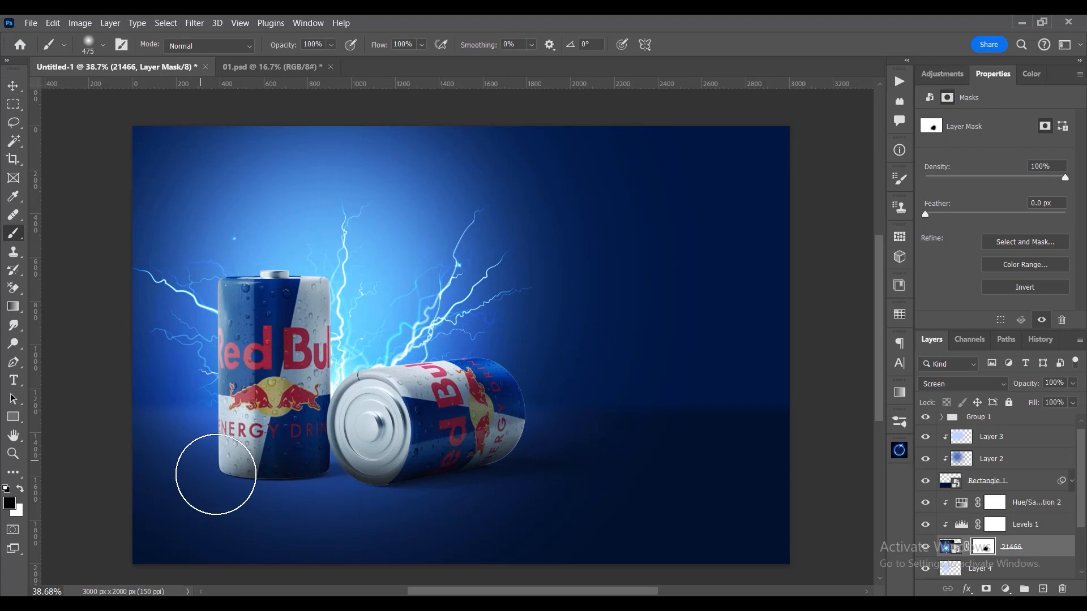
pyautogui.click(234, 361)
pyautogui.click(13, 85)
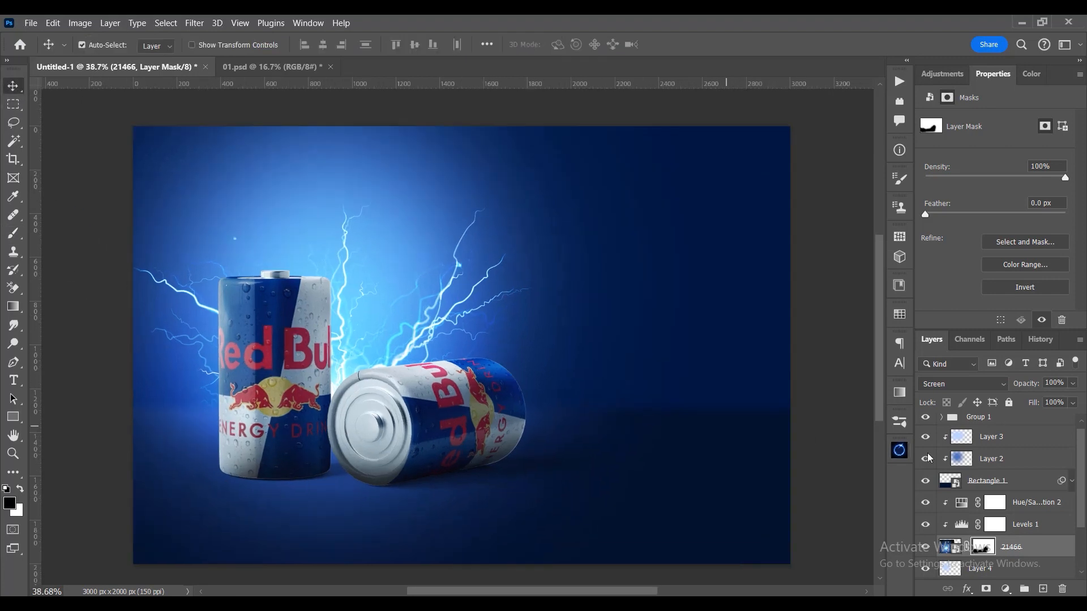
# - Create a new layer between Layer 3 and Group 1 and set the foreground colour to dark navy #020b1d
pyautogui.scroll(1, 1012, 477)
pyautogui.click(973, 425)
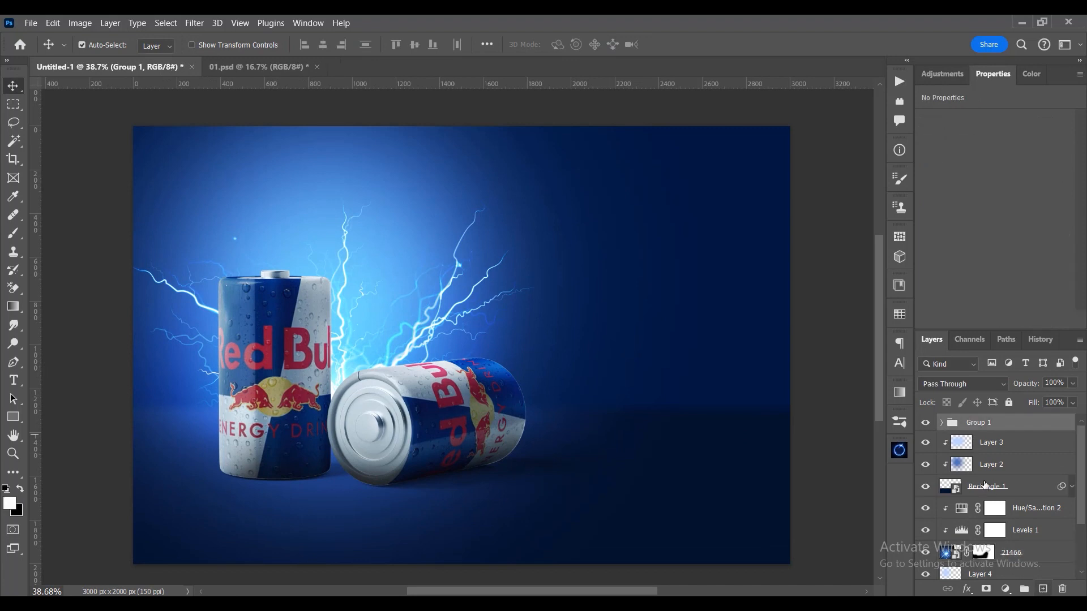
pyautogui.click(1005, 448)
pyautogui.click(1044, 589)
pyautogui.press('b')
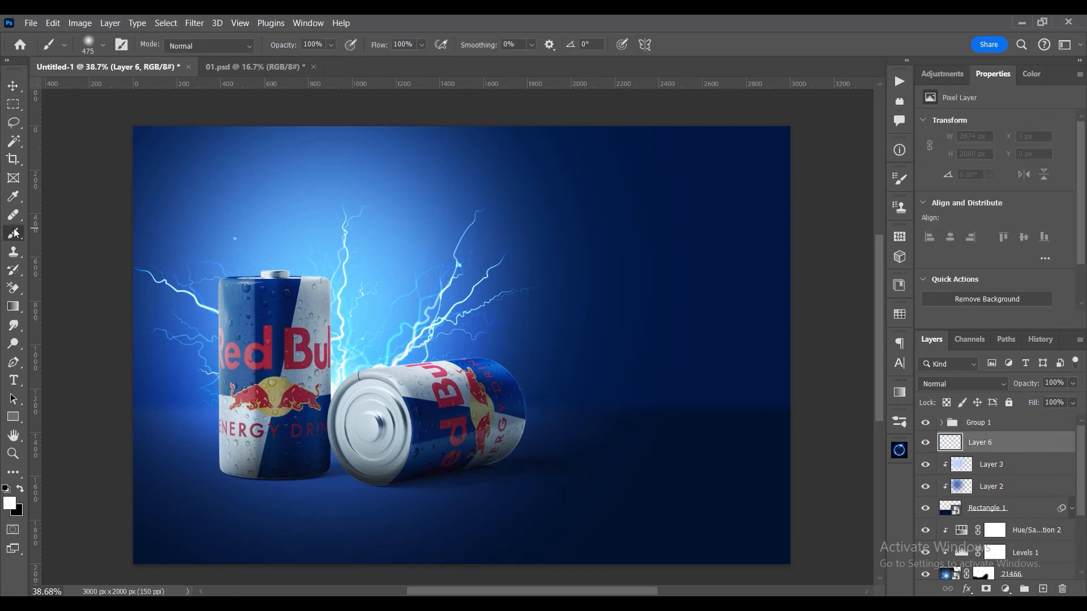
pyautogui.keyDown('alt'); pyautogui.click(785, 457); pyautogui.keyUp('alt')
pyautogui.click(6, 504)
pyautogui.click(881, 480)
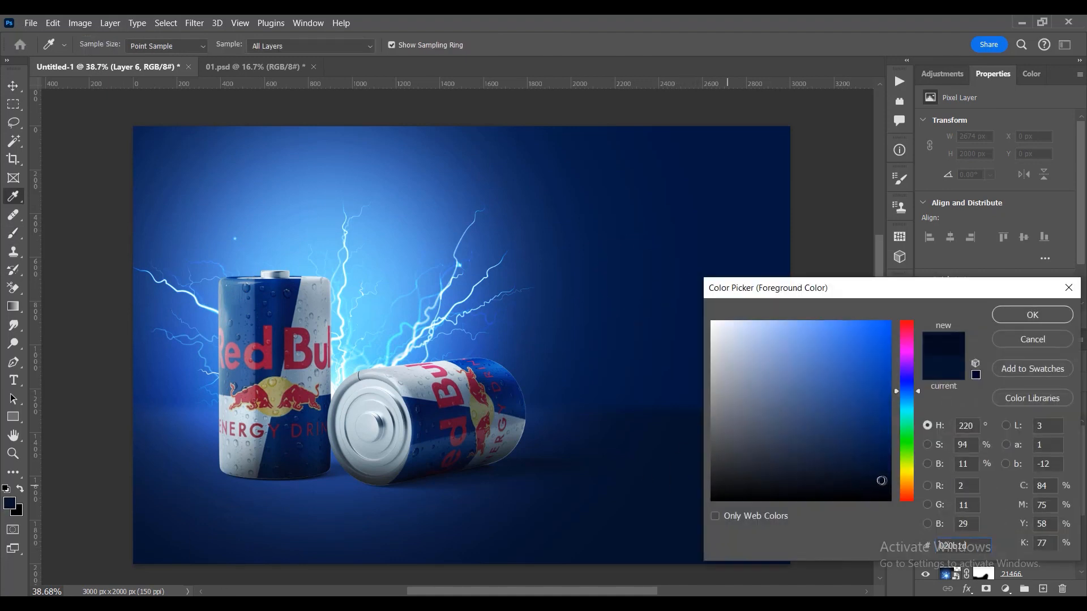
pyautogui.click(1010, 316)
# - Darken the right side and lower edge of the background on Layer 6 with a soft brush over 2200 px wide
pyautogui.moveTo(451, 351)
pyautogui.mouseDown()
pyautogui.moveTo(631, 332)
pyautogui.moveTo(614, 330)
pyautogui.mouseUp()
pyautogui.scroll(-2, 581, 319)
pyautogui.moveTo(449, 267); pyautogui.dragTo(616, 342)
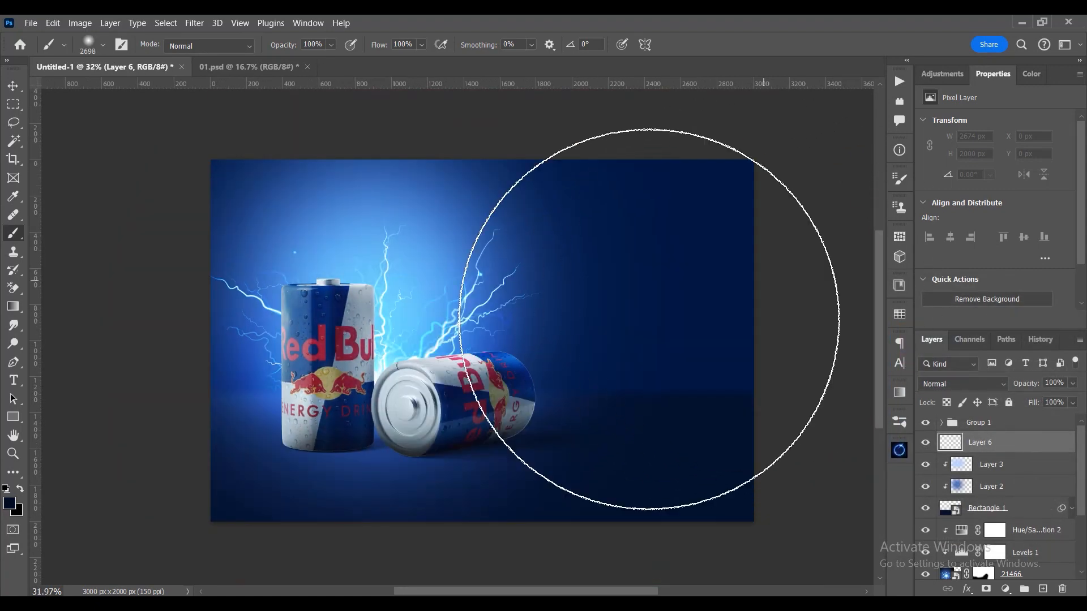
pyautogui.scroll(-2, 586, 332)
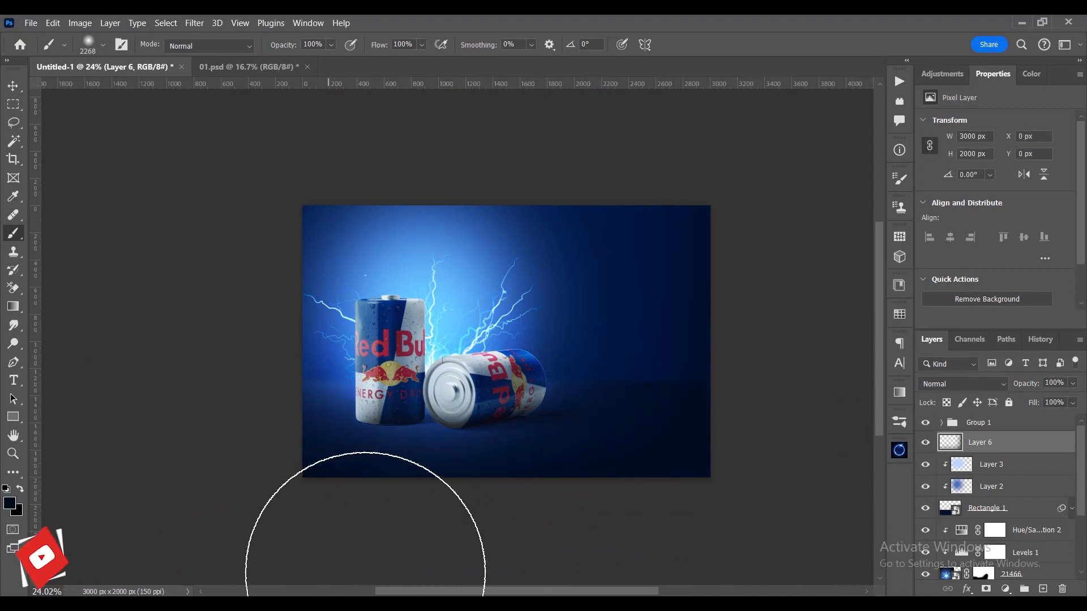
pyautogui.click(16, 89)
pyautogui.hotkey('ctrl', '0')
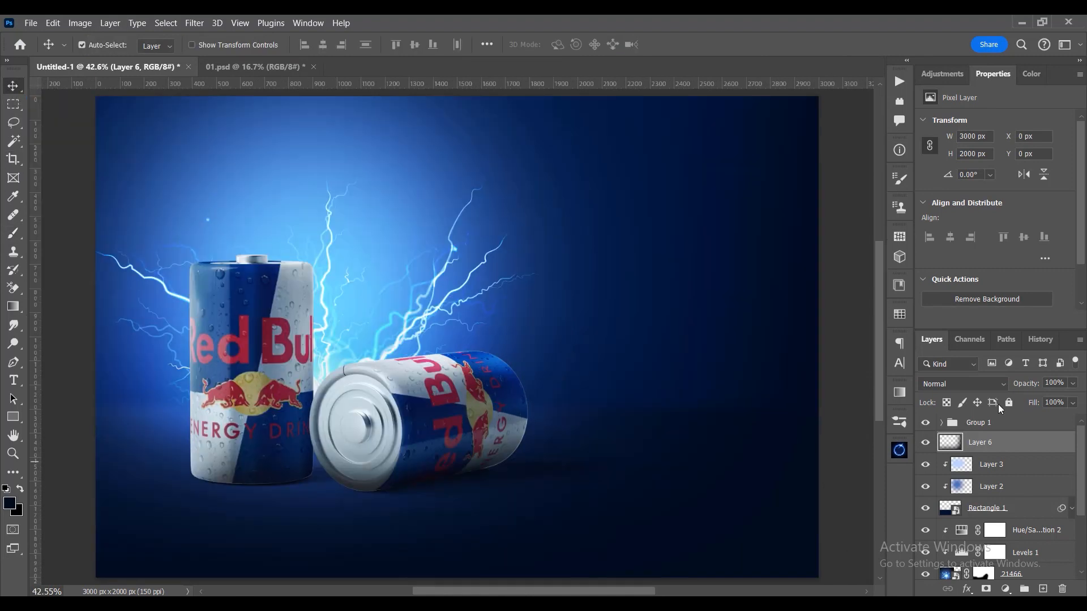
# - Set Layer 6's blend mode to Multiply and its opacity to 40%
pyautogui.click(967, 386)
pyautogui.click(945, 240)
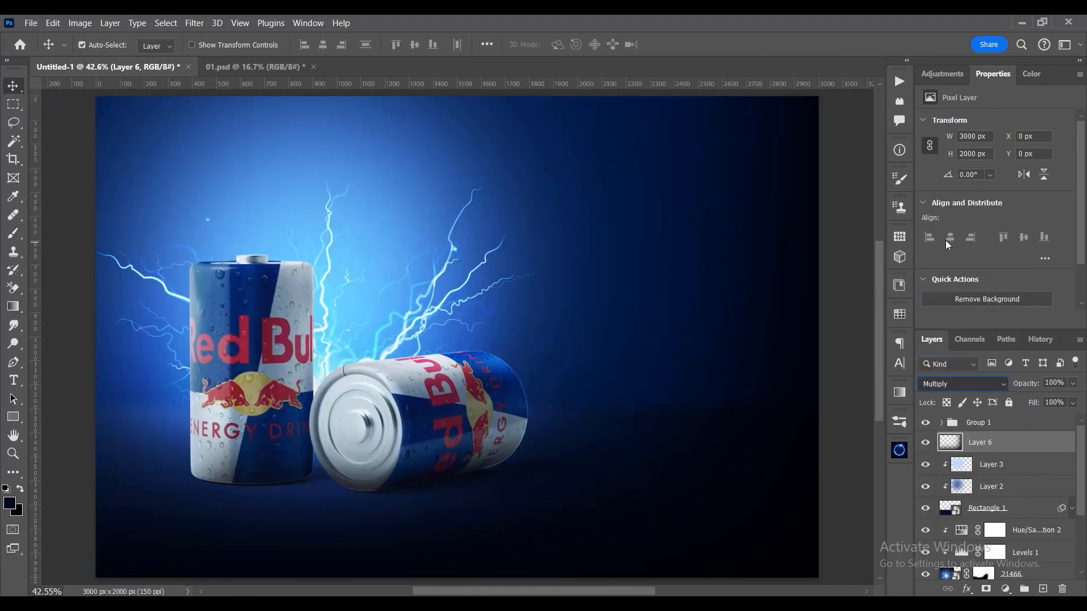
pyautogui.moveTo(1008, 384); pyautogui.dragTo(992, 385)
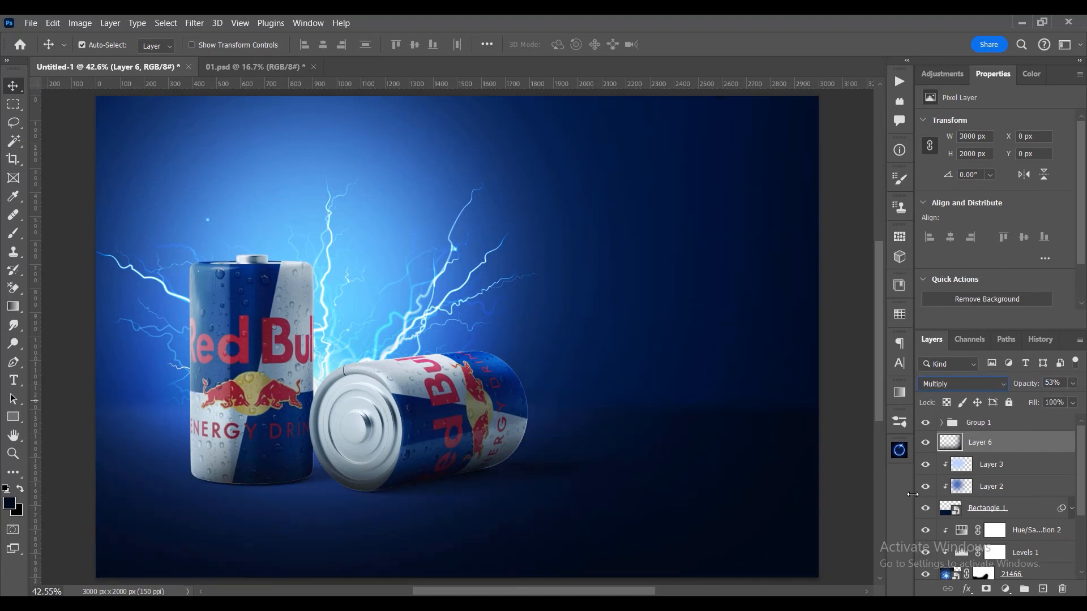
pyautogui.click(924, 442)
pyautogui.click(924, 442)
pyautogui.moveTo(1056, 383); pyautogui.dragTo(976, 386)
pyautogui.write('40')
pyautogui.press('Return')
# - Expand Group 1 and create a new layer above the Color Lookup adjustment
pyautogui.click(941, 422)
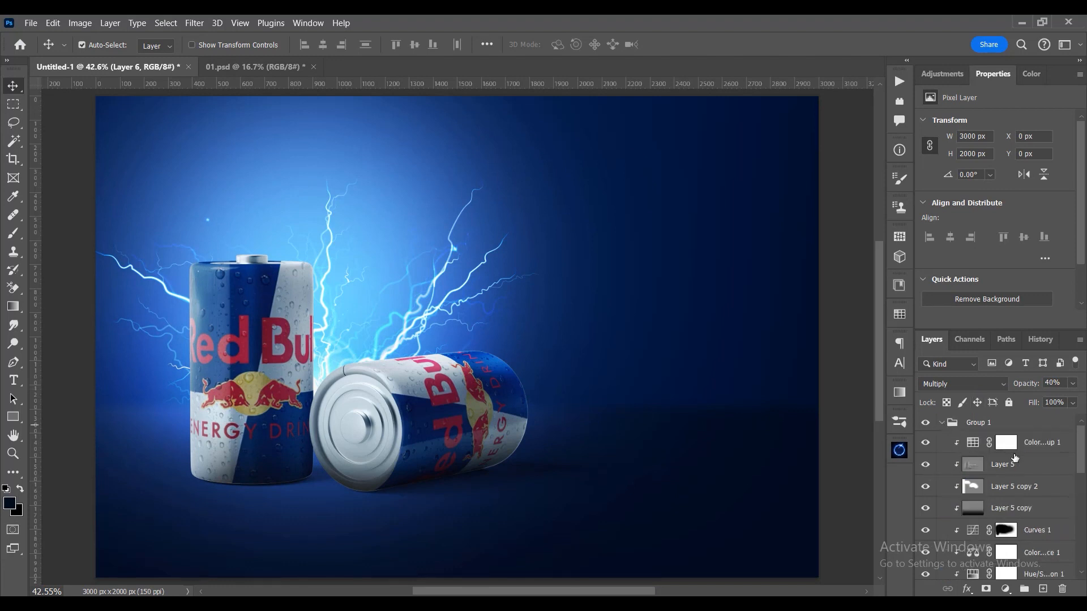
pyautogui.scroll(-2, 1013, 459)
pyautogui.scroll(2, 996, 470)
pyautogui.click(1027, 444)
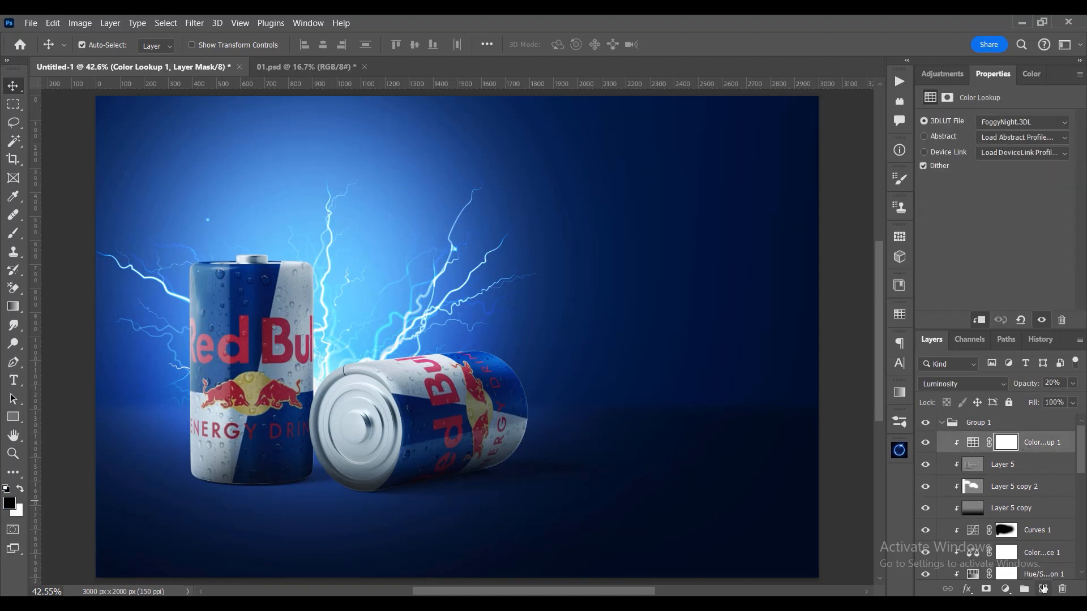
pyautogui.click(1043, 588)
# - Try painting a soft white glow above the lying can with a 1053 px brush on Layer 7
pyautogui.press('b')
pyautogui.press('d')
pyautogui.moveTo(616, 318); pyautogui.dragTo(439, 316)
pyautogui.press('x')
pyautogui.click(642, 277)
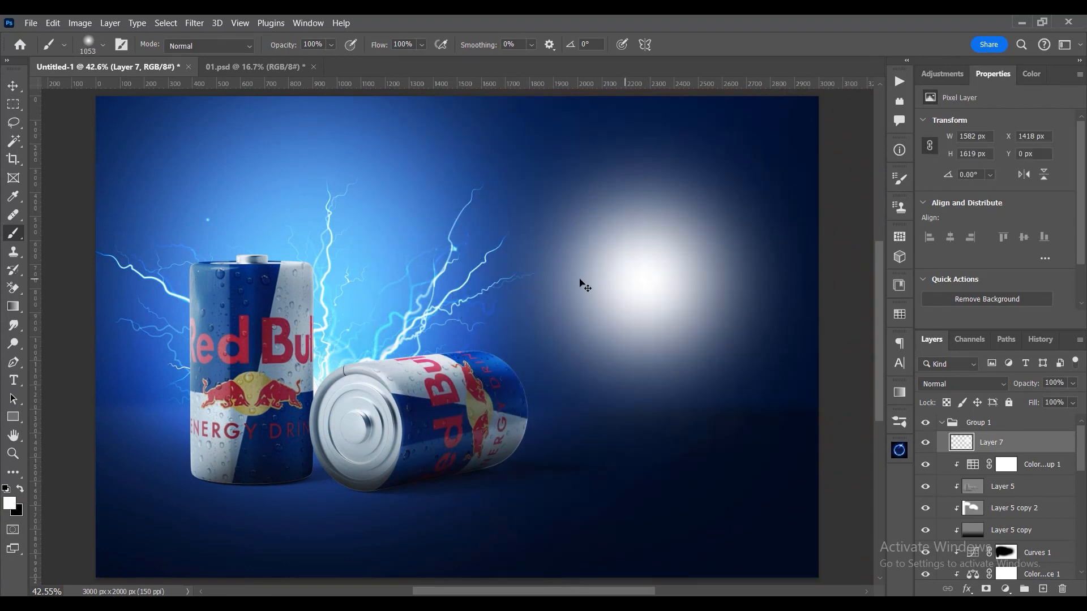
pyautogui.hotkey('ctrl', 'z')
pyautogui.click(539, 252)
# - Set the foreground colour to bright blue #009cff
pyautogui.press('x')
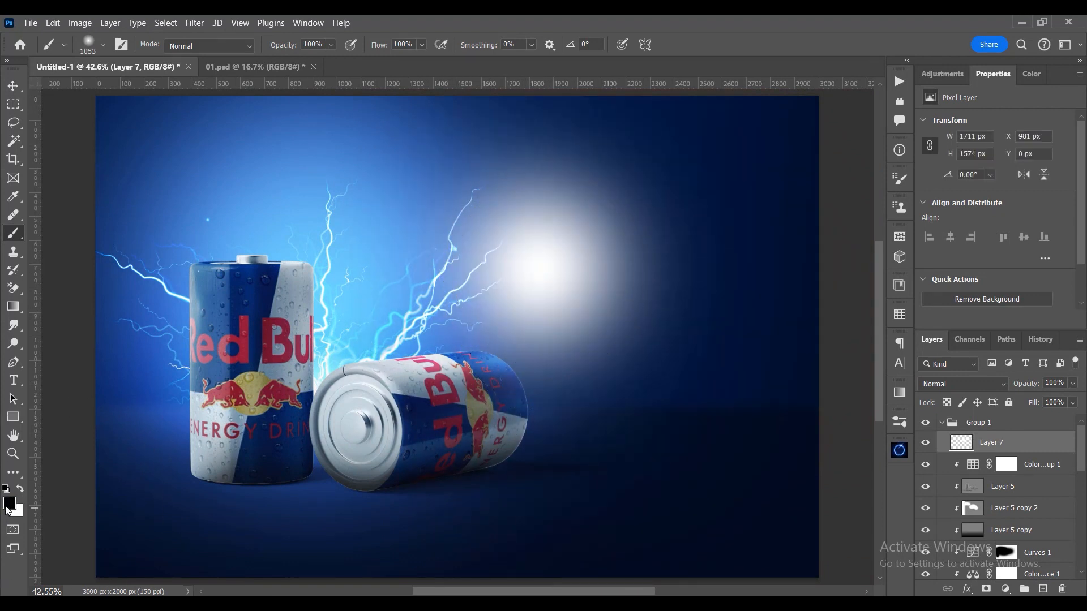
pyautogui.click(8, 505)
pyautogui.moveTo(907, 424); pyautogui.dragTo(907, 399)
pyautogui.click(863, 361)
pyautogui.moveTo(863, 361); pyautogui.dragTo(892, 320)
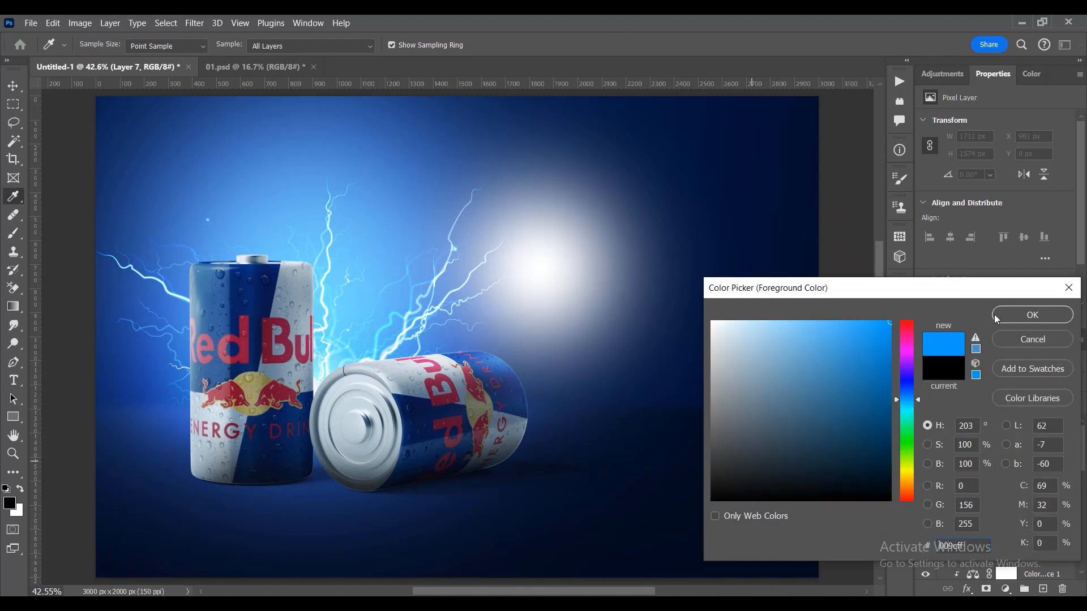
pyautogui.click(1021, 324)
# - Try a blue dab in the white glow's centre with a 519 px brush and the Screen blend mode on Layer 7
pyautogui.moveTo(583, 290); pyautogui.dragTo(503, 293)
pyautogui.click(545, 278)
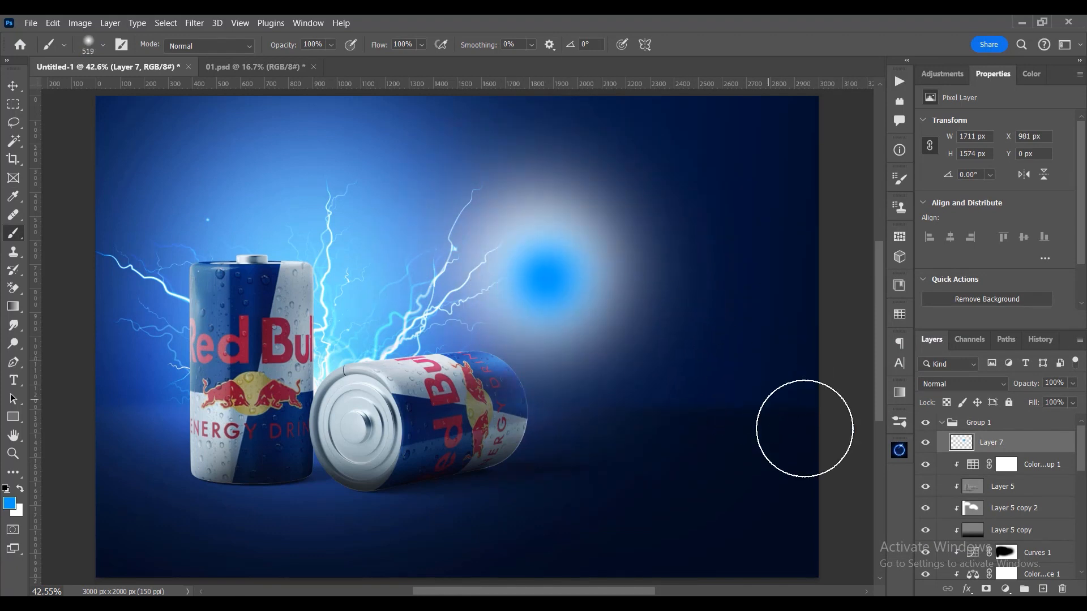
pyautogui.click(953, 385)
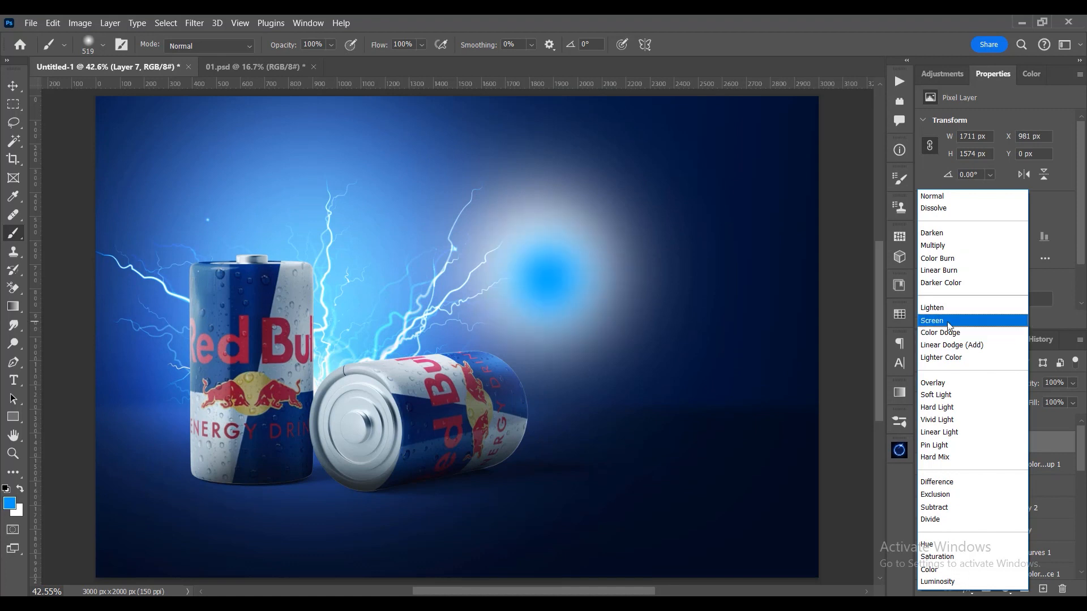
pyautogui.click(948, 321)
# - Replace Layer 7 with a new empty layer and paint a large soft blue glow above and right of the lying can
pyautogui.moveTo(1009, 444); pyautogui.dragTo(1062, 589)
pyautogui.click(1043, 589)
pyautogui.moveTo(543, 281)
pyautogui.mouseDown()
pyautogui.moveTo(610, 278)
pyautogui.moveTo(533, 302)
pyautogui.mouseUp()
pyautogui.click(573, 272)
pyautogui.press('x')
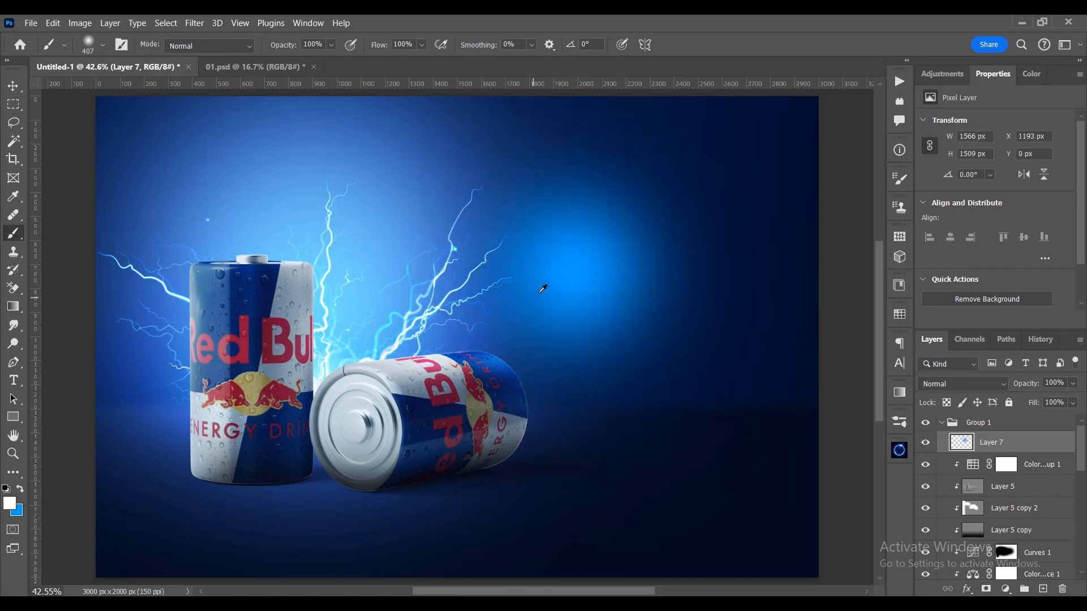
# - Paint a soft white dab in the blue glow's centre on Layer 7 and set the layer's blend mode to Screen
pyautogui.click(582, 281)
pyautogui.click(962, 384)
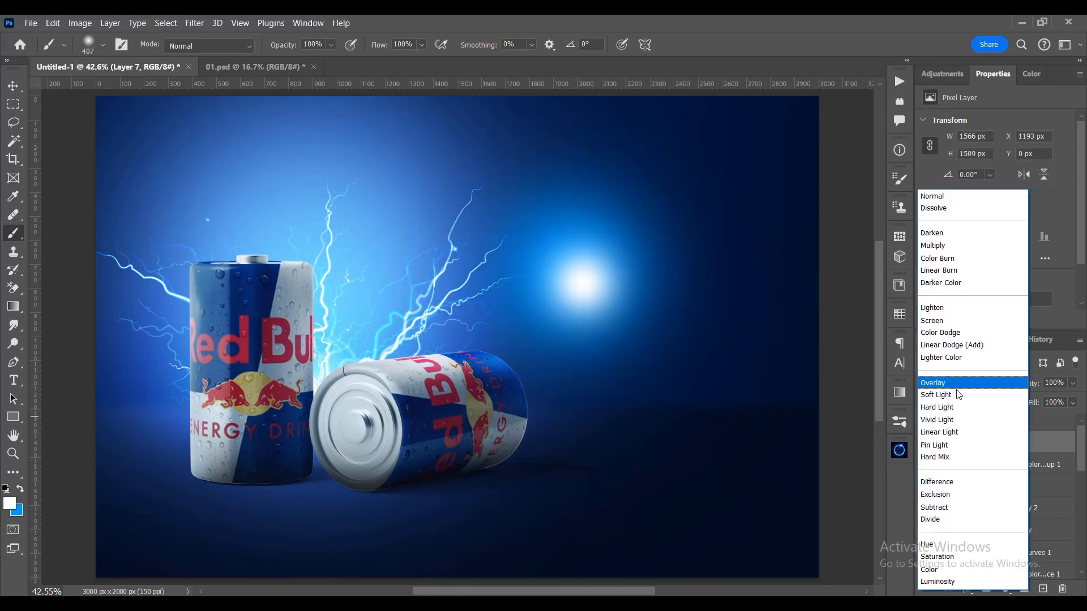
pyautogui.click(937, 322)
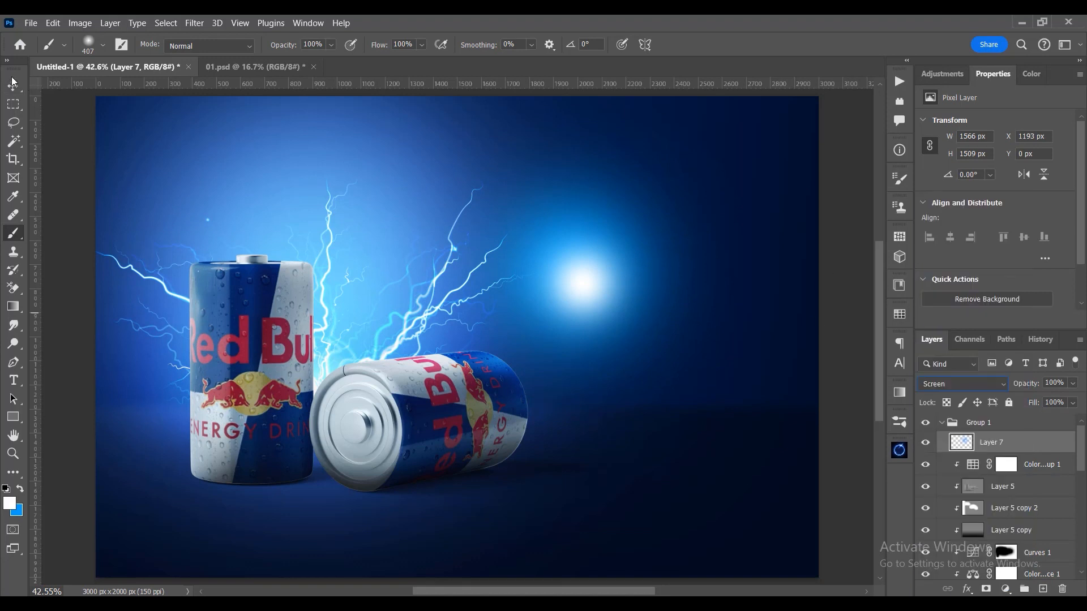
# - Squeeze the glow on Layer 7 horizontally into a thin vertical light streak about 122 px wide
pyautogui.hotkey('ctrl', 't')
pyautogui.moveTo(759, 278); pyautogui.dragTo(592, 281)
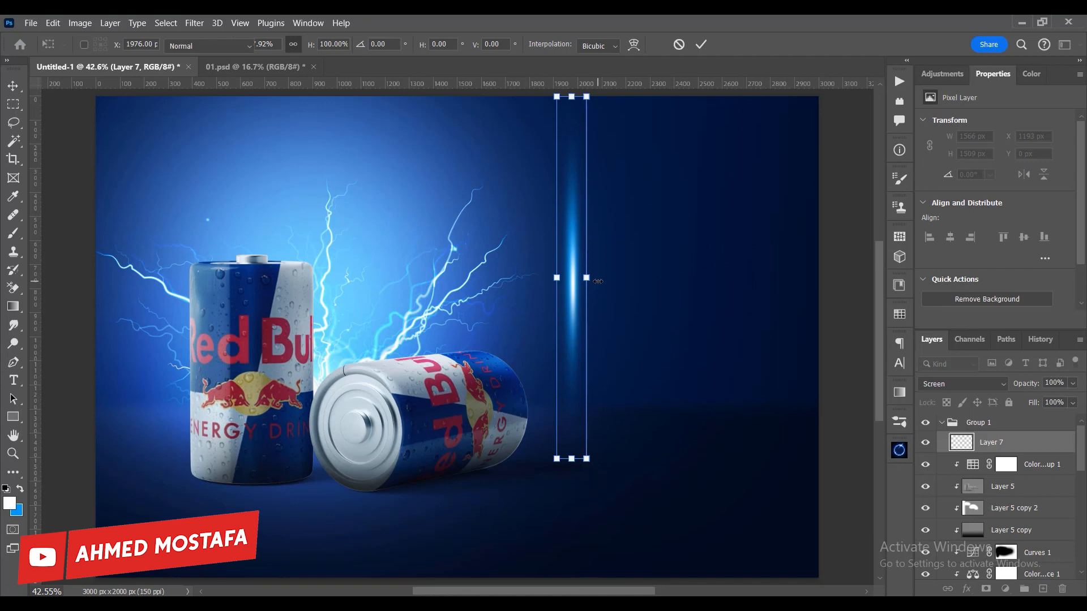
pyautogui.press('Return')
pyautogui.press('b')
# - Place the light streak along the standing can's left edge and shorten it to about 71.37% of its height
pyautogui.press('v')
pyautogui.moveTo(571, 369); pyautogui.dragTo(186, 368)
pyautogui.hotkey('ctrl', 't')
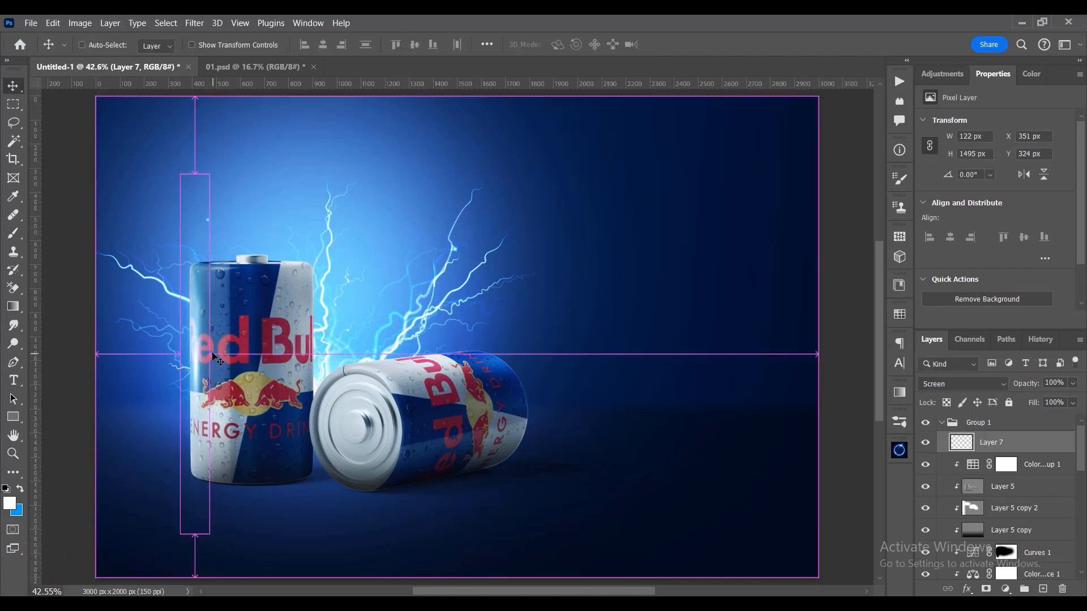
pyautogui.moveTo(196, 175); pyautogui.dragTo(195, 225)
pyautogui.moveTo(205, 374); pyautogui.dragTo(200, 373)
pyautogui.press('Return')
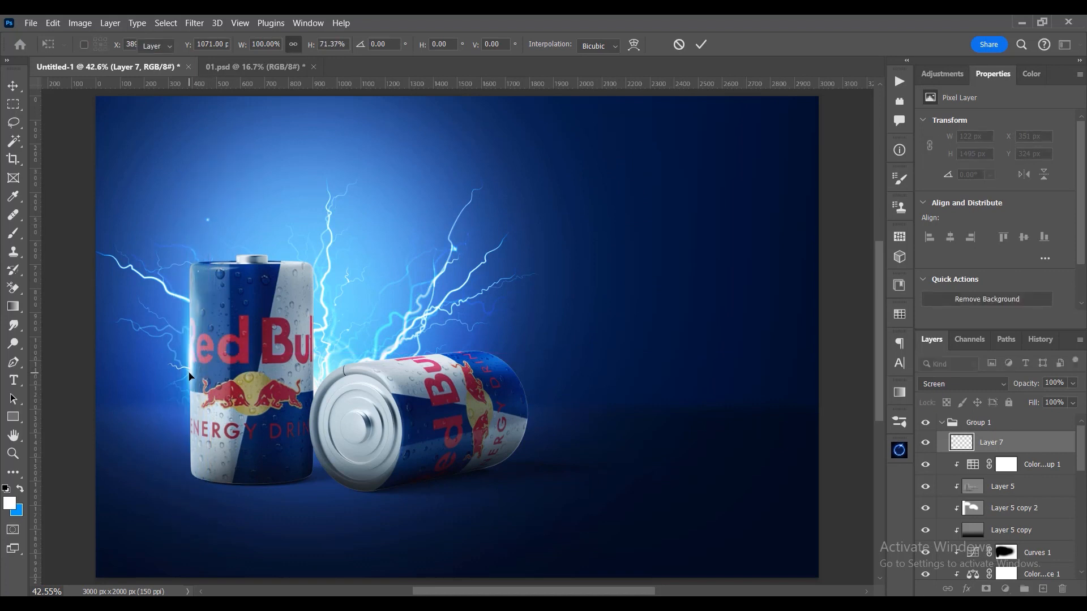
pyautogui.press('Left')
pyautogui.press('Left')
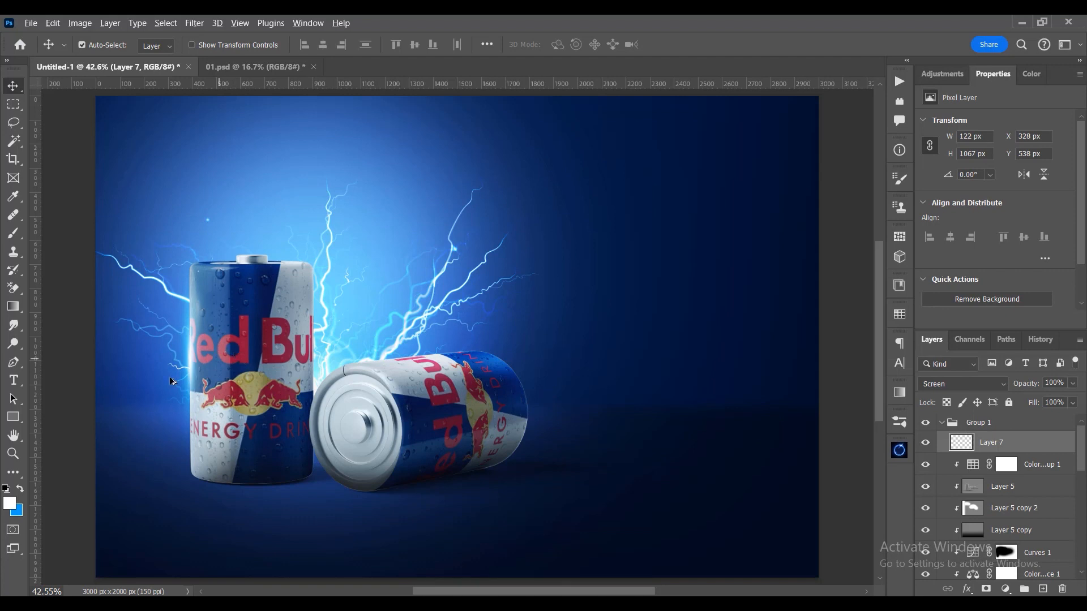
# - Duplicate the light streak and align the copy with the standing can's right edge
pyautogui.moveTo(197, 358); pyautogui.dragTo(311, 332)
pyautogui.press('Right')
pyautogui.press('Left')
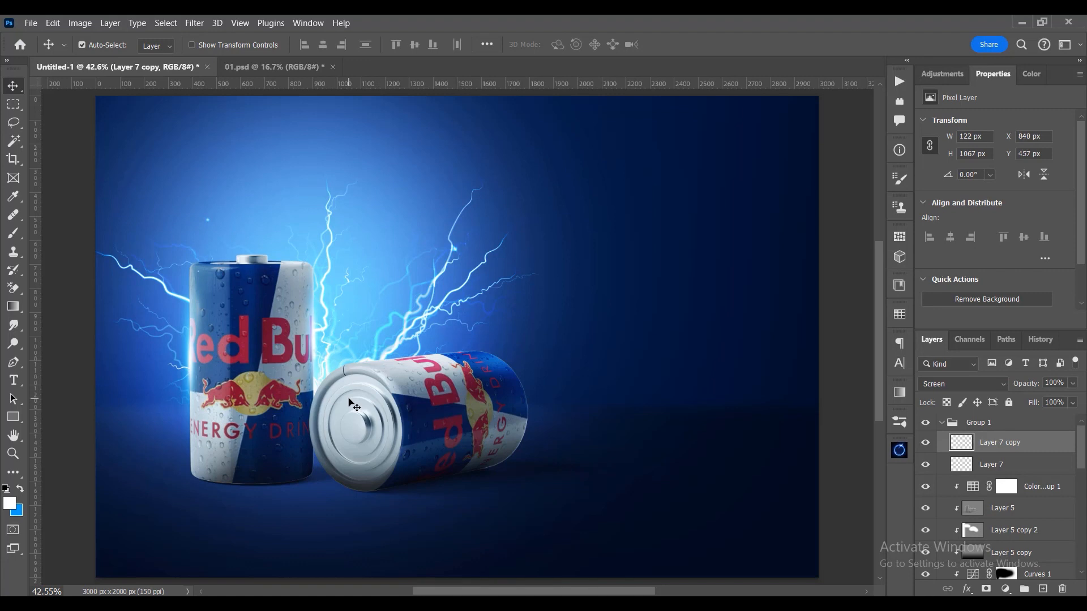
# - Make another copy of the light streak, rotate it to nearly horizontal and fit it along the lying can's upper edge
pyautogui.moveTo(316, 347)
pyautogui.mouseDown()
pyautogui.moveTo(309, 332)
pyautogui.moveTo(390, 329)
pyautogui.mouseUp()
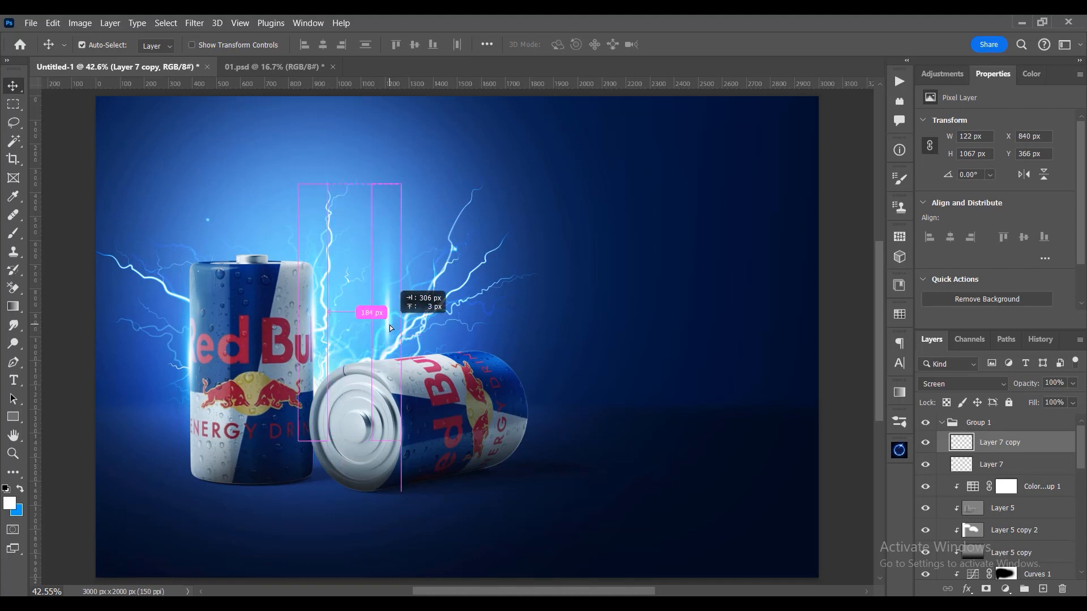
pyautogui.hotkey('ctrl', 'j')
pyautogui.hotkey('ctrl', 't')
pyautogui.moveTo(574, 306)
pyautogui.mouseDown()
pyautogui.moveTo(623, 540)
pyautogui.moveTo(590, 306)
pyautogui.mouseUp()
pyautogui.moveTo(412, 295); pyautogui.dragTo(430, 337)
pyautogui.moveTo(594, 323); pyautogui.dragTo(598, 353)
pyautogui.press('Return')
pyautogui.press('Down')
pyautogui.press('Down')
pyautogui.hotkey('shift', 'Up')
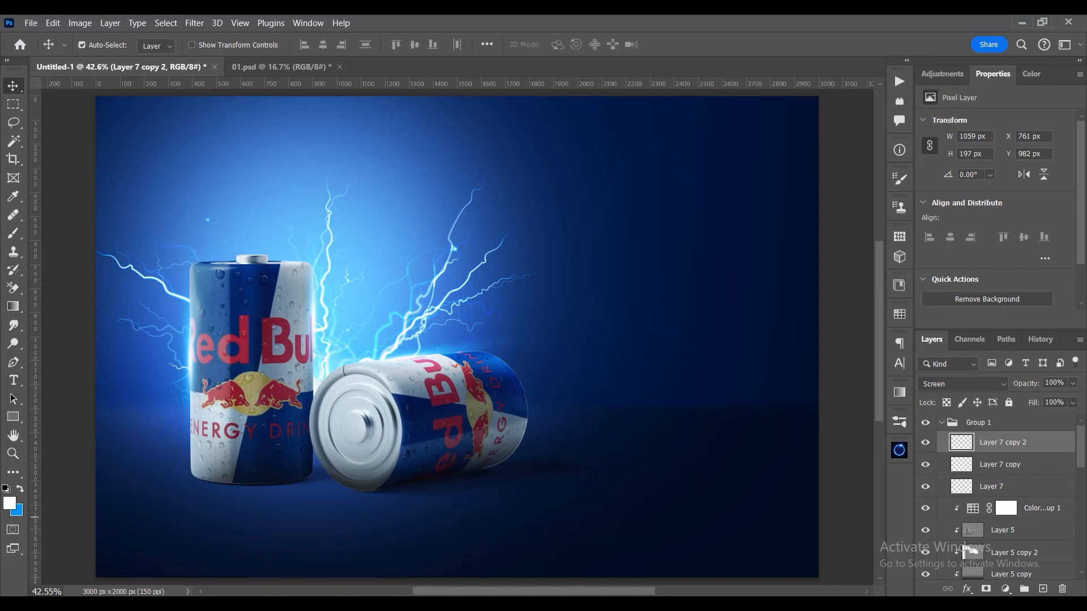
# - Add a layer mask to Layer 7 copy 2 and paint out part of the streak above the lying can
pyautogui.click(986, 589)
pyautogui.press('b')
pyautogui.moveTo(489, 344); pyautogui.dragTo(465, 329)
pyautogui.press('x')
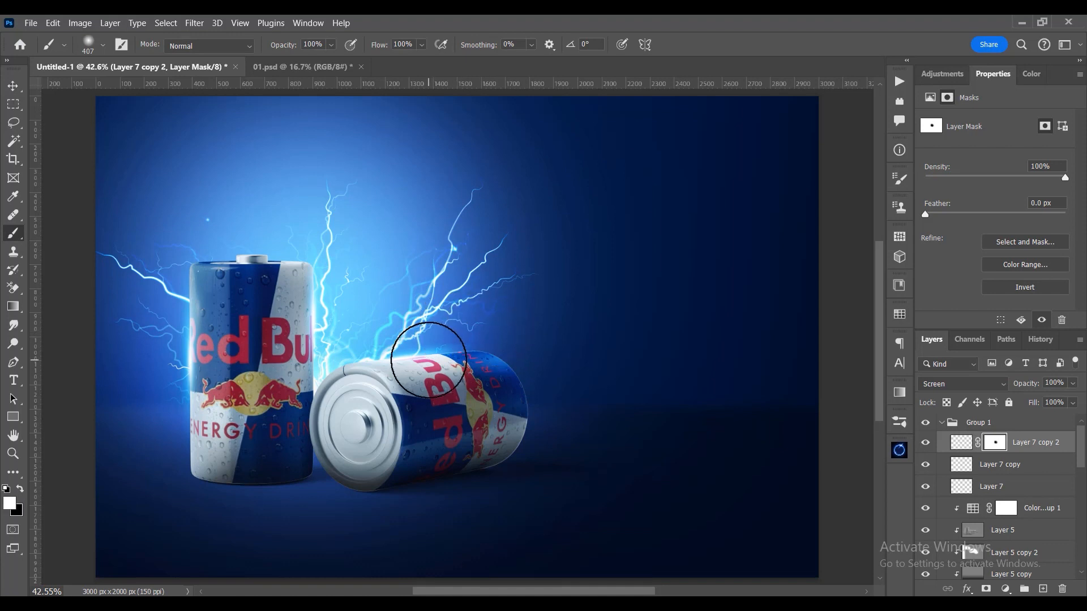
# - Rotate the masked streak slightly to follow the lying can's upper edge
pyautogui.press('v')
pyautogui.hotkey('ctrl', 't')
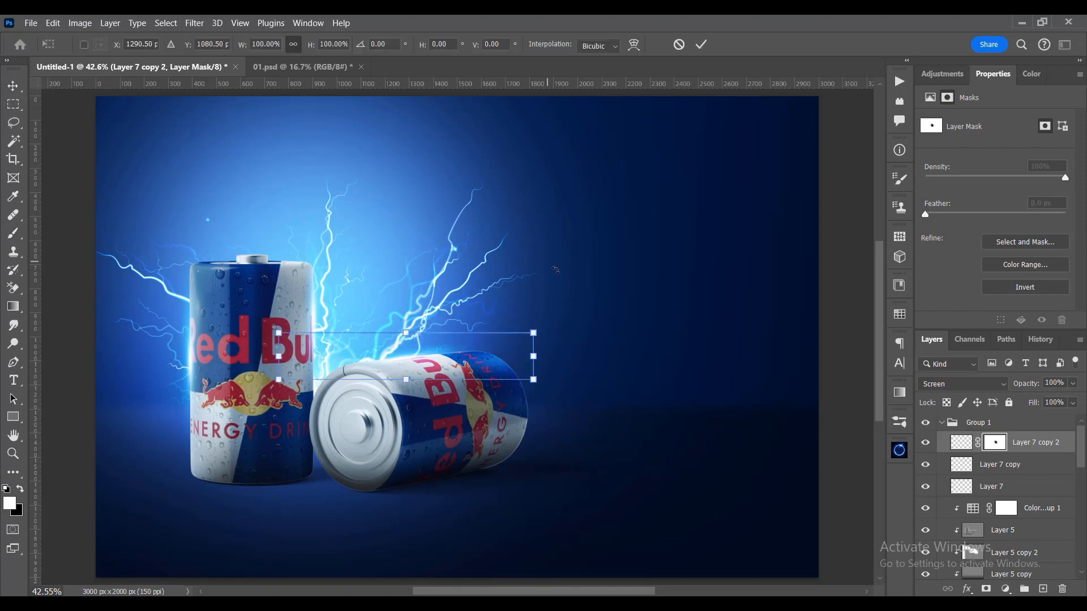
pyautogui.moveTo(592, 339); pyautogui.dragTo(593, 346)
pyautogui.press('Return')
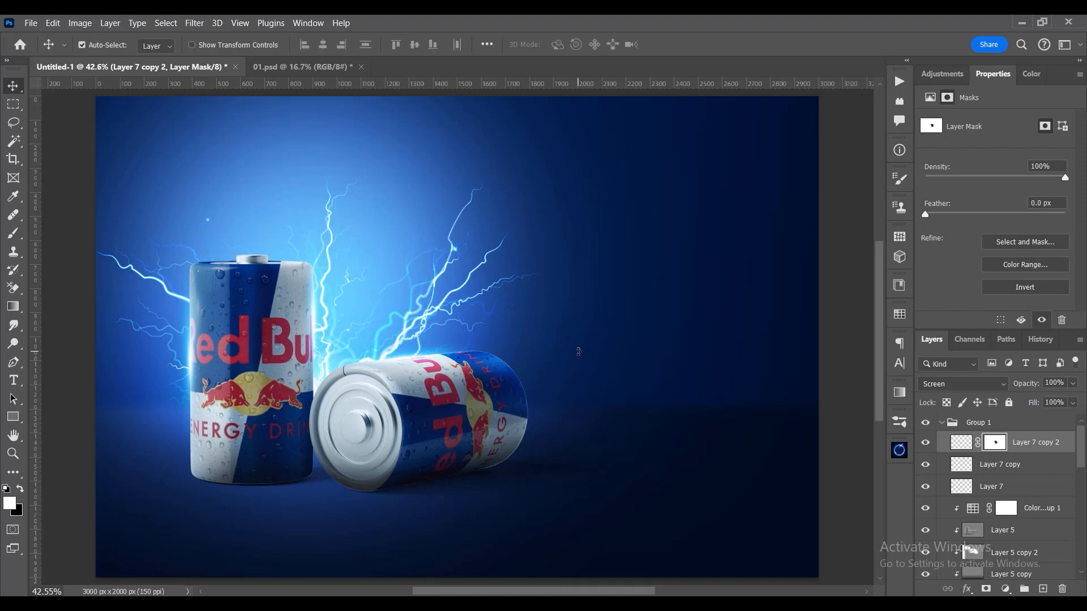
# - Collapse Group 1 and group all layers above the Background into one new group
pyautogui.click(941, 424)
pyautogui.scroll(-2, 510, 420)
pyautogui.hotkey('ctrl', '0')
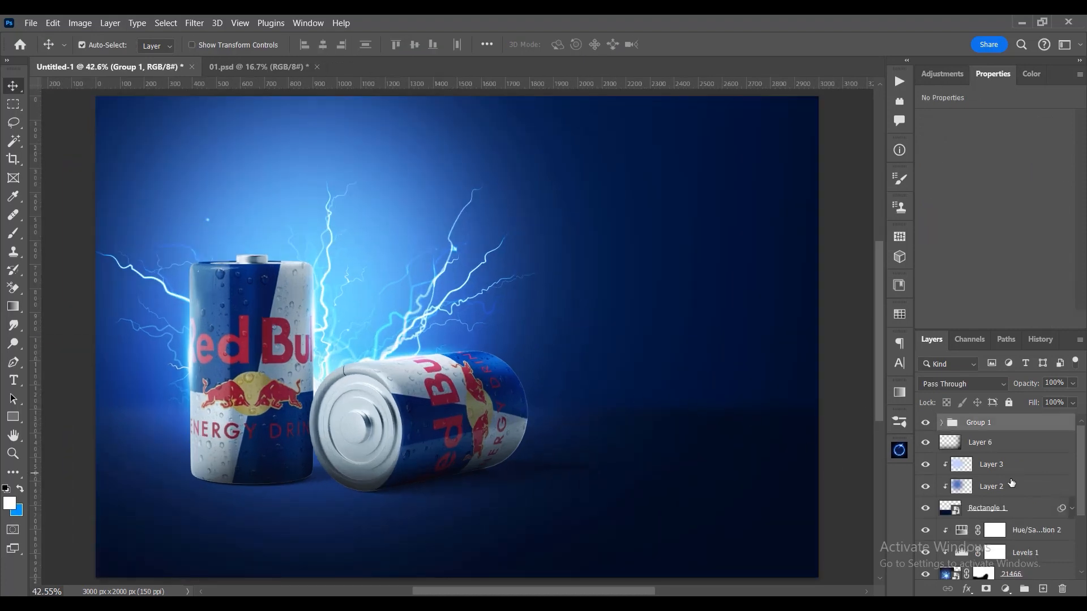
pyautogui.scroll(-3, 1012, 482)
pyautogui.keyDown('shift'); pyautogui.click(1036, 553); pyautogui.keyUp('shift')
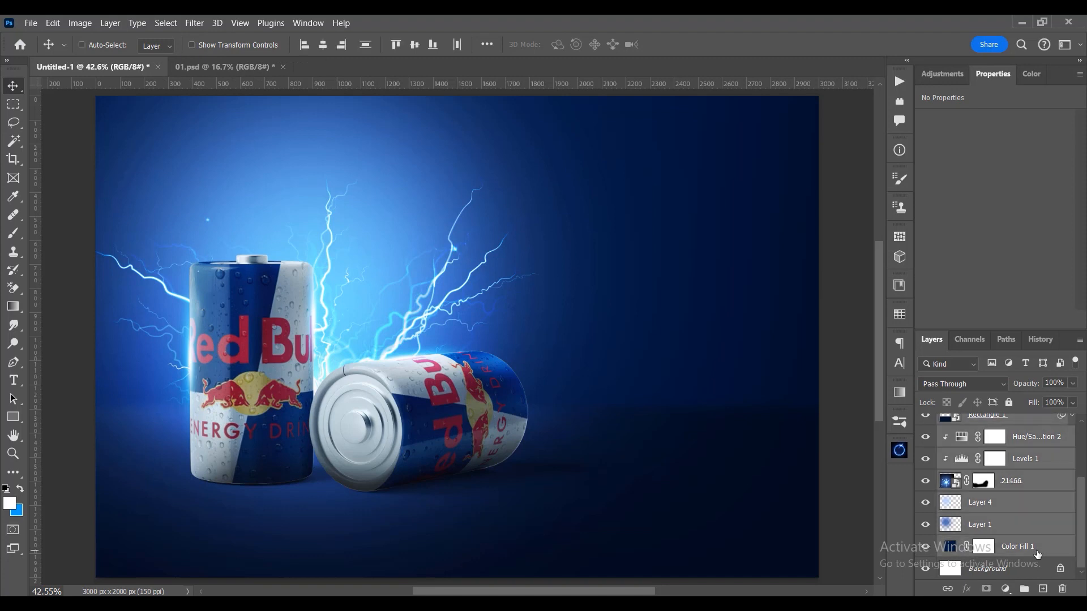
pyautogui.hotkey('ctrl', 'g')
# - Duplicate Group 2 and convert the copy to a smart object
pyautogui.hotkey('ctrl', 'j')
pyautogui.rightClick(1002, 422)
pyautogui.click(926, 211)
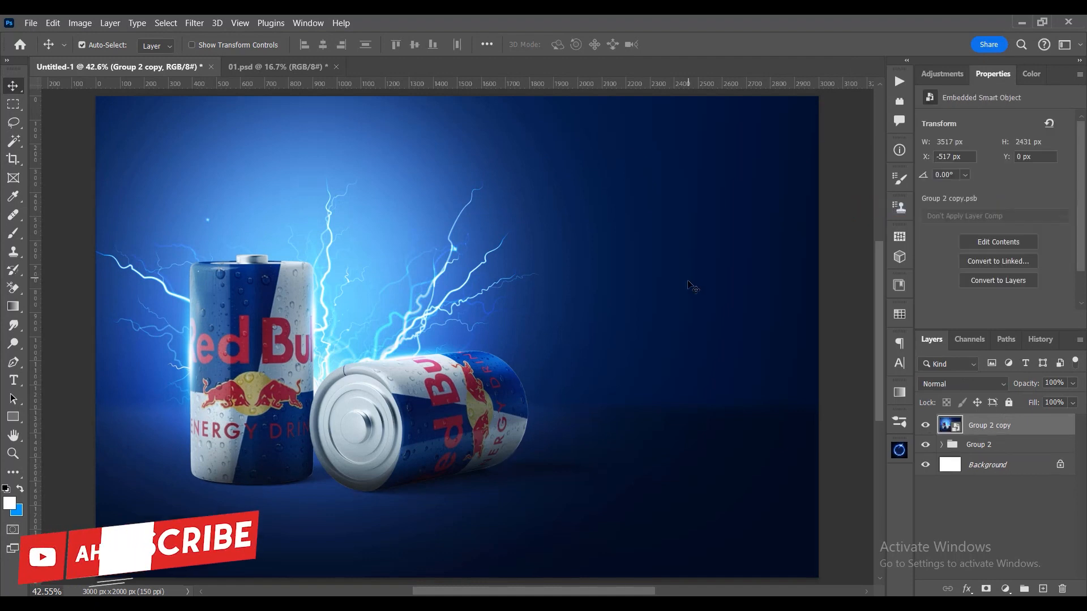
# - Mask Group 2 copy to the full canvas area and convert it to a smart object again
pyautogui.click(10, 108)
pyautogui.moveTo(96, 91); pyautogui.dragTo(798, 521)
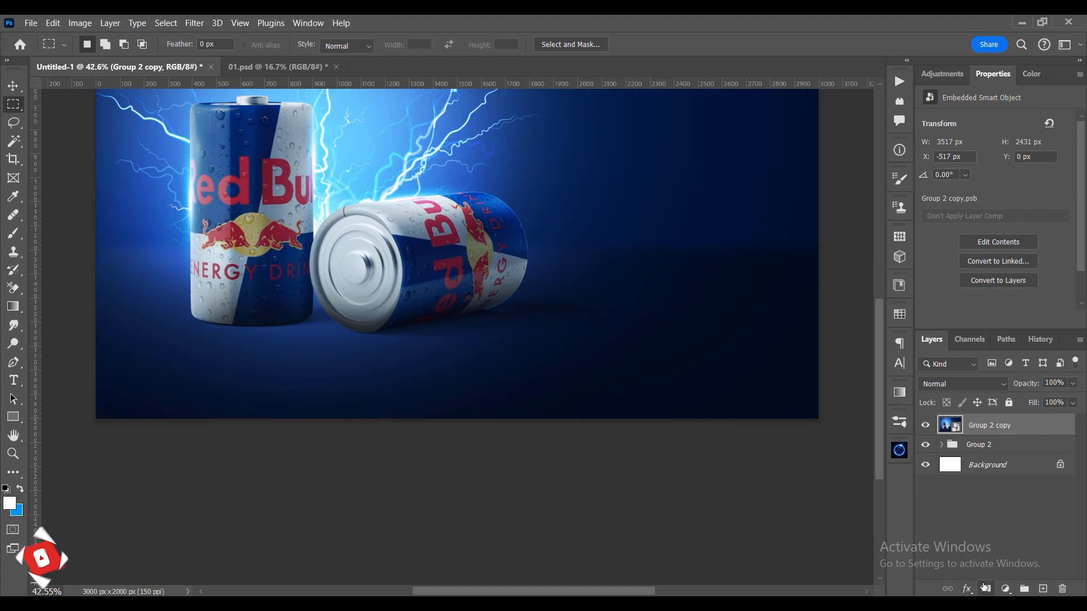
pyautogui.click(985, 588)
pyautogui.rightClick(1036, 434)
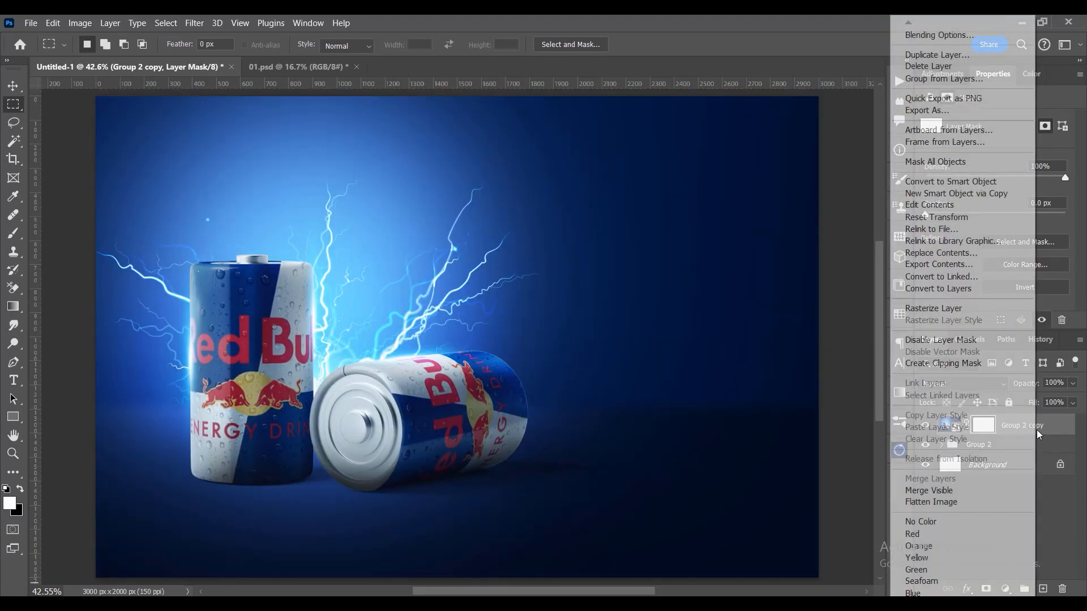
pyautogui.click(956, 182)
# - Open Group 2 copy in the Nik Collection's Color Efex Pro 4 filter
pyautogui.click(23, 86)
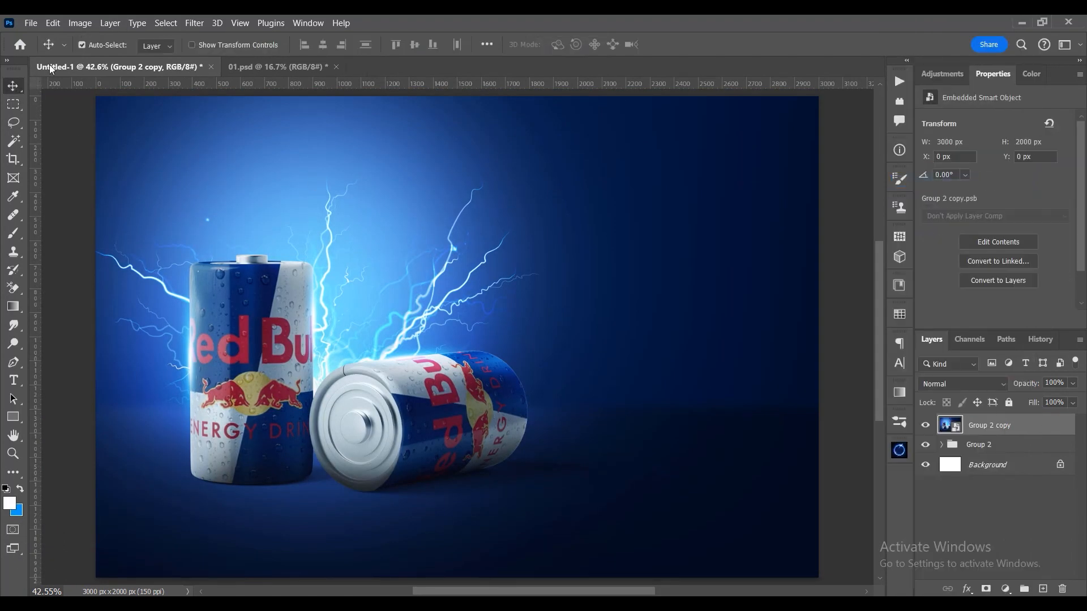
pyautogui.click(192, 26)
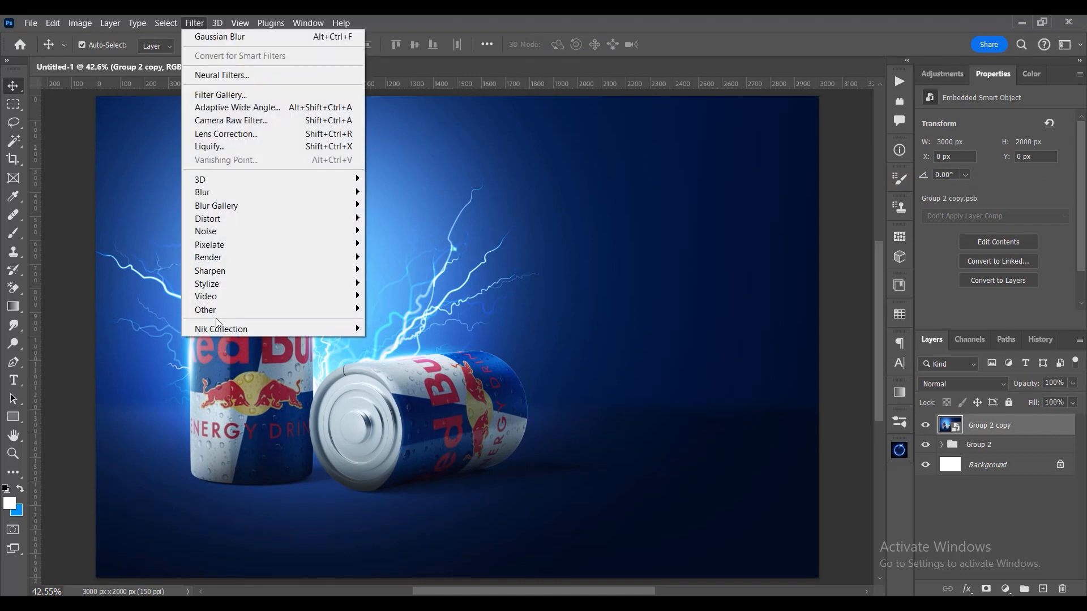
pyautogui.moveTo(221, 329)
pyautogui.click(396, 342)
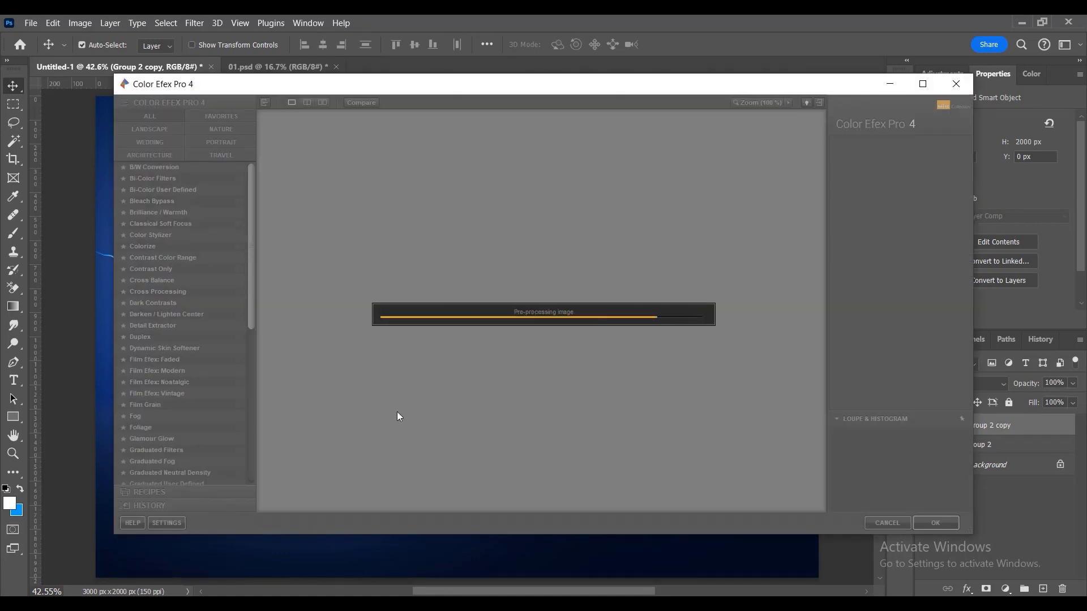
pyautogui.click(628, 354)
# - Try the Glamour Glow filter with Glow 43%, Saturation -29% and Glow Warmth -22%
pyautogui.click(192, 439)
pyautogui.moveTo(899, 215); pyautogui.dragTo(893, 211)
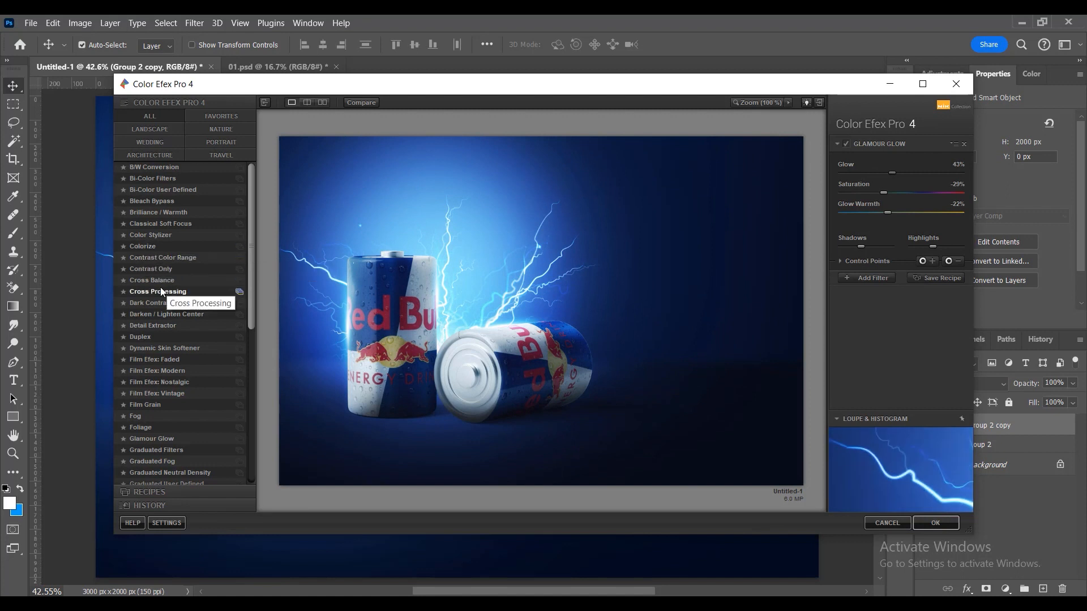
# - Apply the Detail Extractor filter at 3% with raised saturation and reduced contrast, and compare the image with the layer hidden and shown
pyautogui.click(159, 324)
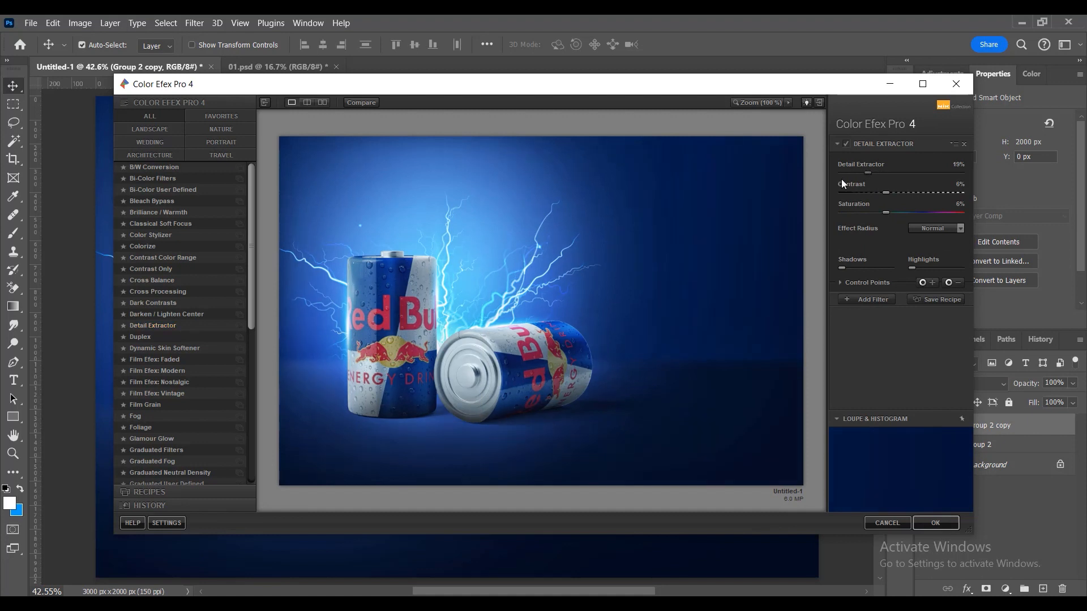
pyautogui.moveTo(859, 172); pyautogui.dragTo(845, 174)
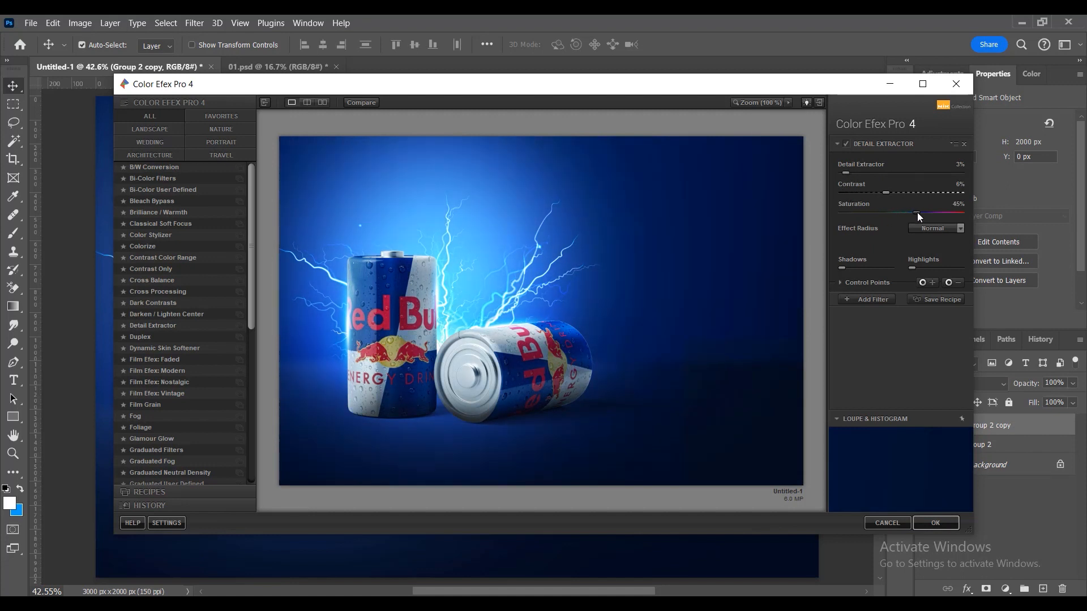
pyautogui.moveTo(875, 216); pyautogui.dragTo(894, 216)
pyautogui.moveTo(886, 196)
pyautogui.mouseDown()
pyautogui.moveTo(902, 196)
pyautogui.moveTo(874, 194)
pyautogui.mouseUp()
pyautogui.click(947, 526)
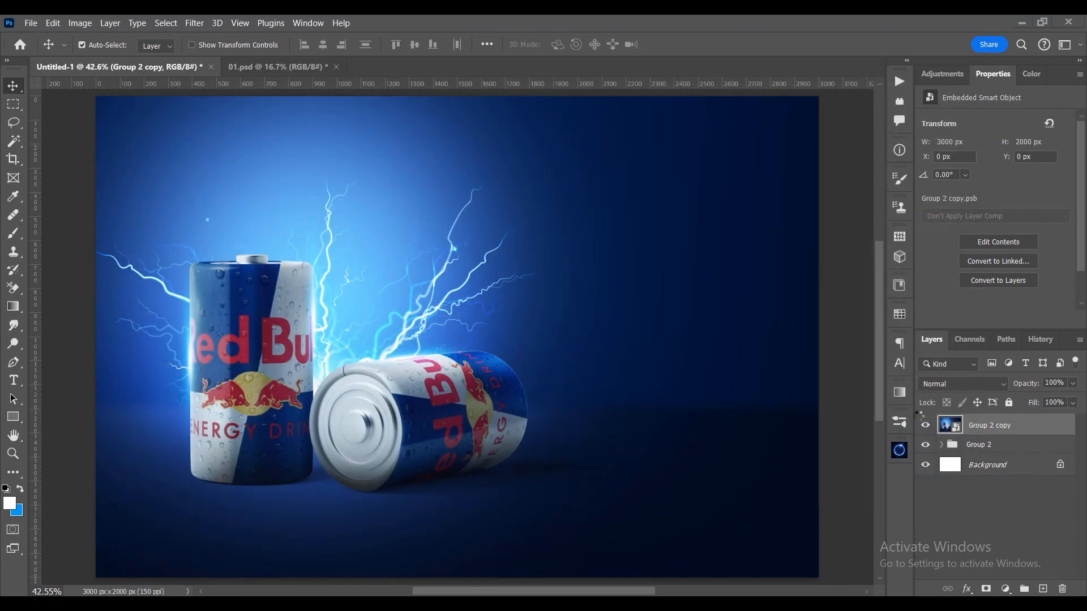
pyautogui.click(927, 427)
pyautogui.click(926, 427)
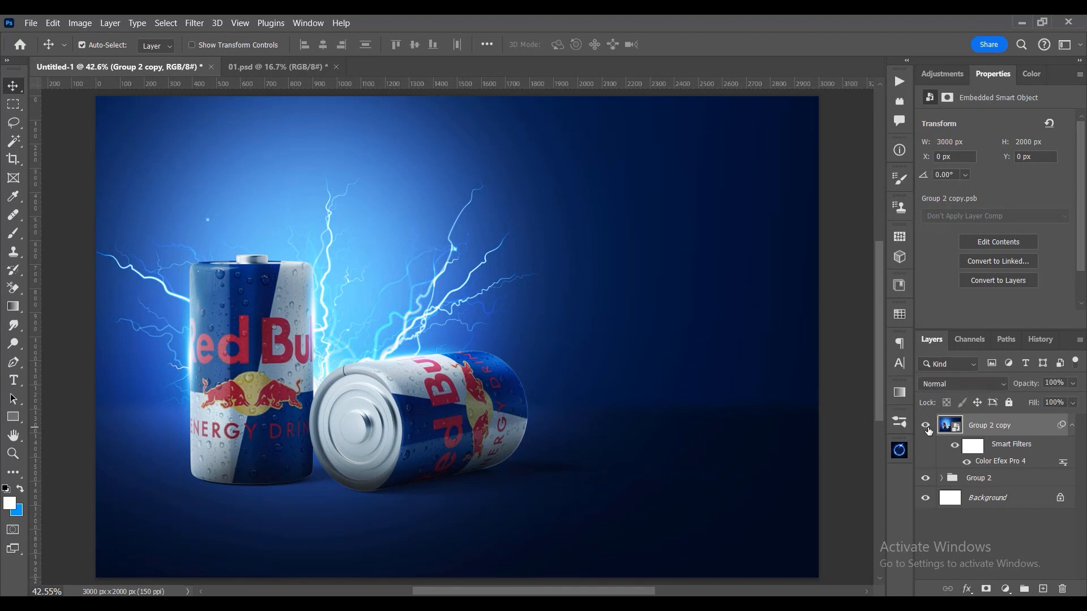
# - Open the Camera Raw Filter on Group 2 copy and set the Optics vignette to -47
pyautogui.click(195, 24)
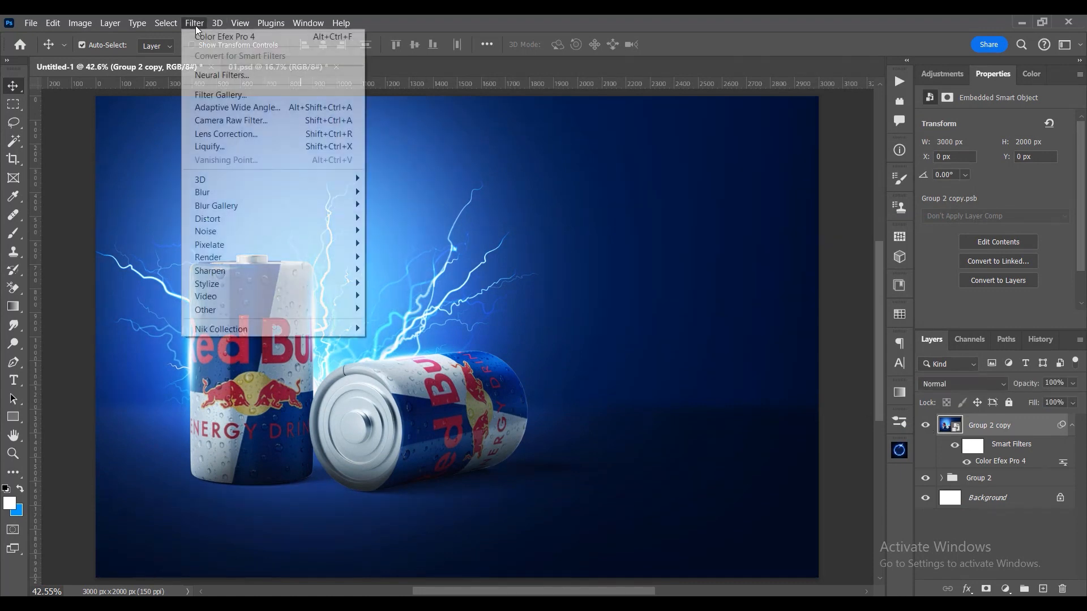
pyautogui.click(236, 123)
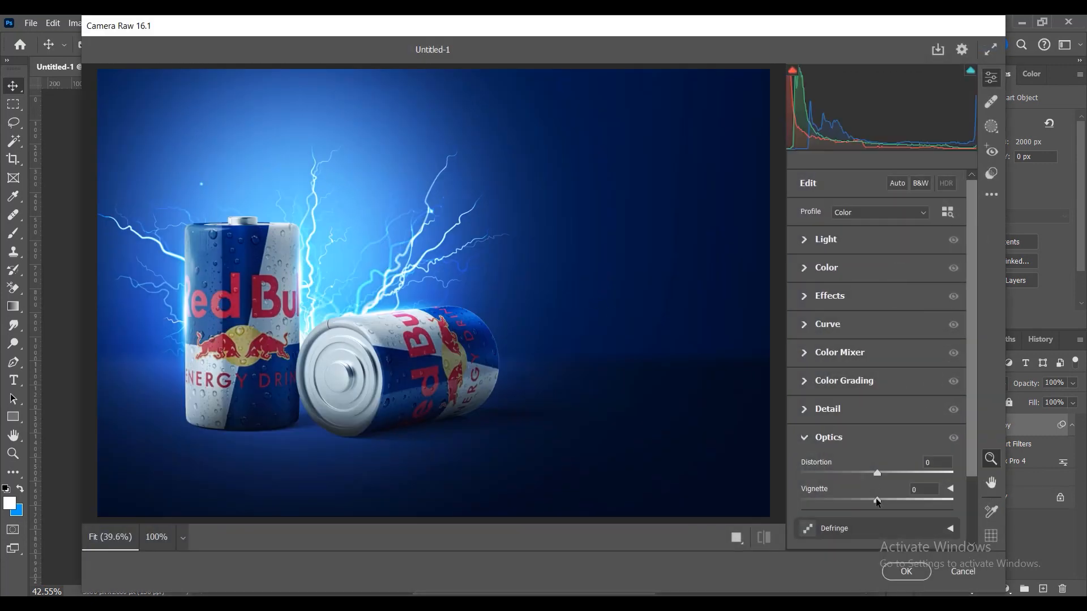
pyautogui.moveTo(877, 502); pyautogui.dragTo(838, 502)
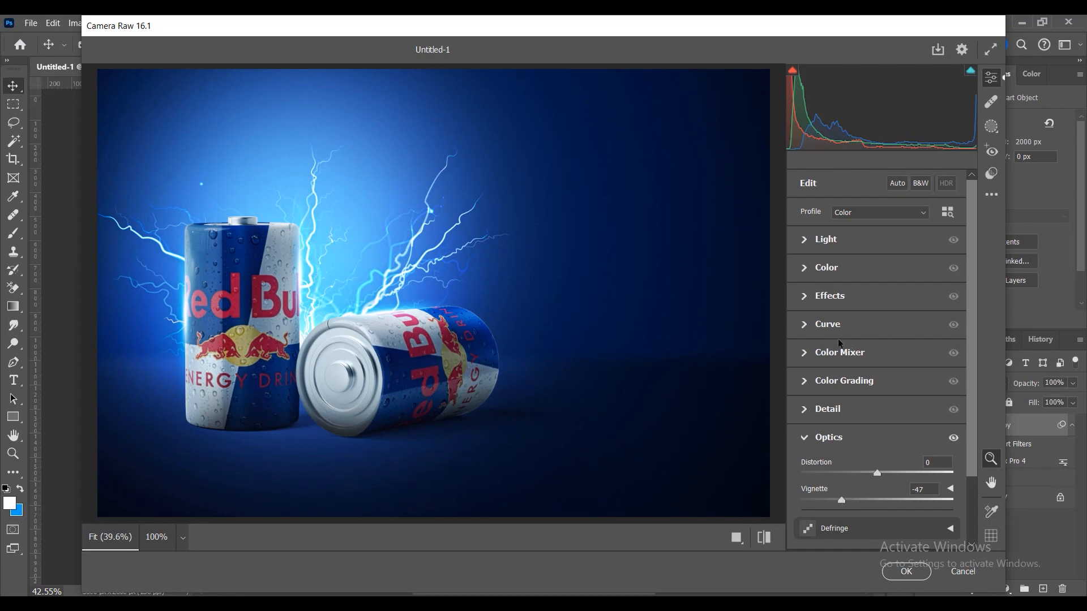
# - Set the Camera Raw colour values to Temperature -7, Vibrance +26 and Saturation -26
pyautogui.click(831, 267)
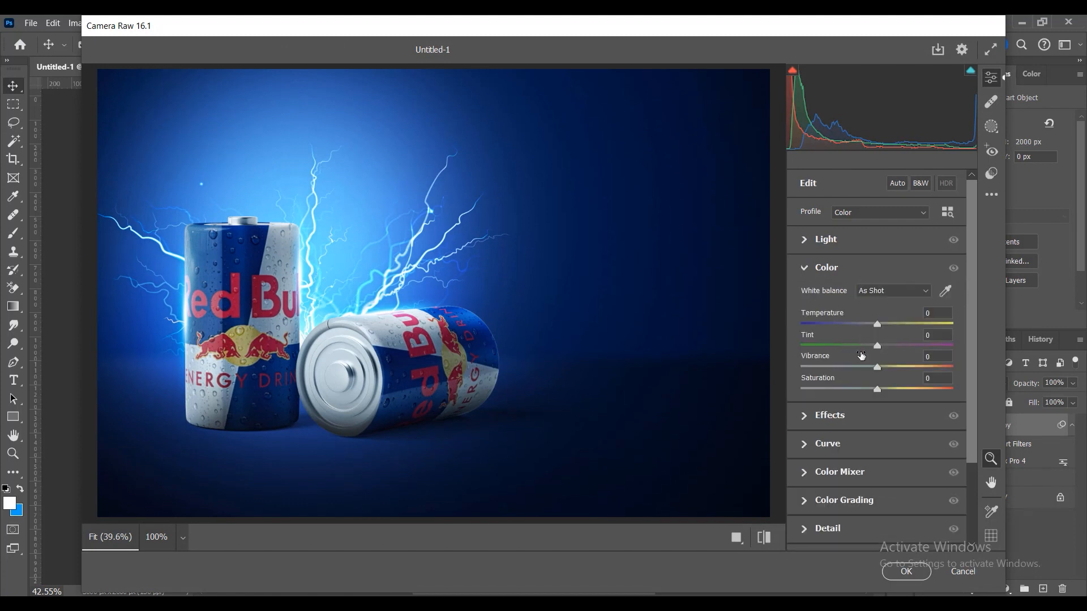
pyautogui.moveTo(871, 327)
pyautogui.mouseDown()
pyautogui.moveTo(891, 324)
pyautogui.moveTo(872, 325)
pyautogui.mouseUp()
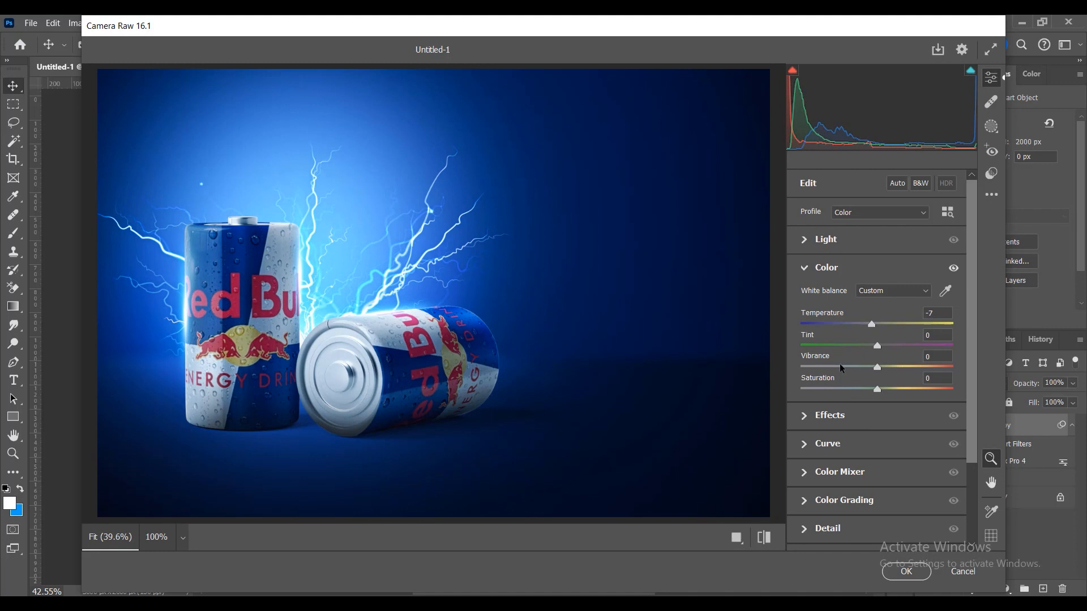
pyautogui.click(836, 423)
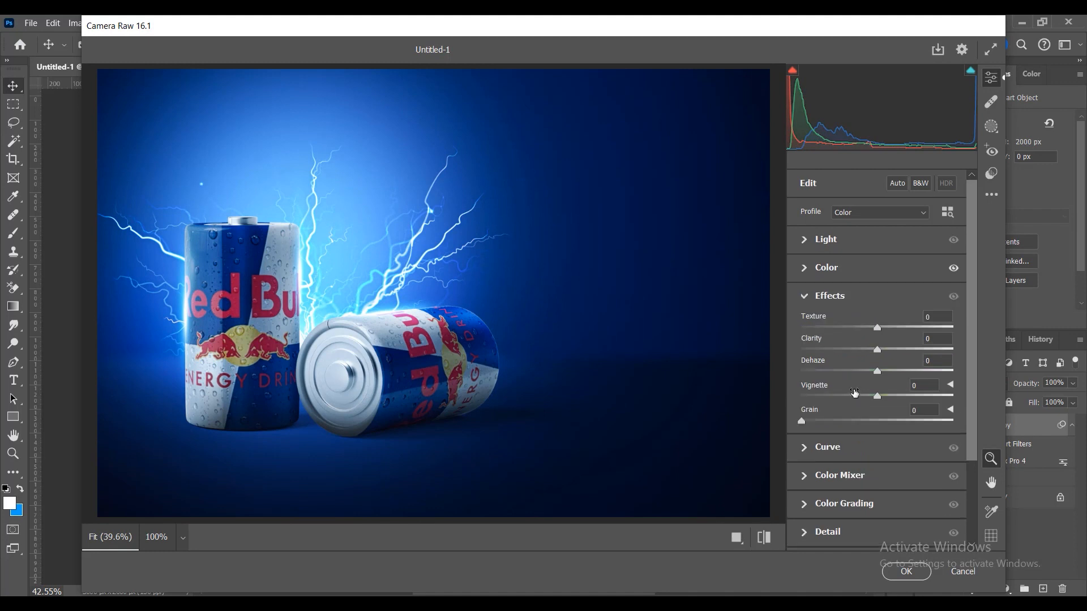
pyautogui.click(826, 277)
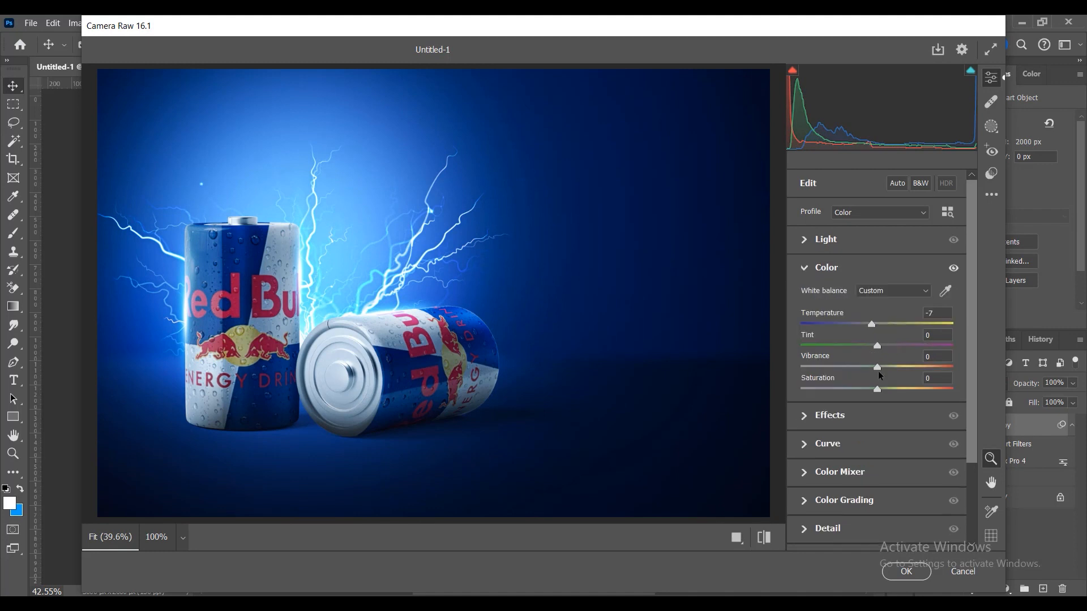
pyautogui.moveTo(877, 372); pyautogui.dragTo(857, 389)
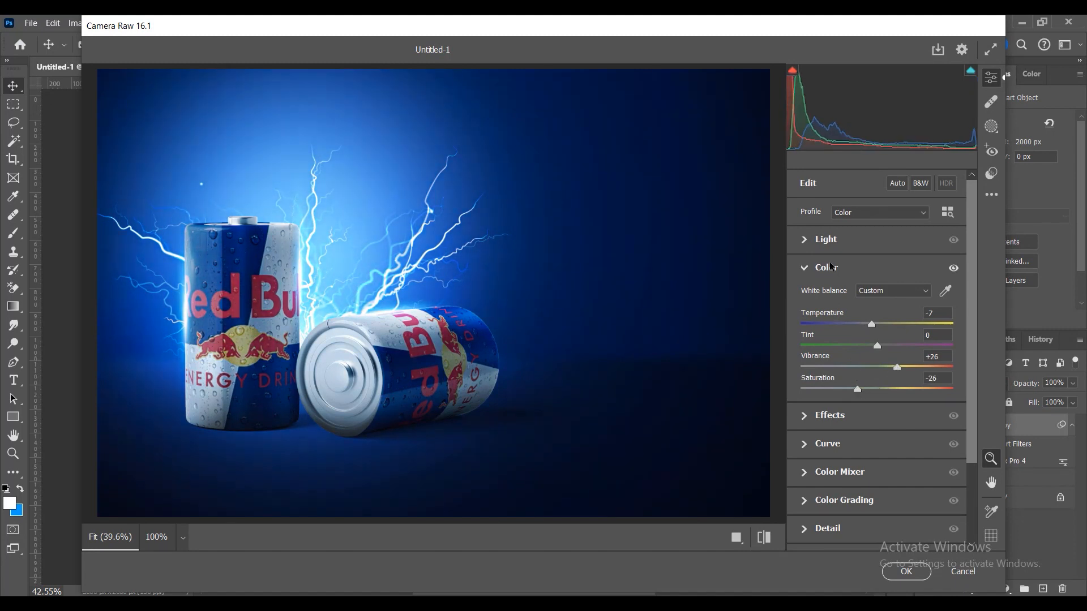
# - Set the Camera Raw light values to Contrast +11 and Exposure -0.15
pyautogui.click(826, 241)
pyautogui.moveTo(879, 295); pyautogui.dragTo(886, 294)
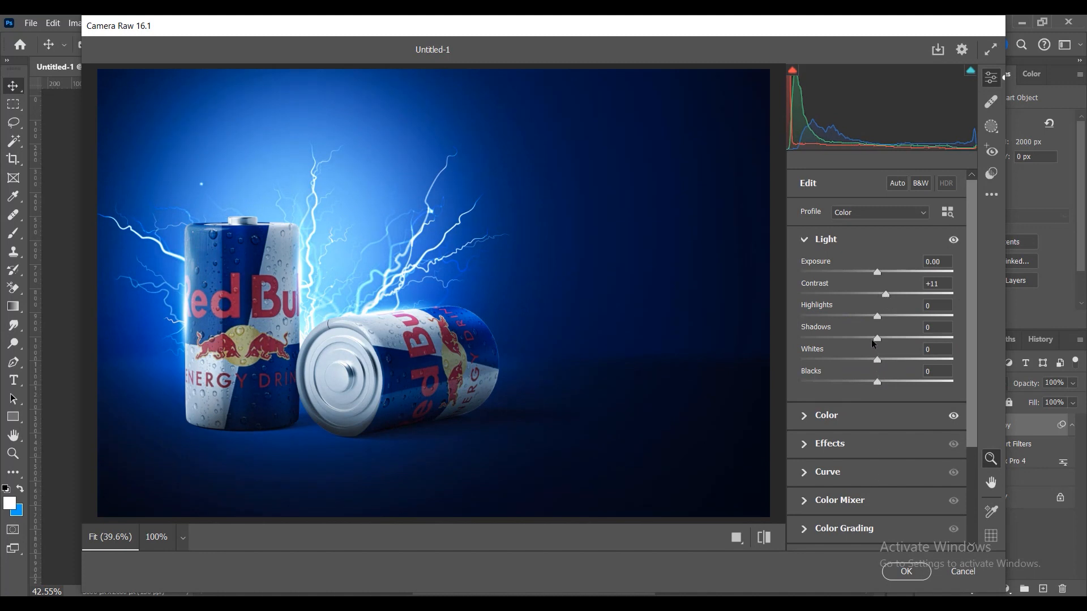
pyautogui.moveTo(877, 274); pyautogui.dragTo(874, 274)
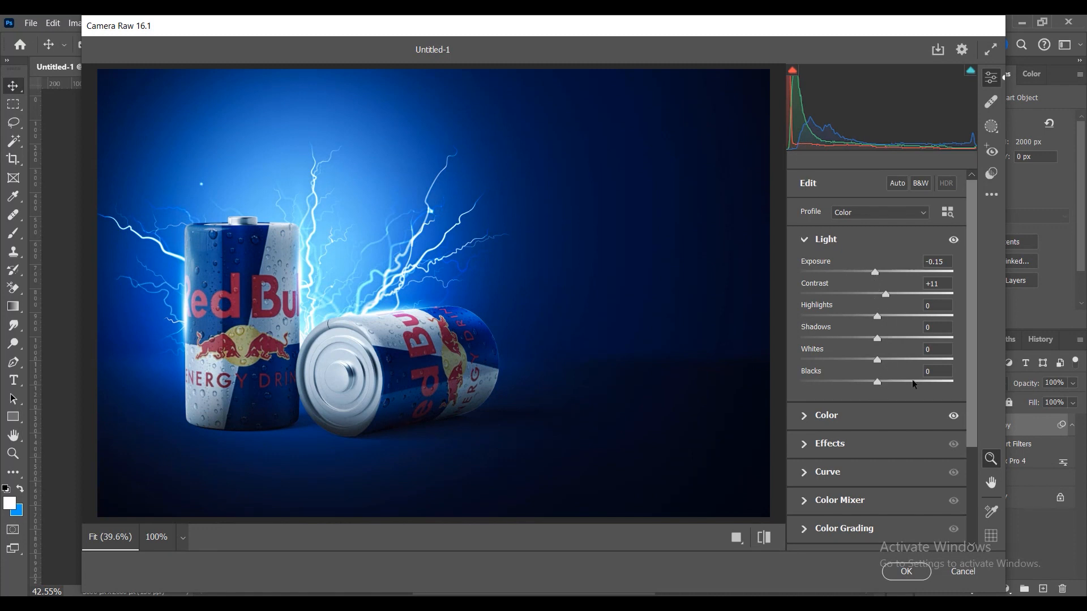
# - Set the Camera Raw Exposure to +0.05 and apply the filter to Group 2 copy
pyautogui.moveTo(875, 272); pyautogui.dragTo(878, 274)
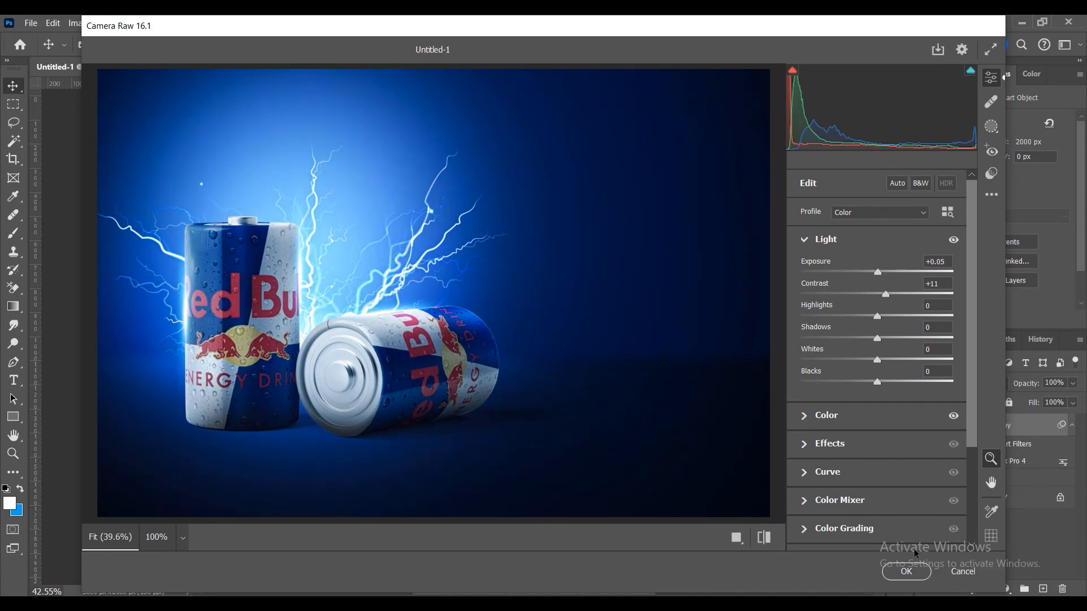
pyautogui.click(911, 572)
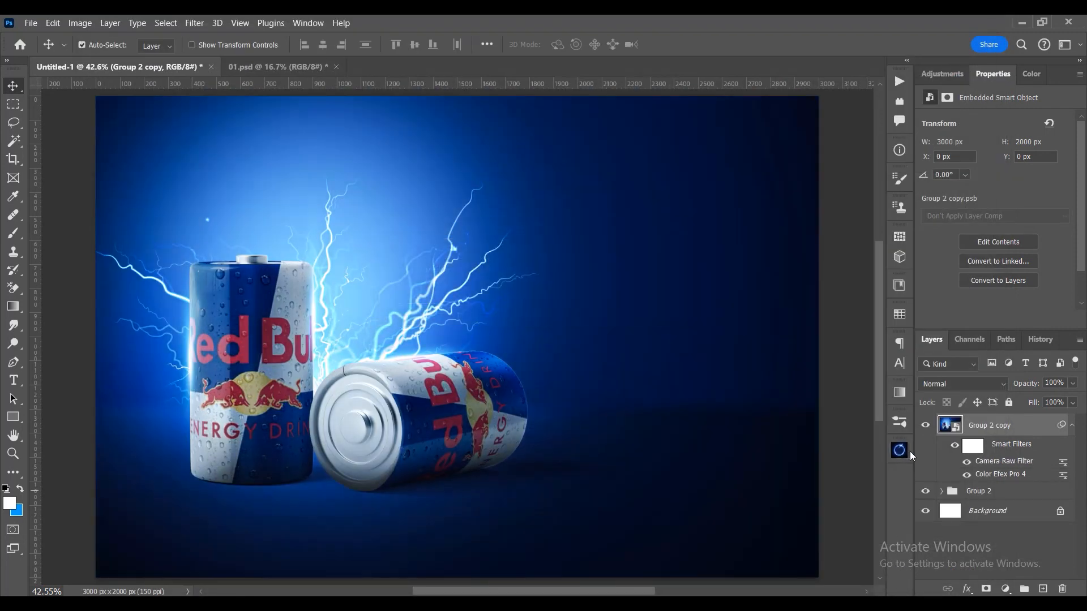
# - Compare the image with the Group 2 copy layer hidden and shown, and collapse its smart filter list
pyautogui.click(925, 427)
pyautogui.click(925, 428)
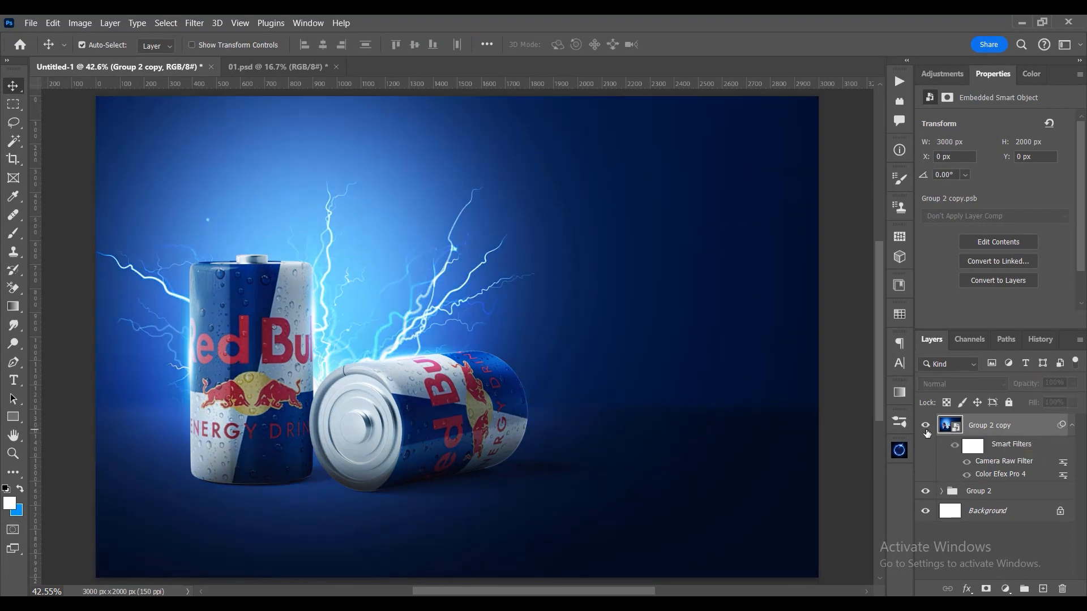
pyautogui.click(925, 428)
pyautogui.click(925, 427)
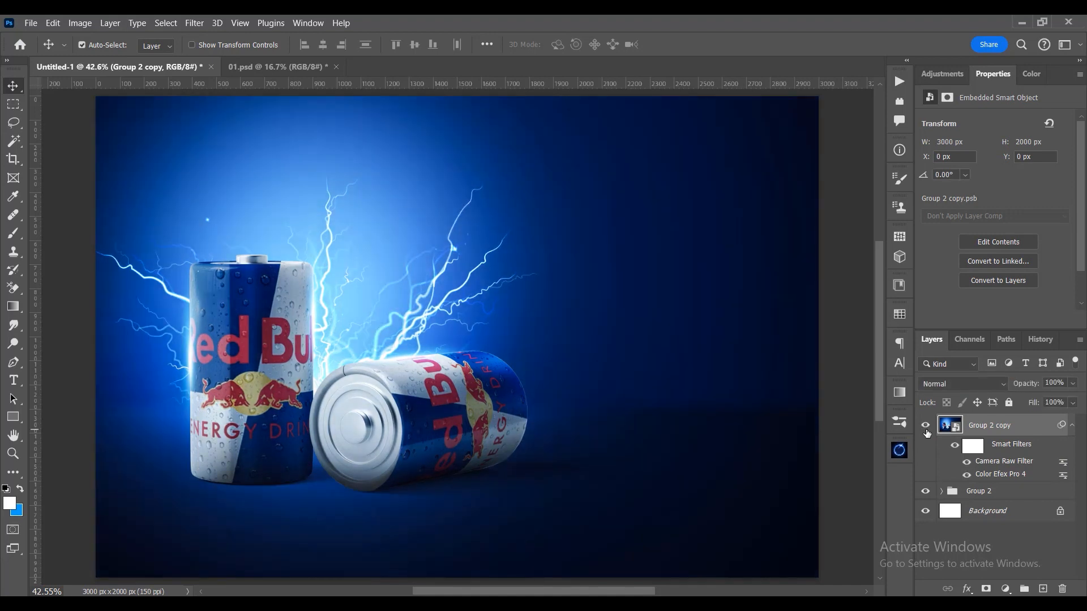
pyautogui.click(925, 428)
pyautogui.click(925, 428)
pyautogui.scroll(-2, 556, 363)
pyautogui.scroll(1, 556, 363)
pyautogui.hotkey('ctrl', '0')
pyautogui.click(1072, 425)
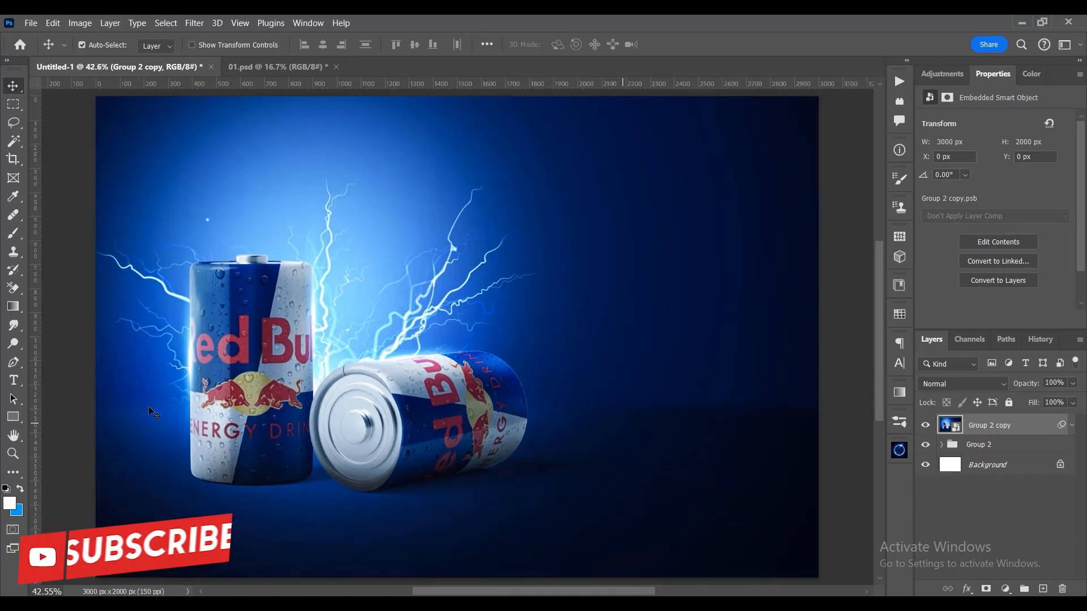
# - Add a horizontal text layer reading "اشحن" in the empty dark area beside the cans
pyautogui.press('t')
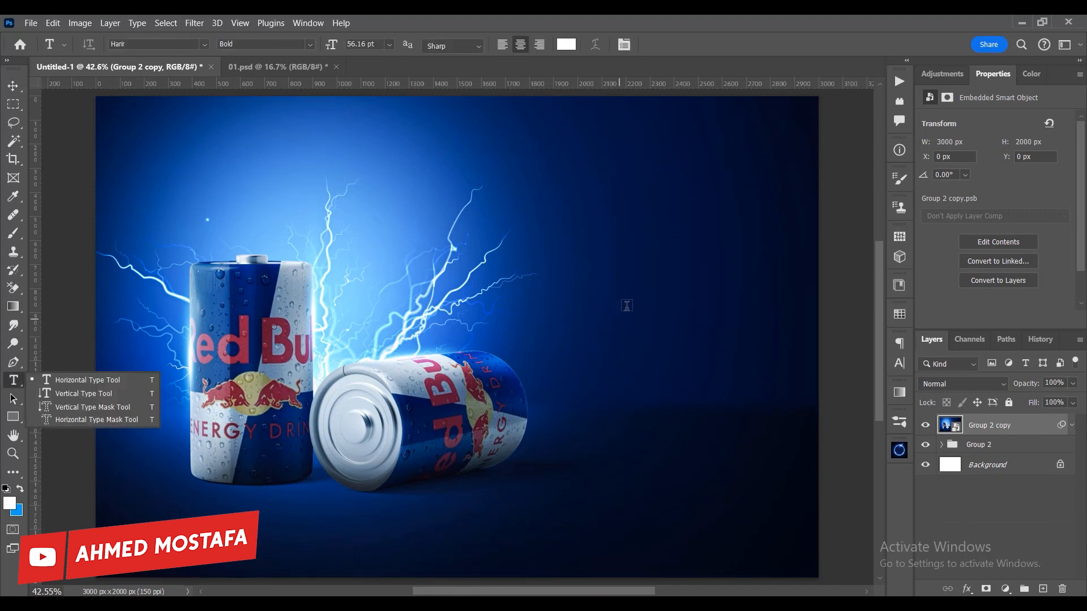
pyautogui.click(626, 306)
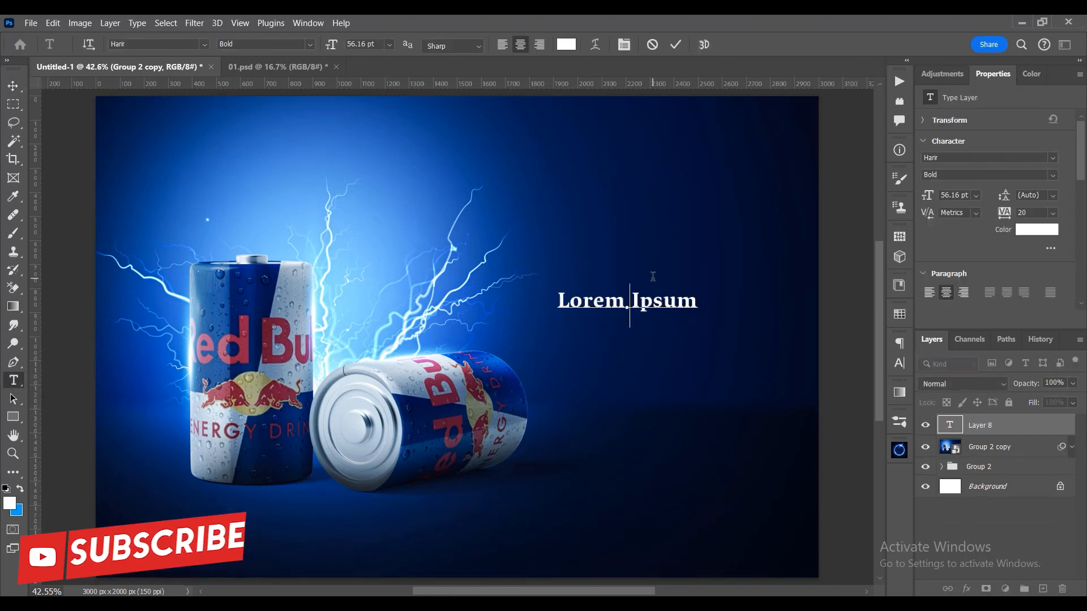
pyautogui.press('BackSpace')
pyautogui.write('اشحن')
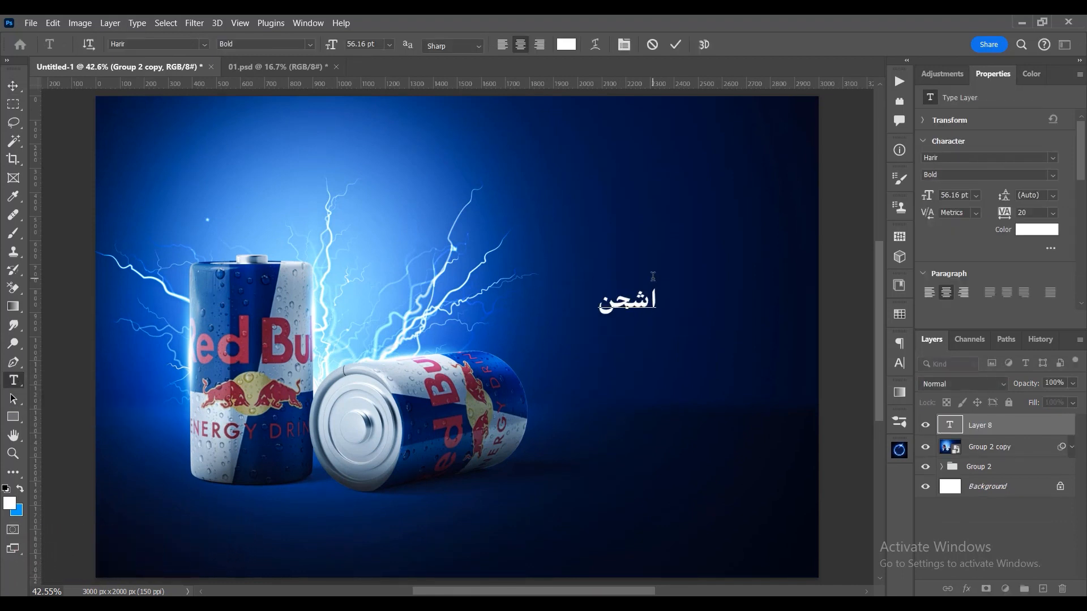
# - Preview the Arabic typefaces on the word "اشحن" and set its font to Rawaj Heavy
pyautogui.hotkey('ctrl', 'a')
pyautogui.click(204, 44)
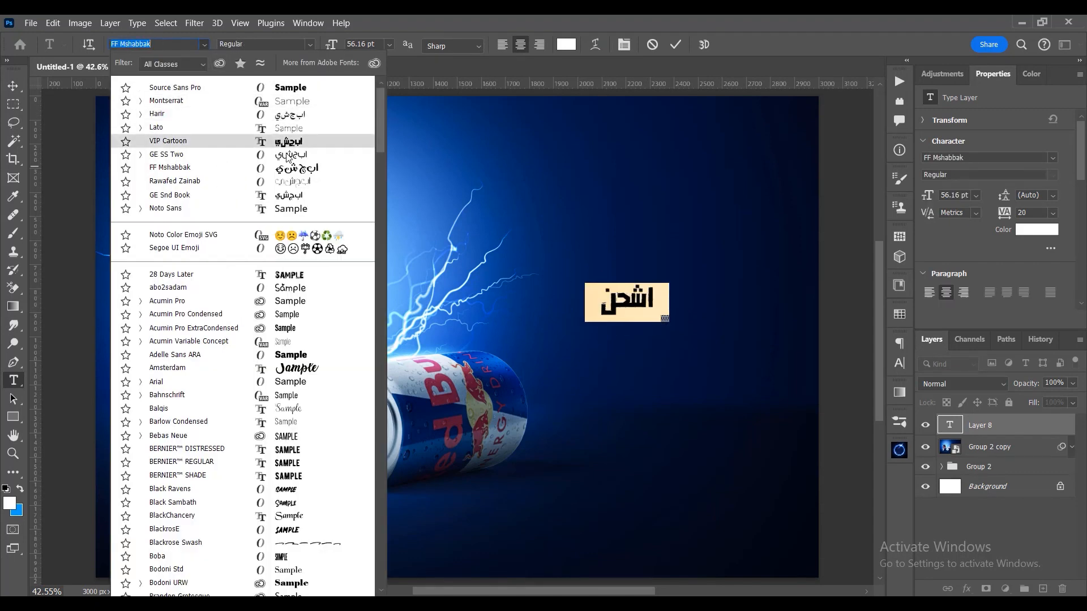
pyautogui.press('Down')
pyautogui.press('Down')
pyautogui.press('Down')
pyautogui.press('Down')
pyautogui.press('Down')
pyautogui.press('Down')
pyautogui.press('Down')
pyautogui.press('Down')
pyautogui.press('Down')
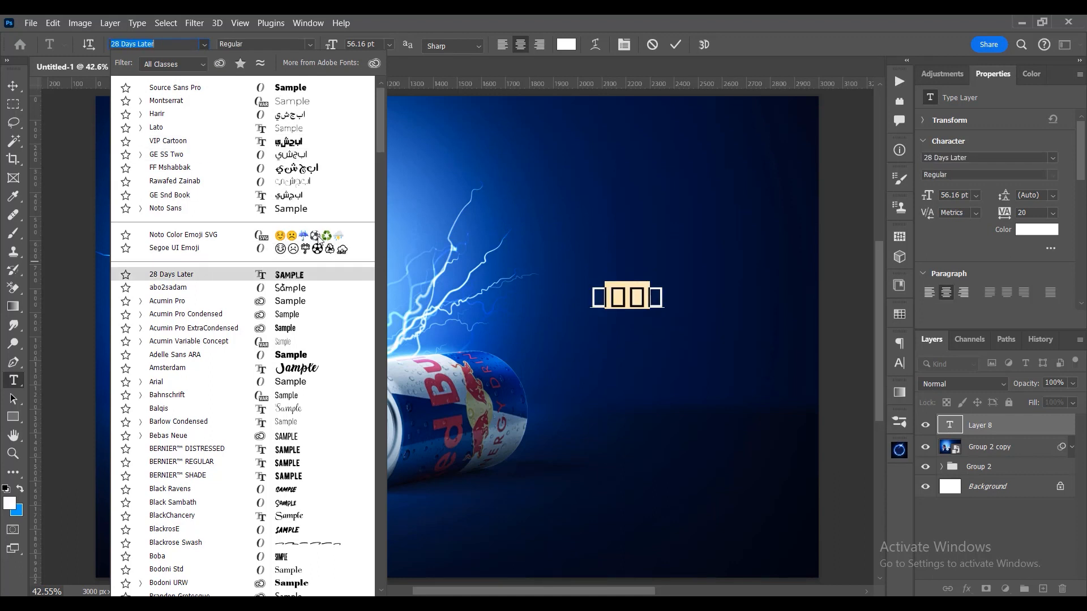
pyautogui.moveTo(378, 157); pyautogui.dragTo(378, 421)
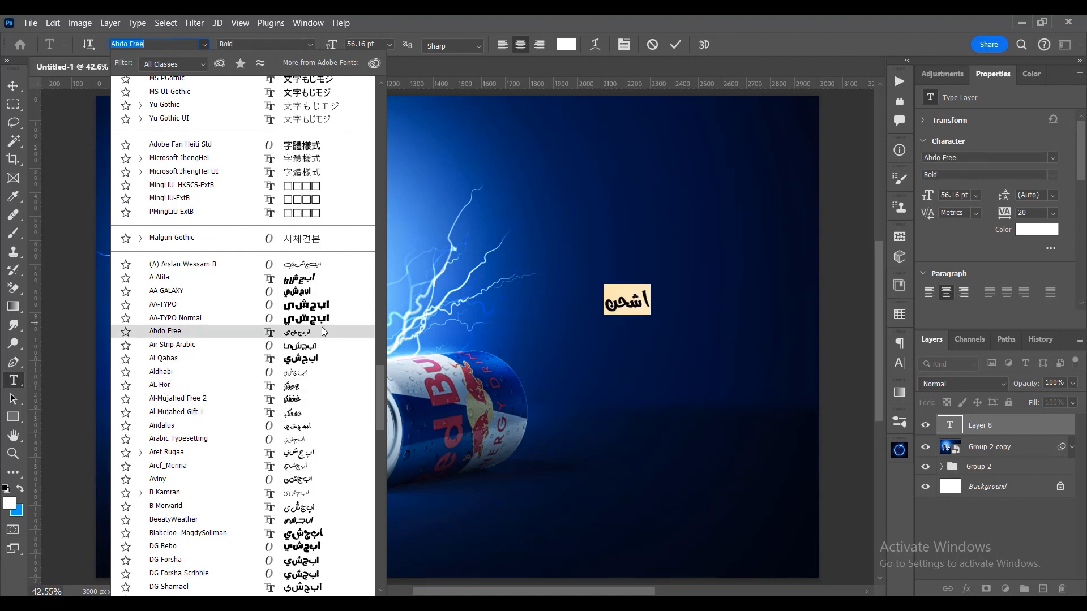
pyautogui.scroll(-2, 320, 432)
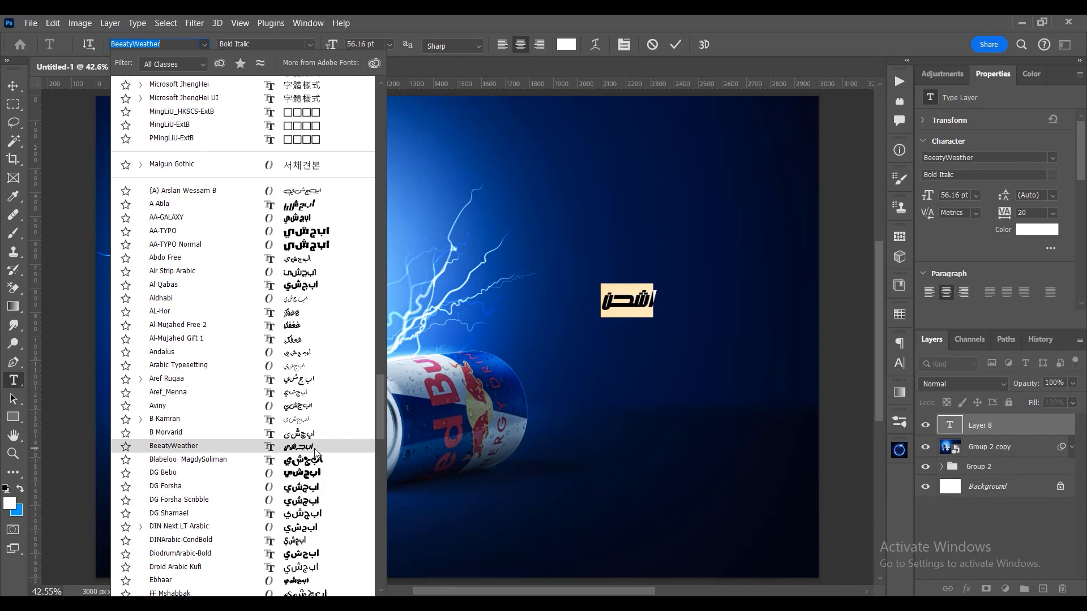
pyautogui.scroll(-4, 314, 448)
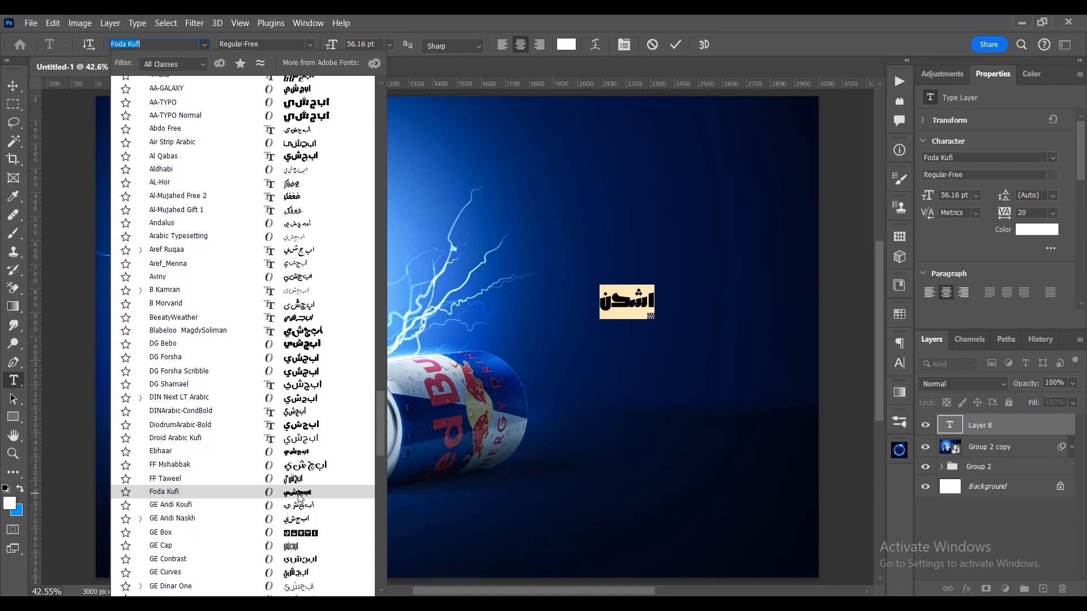
pyautogui.scroll(-2, 300, 497)
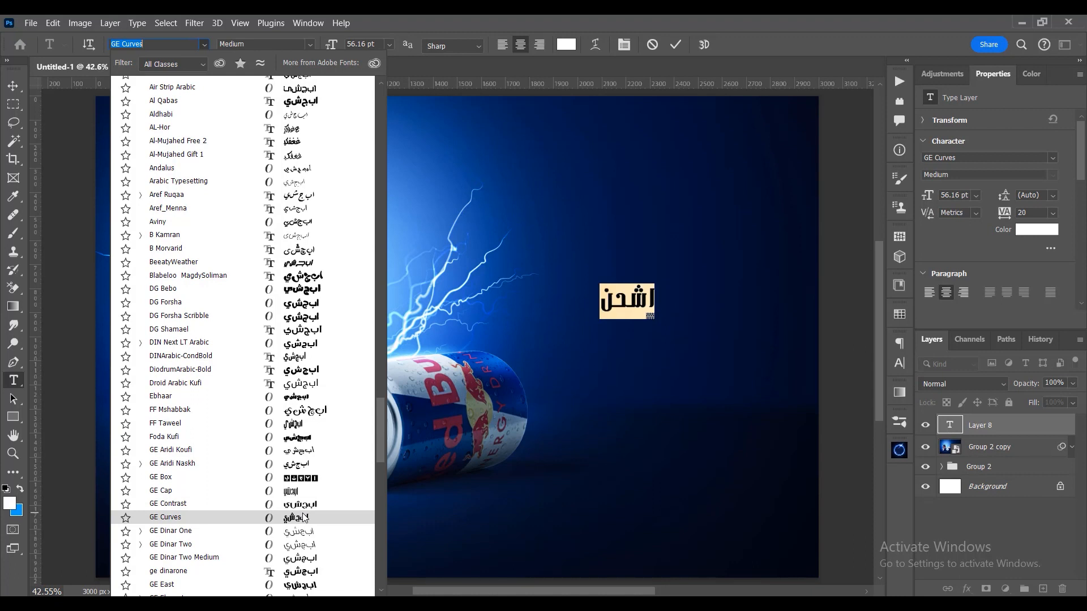
pyautogui.scroll(-9, 303, 517)
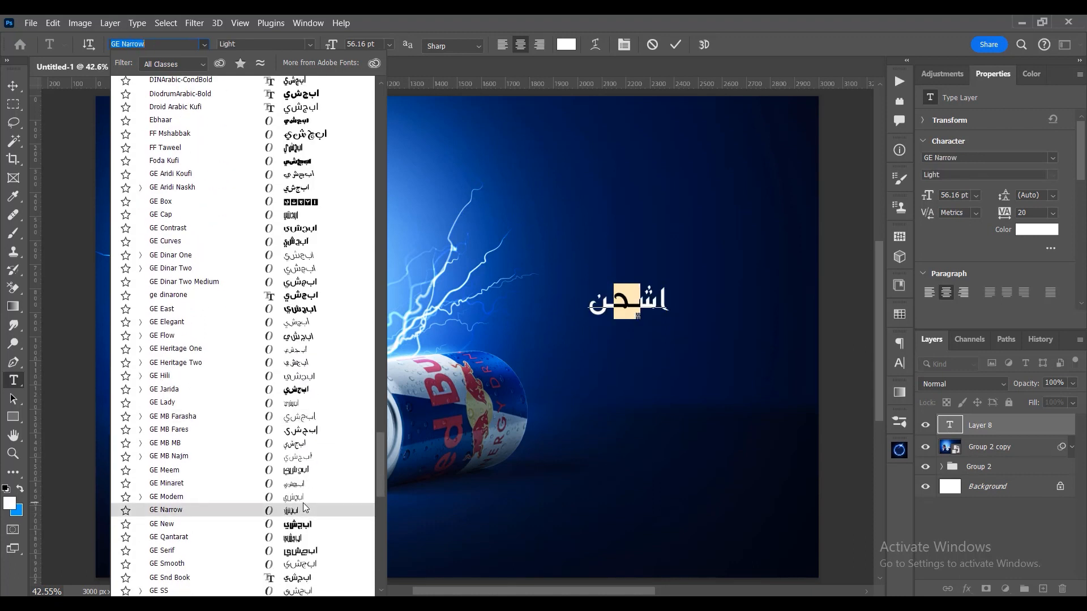
pyautogui.scroll(-3, 304, 506)
pyautogui.scroll(-7, 304, 506)
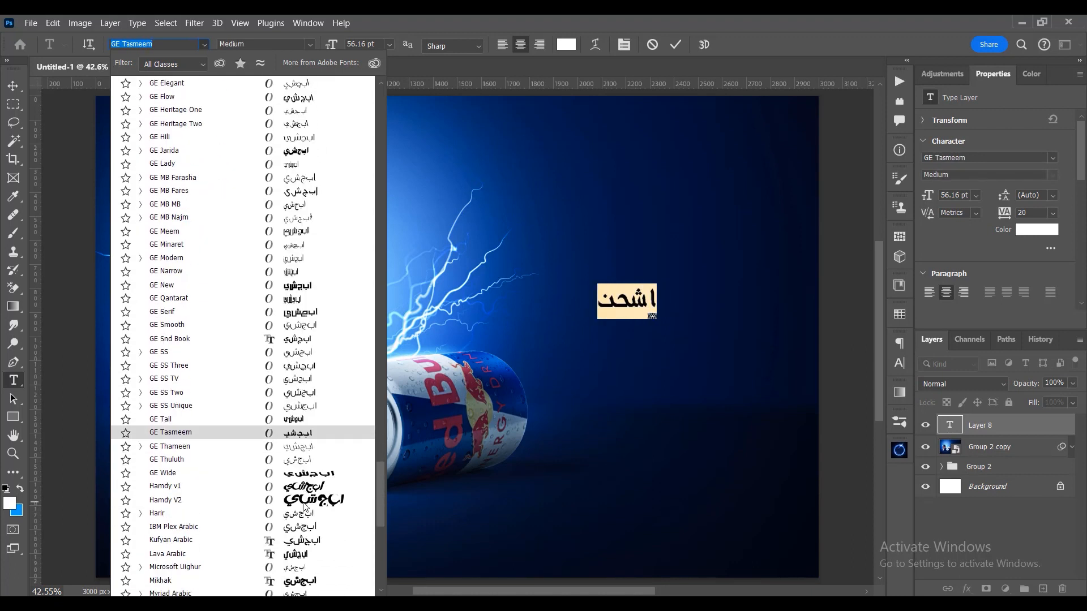
pyautogui.scroll(-3, 304, 496)
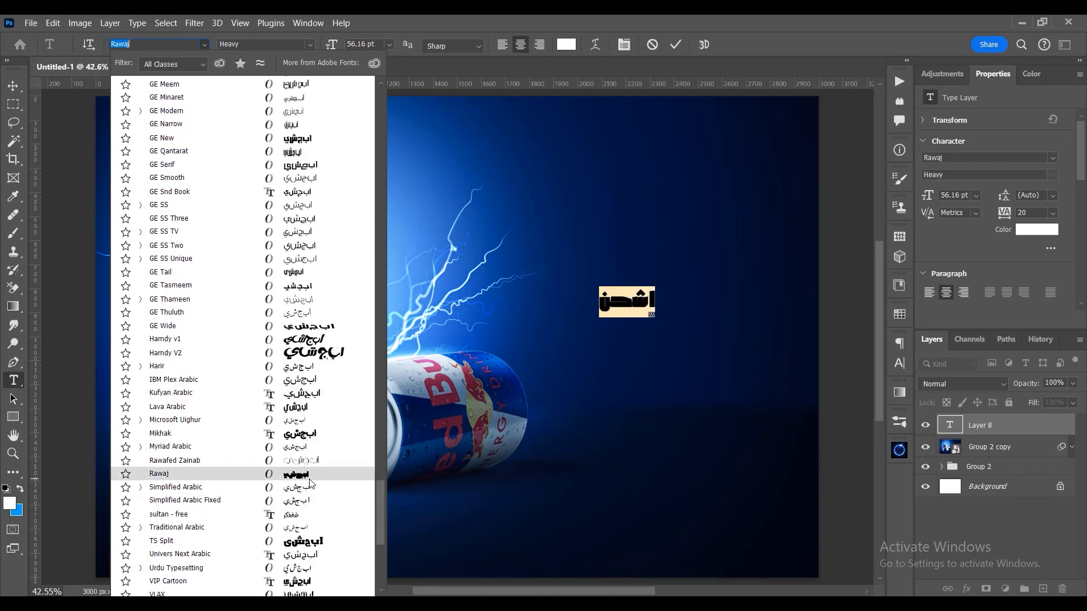
pyautogui.click(310, 478)
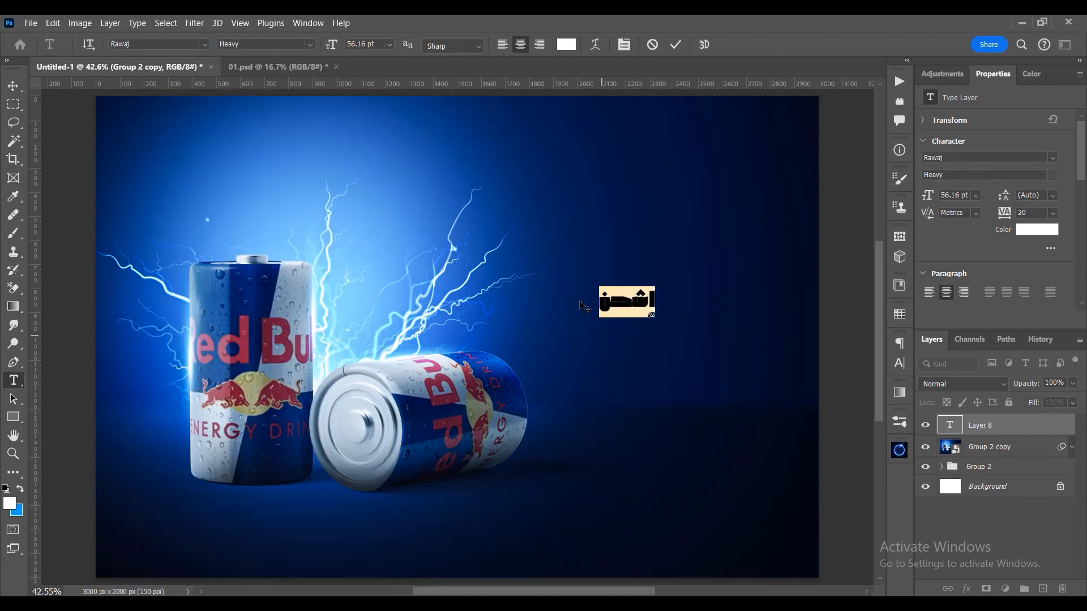
# - Set the size of the "اشحن" text to 162 pt and commit the text edit
pyautogui.moveTo(332, 44); pyautogui.dragTo(409, 50)
pyautogui.press('Return')
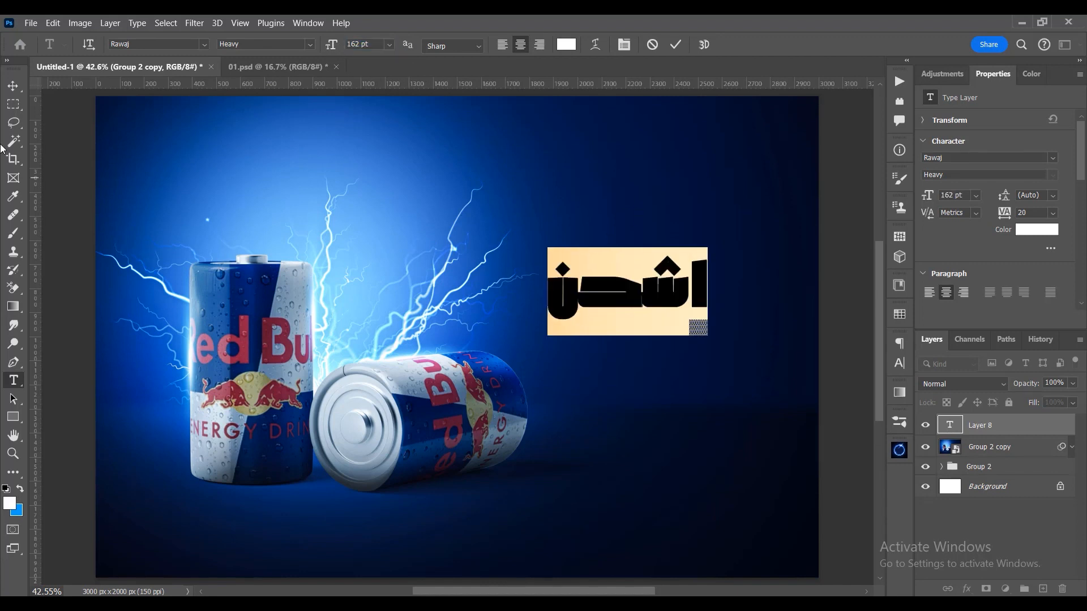
pyautogui.click(419, 185)
# - Select the word "اشحن" again and preview other Arabic typefaces on it
pyautogui.doubleClick(627, 292)
pyautogui.click(205, 43)
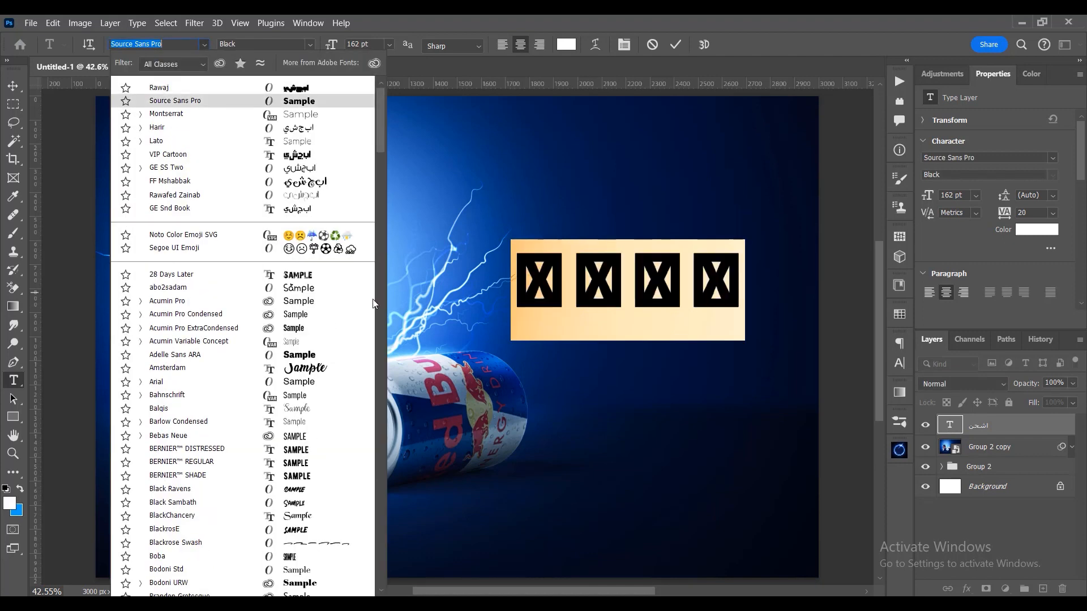
pyautogui.scroll(-2, 243, 391)
pyautogui.moveTo(378, 155); pyautogui.dragTo(362, 419)
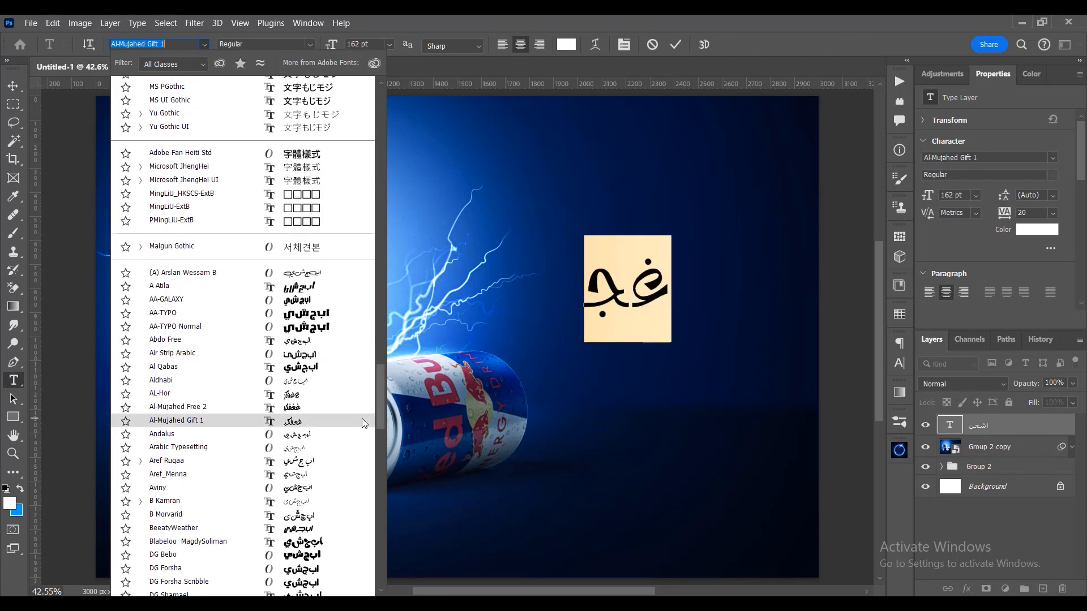
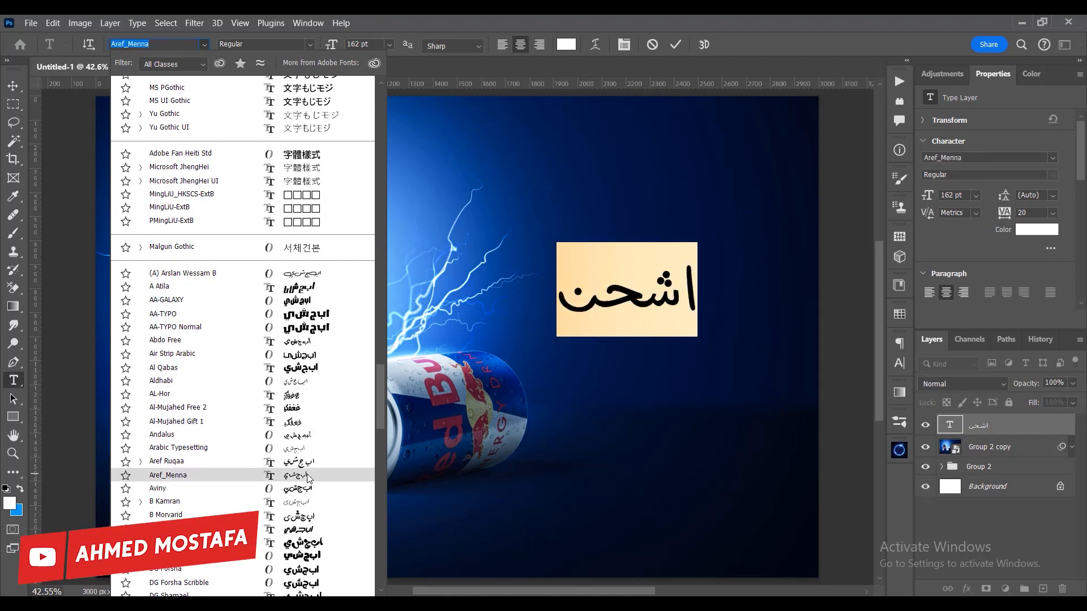
# - Set the font of "اشحن" to BeeatyWeather Bold Italic and move the word farther away from the cans
pyautogui.click(311, 530)
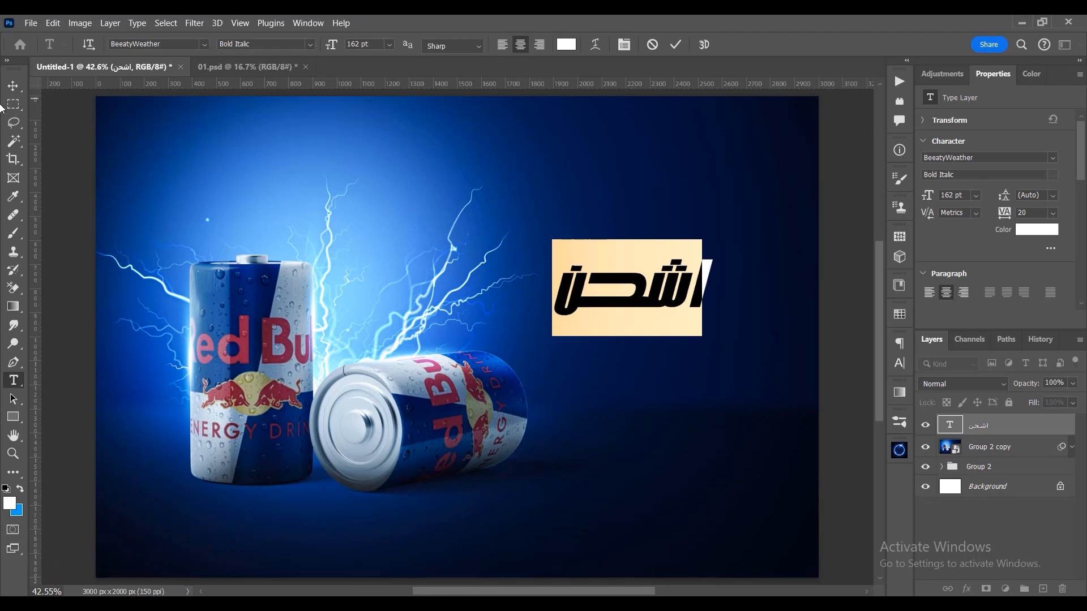
pyautogui.click(13, 85)
pyautogui.moveTo(674, 302); pyautogui.dragTo(713, 295)
# - Enlarge "اشحن" to 216 pt and stretch the word with kashida extenders on both sides of the letter ح
pyautogui.press('t')
pyautogui.click(698, 282)
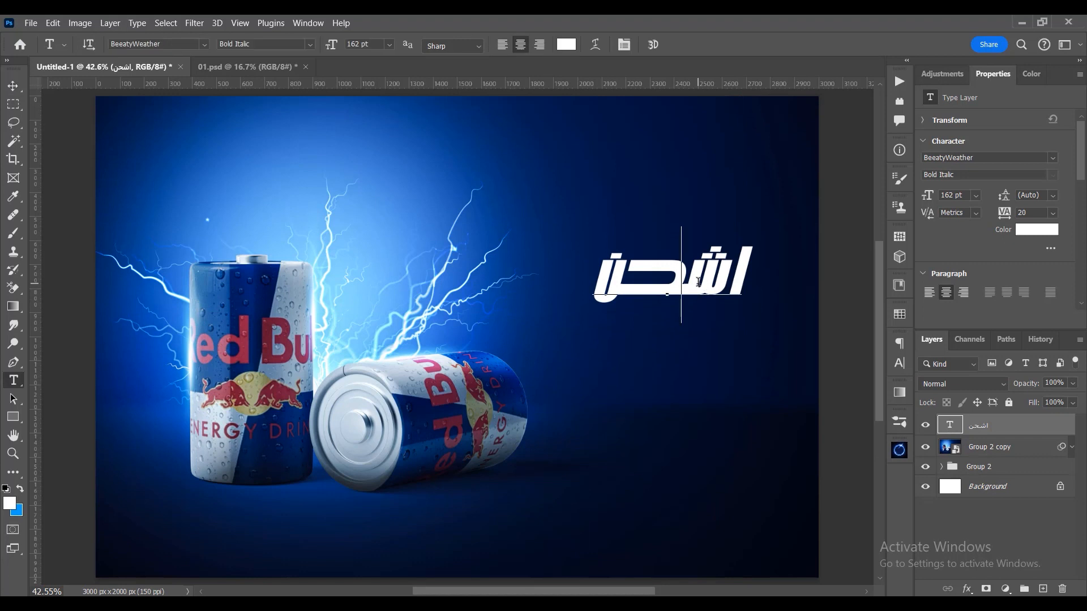
pyautogui.doubleClick(670, 272)
pyautogui.moveTo(338, 49); pyautogui.dragTo(372, 48)
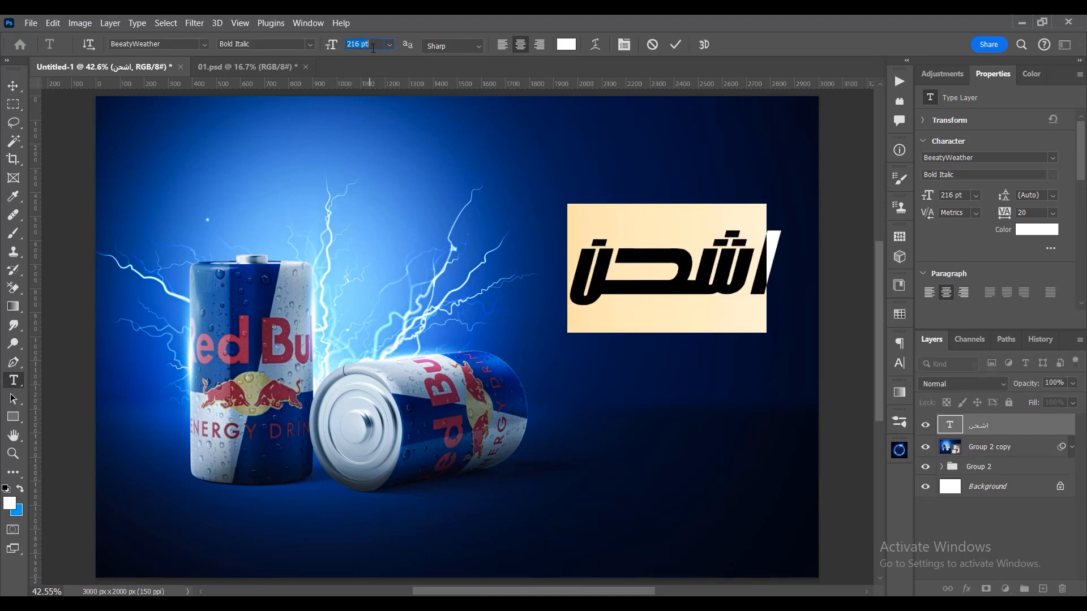
pyautogui.click(691, 297)
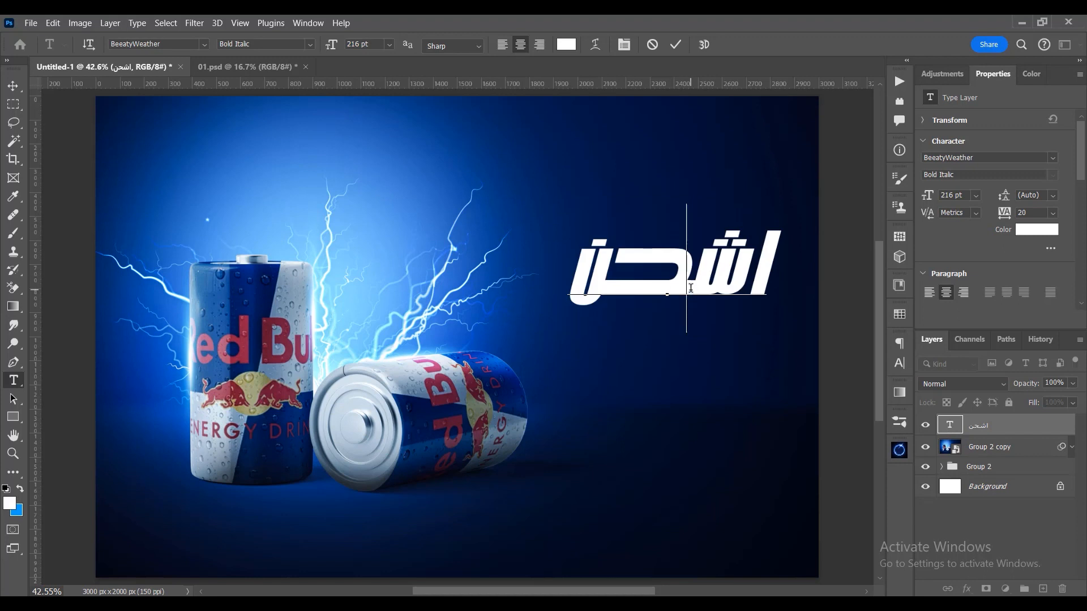
pyautogui.write('ــ')
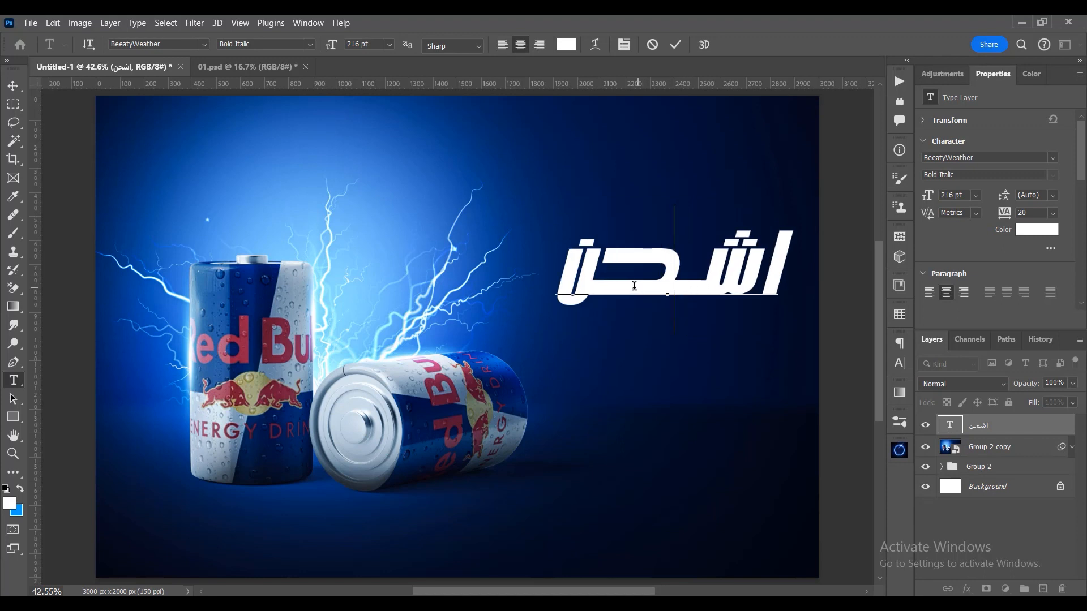
pyautogui.write('ـ')
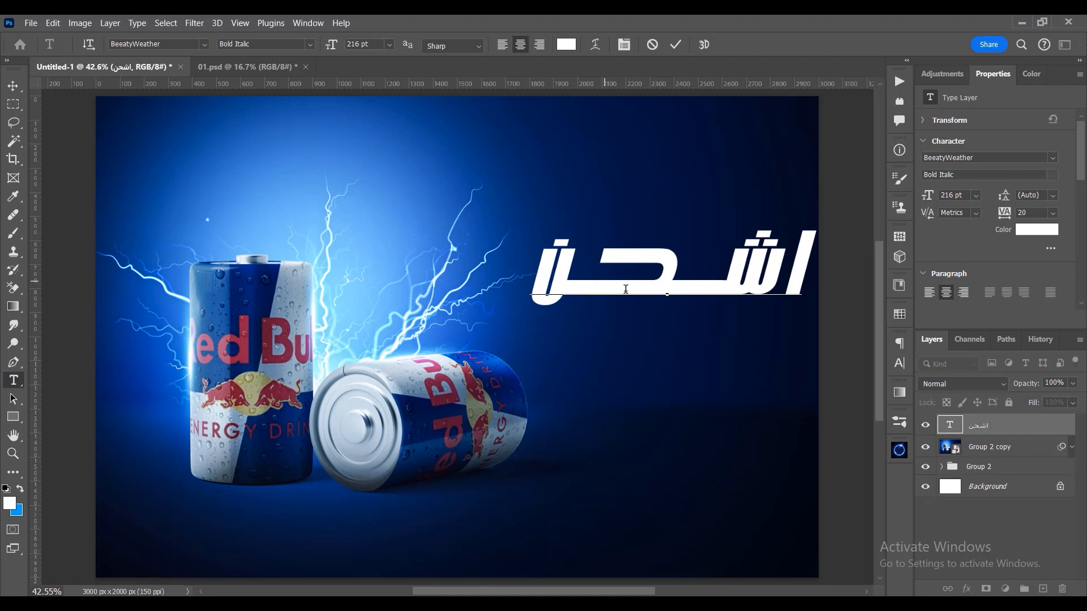
# - Set the size of the whole stretched word "اشـحـن" to 127 pt and commit the text edit
pyautogui.hotkey('ctrl', 'a')
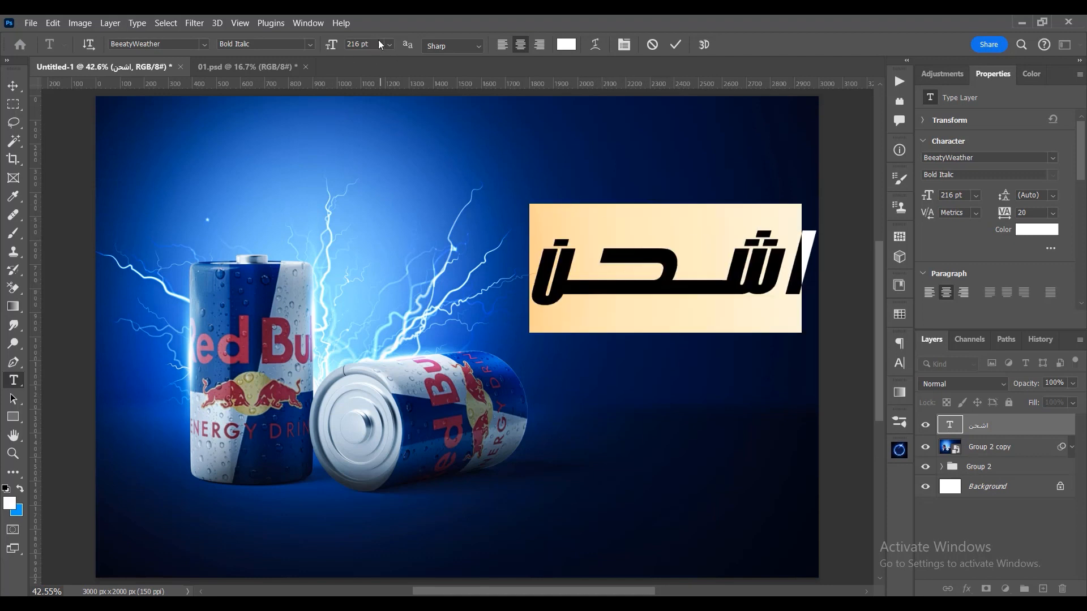
pyautogui.click(330, 46)
pyautogui.write('100')
pyautogui.press('Return')
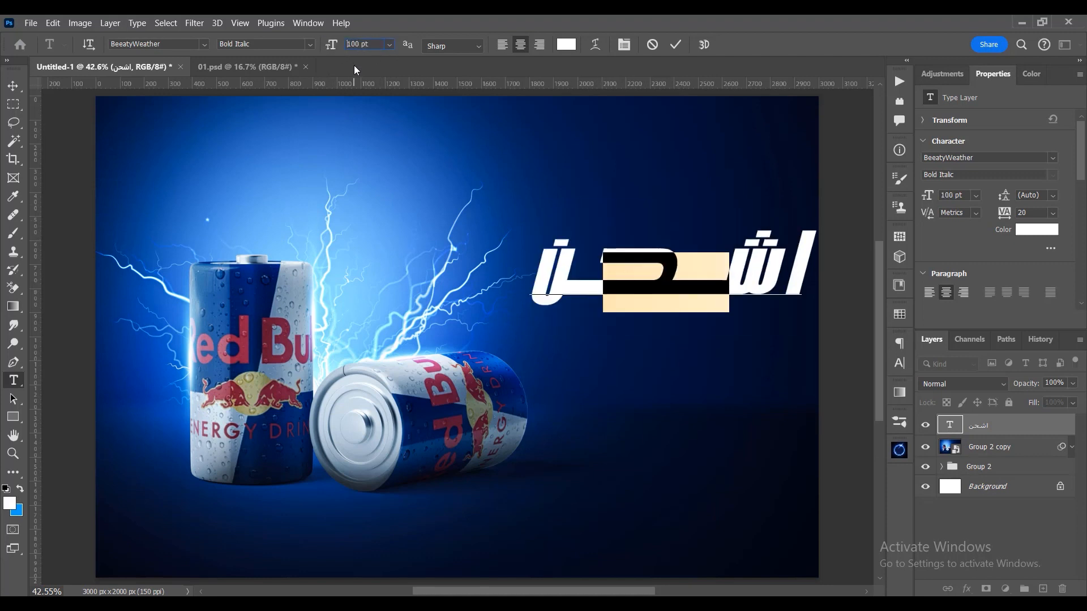
pyautogui.moveTo(328, 47); pyautogui.dragTo(346, 47)
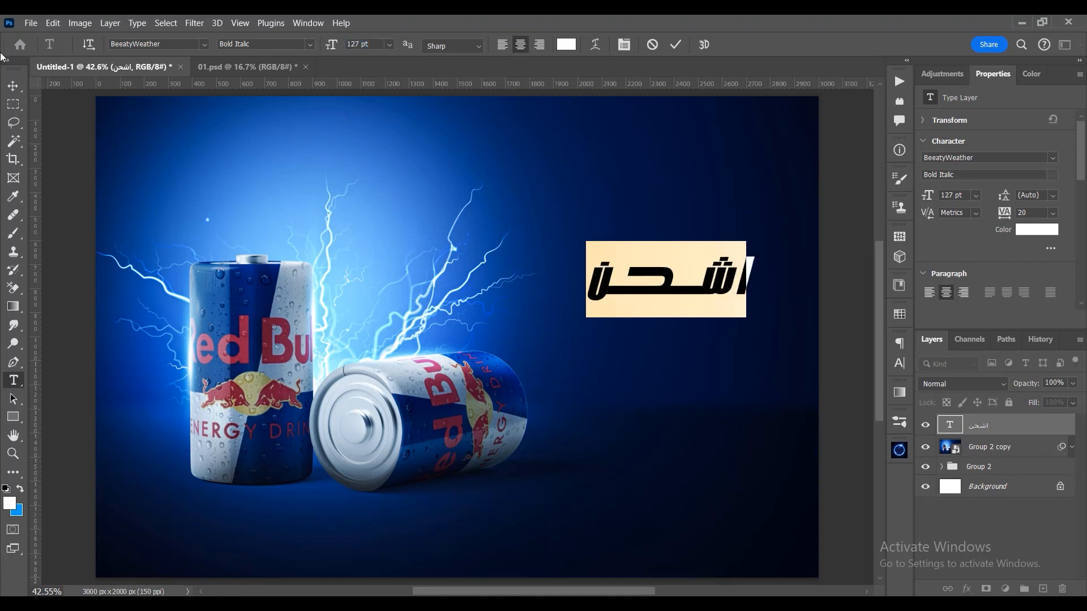
pyautogui.click(12, 86)
# - Duplicate the "اشـحـن" text directly below the original and replace the copy's wording with "طاقتك"
pyautogui.moveTo(697, 288); pyautogui.dragTo(688, 337)
pyautogui.doubleClick(727, 325)
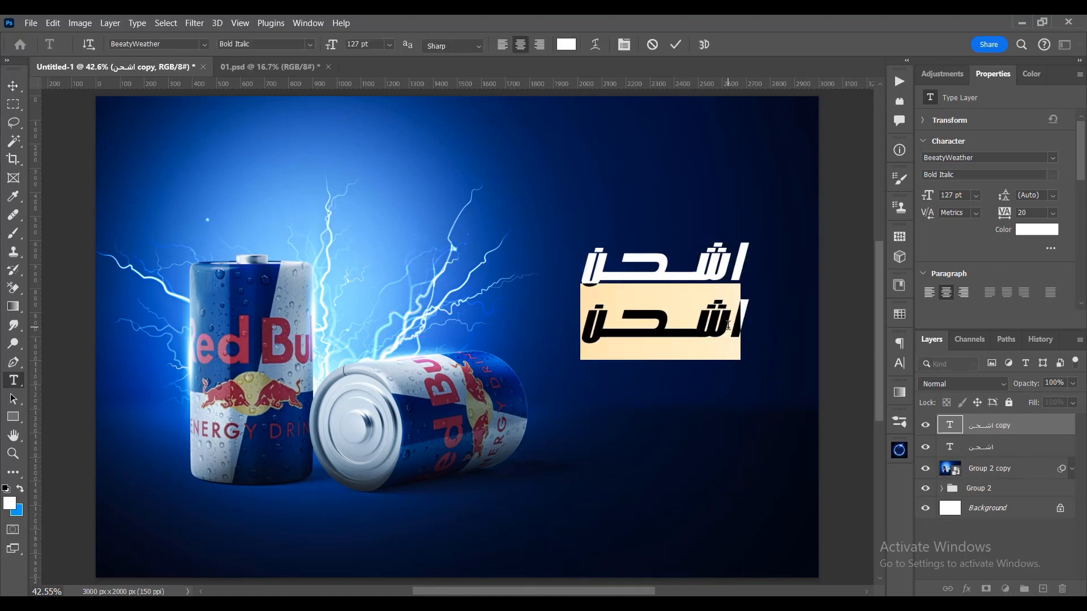
pyautogui.write('طاقتك')
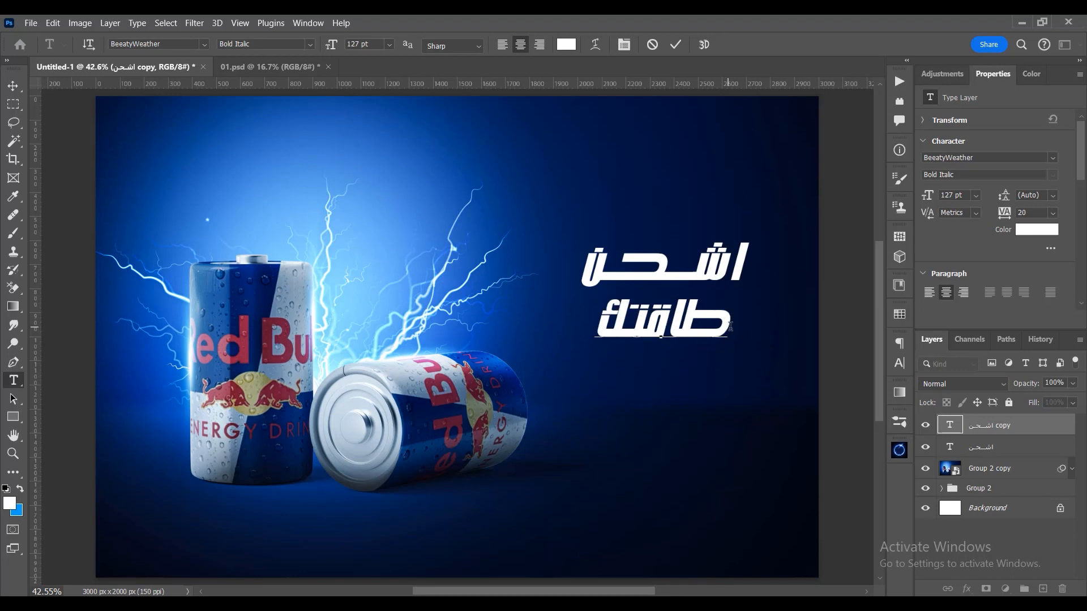
pyautogui.write('ــ')
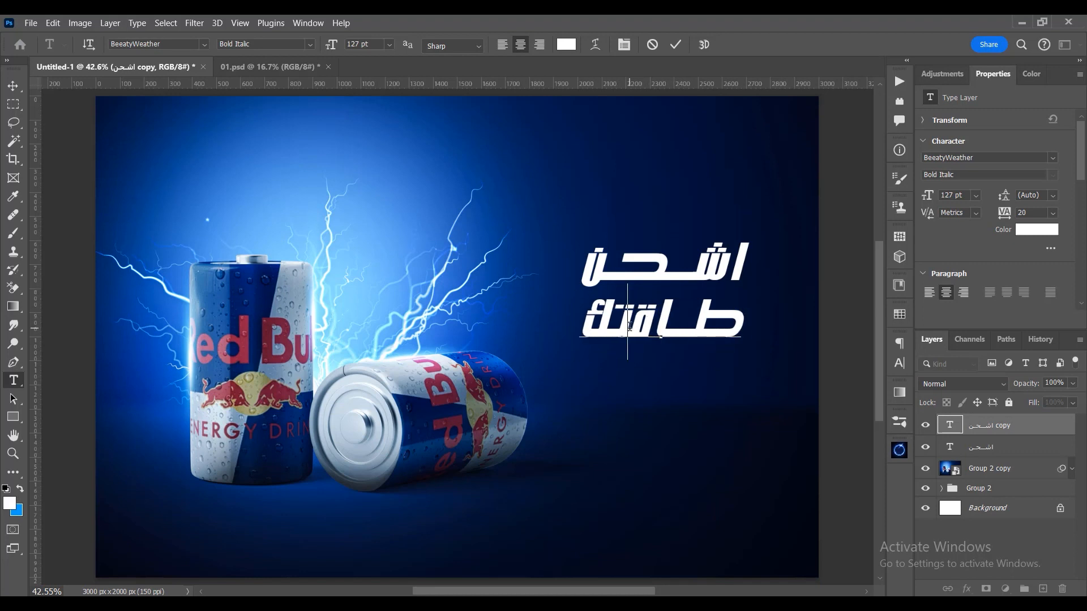
pyautogui.write('ـــ')
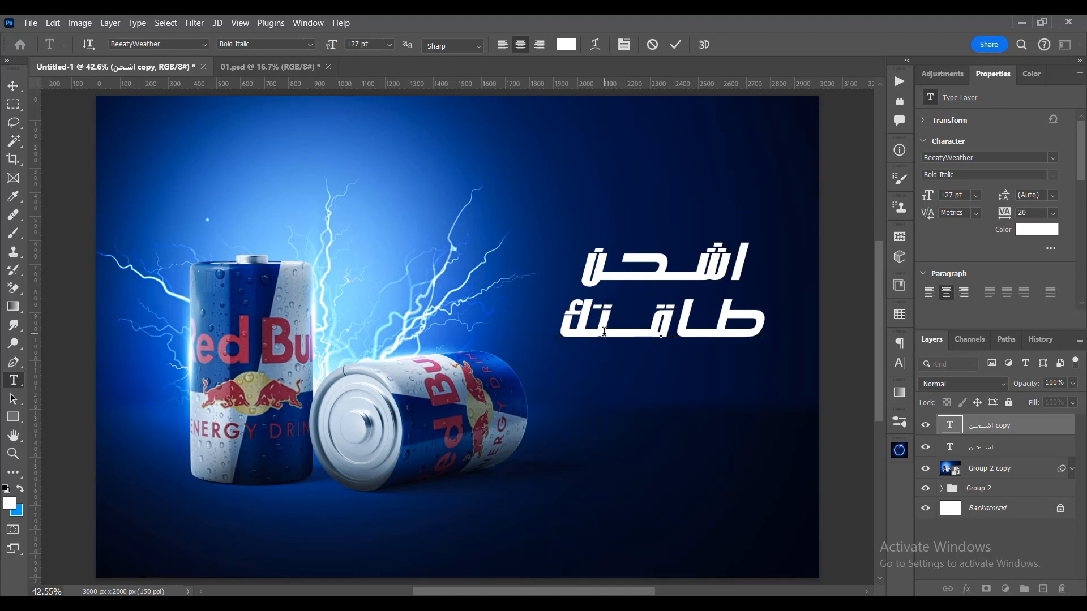
# - Stretch "طاقتك" with kashida extenders after the letters ط, ق and ت, and commit the text
pyautogui.press('BackSpace')
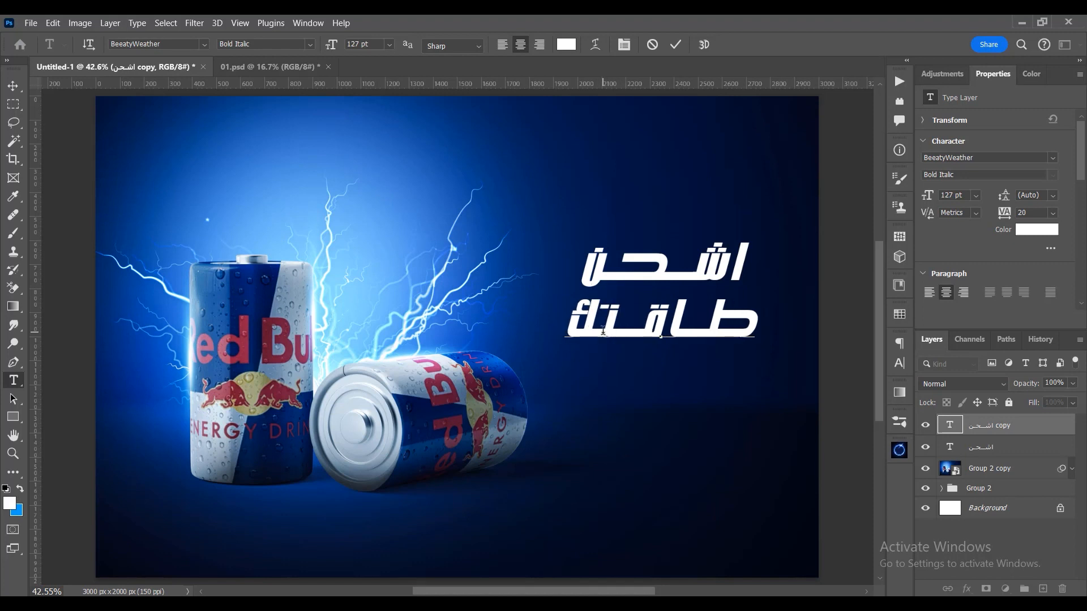
pyautogui.write('ـت')
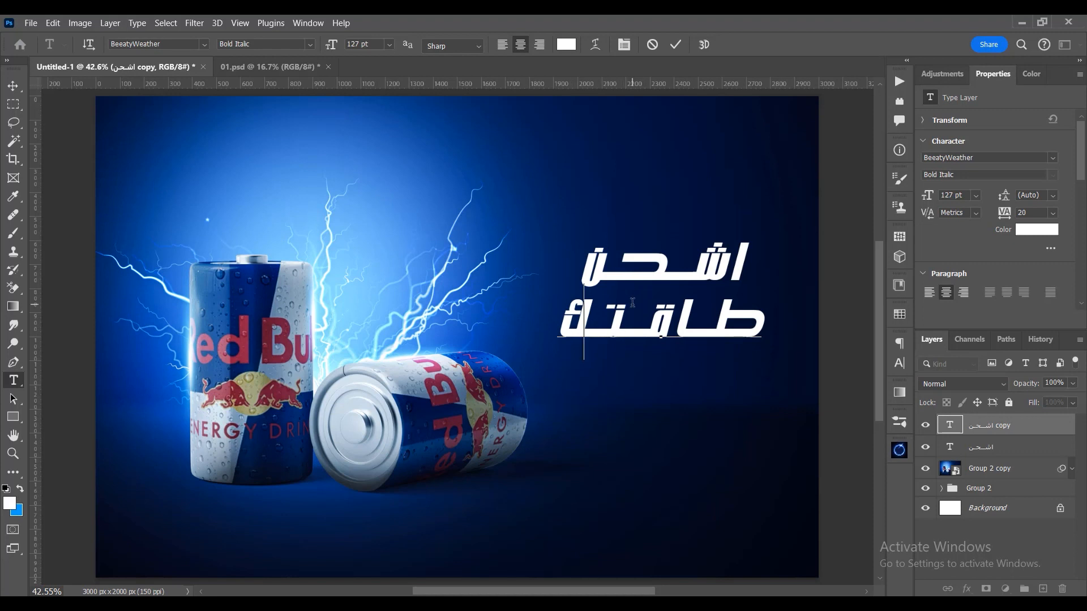
pyautogui.write('ـ')
pyautogui.click(13, 85)
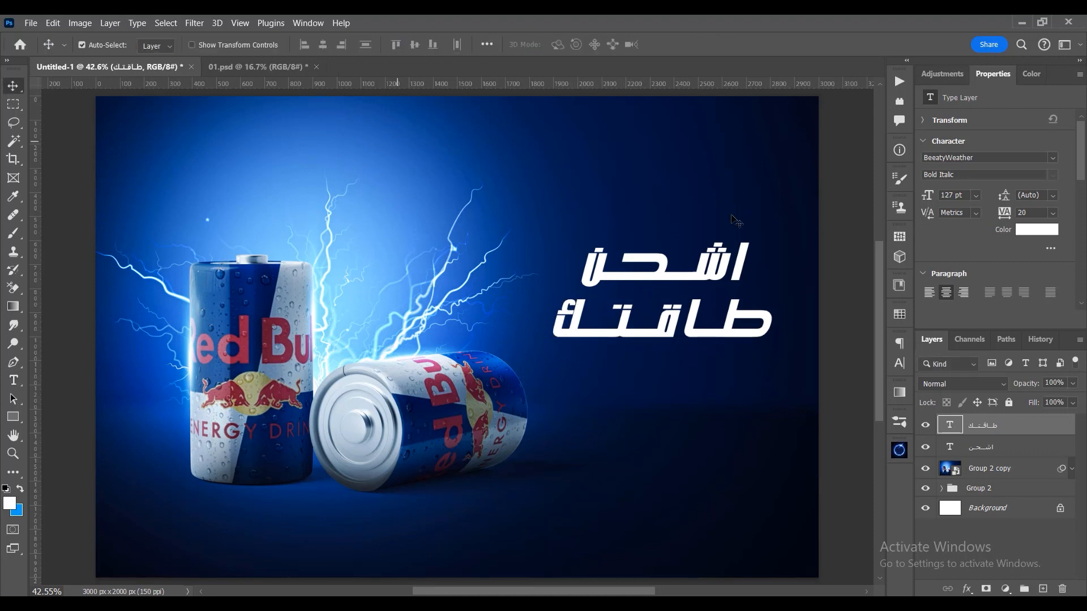
# - Align the horizontal centers of the two text layers and move both slightly up and toward the cans
pyautogui.keyDown('shift'); pyautogui.click(984, 447); pyautogui.keyUp('shift')
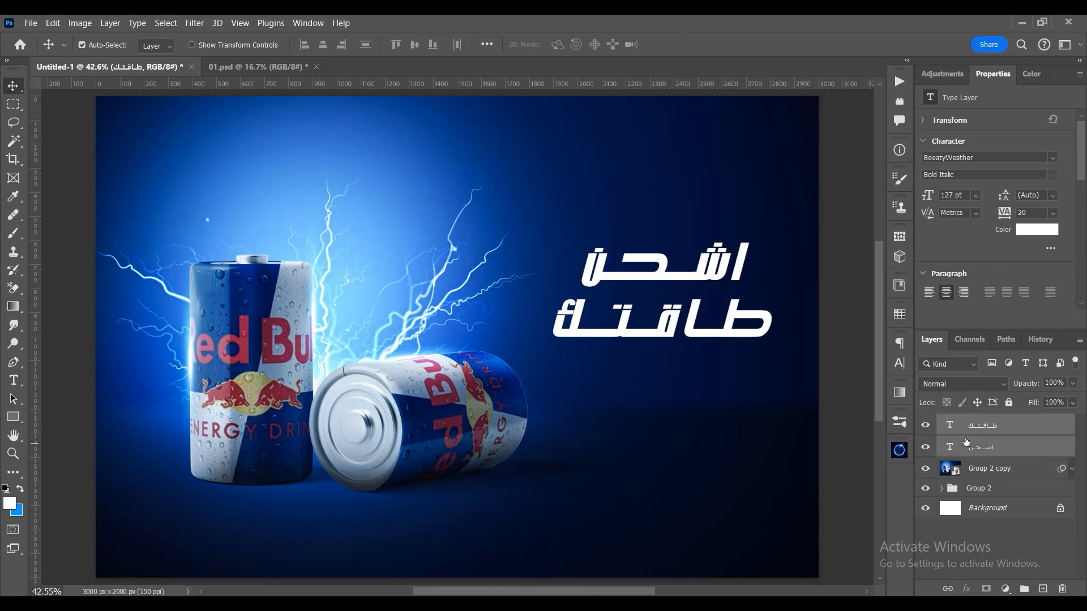
pyautogui.click(322, 44)
pyautogui.moveTo(695, 277); pyautogui.dragTo(679, 253)
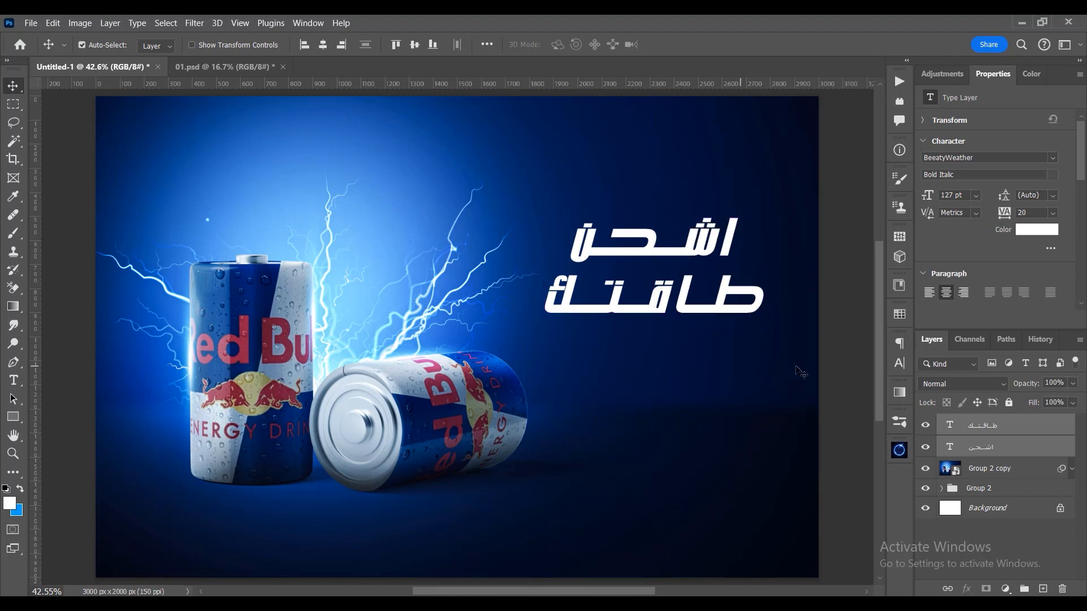
# - Move both headline words straight down together to about mid-height of the canvas
pyautogui.click(838, 380)
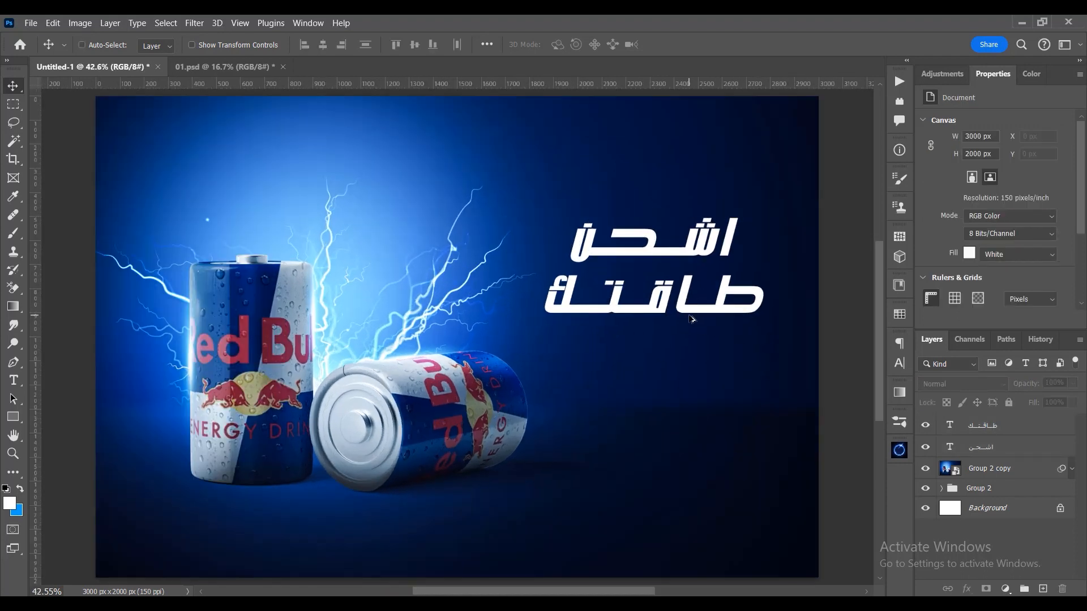
pyautogui.click(967, 433)
pyautogui.keyDown('shift'); pyautogui.click(982, 453); pyautogui.keyUp('shift')
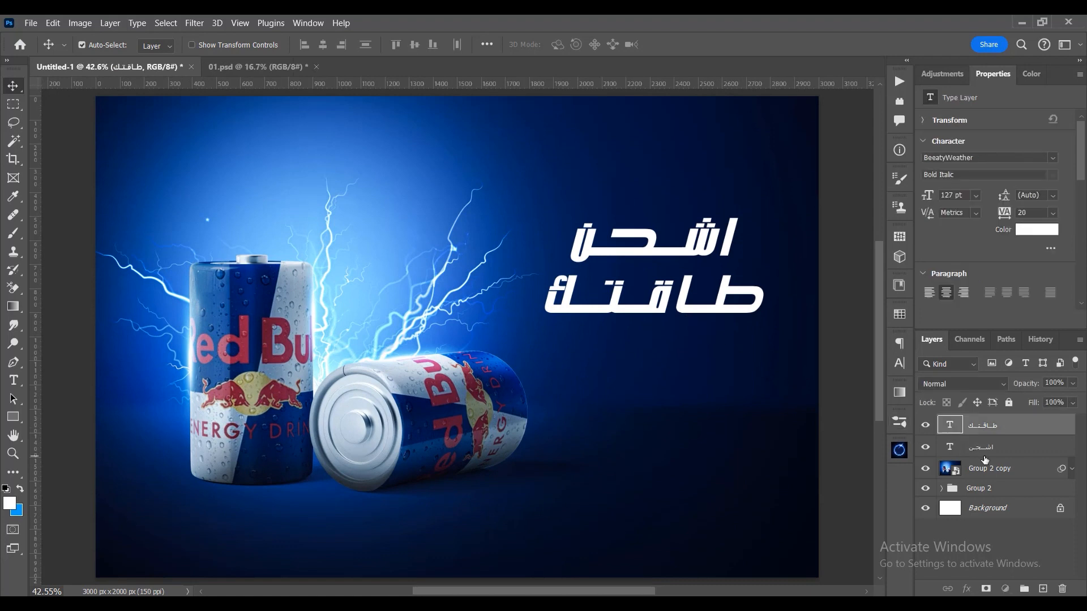
pyautogui.hotkey('ctrl', 't')
pyautogui.moveTo(692, 296); pyautogui.dragTo(691, 345)
pyautogui.press('Return')
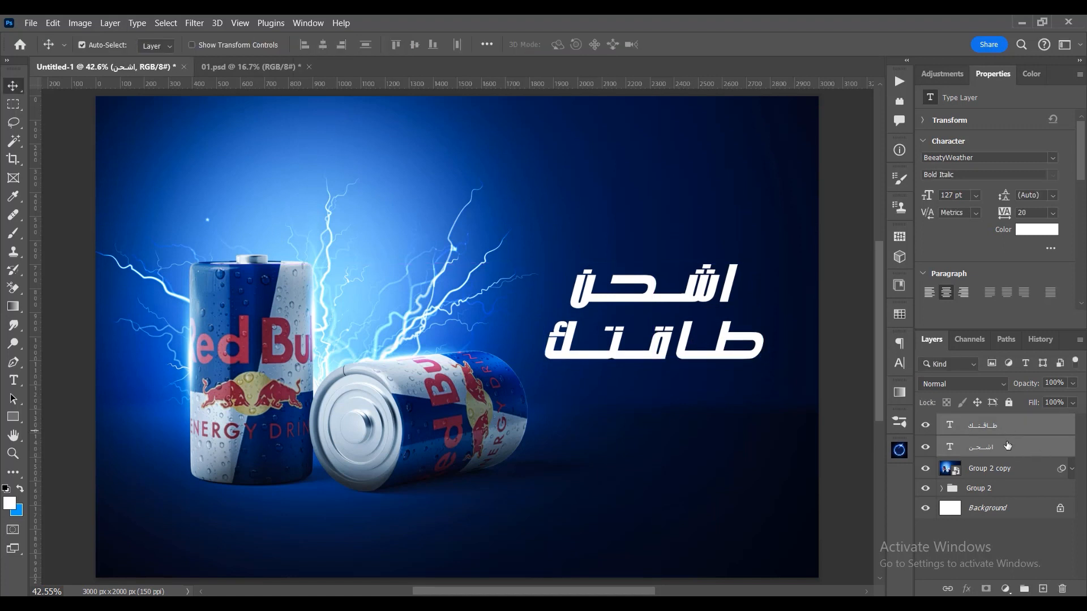
pyautogui.click(1001, 453)
pyautogui.keyDown('ctrl'); pyautogui.click(998, 433); pyautogui.keyUp('ctrl')
pyautogui.click(997, 456)
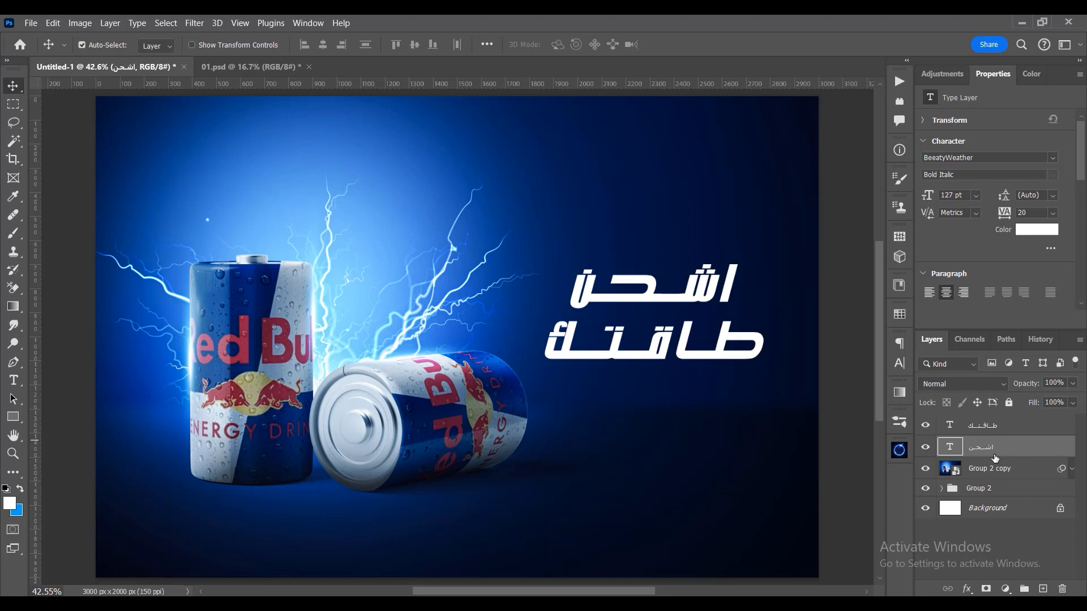
pyautogui.click(966, 592)
pyautogui.click(996, 491)
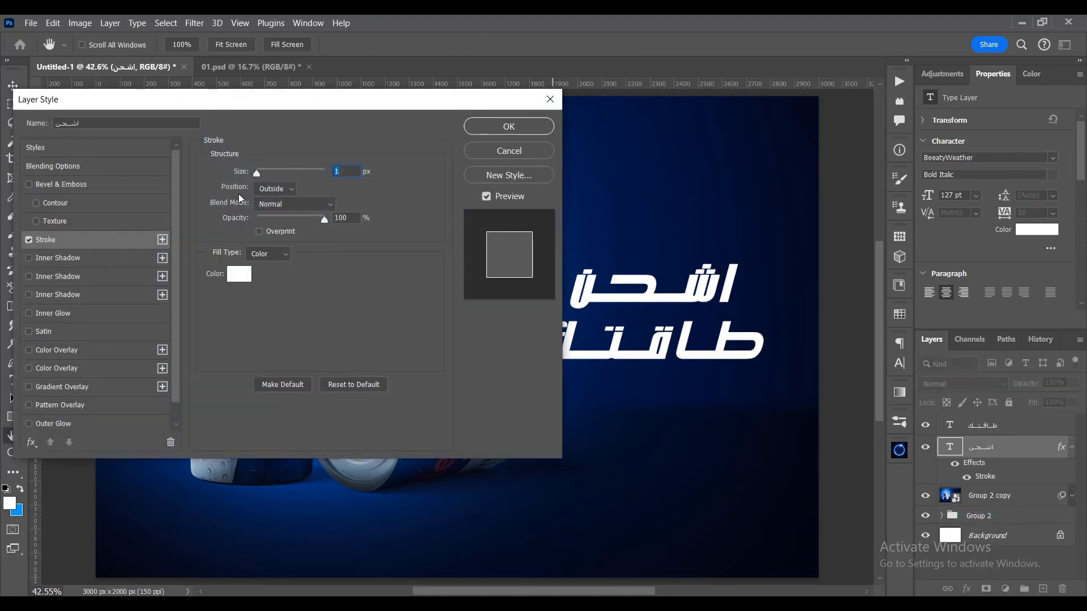
pyautogui.click(239, 274)
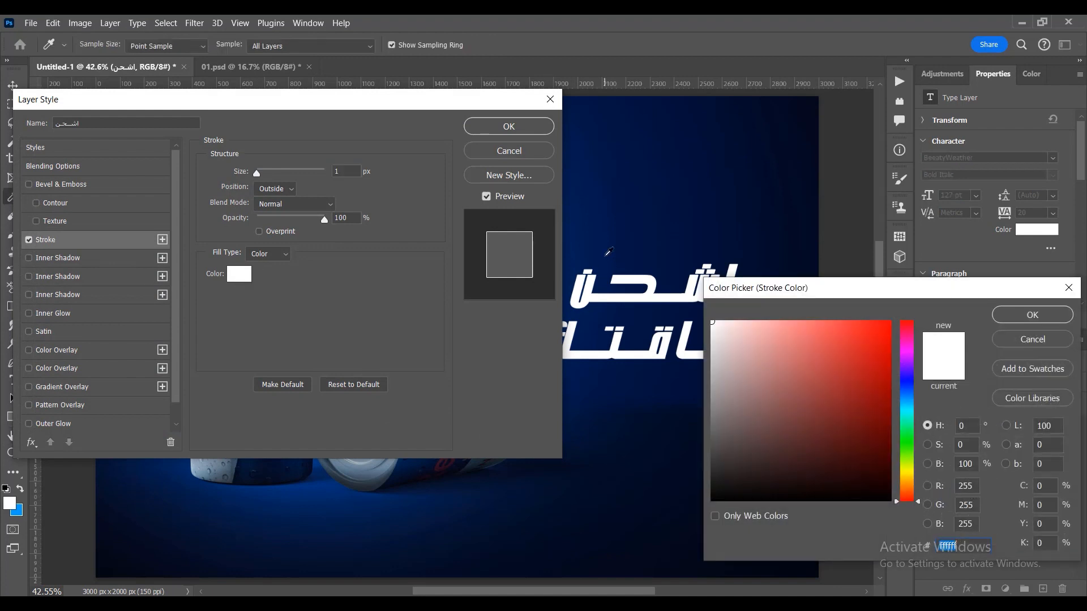
pyautogui.click(626, 221)
pyautogui.moveTo(834, 358); pyautogui.dragTo(837, 325)
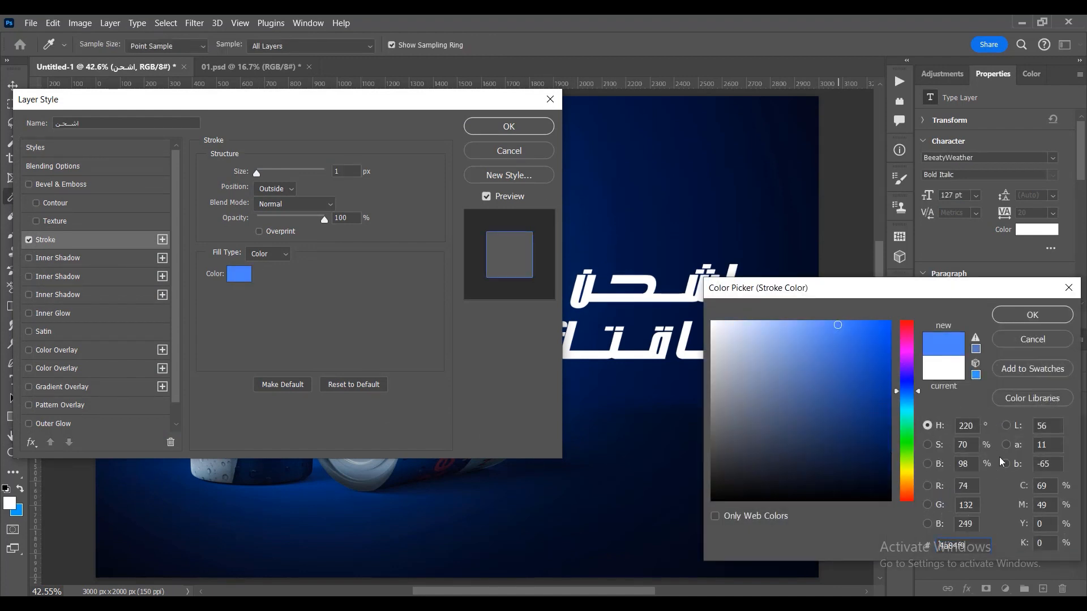
pyautogui.click(907, 490)
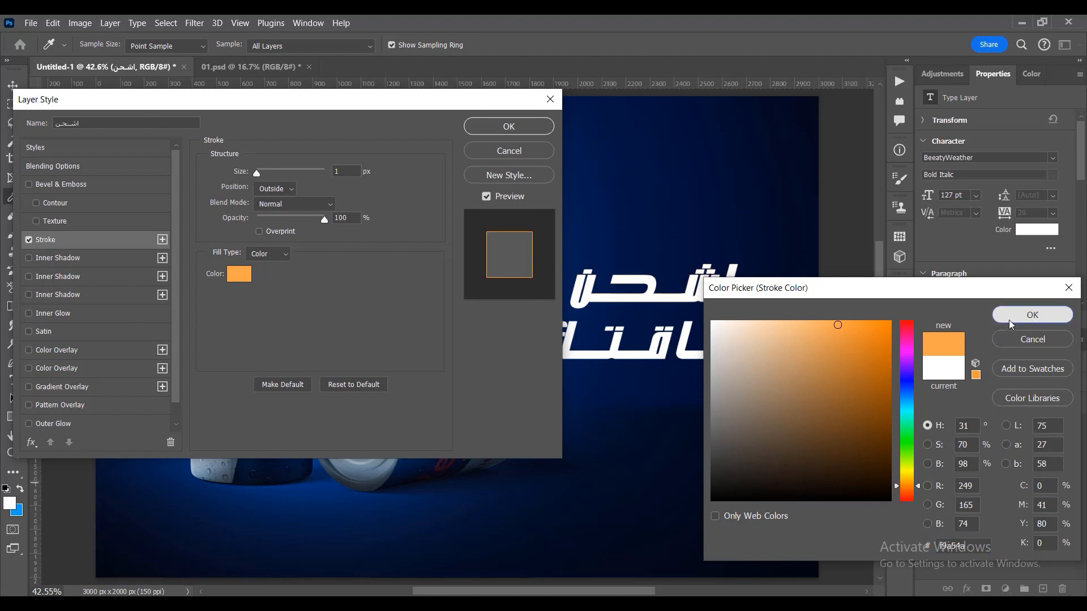
pyautogui.click(1032, 314)
pyautogui.moveTo(258, 174); pyautogui.dragTo(264, 172)
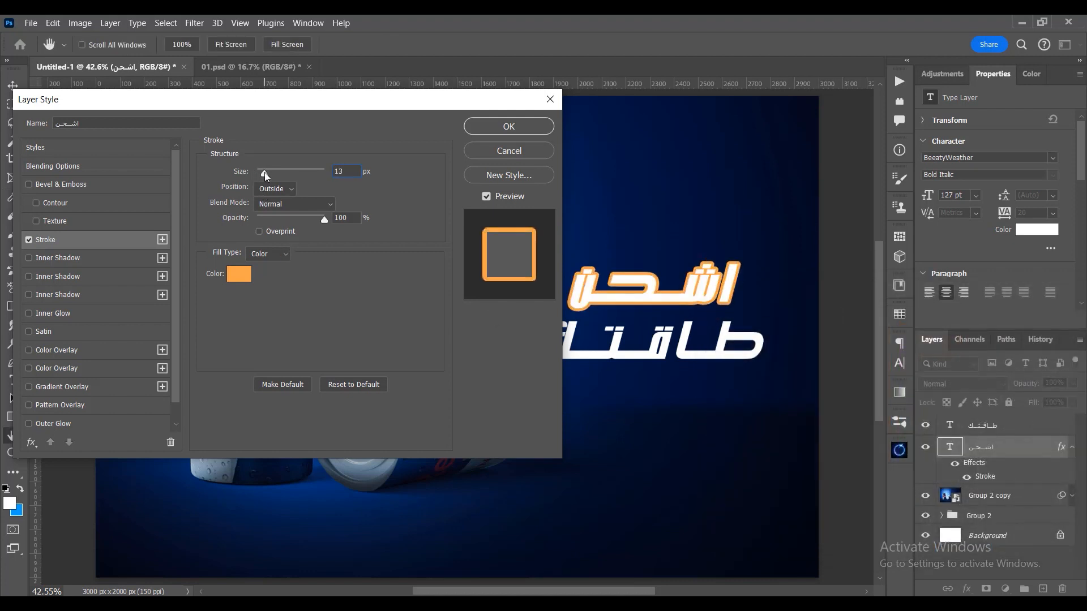
pyautogui.click(507, 151)
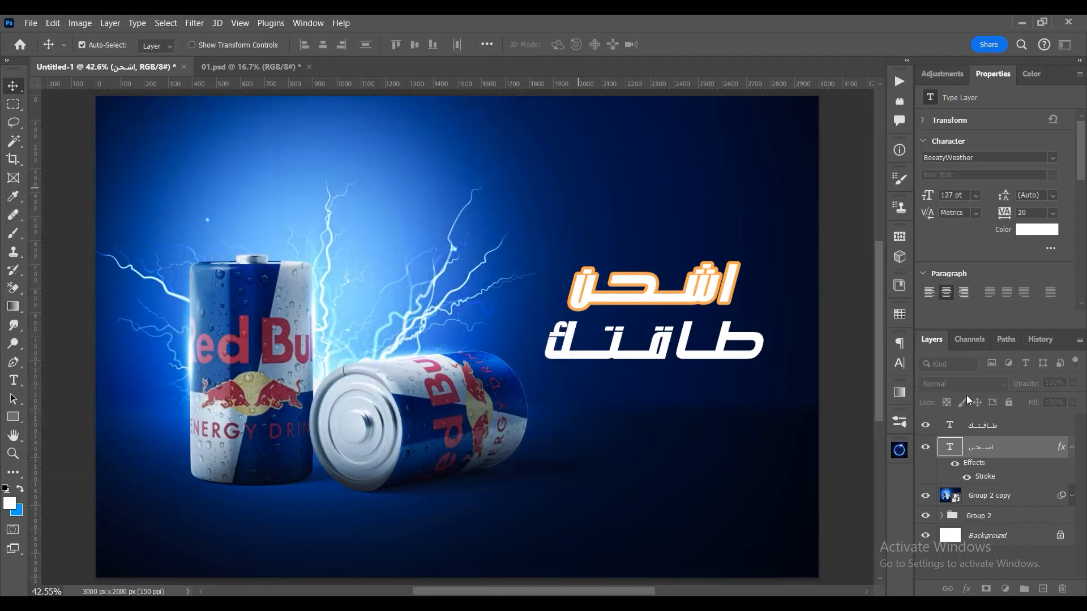
# - Duplicate both headline text layers, convert the copies into one smart object, and hide the two original text layers
pyautogui.keyDown('shift'); pyautogui.click(1012, 429); pyautogui.keyUp('shift')
pyautogui.hotkey('ctrl', 'j')
pyautogui.rightClick(987, 436)
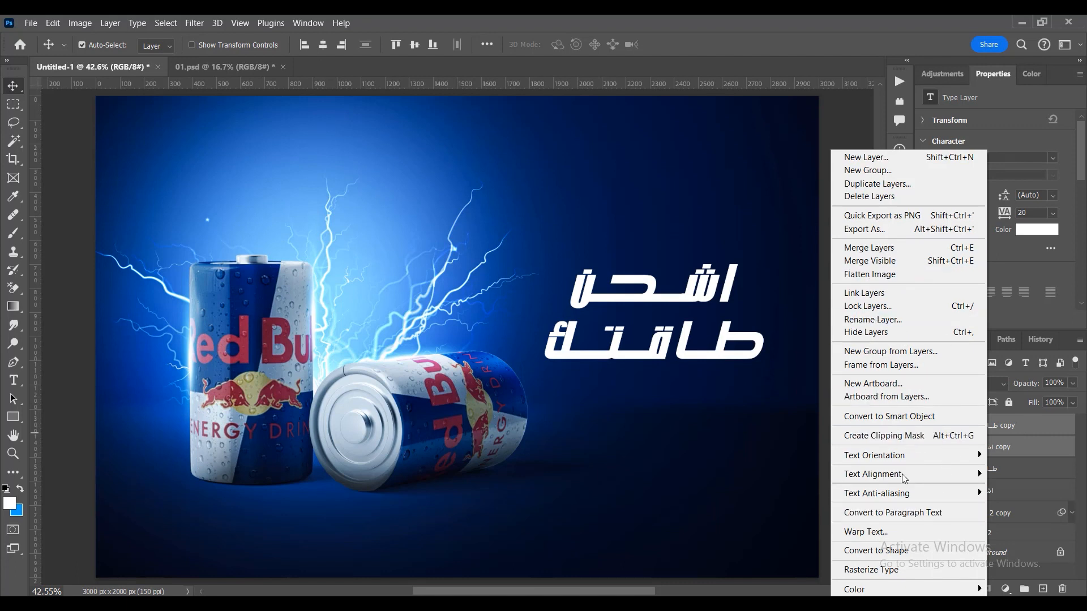
pyautogui.click(892, 417)
pyautogui.moveTo(926, 469); pyautogui.dragTo(925, 447)
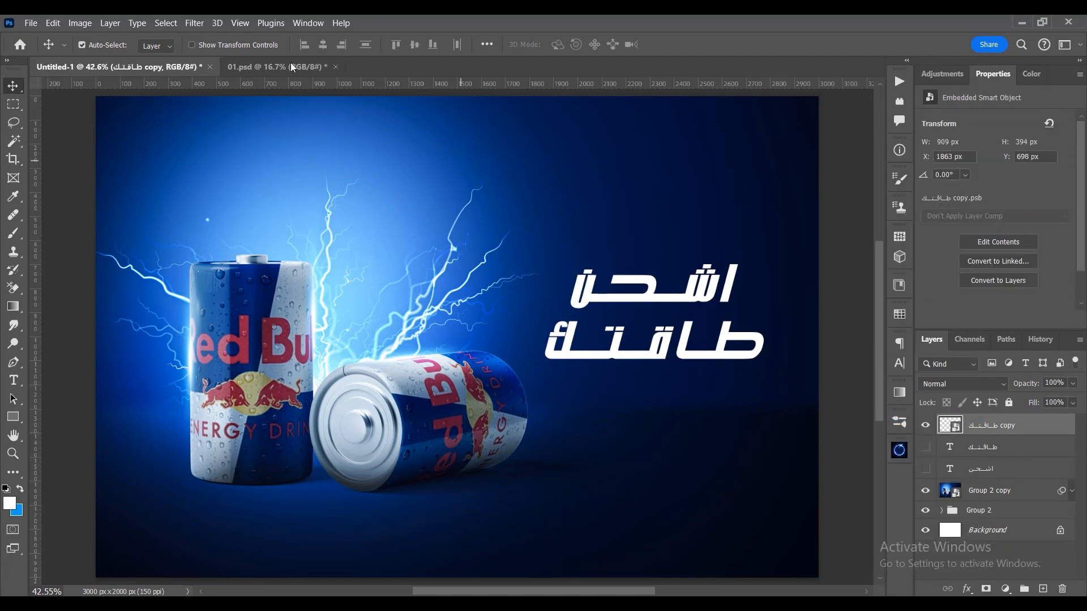
# - Run the Vignette (selection) action from Default Actions on the headline smart object
pyautogui.click(290, 25)
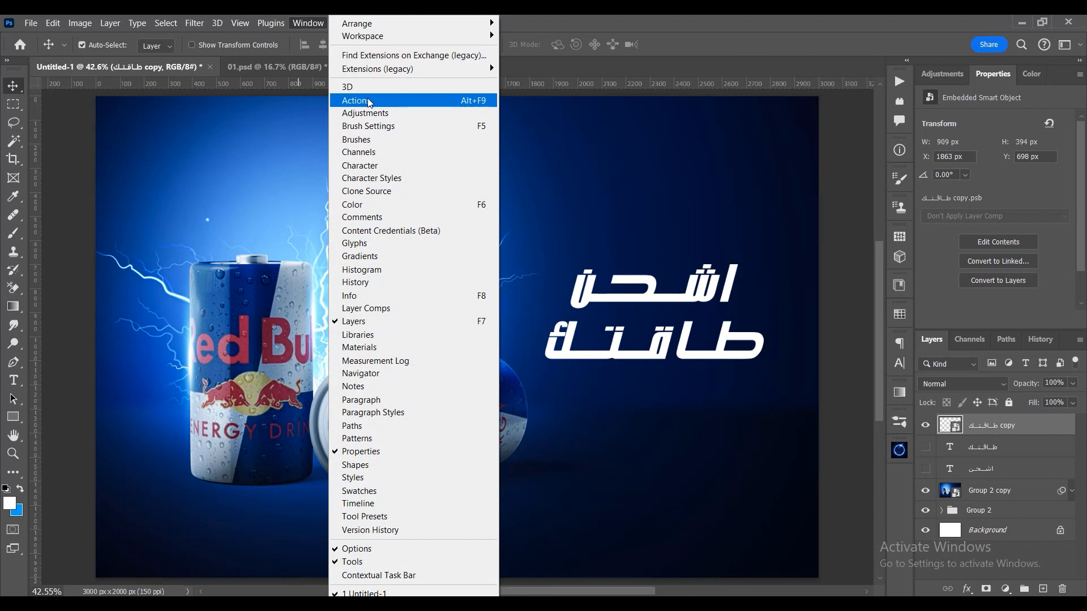
pyautogui.click(362, 101)
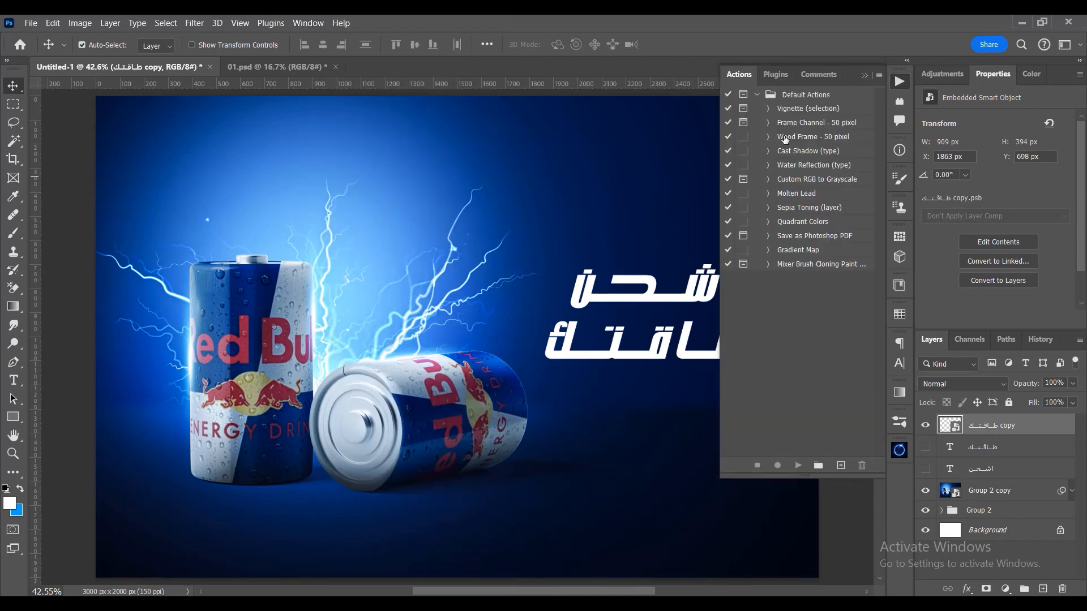
pyautogui.click(812, 95)
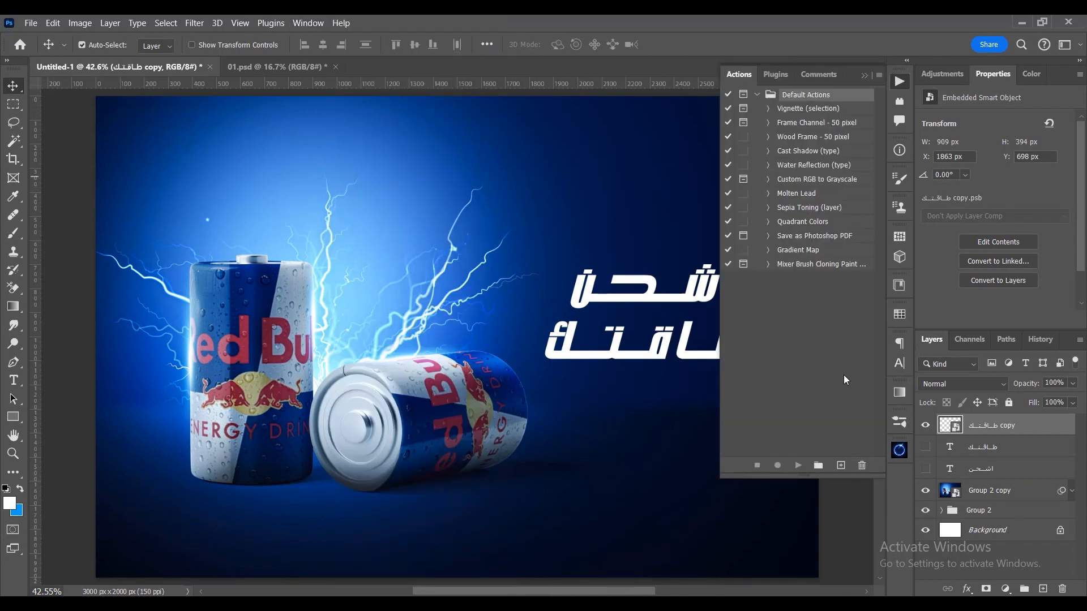
pyautogui.click(792, 110)
pyautogui.click(797, 466)
pyautogui.click(528, 247)
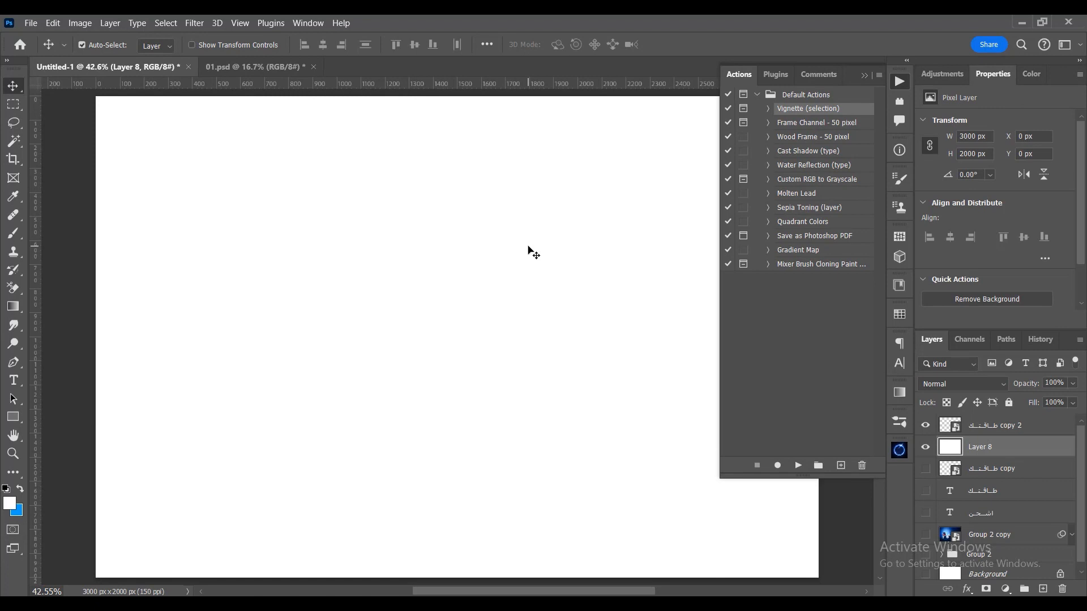
pyautogui.click(864, 74)
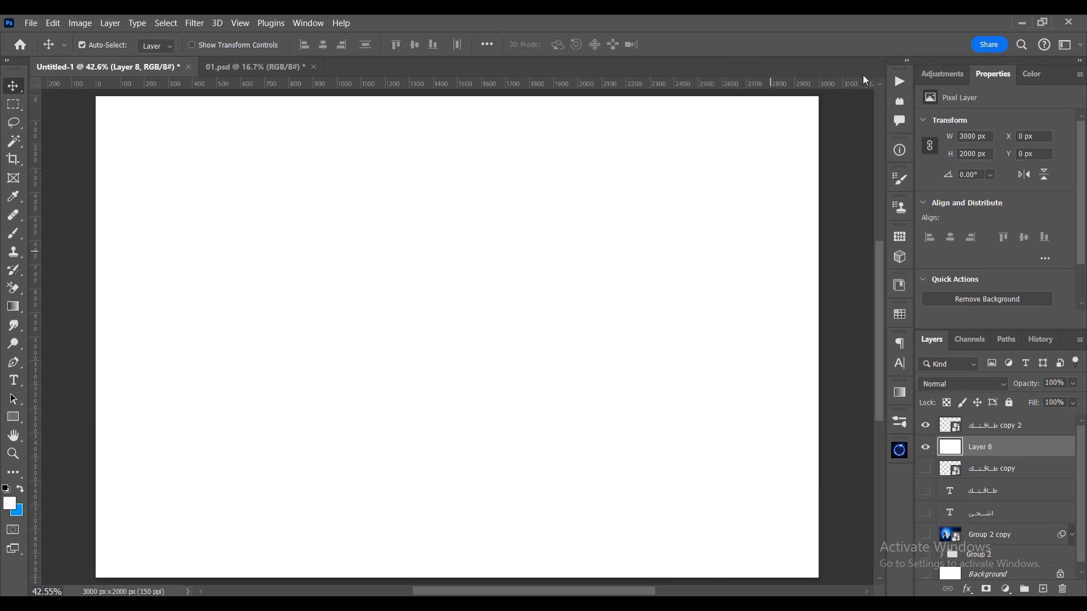
pyautogui.press('Delete')
pyautogui.click(976, 433)
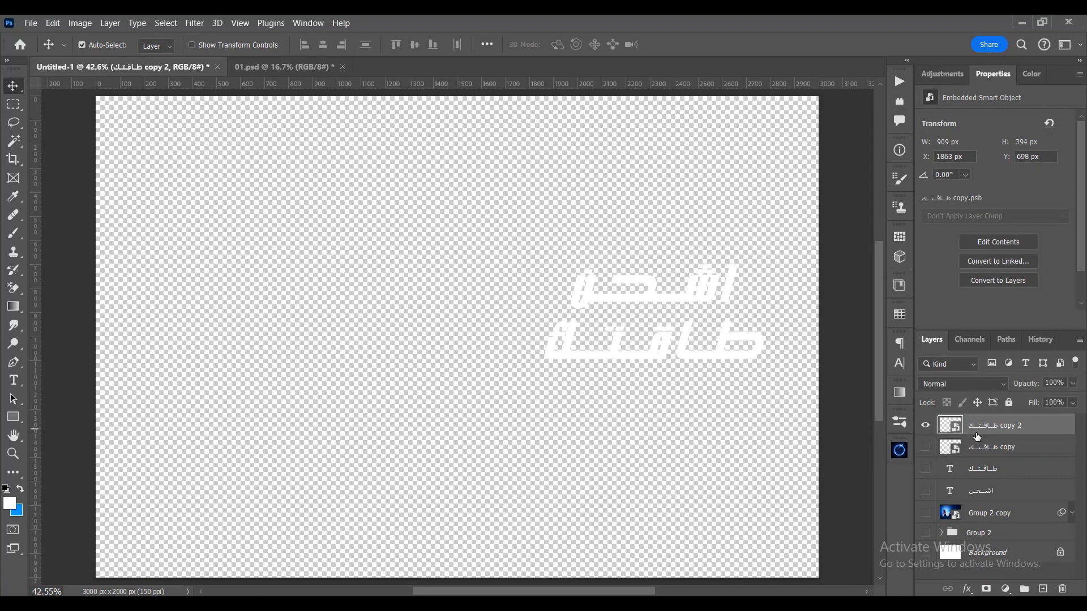
pyautogui.hotkey('ctrl', 'z')
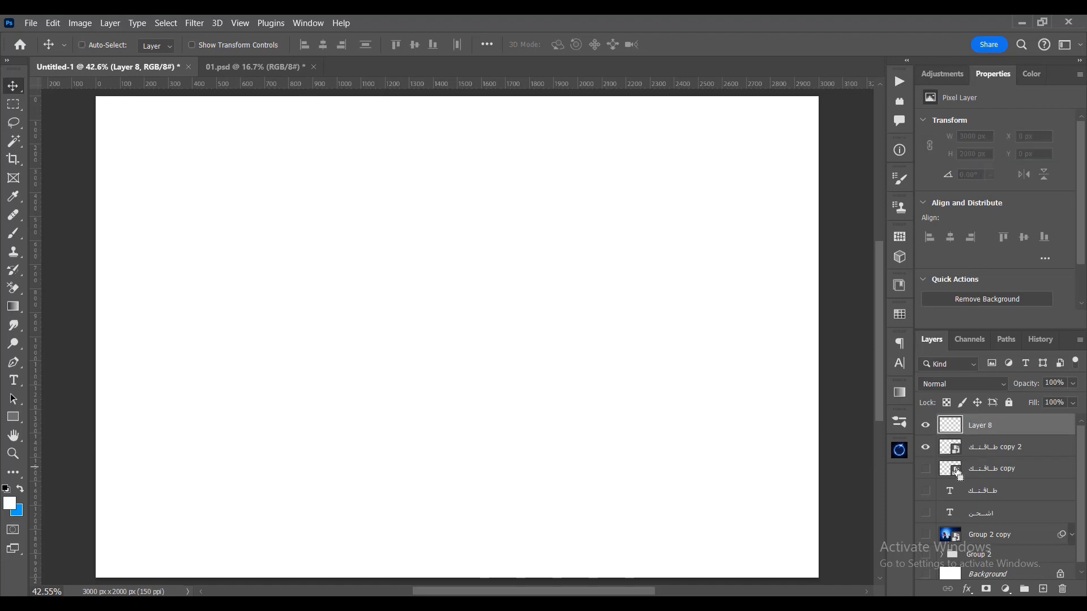
# - Isolate the original headline smart object and turn the two text layers, Group 2 copy and Group 2 visible again
pyautogui.keyDown('alt'); pyautogui.click(925, 469); pyautogui.keyUp('alt')
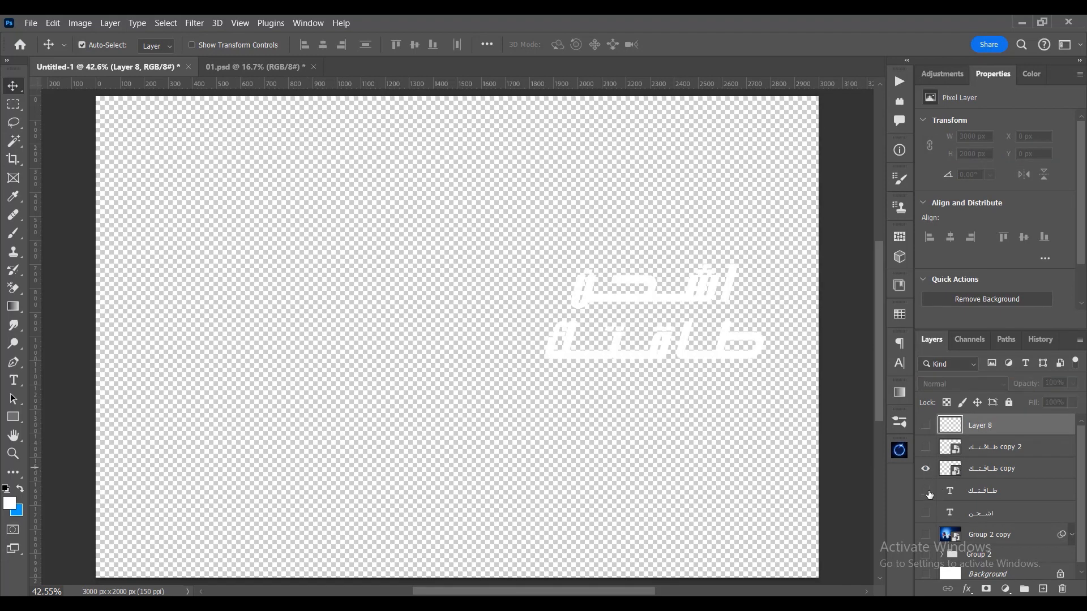
pyautogui.scroll(-1, 928, 515)
pyautogui.moveTo(928, 548); pyautogui.dragTo(927, 487)
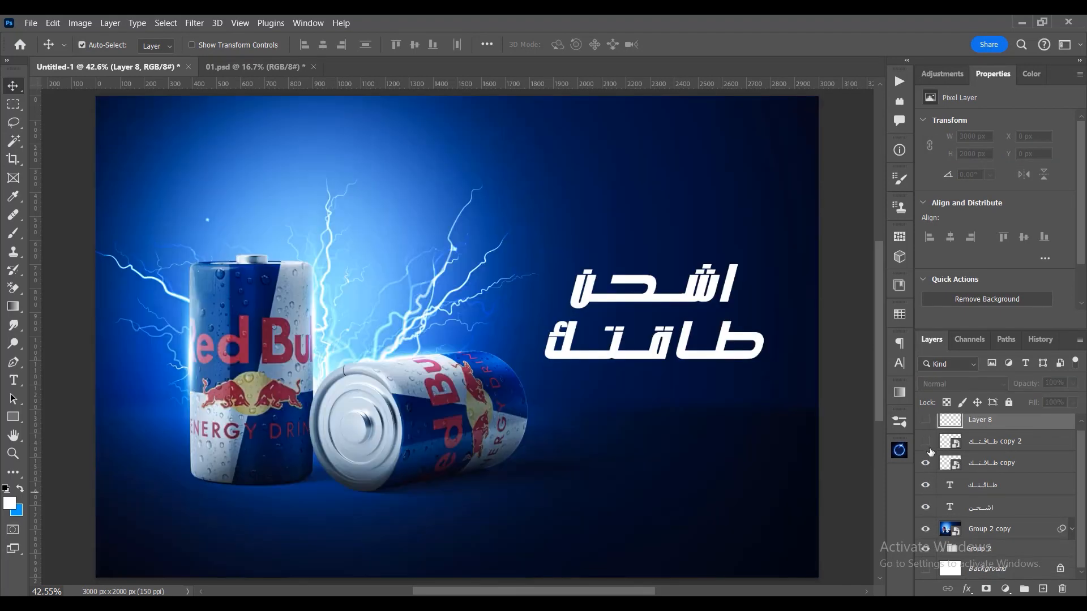
pyautogui.scroll(1, 963, 459)
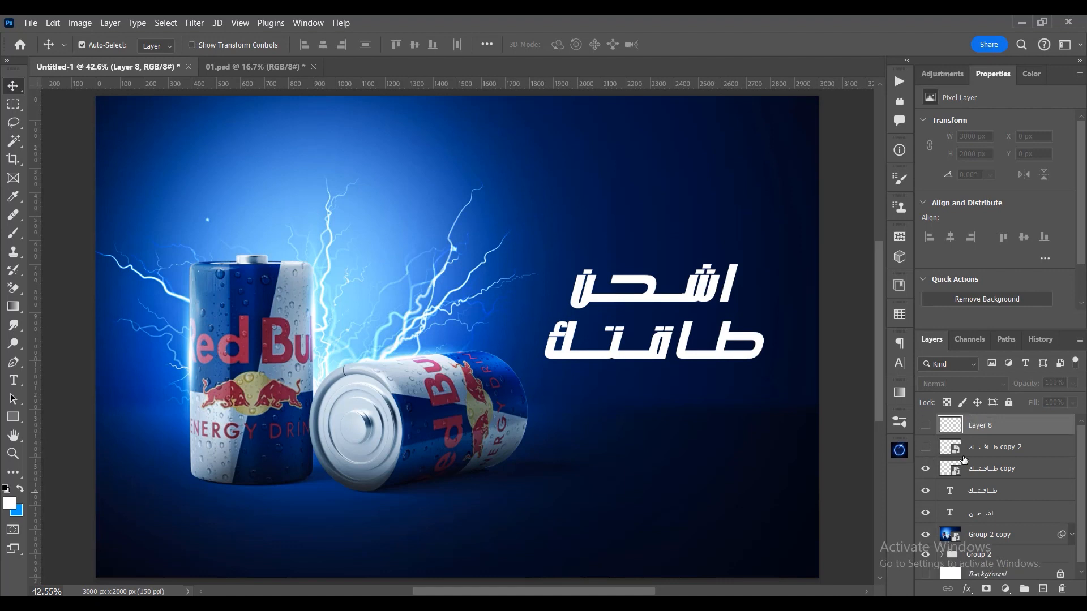
# - Delete Layer 8 and the second headline smart object left by the vignette, and hide both original text layers
pyautogui.keyDown('ctrl'); pyautogui.click(1017, 449); pyautogui.keyUp('ctrl')
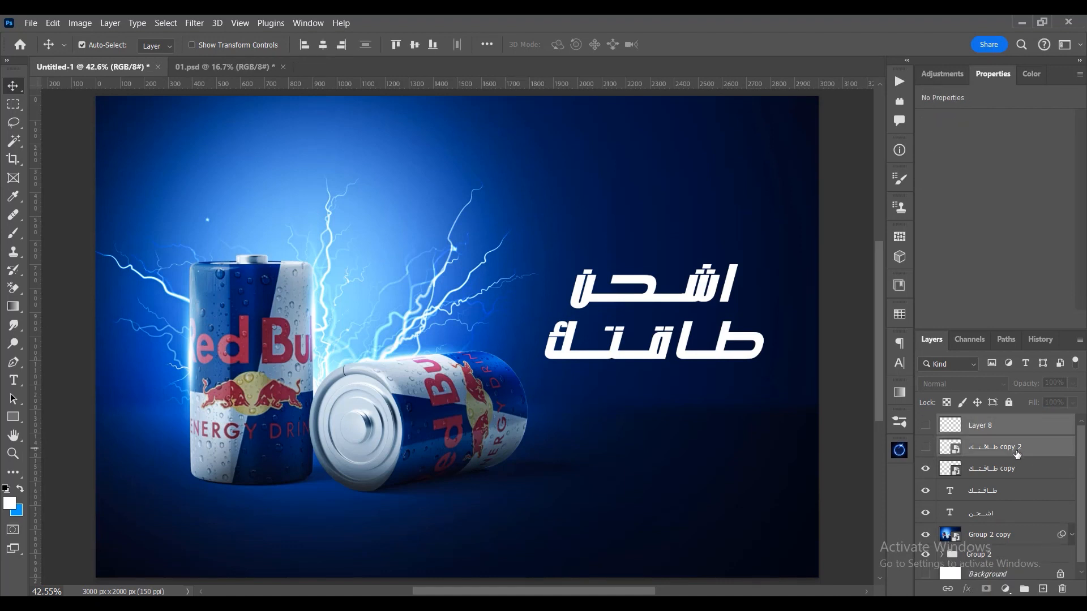
pyautogui.press('Delete')
pyautogui.click(925, 425)
pyautogui.click(925, 447)
pyautogui.click(925, 469)
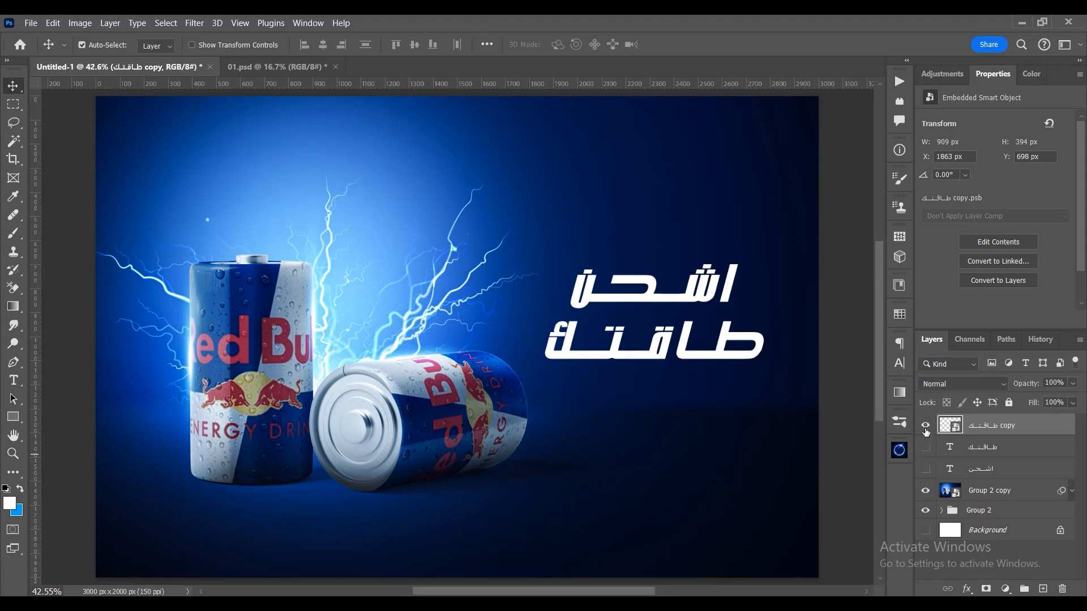
# - Run the Cast Shadow (type) action from Default Actions on the headline smart object, continuing past the unavailable Fill command
pyautogui.click(308, 23)
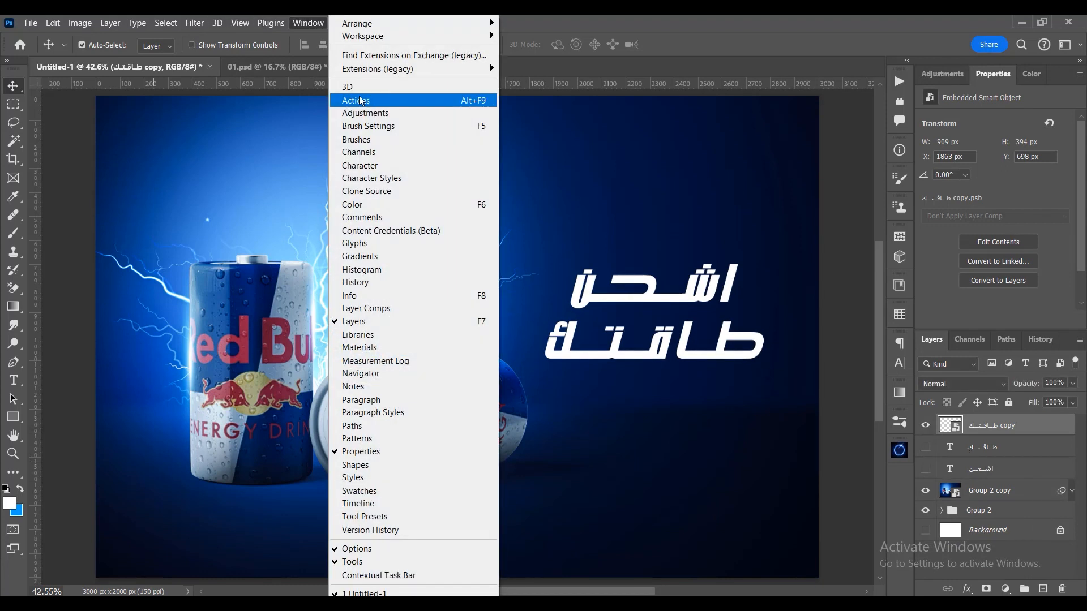
pyautogui.click(367, 101)
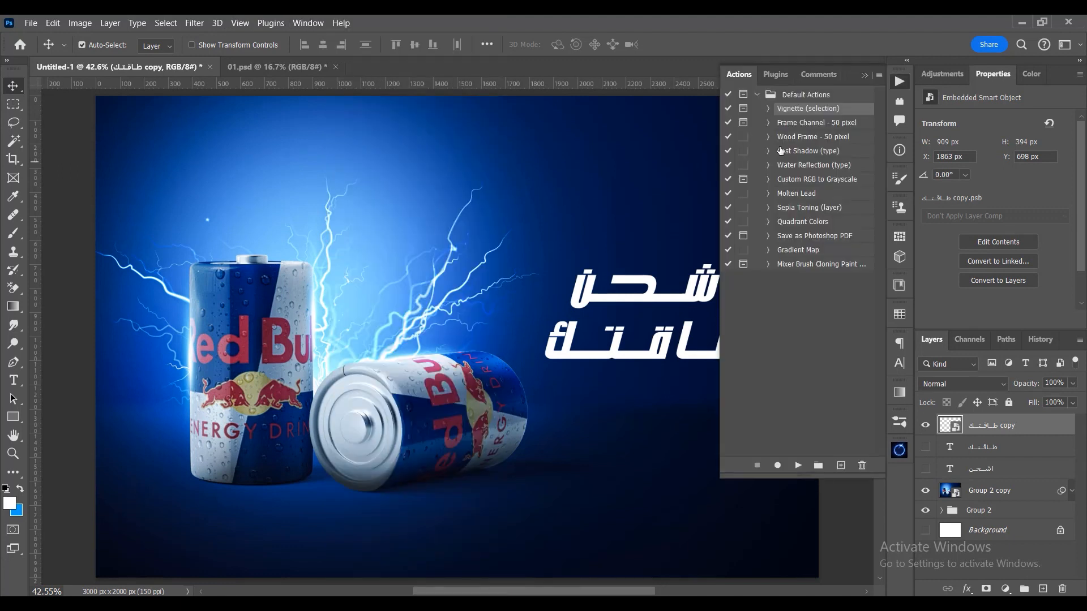
pyautogui.click(816, 123)
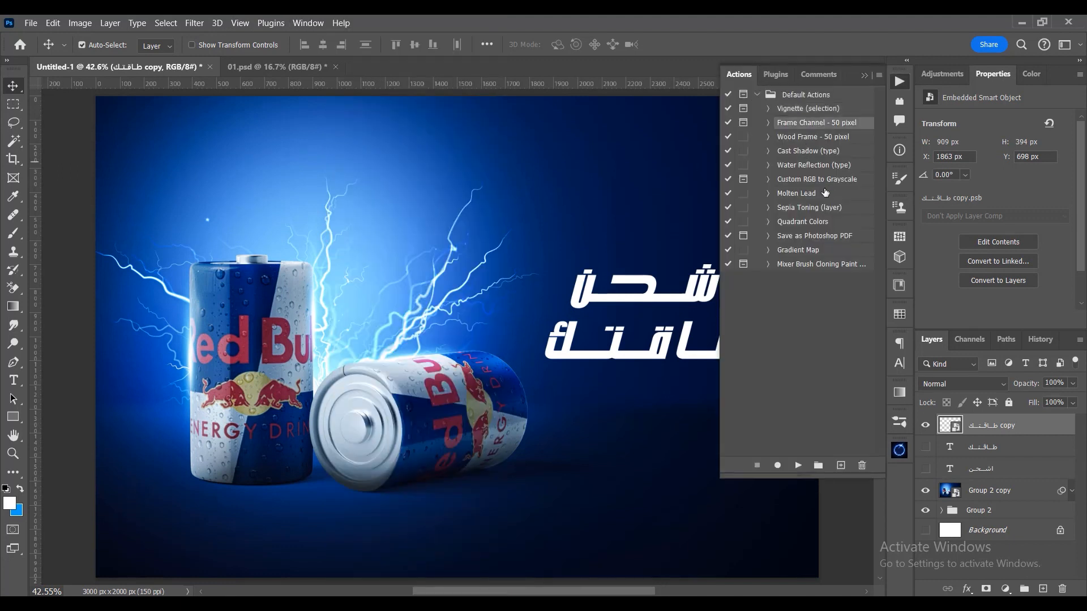
pyautogui.click(813, 154)
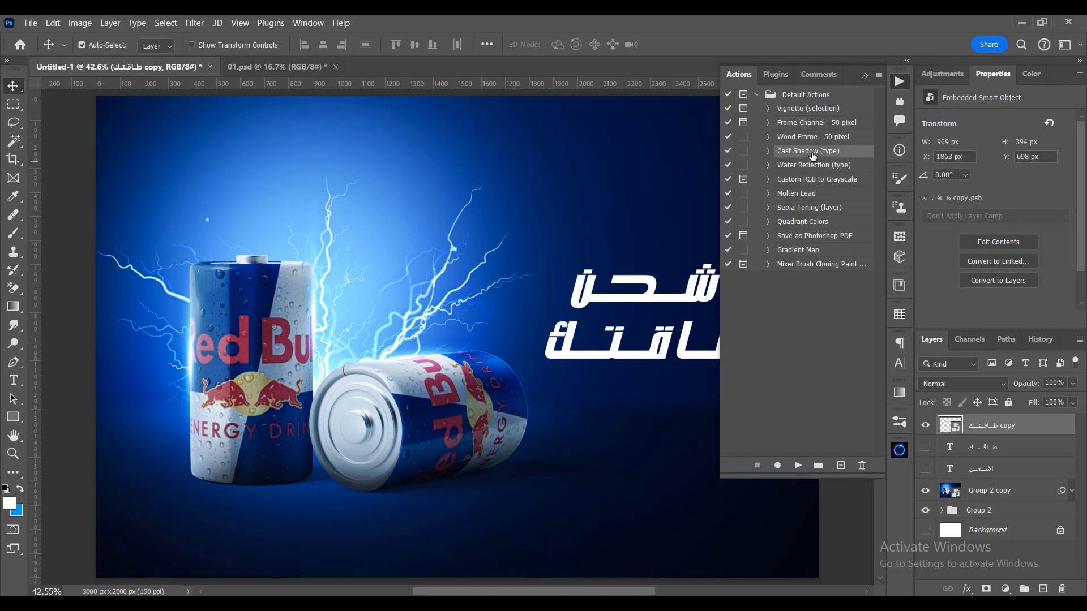
pyautogui.click(757, 95)
pyautogui.click(758, 96)
pyautogui.click(796, 469)
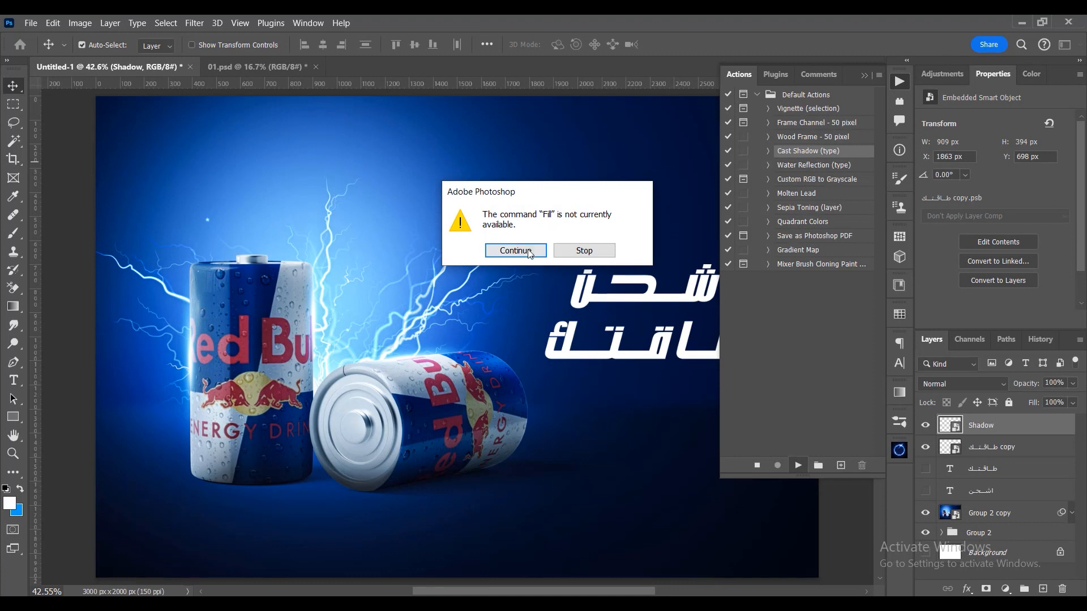
pyautogui.click(524, 251)
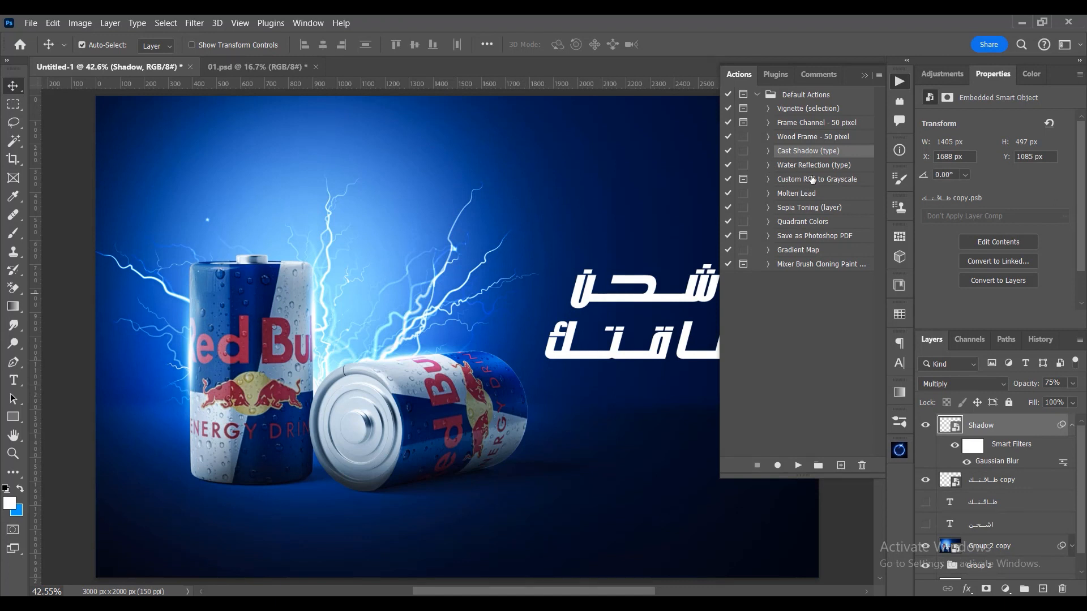
# - Collapse the Default Actions set and turn off the Gaussian Blur smart filter on the Shadow layer
pyautogui.press('0')
pyautogui.click(756, 95)
pyautogui.click(813, 75)
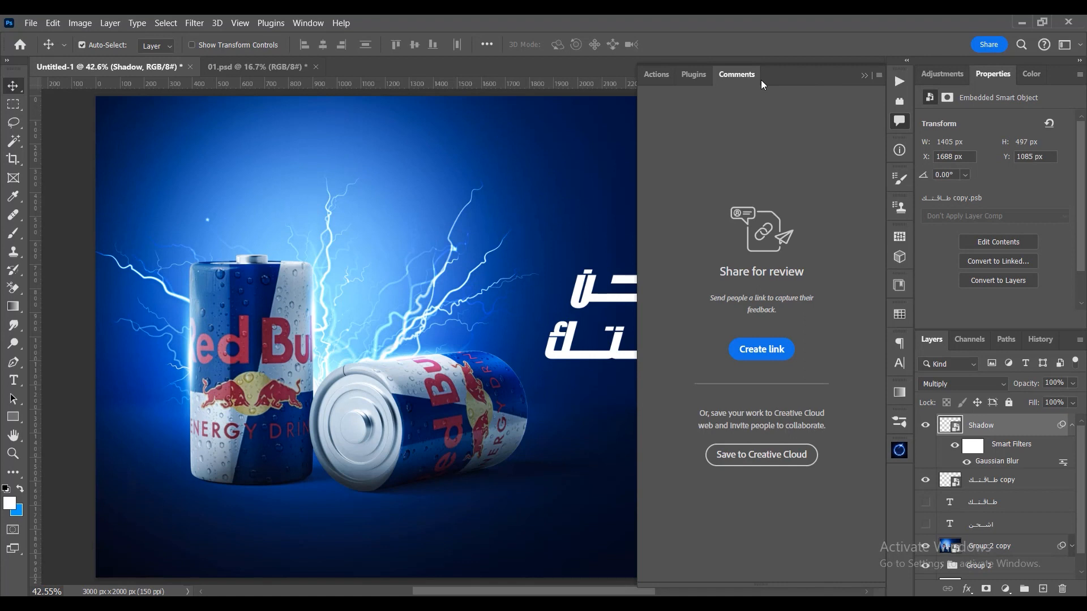
pyautogui.click(660, 75)
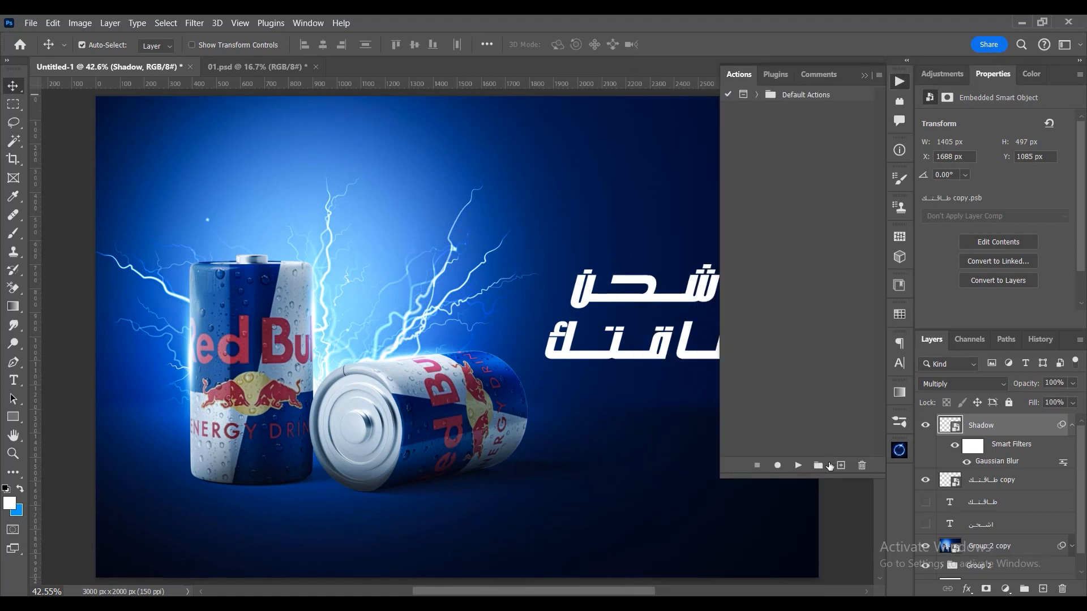
pyautogui.click(899, 81)
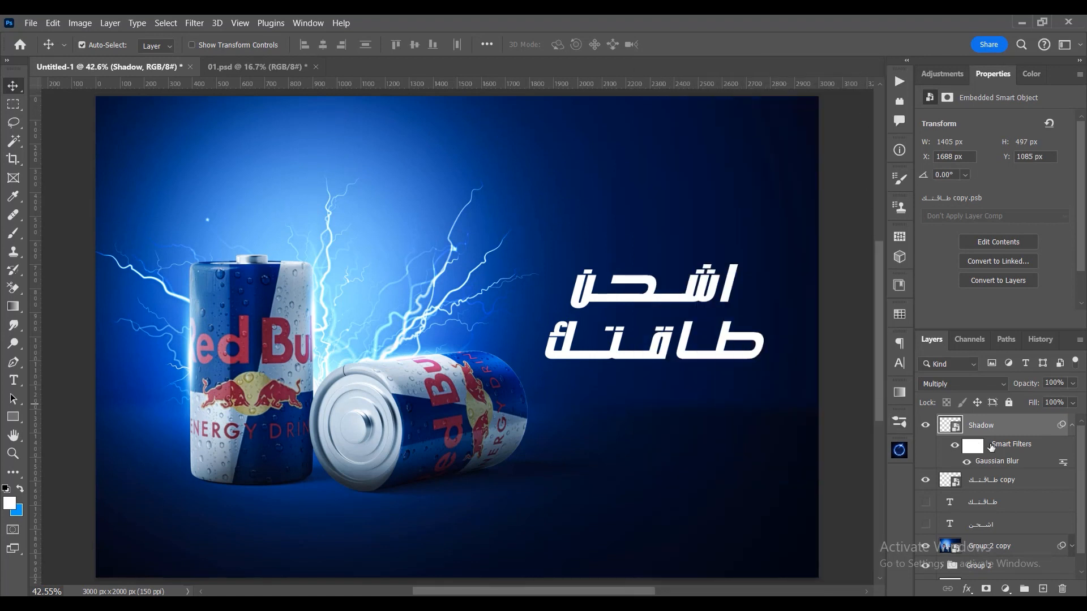
pyautogui.click(967, 462)
# - Enable the dialog pauses for the Cast Shadow (type) action in Default Actions and review its recorded steps
pyautogui.click(312, 24)
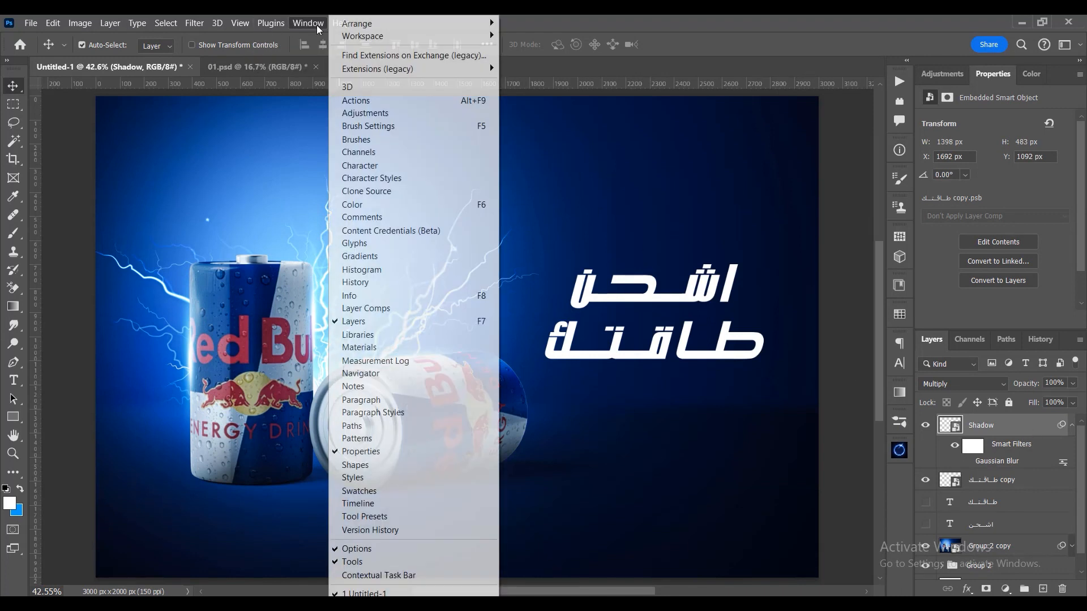
pyautogui.click(384, 101)
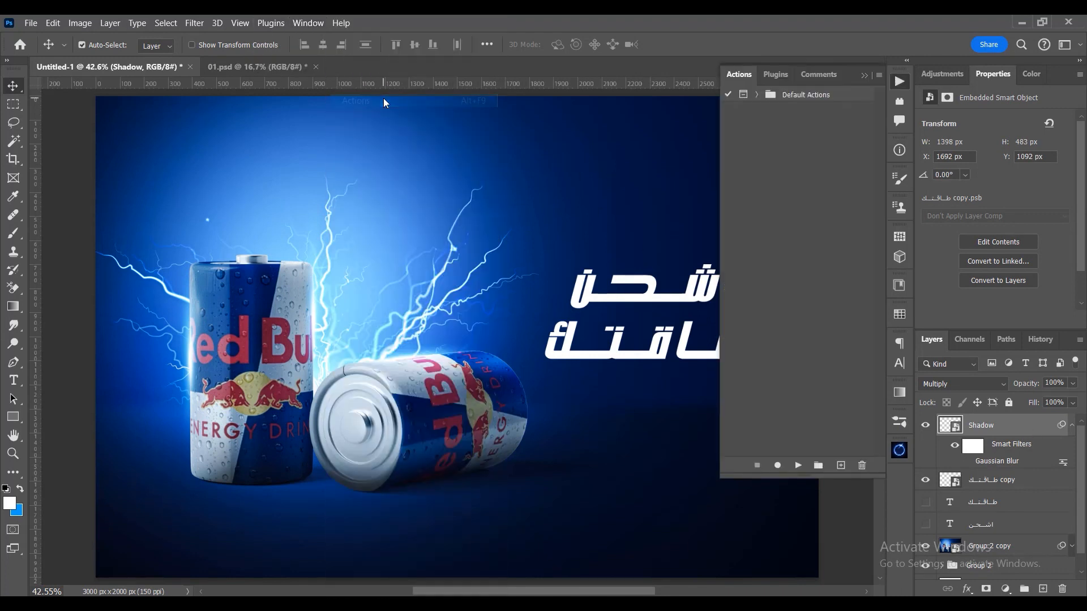
pyautogui.click(756, 95)
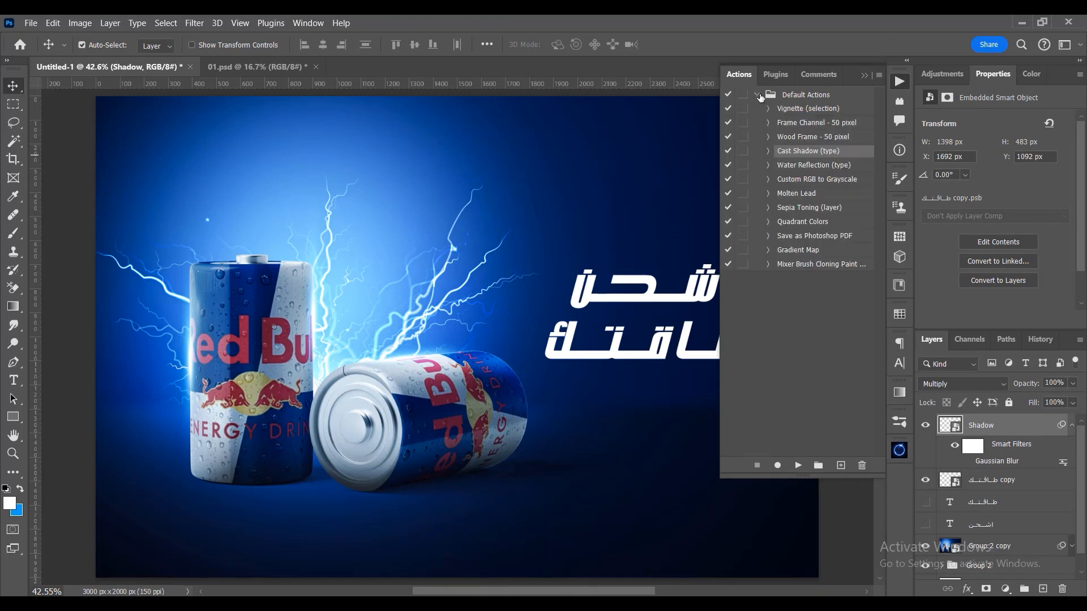
pyautogui.click(812, 264)
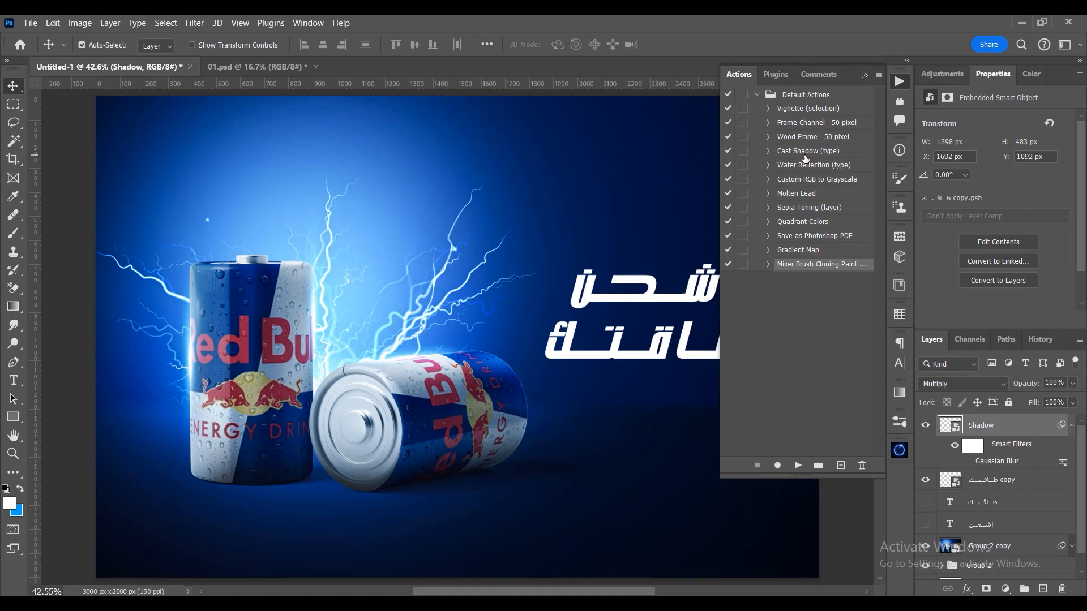
pyautogui.click(806, 152)
pyautogui.click(743, 152)
pyautogui.click(768, 151)
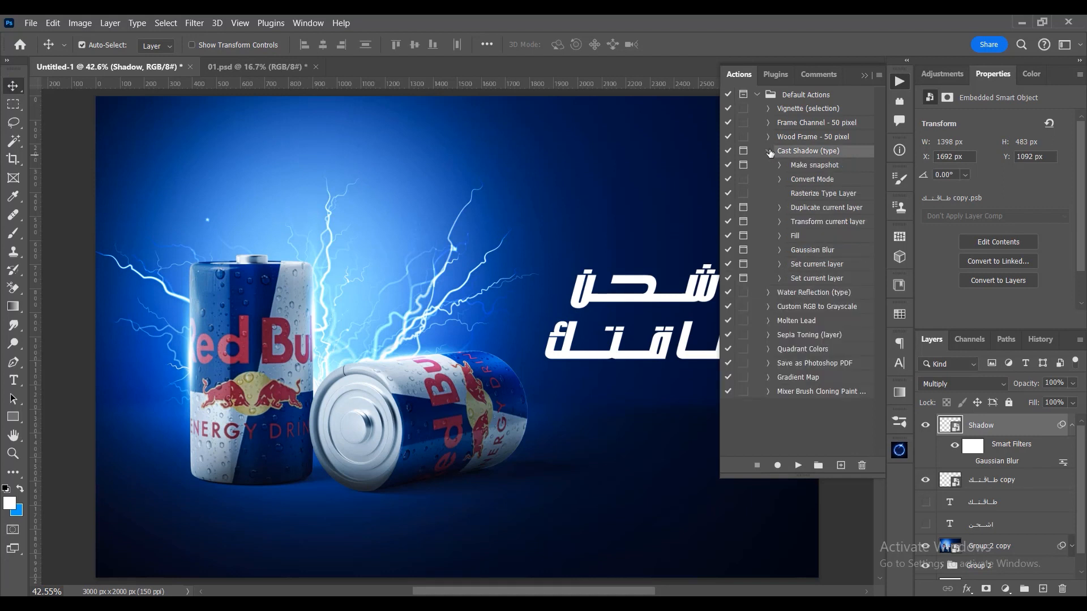
pyautogui.click(768, 151)
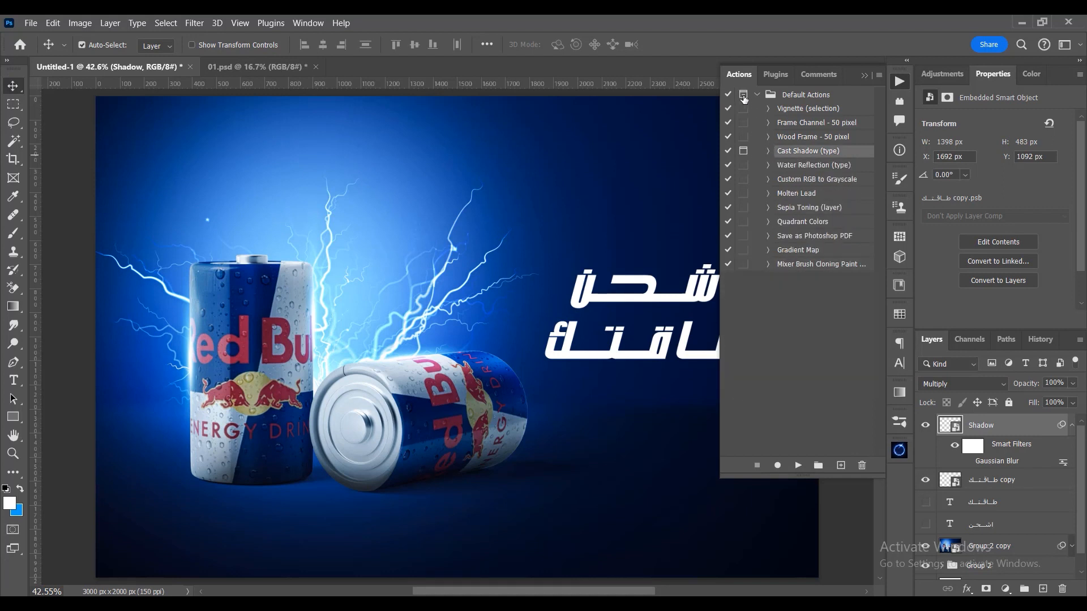
pyautogui.click(787, 143)
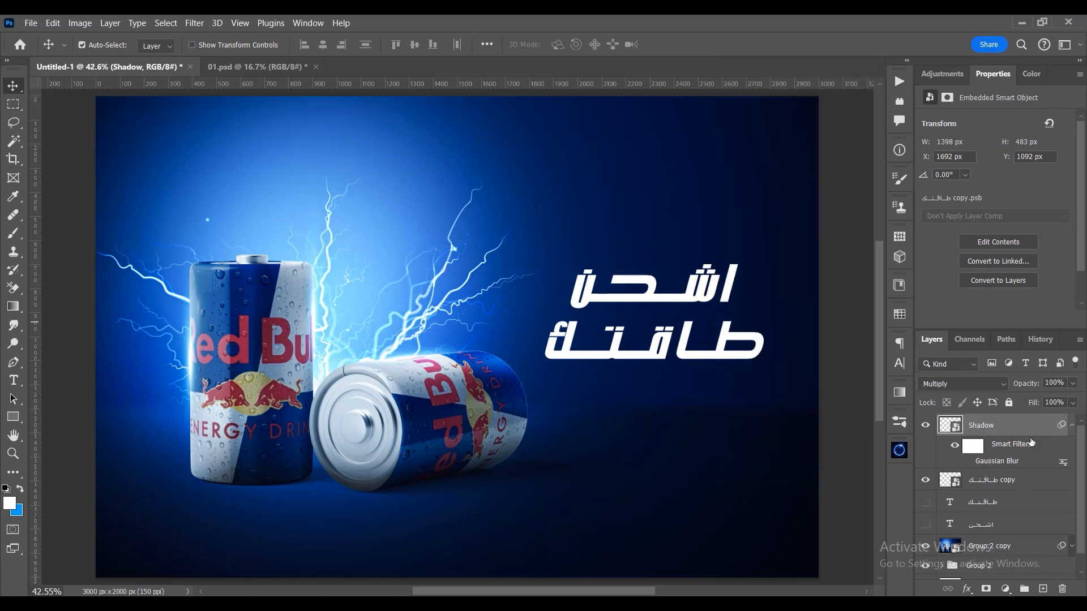
# - Delete the Shadow layer and the headline smart object, and show the two original headline text layers
pyautogui.press('Delete')
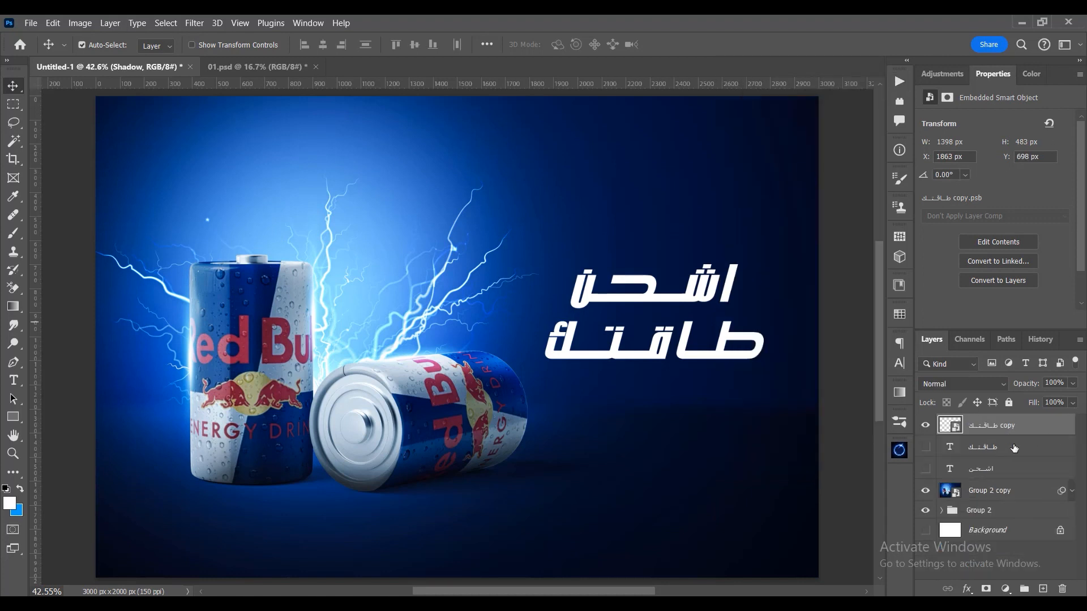
pyautogui.press('Delete')
pyautogui.click(929, 425)
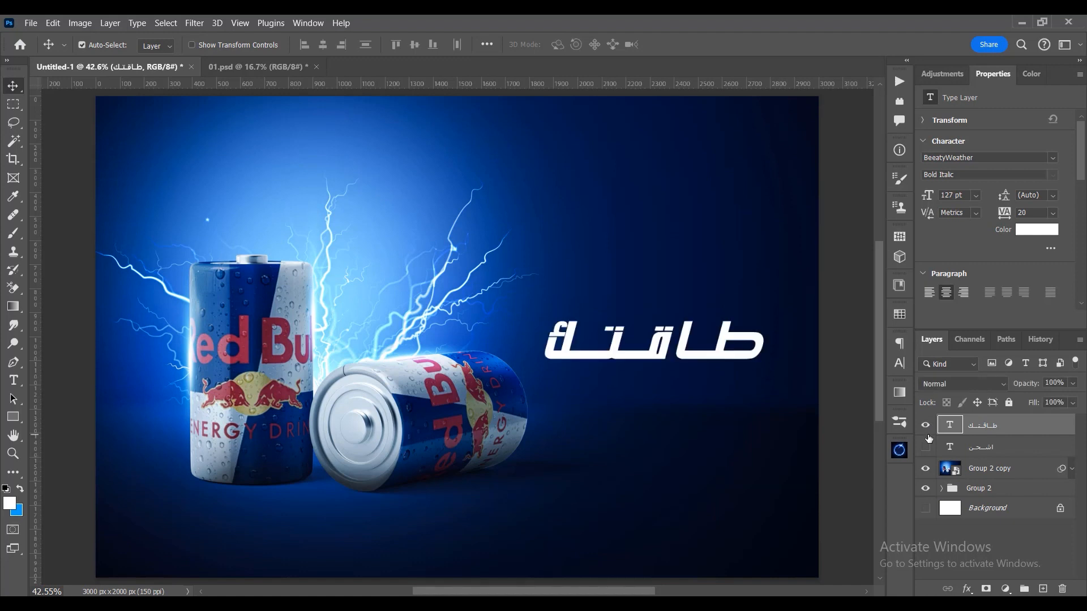
pyautogui.click(926, 447)
# - Duplicate both headline text layers beneath the originals and set the copies' fill to 0%
pyautogui.keyDown('shift'); pyautogui.click(995, 448); pyautogui.keyUp('shift')
pyautogui.moveTo(995, 448); pyautogui.dragTo(991, 458)
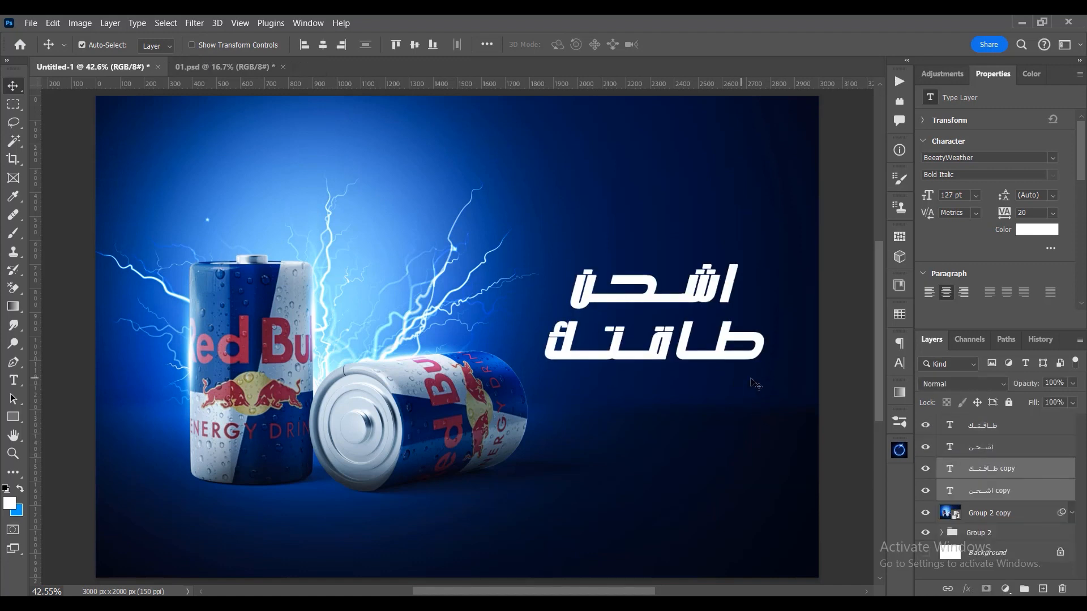
pyautogui.click(1044, 403)
pyautogui.write('0')
pyautogui.press('Return')
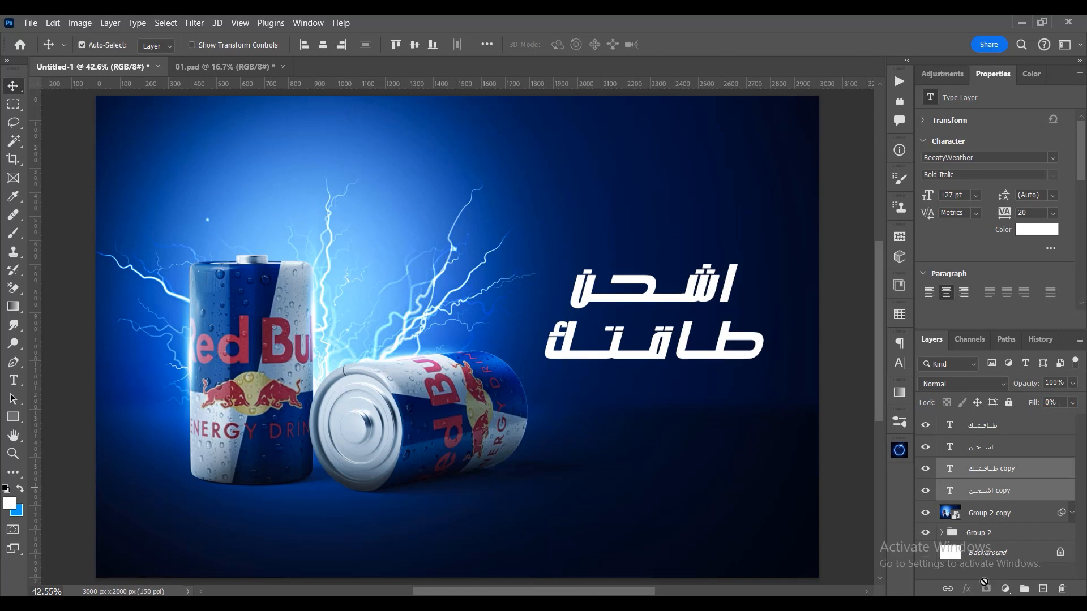
# - Add a 5 px orange outside stroke to the copy of the upper headline word, "اشحن"
pyautogui.rightClick(1017, 491)
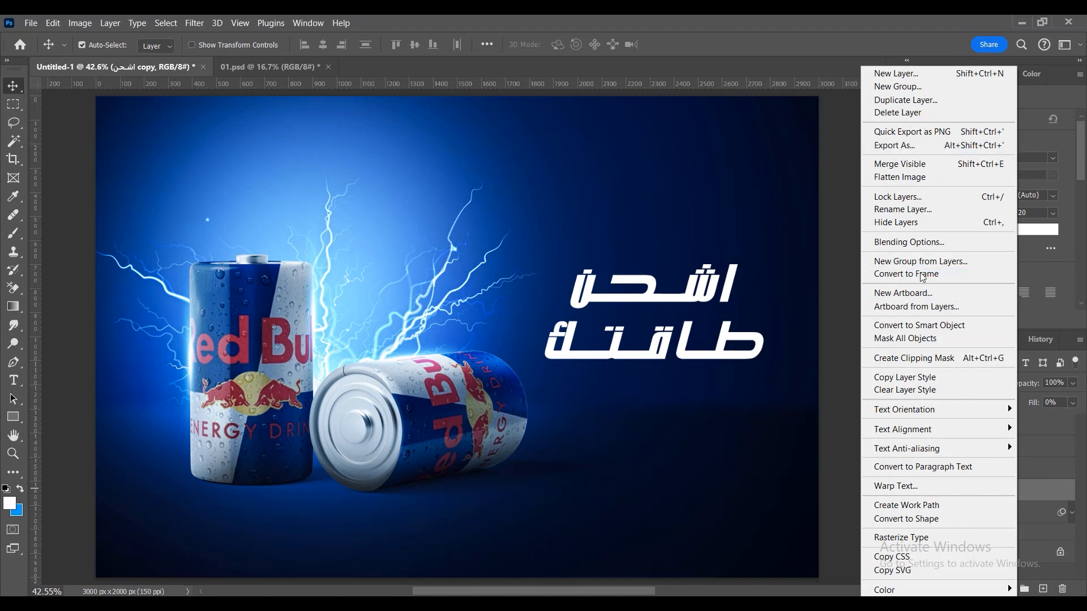
pyautogui.click(921, 244)
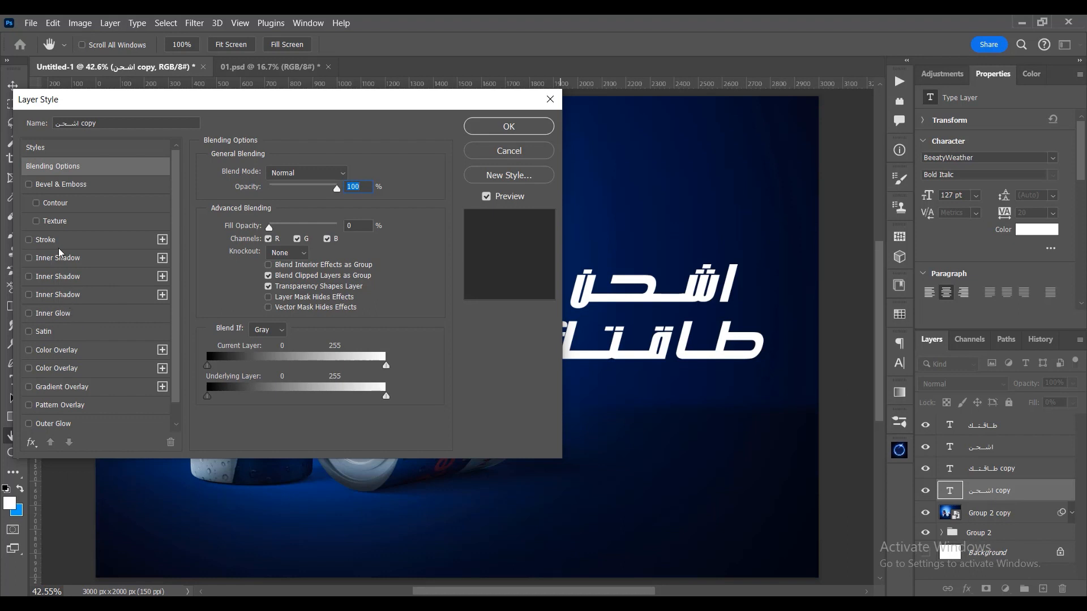
pyautogui.click(52, 240)
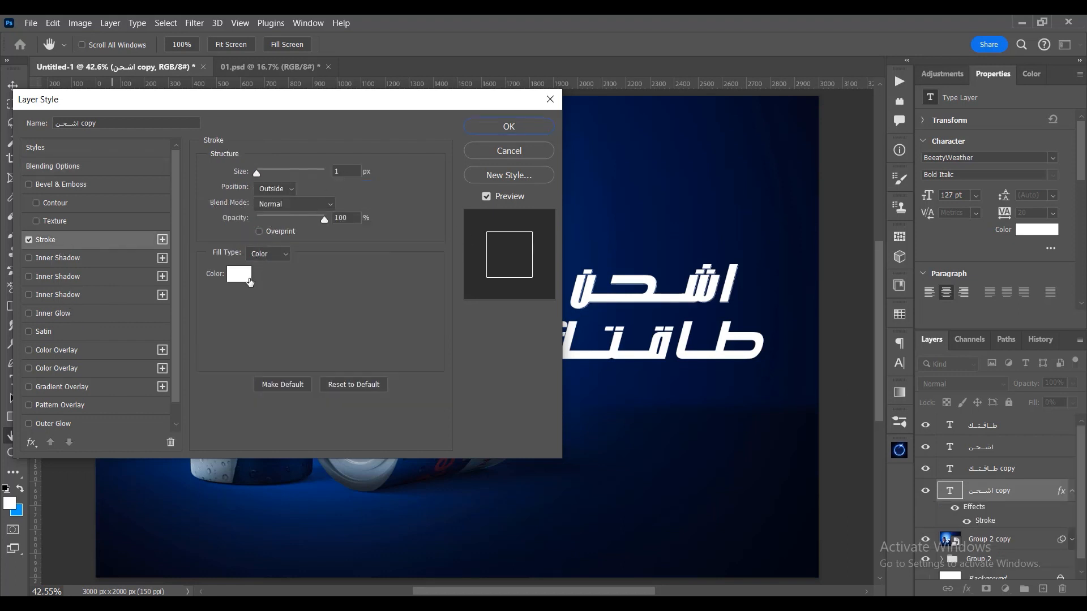
pyautogui.click(249, 281)
pyautogui.click(909, 484)
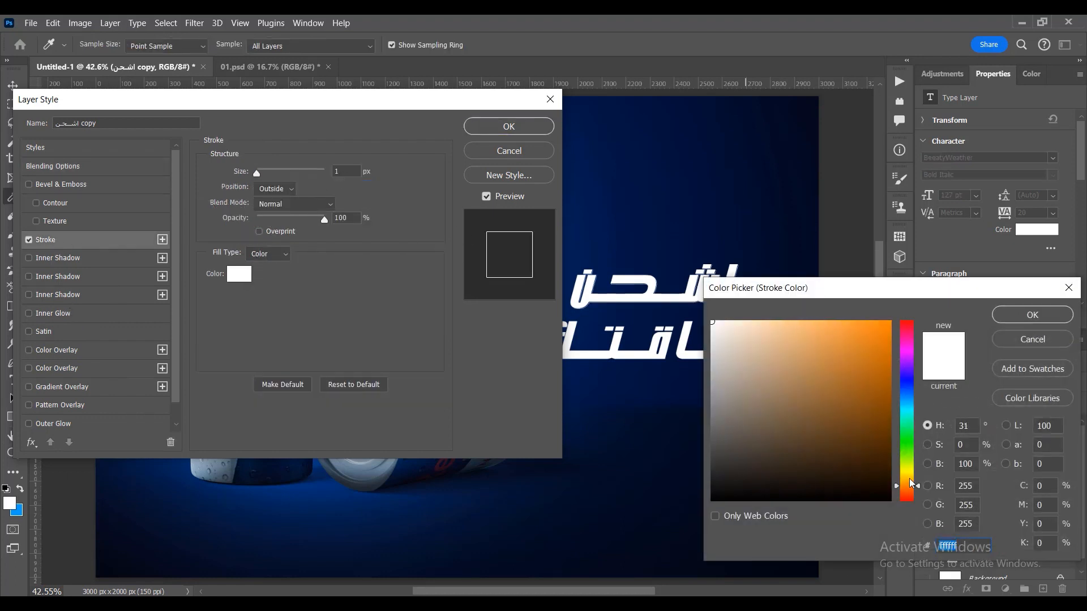
pyautogui.click(888, 323)
pyautogui.click(1032, 315)
pyautogui.doubleClick(340, 171)
pyautogui.write('5')
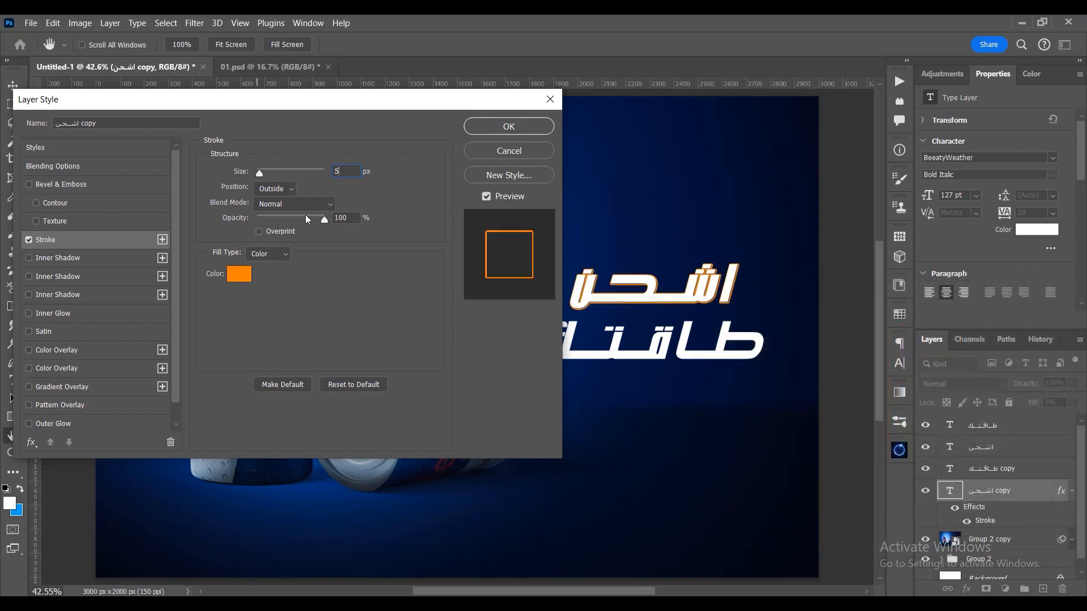
pyautogui.click(492, 129)
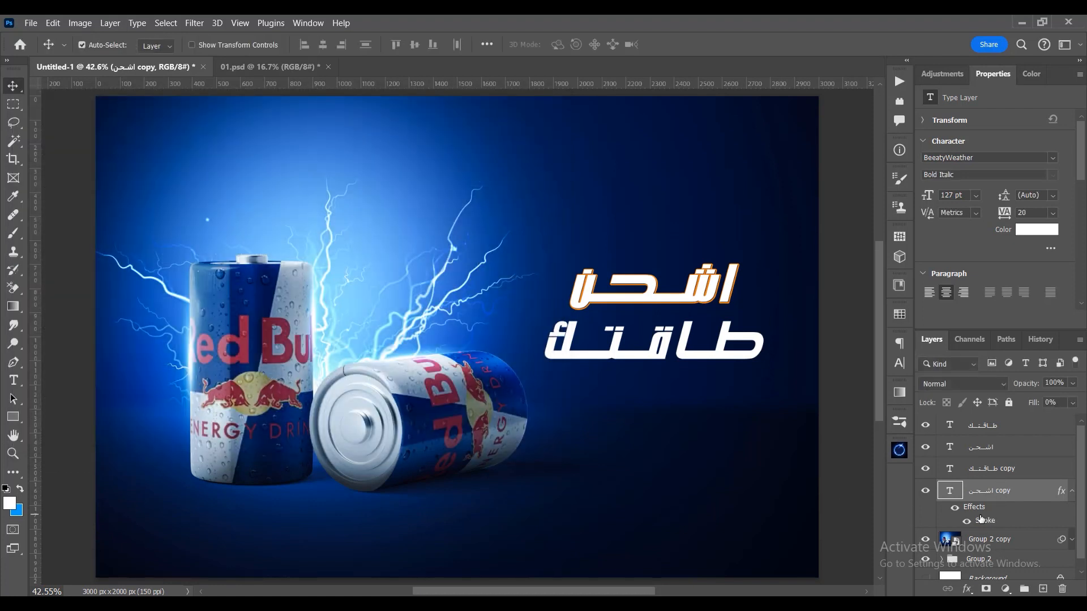
# - Copy the stroke effect to the "طاقتك" copy layer and collapse the effects lists of both copies
pyautogui.moveTo(972, 508)
pyautogui.mouseDown()
pyautogui.moveTo(985, 456)
pyautogui.moveTo(1000, 472)
pyautogui.mouseUp()
pyautogui.click(1073, 474)
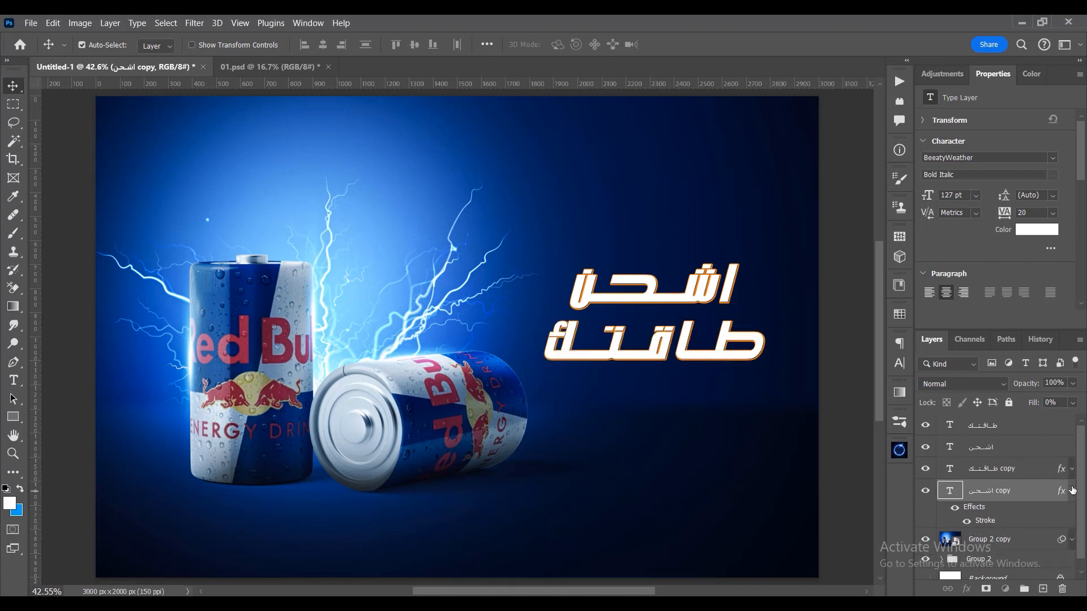
pyautogui.click(1071, 490)
# - Nudge both outlined text copies slightly down and to the right of the white headline, and deselect them
pyautogui.keyDown('shift'); pyautogui.click(1018, 474); pyautogui.keyUp('shift')
pyautogui.press('Down')
pyautogui.press('Down')
pyautogui.press('Down')
pyautogui.press('Down')
pyautogui.press('Down')
pyautogui.press('Down')
pyautogui.press('Down')
pyautogui.press('Down')
pyautogui.press('Down')
pyautogui.press('Down')
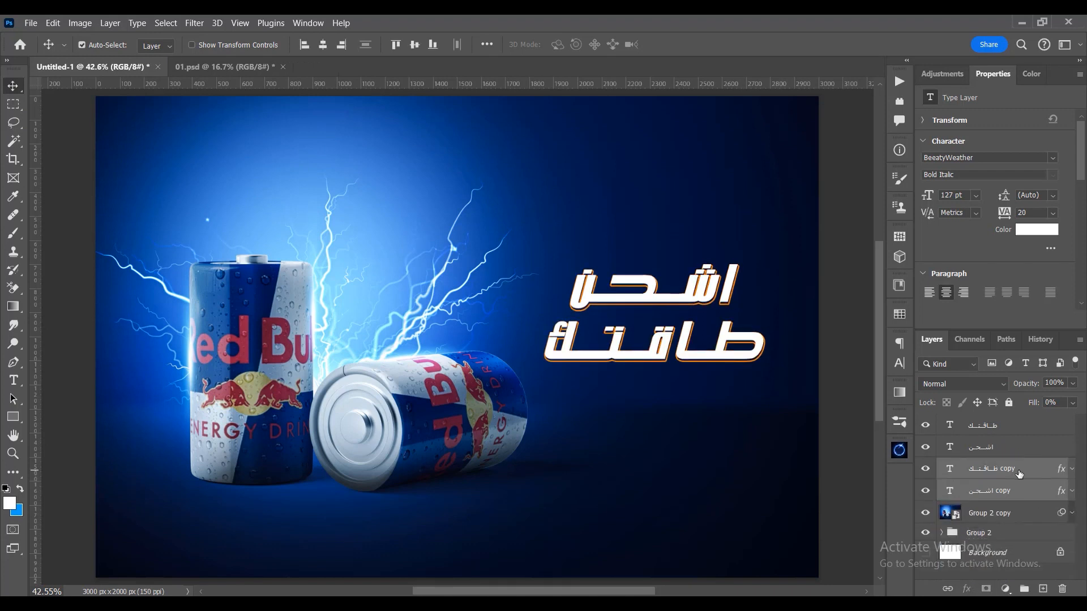
pyautogui.press('Right')
pyautogui.press('Right')
pyautogui.press('Right')
pyautogui.press('Right')
pyautogui.press('Right')
pyautogui.press('Right')
pyautogui.press('Right')
pyautogui.press('Right')
pyautogui.press('Right')
pyautogui.press('Right')
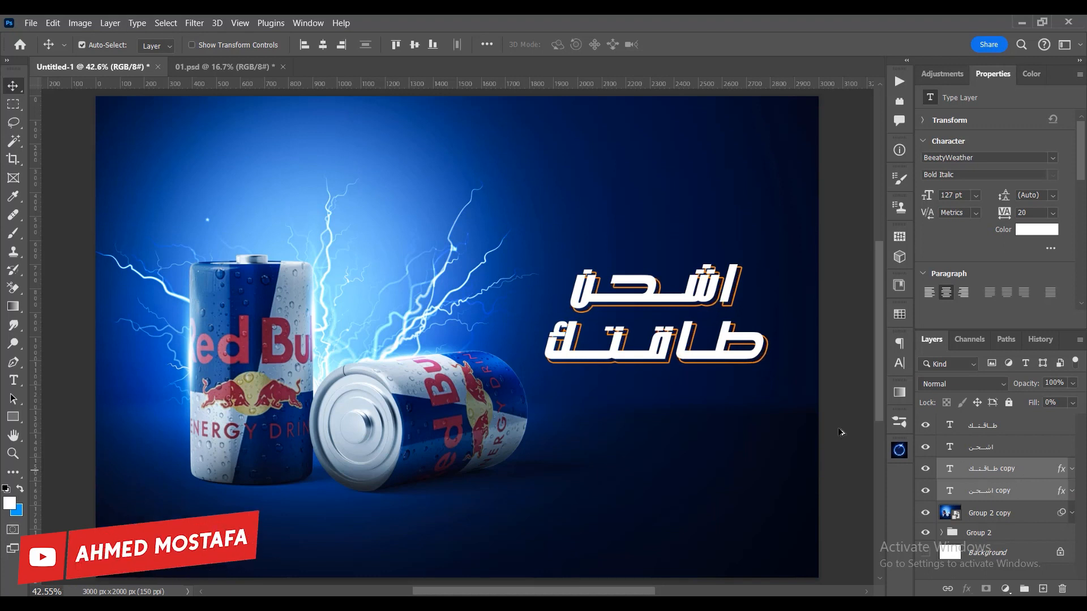
pyautogui.scroll(-1, 683, 409)
pyautogui.click(834, 485)
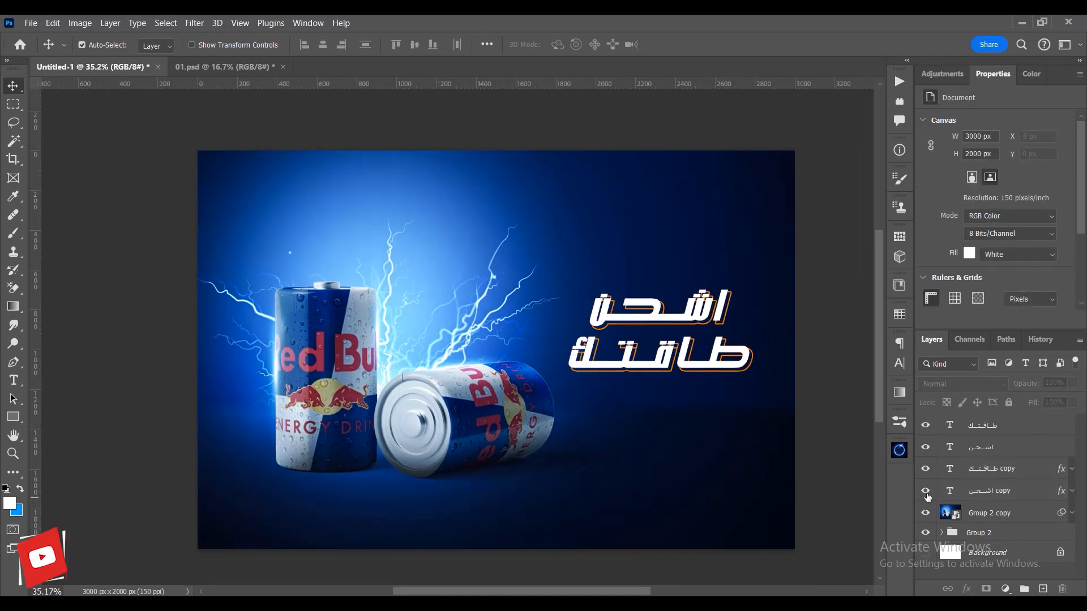
# - Group the four headline text layers and toggle the group's visibility to compare the design with and without the headline
pyautogui.click(978, 493)
pyautogui.keyDown('shift'); pyautogui.click(977, 434); pyautogui.keyUp('shift')
pyautogui.hotkey('ctrl', 'g')
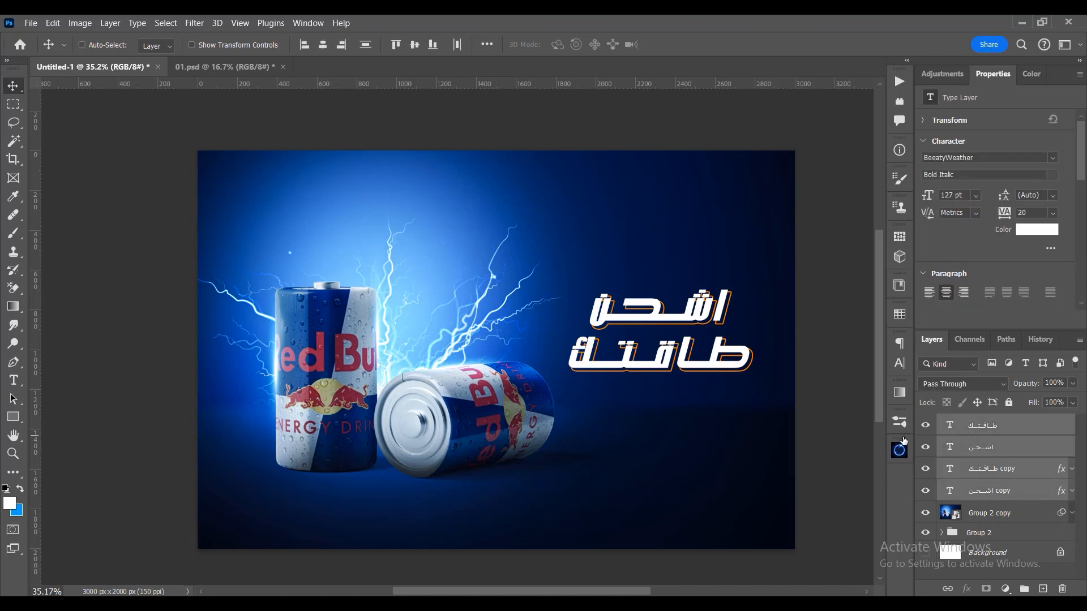
pyautogui.scroll(1, 843, 436)
pyautogui.click(925, 423)
pyautogui.click(925, 423)
pyautogui.click(927, 424)
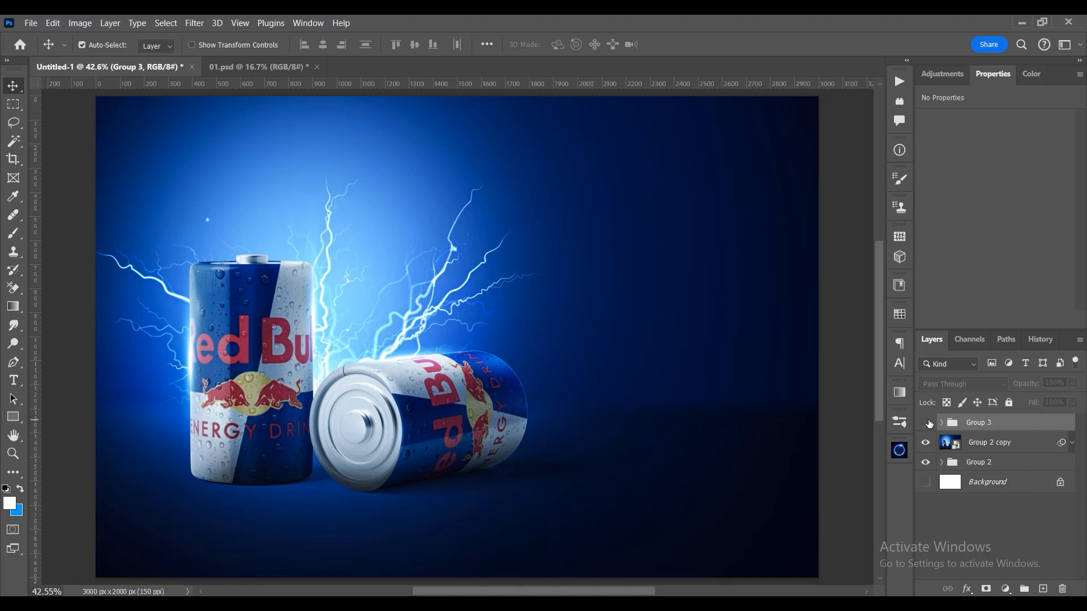
pyautogui.click(927, 423)
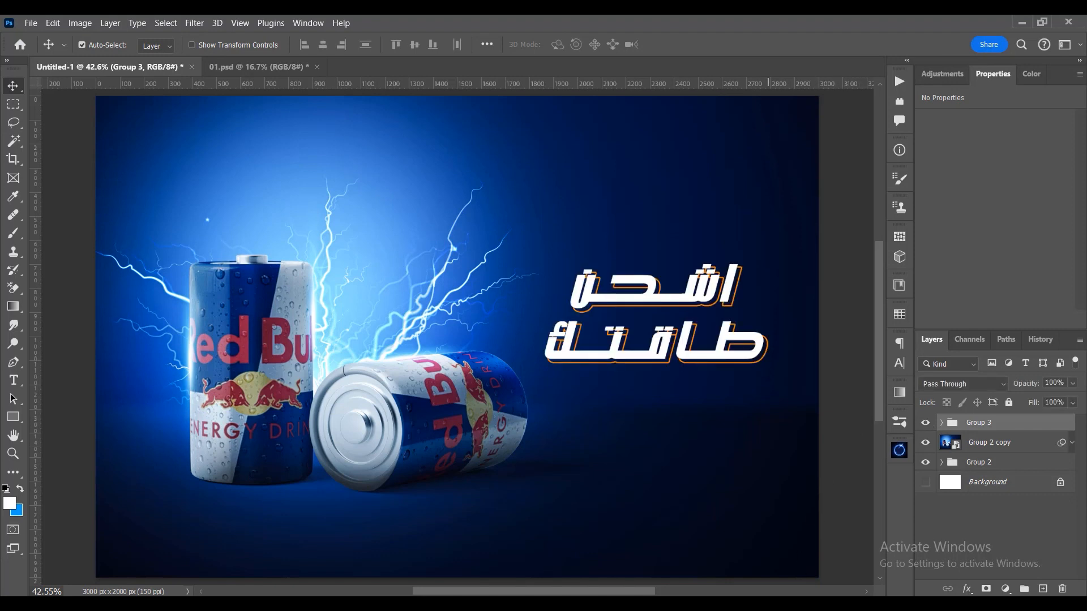